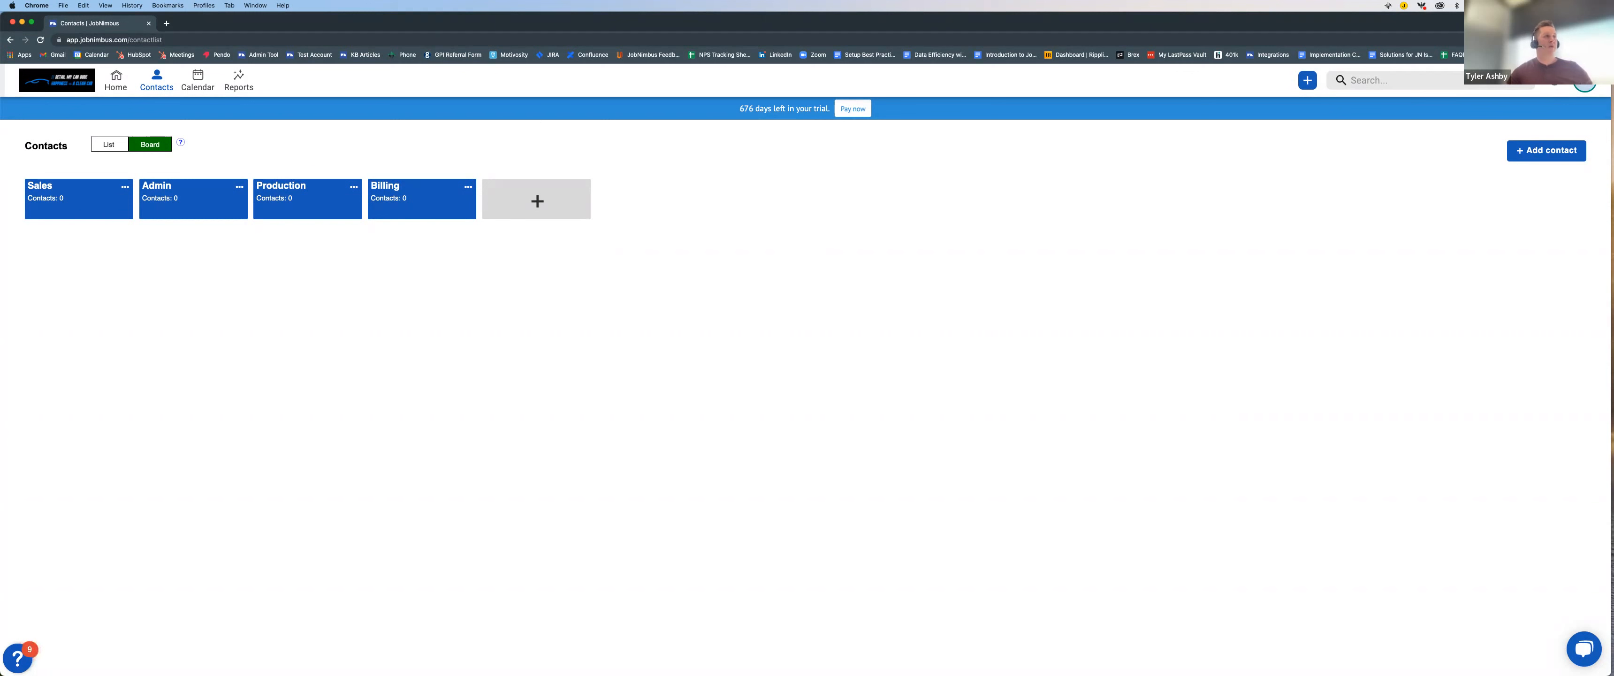
# Step: Open the Classic home dashboard, look through its contact grid, and check which reports can be shown on it
pyautogui.click(112, 79)
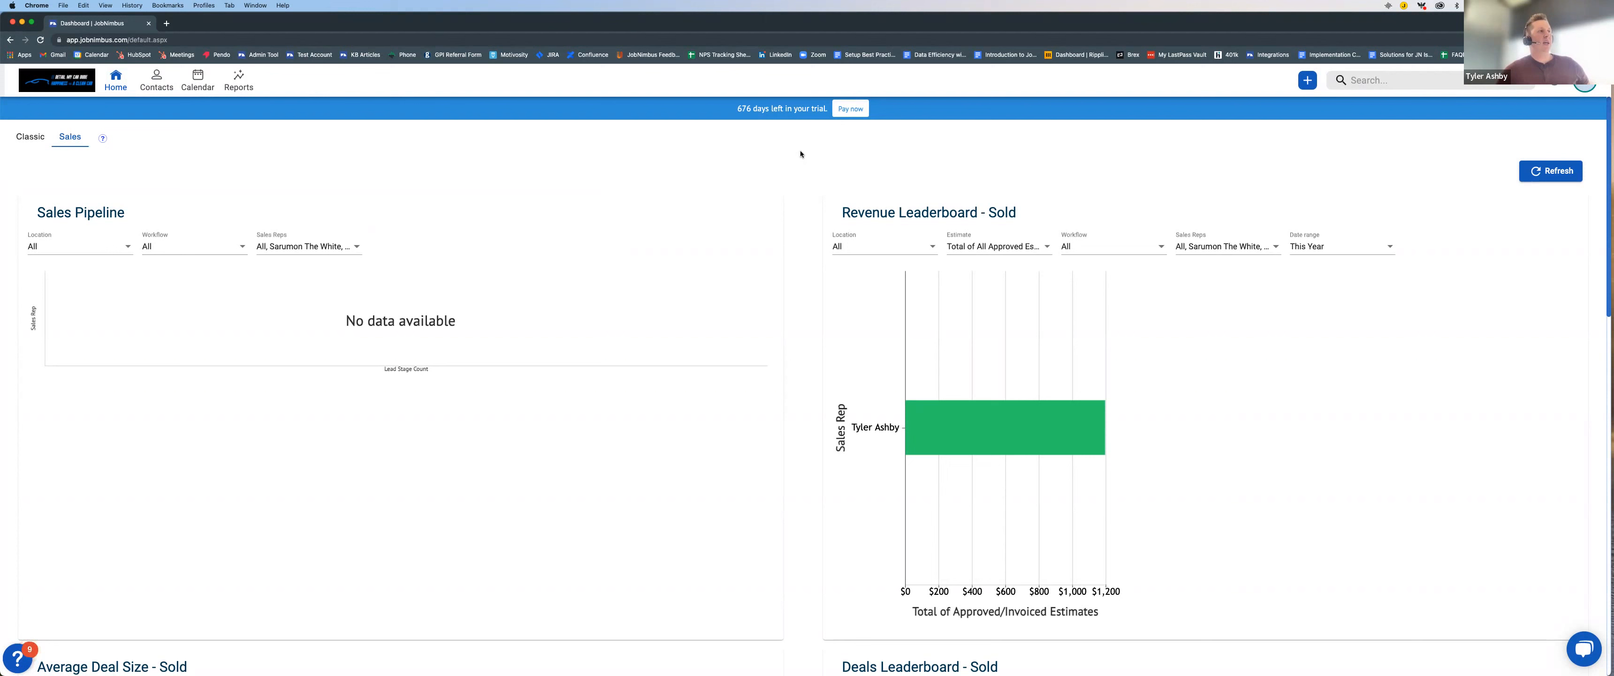
pyautogui.click(30, 136)
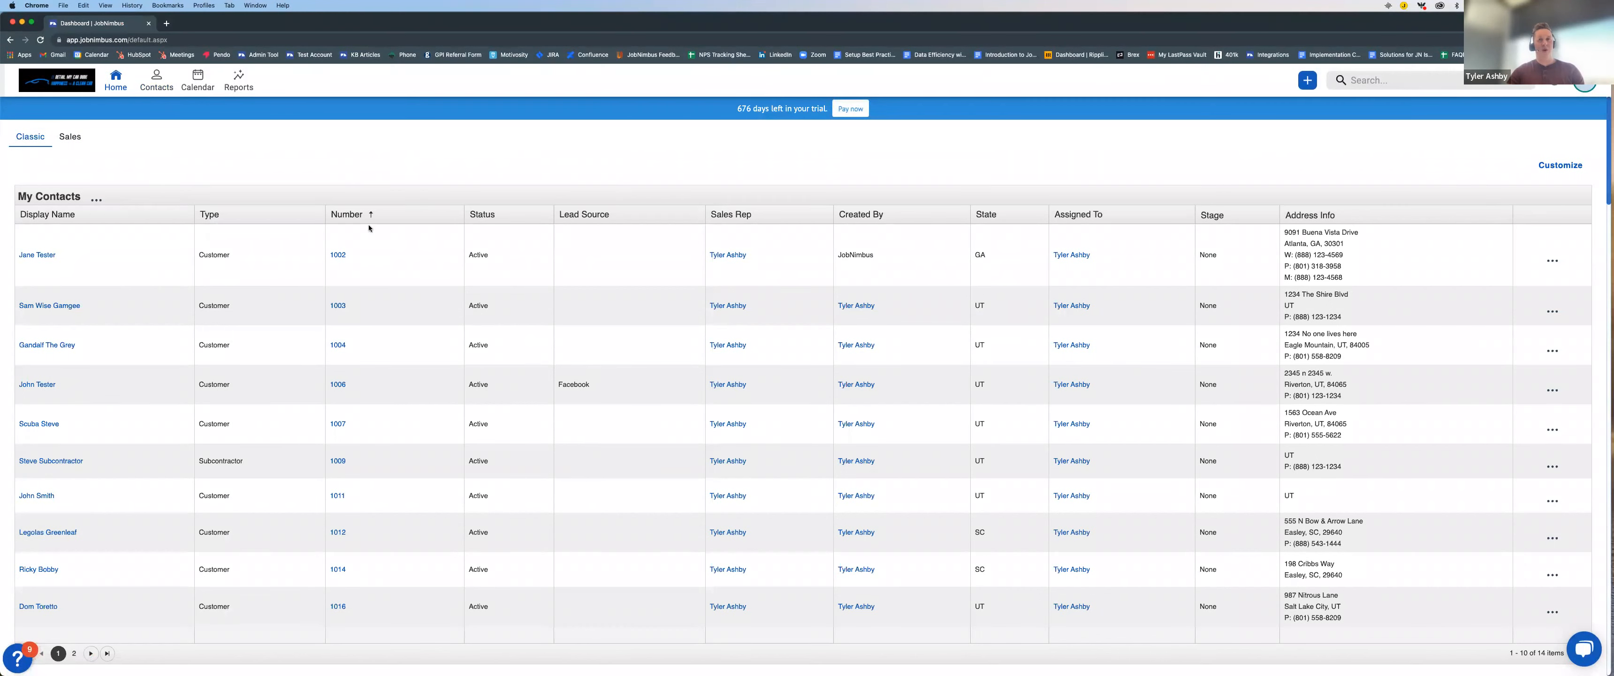
pyautogui.scroll(-15, 371, 218)
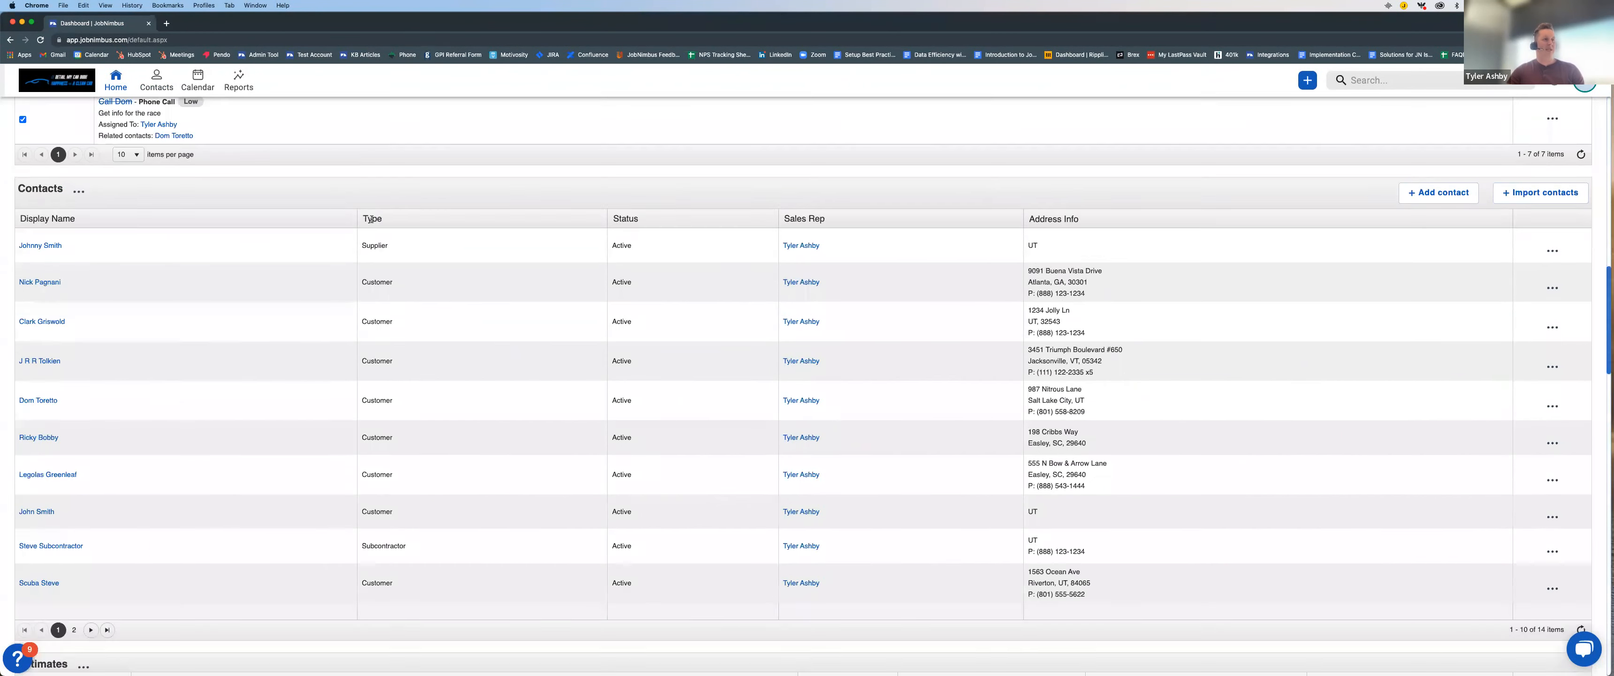
pyautogui.scroll(15, 371, 218)
pyautogui.click(1559, 166)
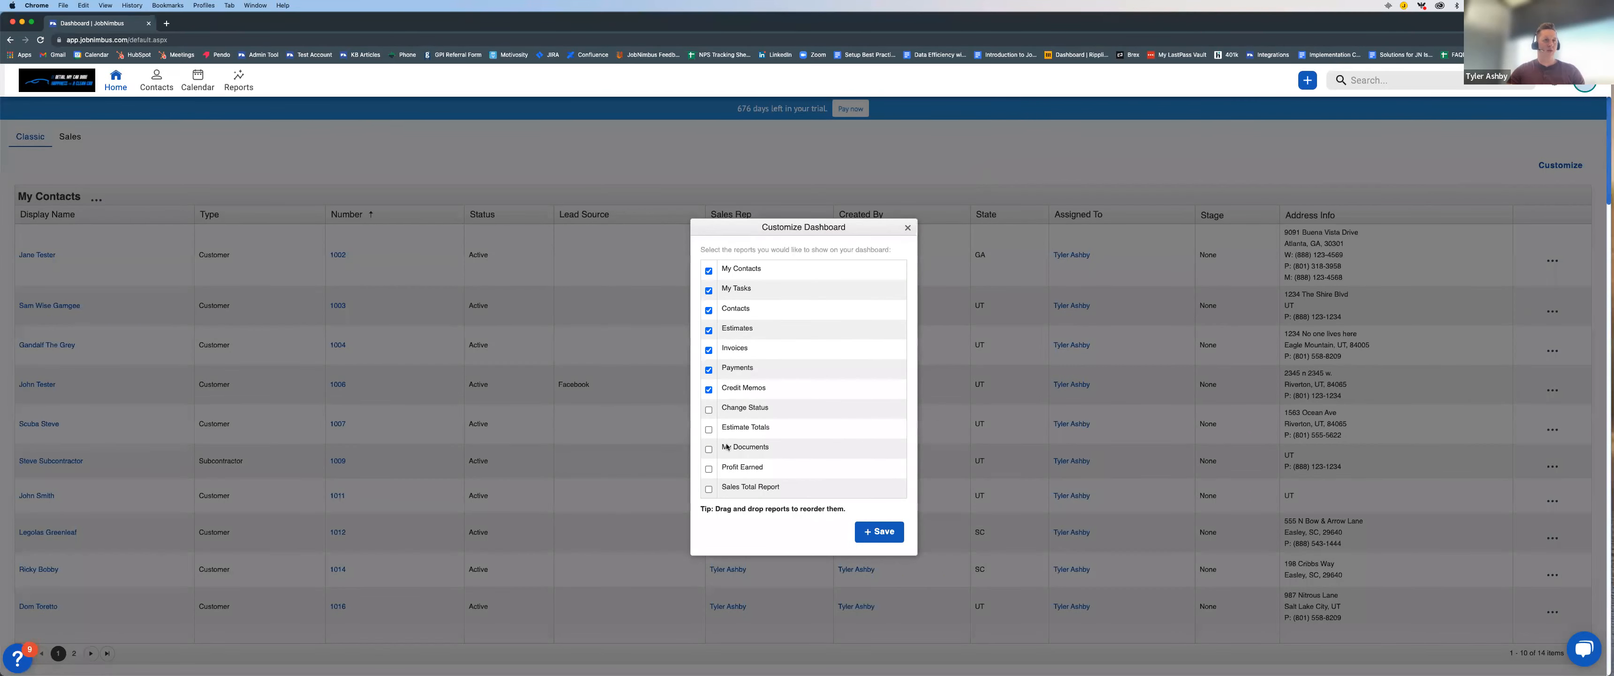
pyautogui.click(906, 229)
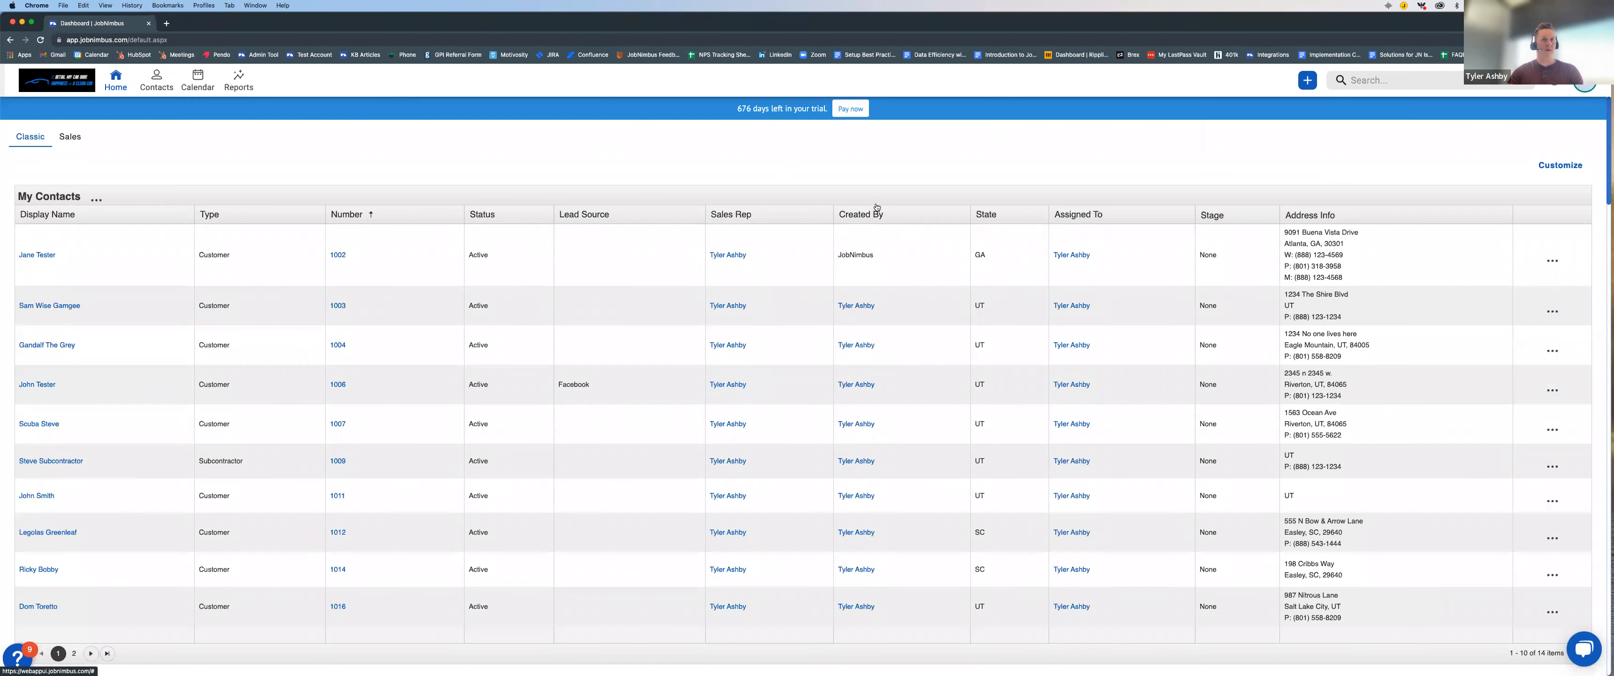
# Step: Examine the charts on the Sales dashboard, from the sales pipeline and revenue leaderboard down
pyautogui.click(68, 138)
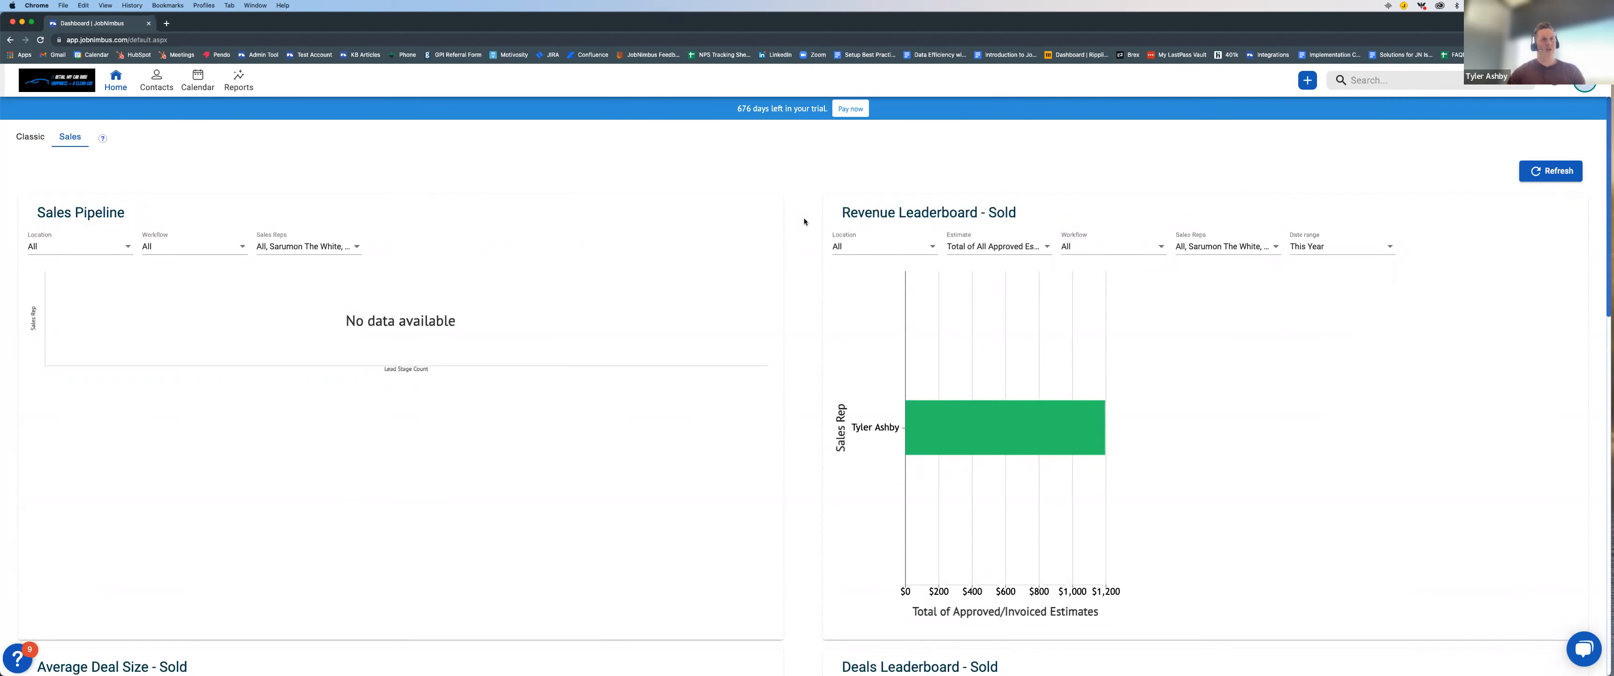
pyautogui.scroll(-7, 800, 235)
pyautogui.scroll(-5, 801, 238)
pyautogui.scroll(12, 800, 238)
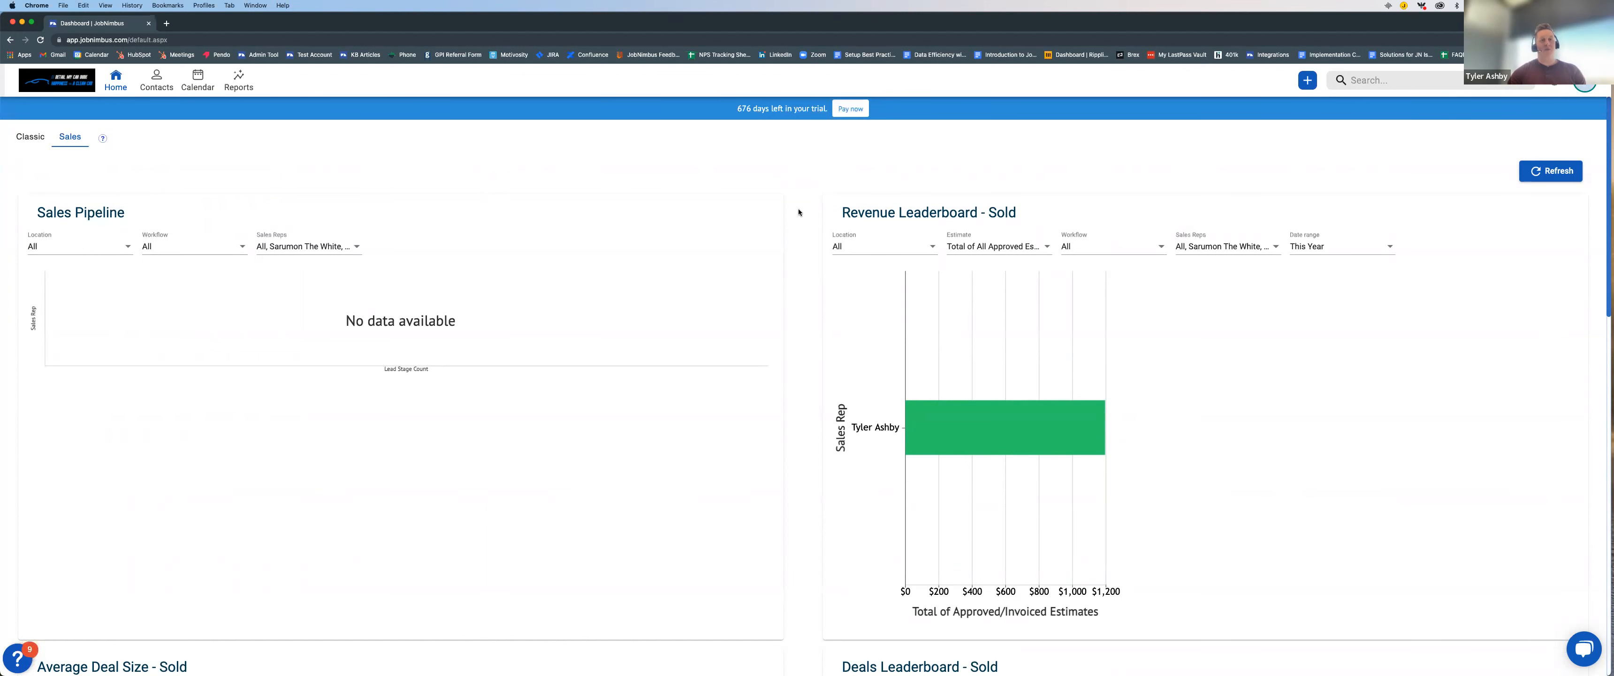
pyautogui.scroll(-1, 798, 212)
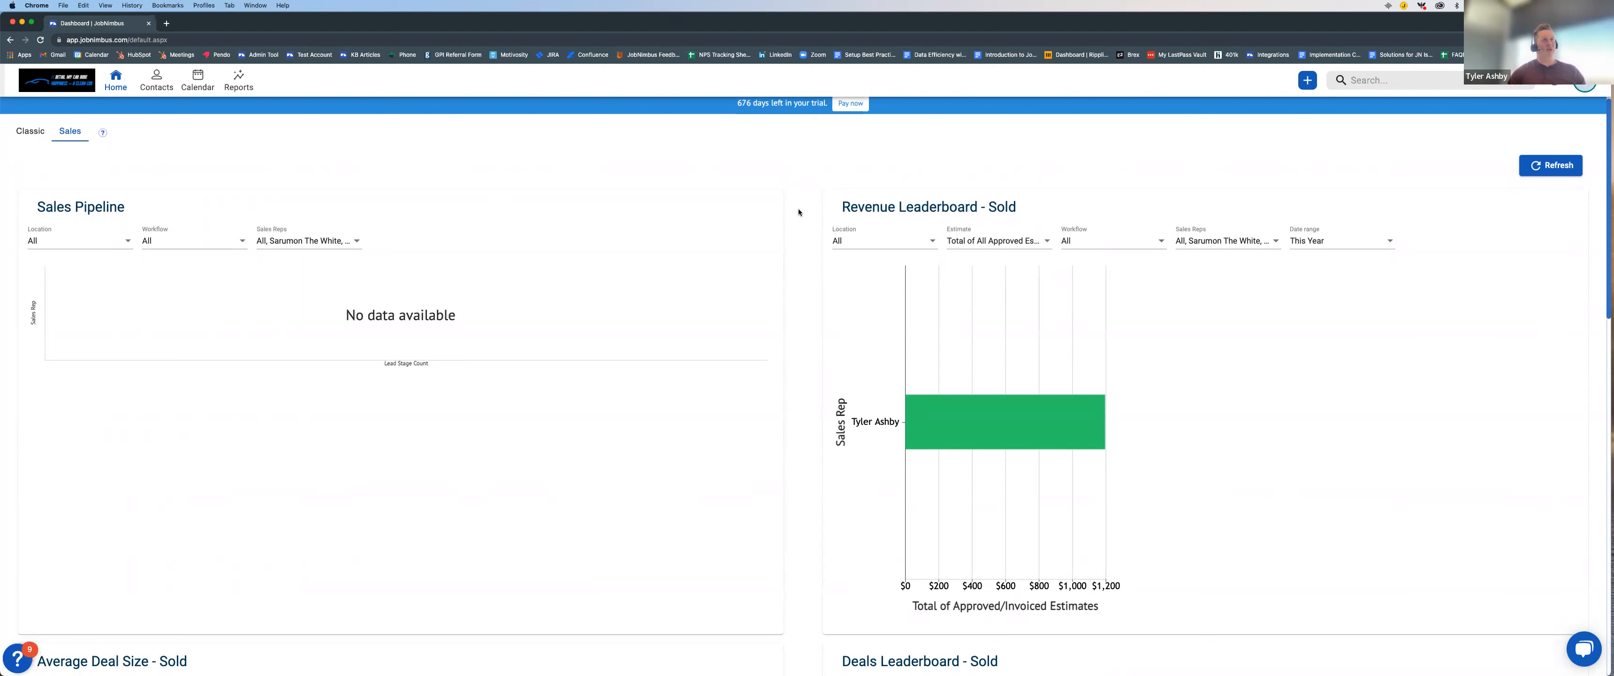
pyautogui.scroll(1, 799, 201)
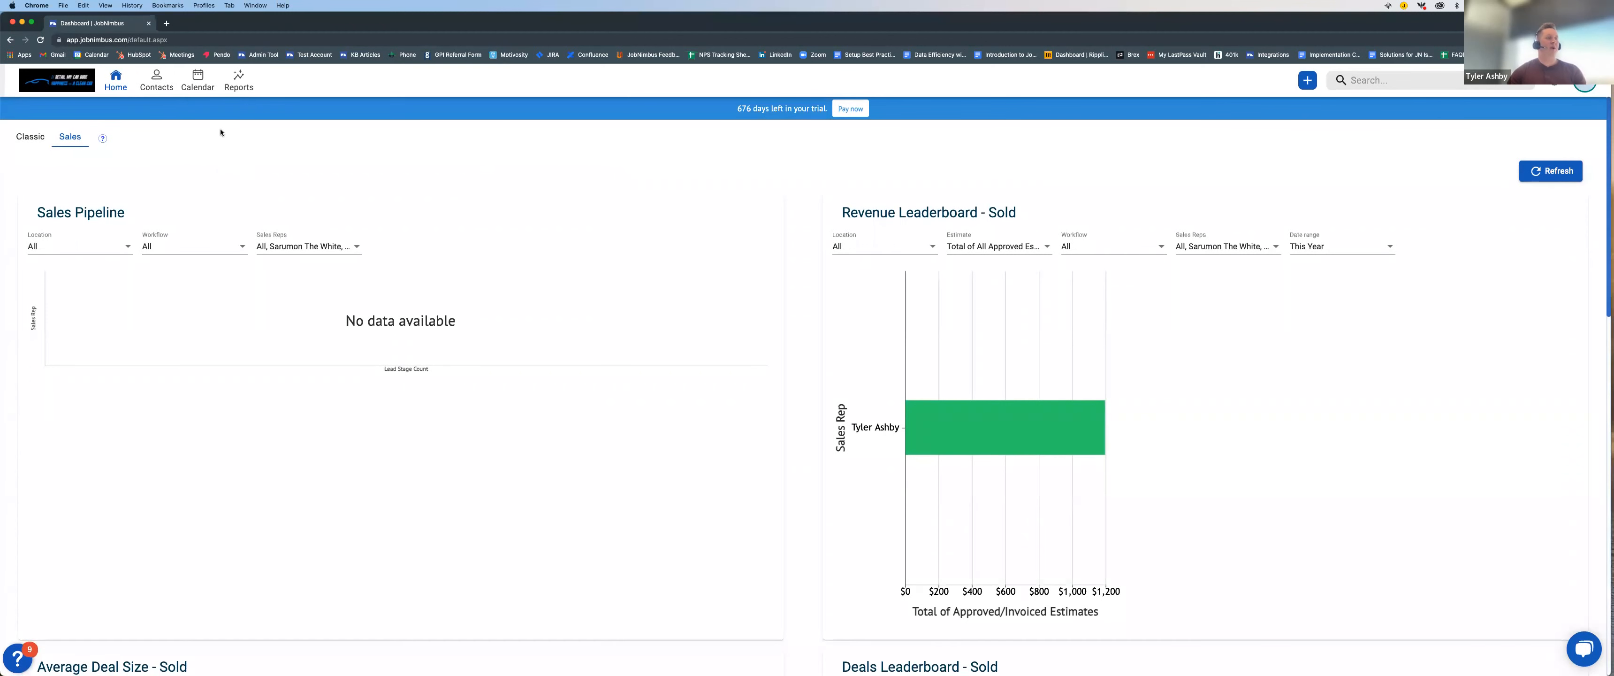
# Step: Open Contacts and view them as a list and as a board
pyautogui.click(156, 82)
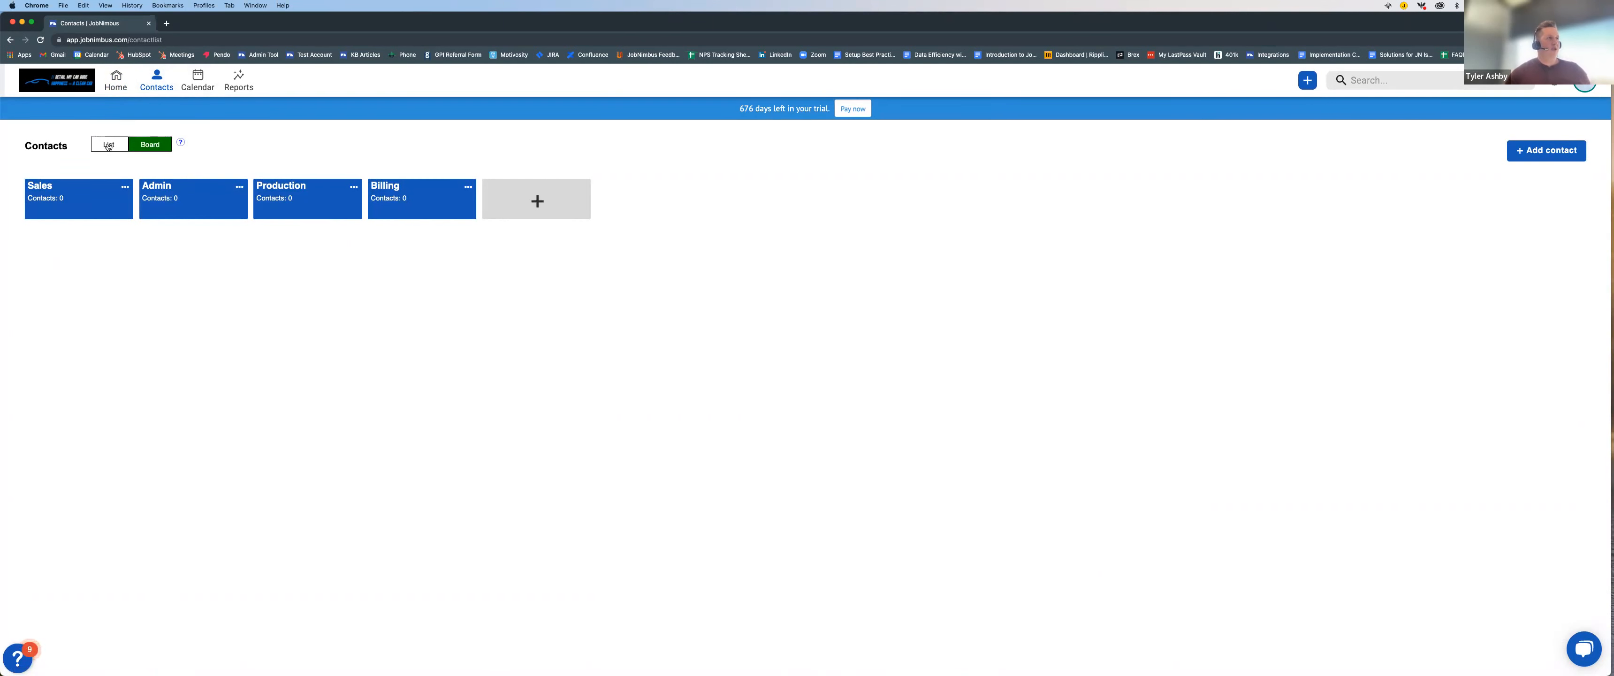
pyautogui.click(108, 145)
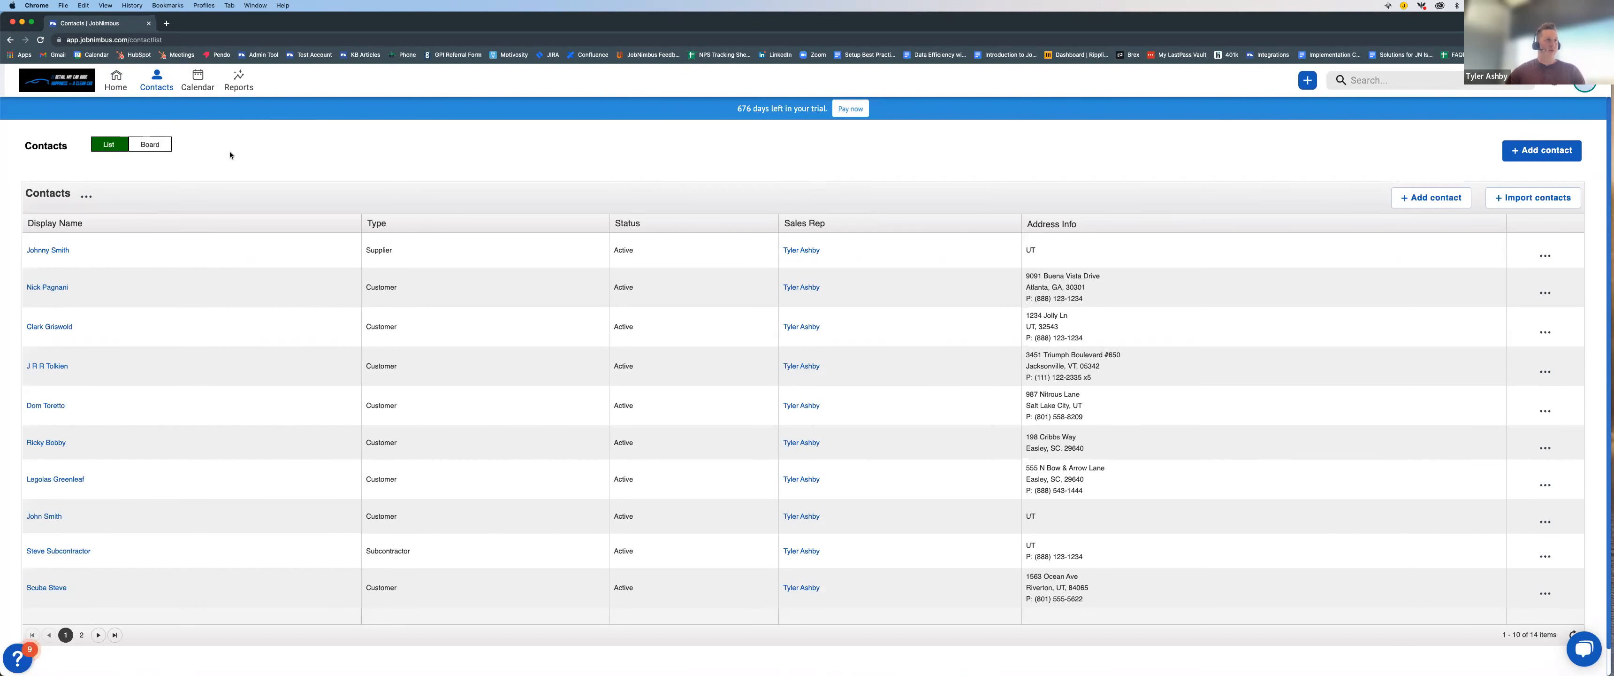
pyautogui.click(153, 147)
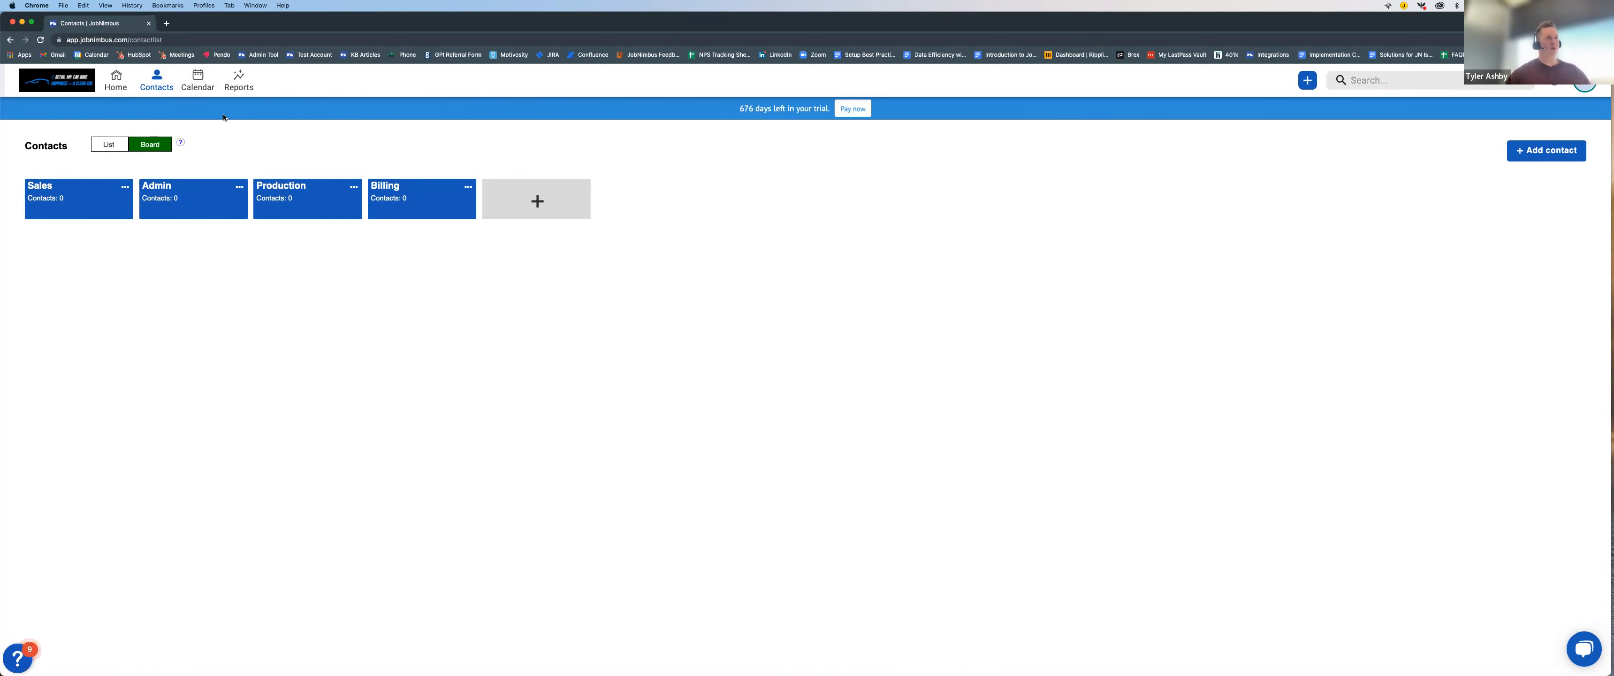
# Step: View the calendar and the reports overview
pyautogui.click(198, 83)
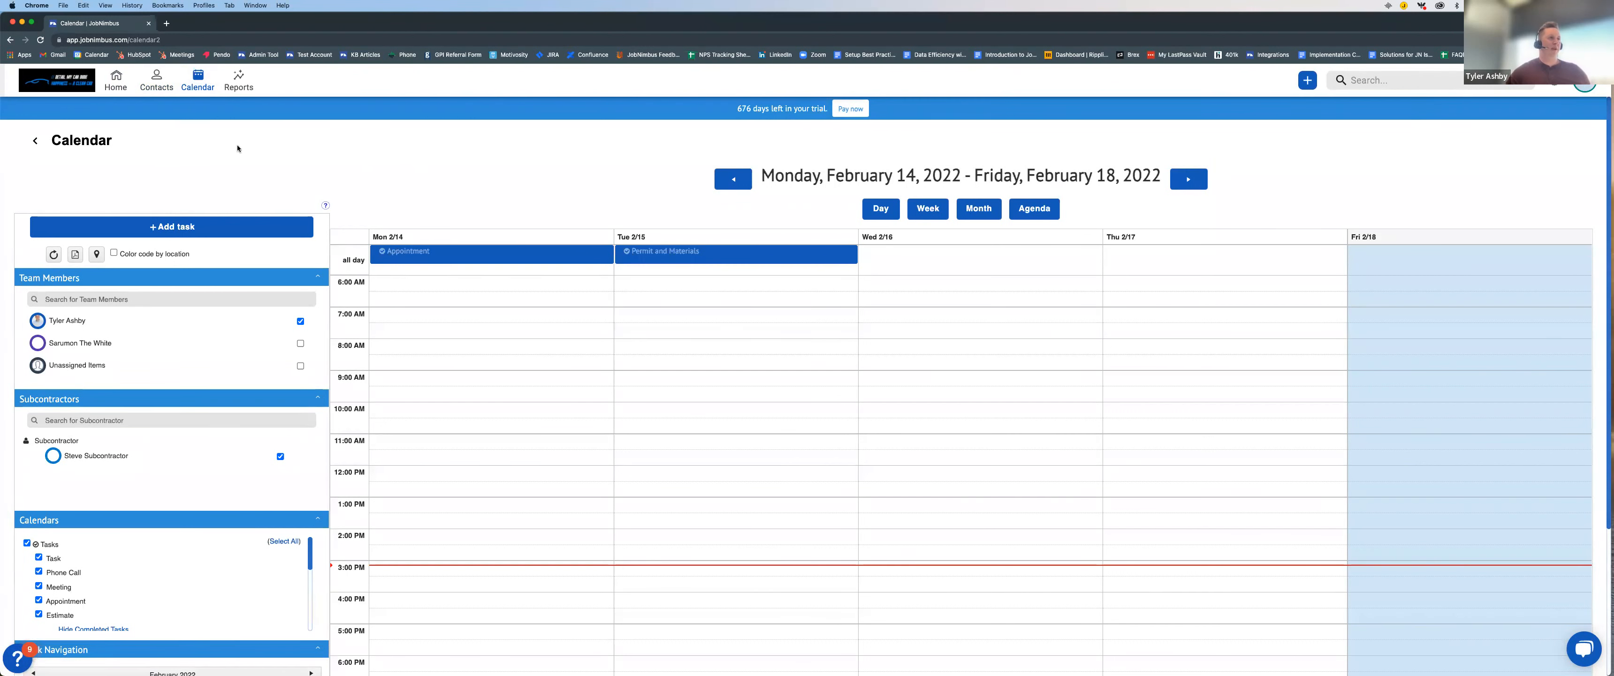
pyautogui.click(247, 93)
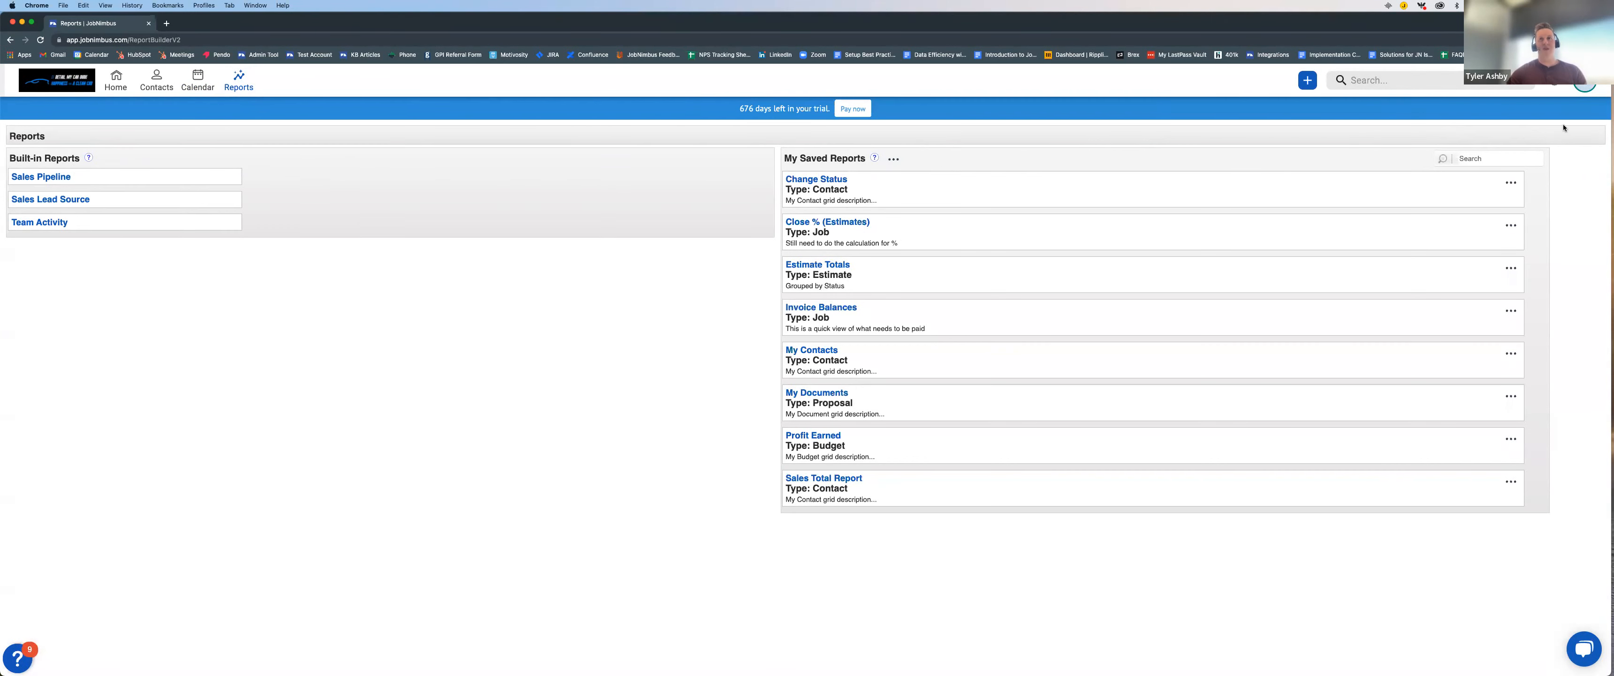
# Step: Open the Detail my Car Dude location for editing in the company settings
pyautogui.click(1584, 82)
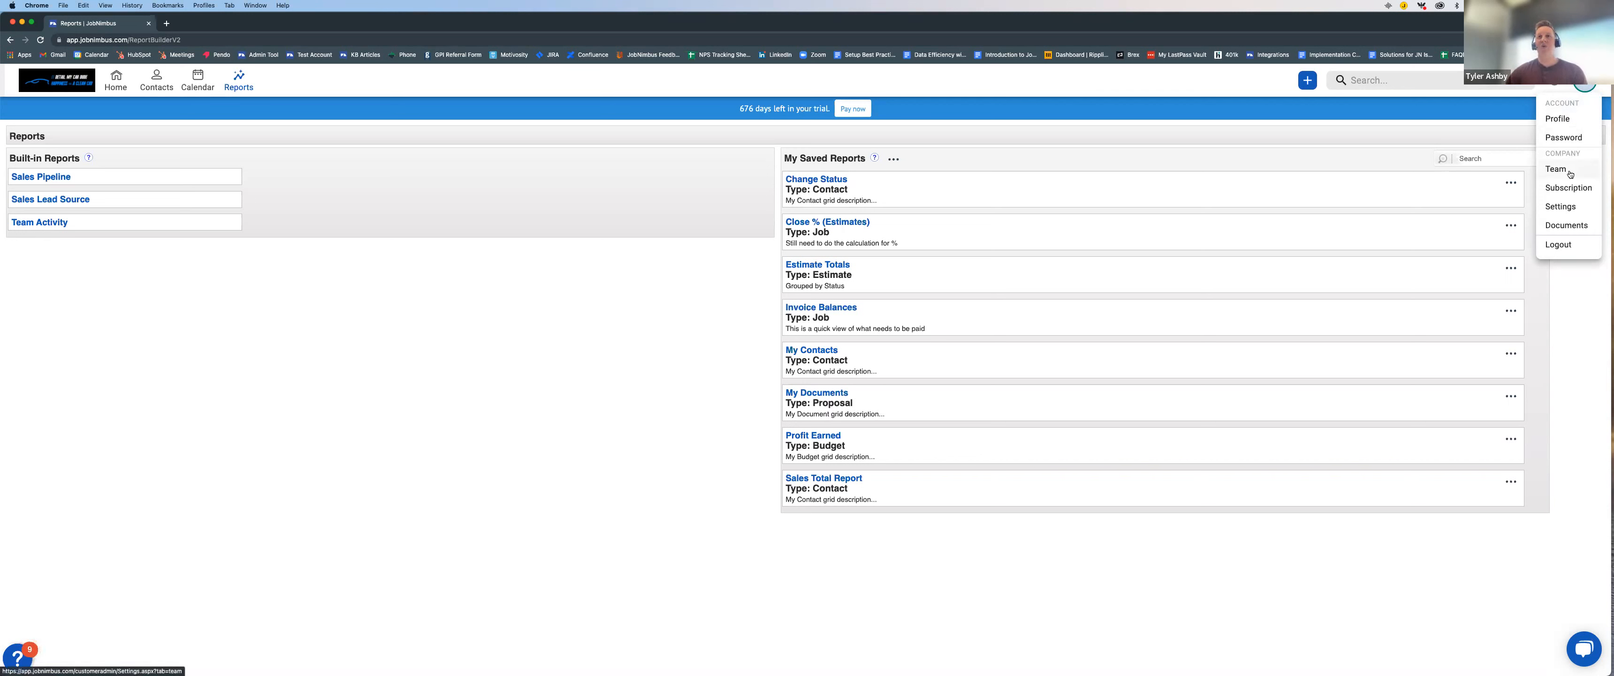
pyautogui.click(1566, 208)
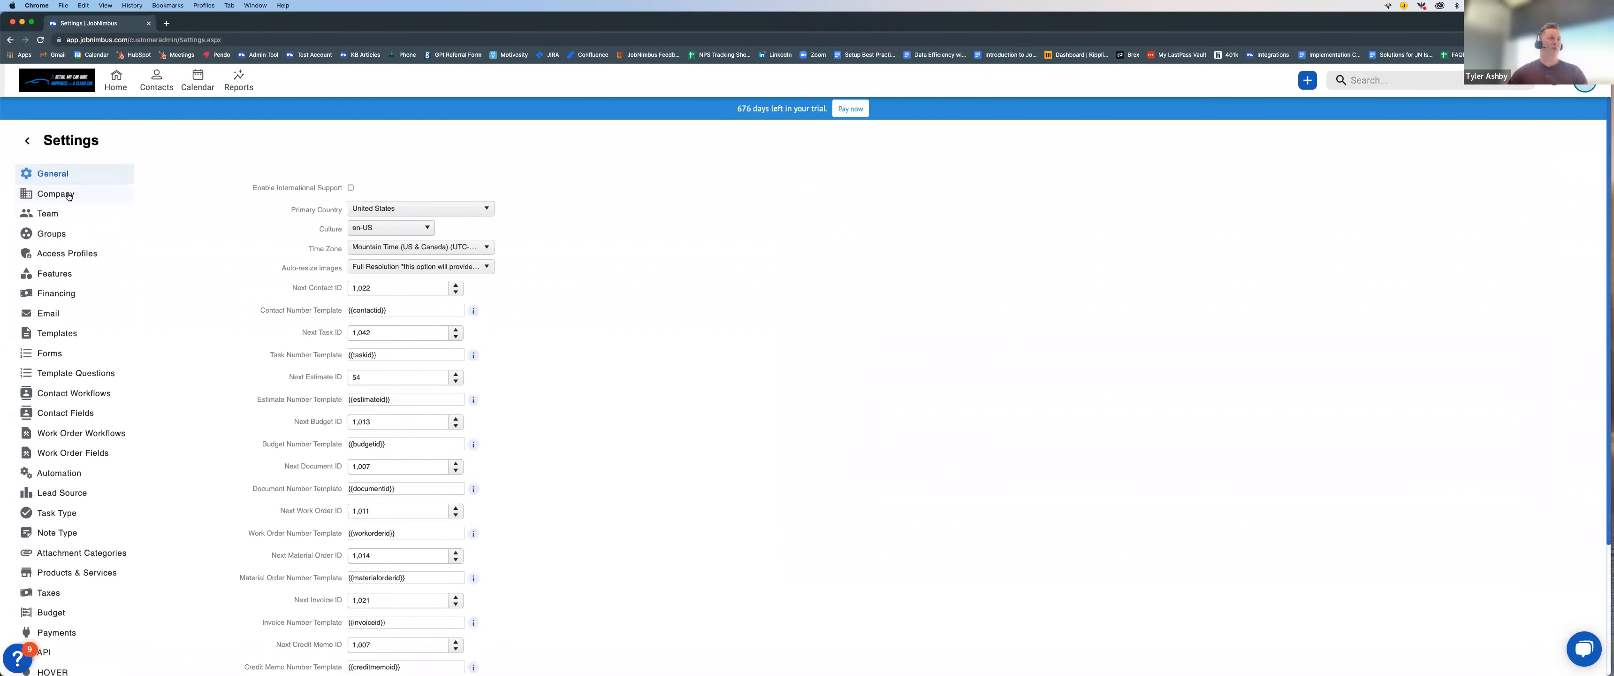
pyautogui.click(69, 196)
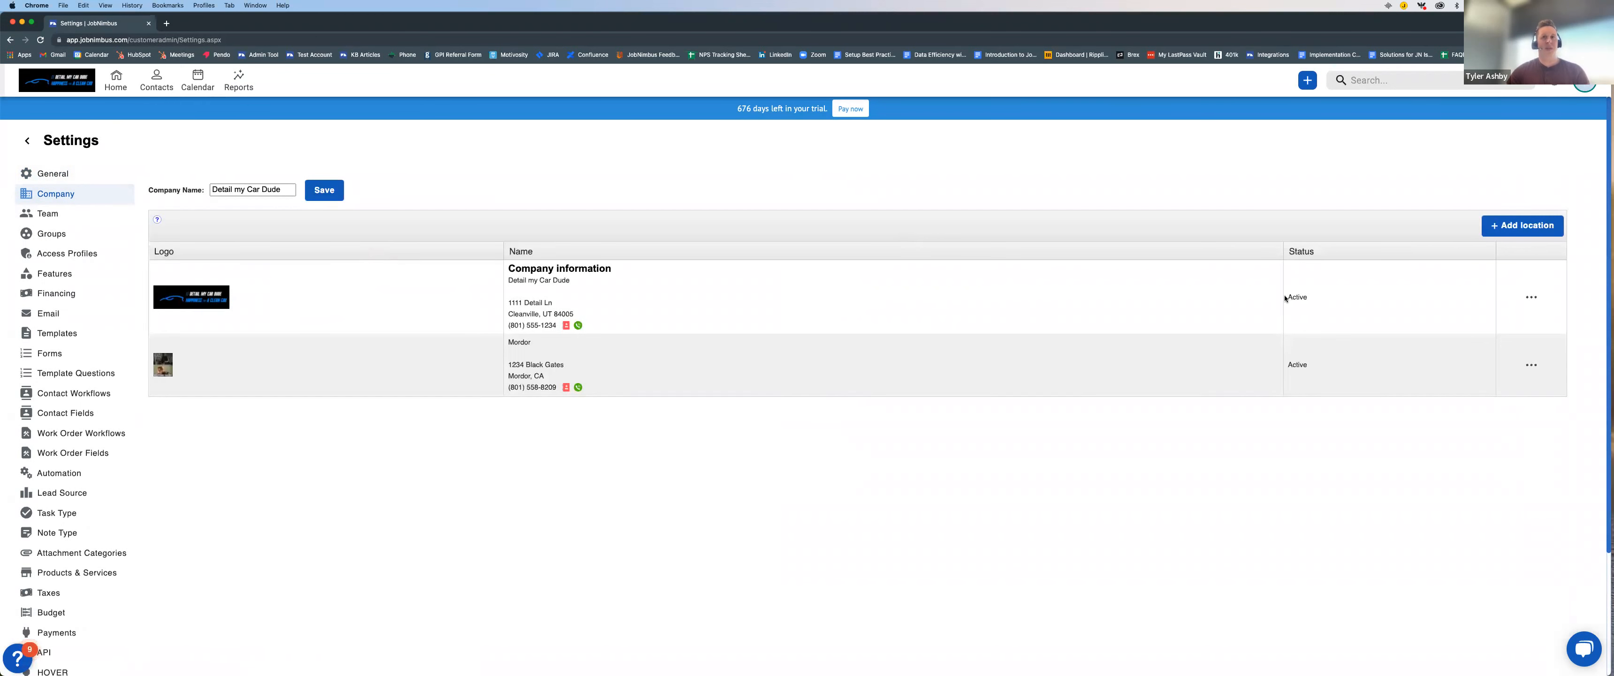
pyautogui.click(1528, 300)
pyautogui.click(1500, 297)
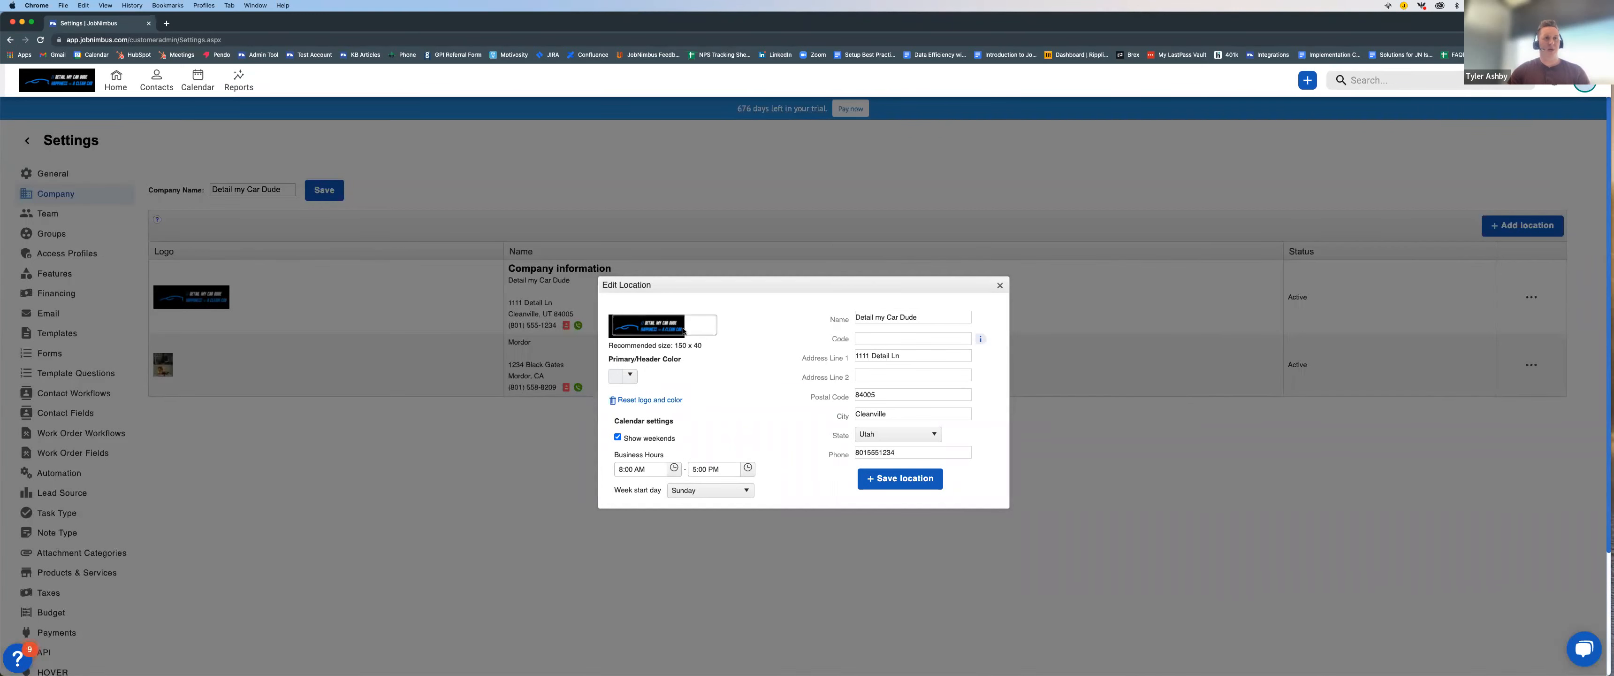
# Step: Check the logo upload for the company location, and close the location without choosing a file or saving
pyautogui.click(662, 330)
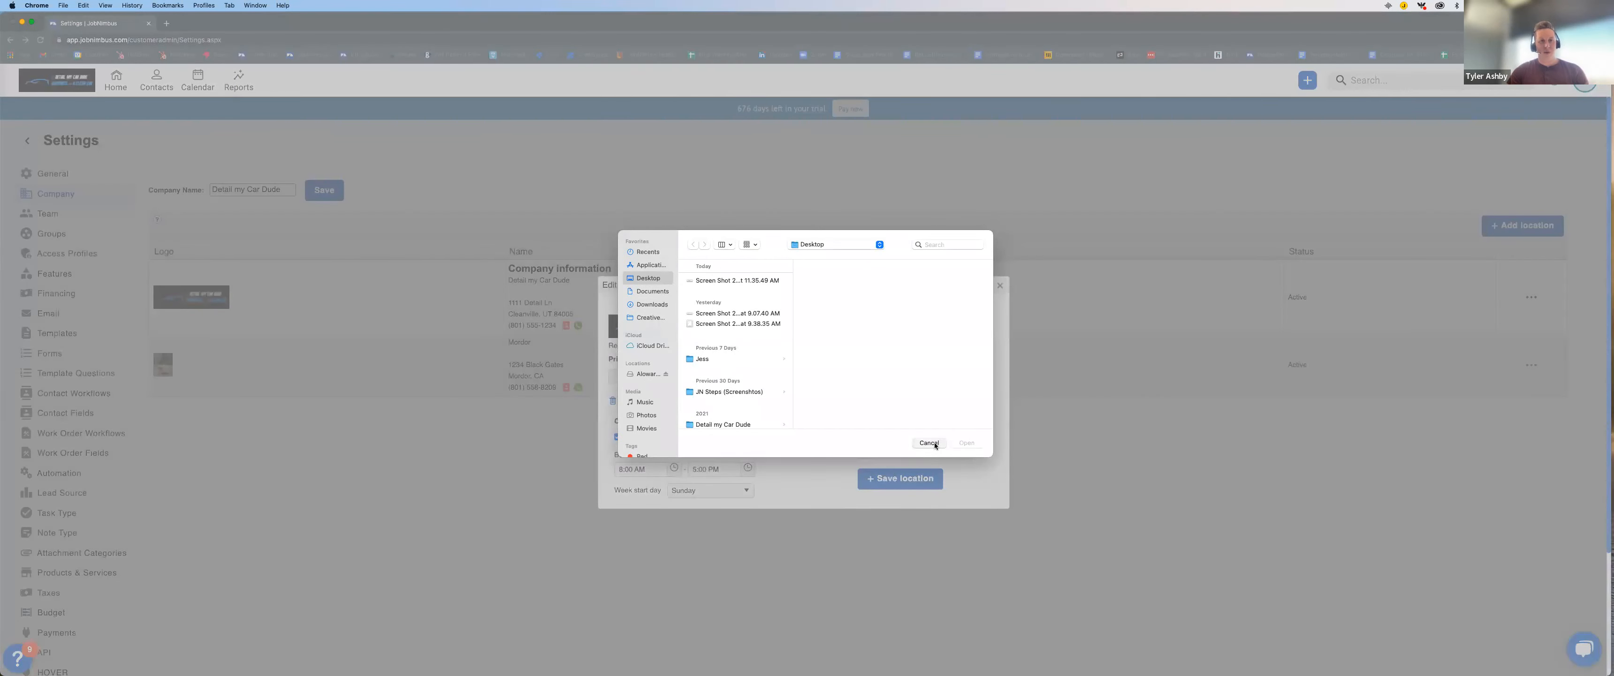
pyautogui.click(929, 442)
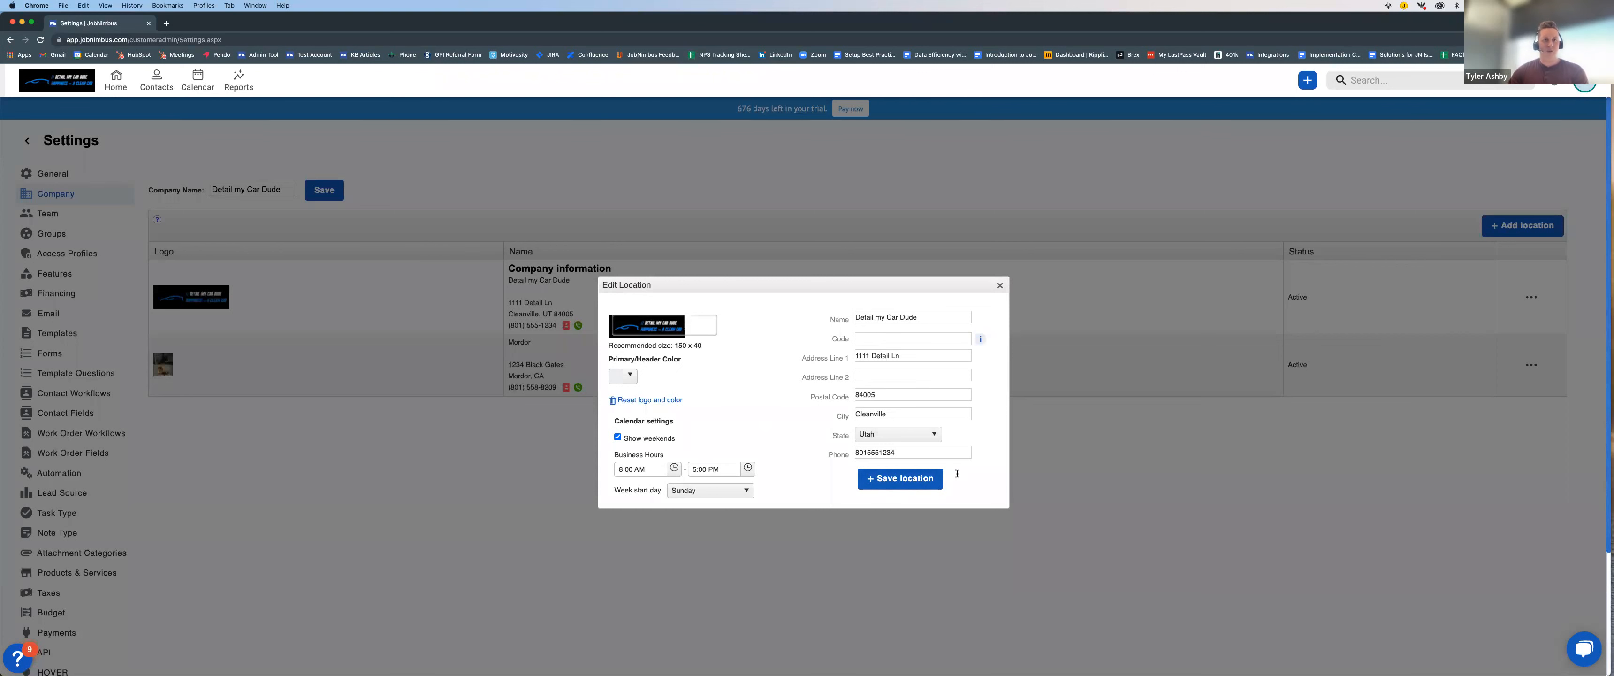
pyautogui.click(1000, 286)
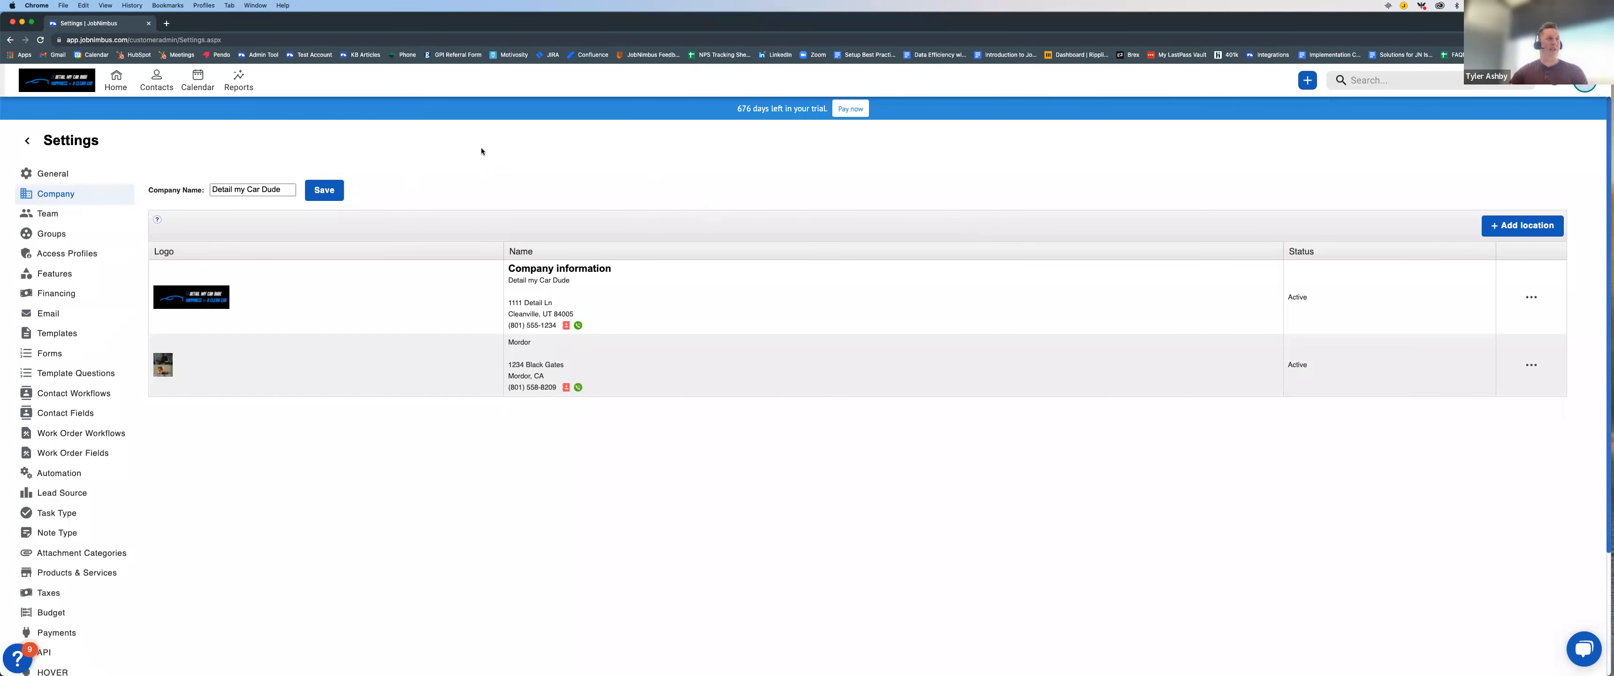
# Step: Start a new contact from the Contacts board and enter the contact's first and last name
pyautogui.click(156, 79)
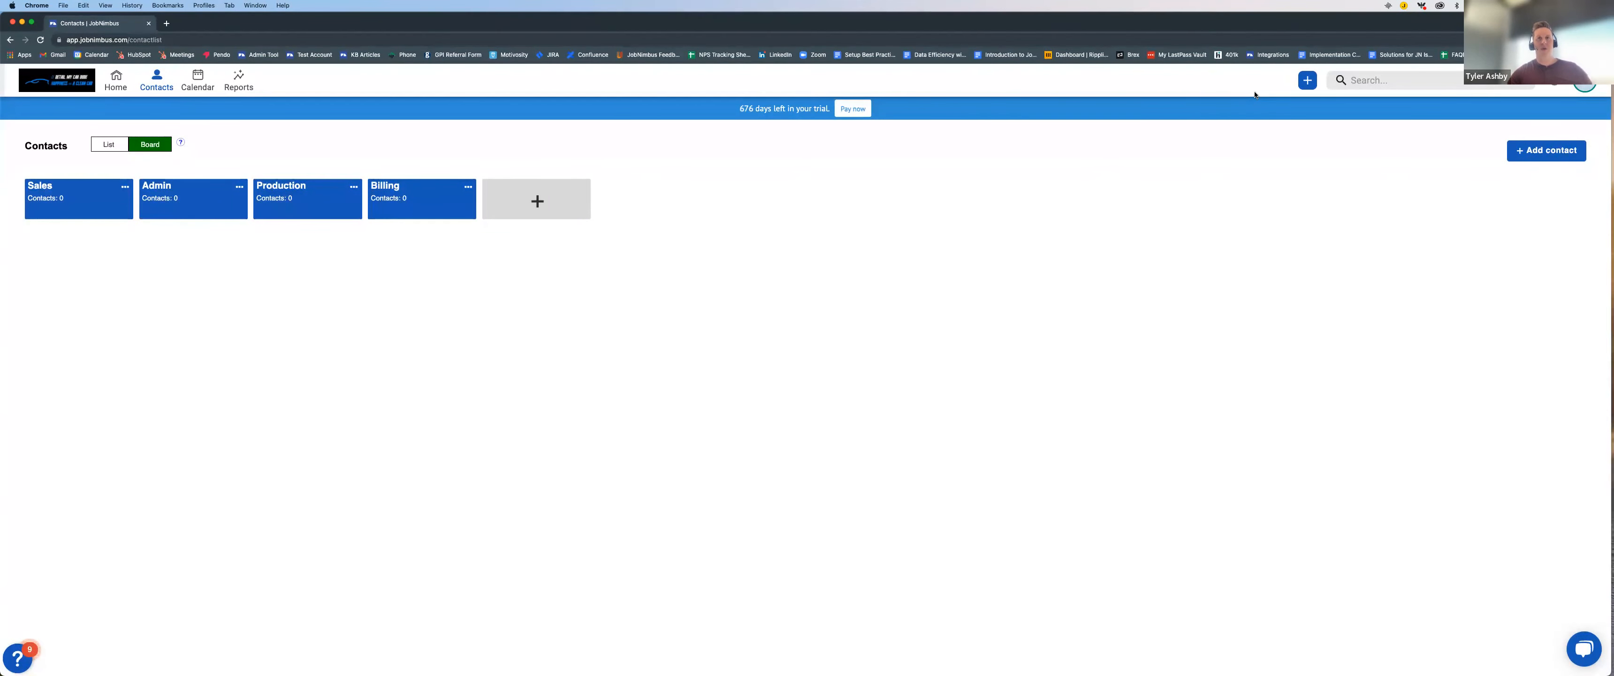
pyautogui.click(1308, 83)
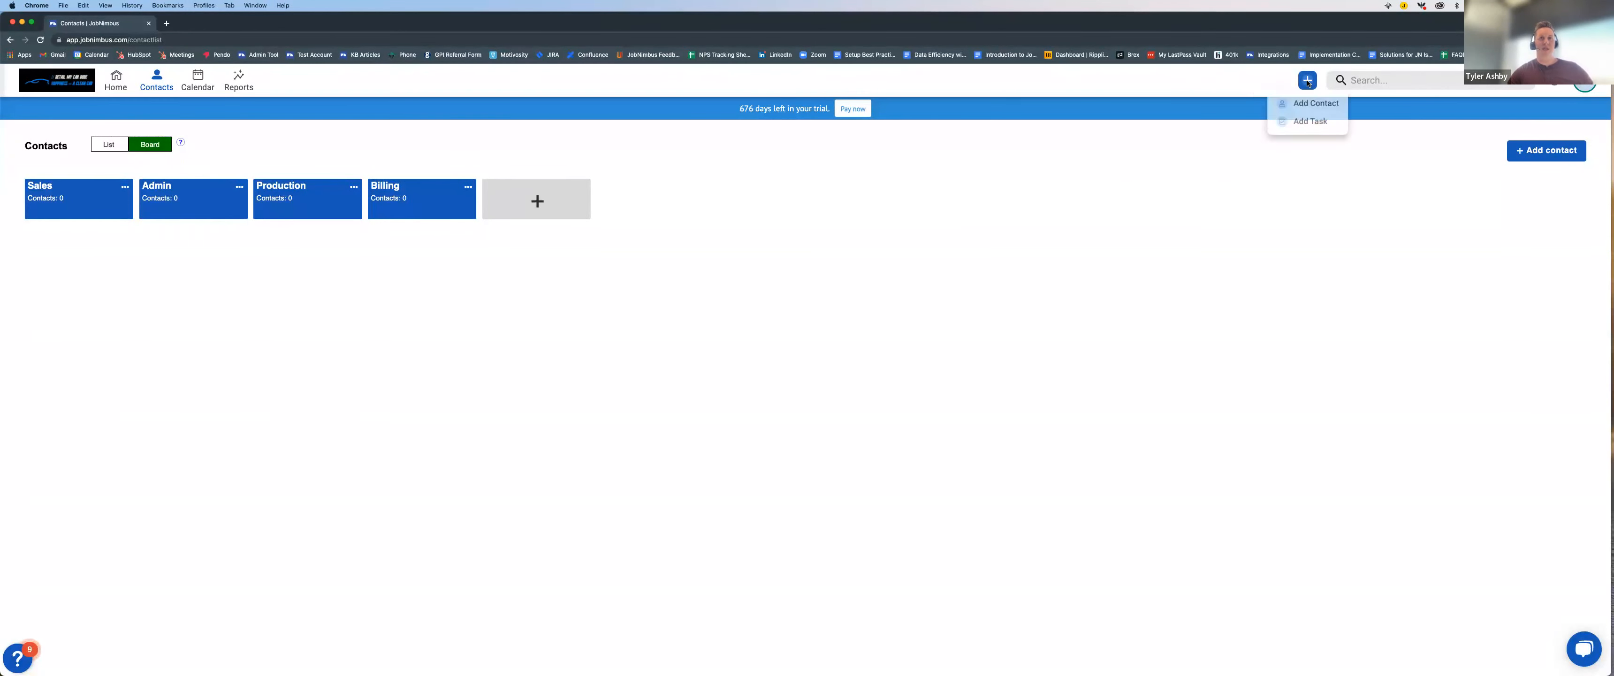
pyautogui.click(1312, 104)
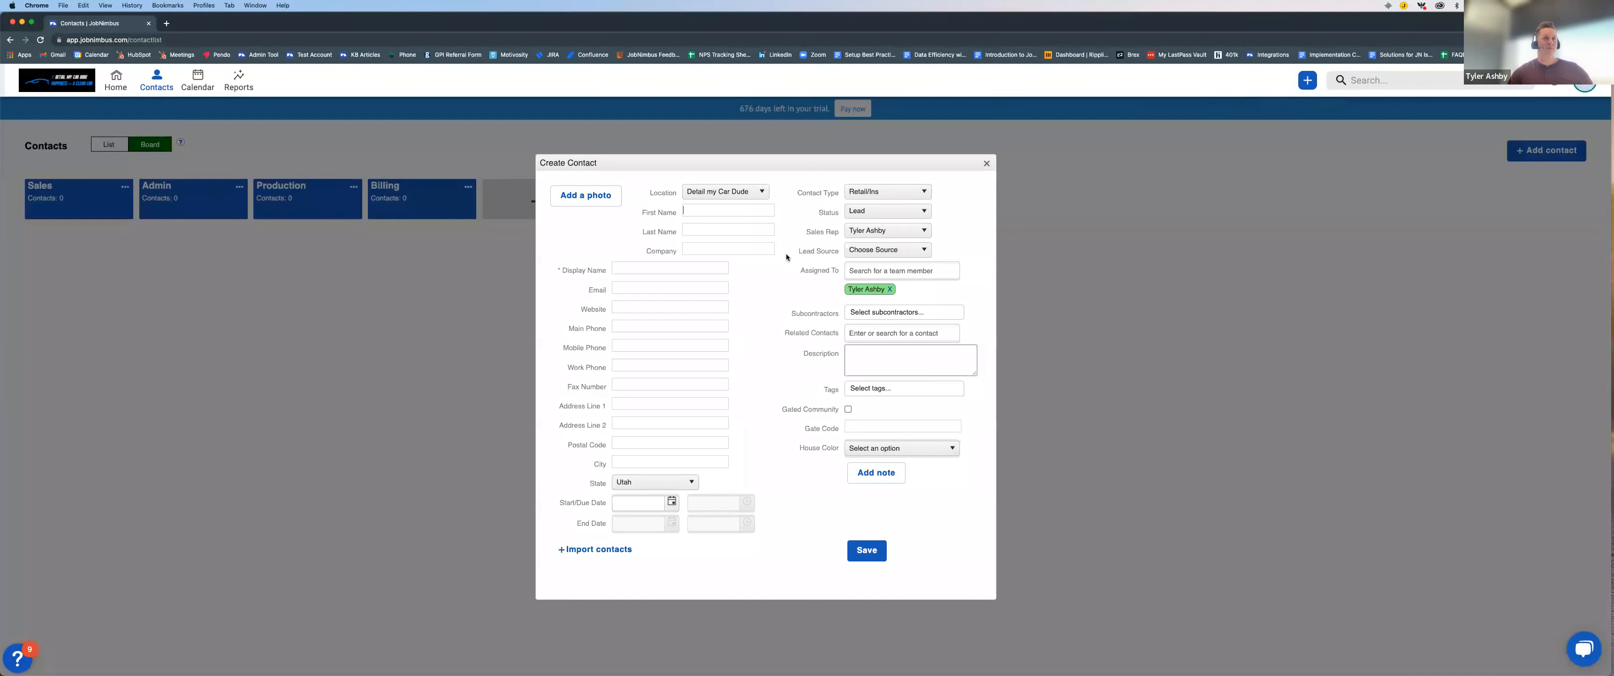
pyautogui.click(708, 213)
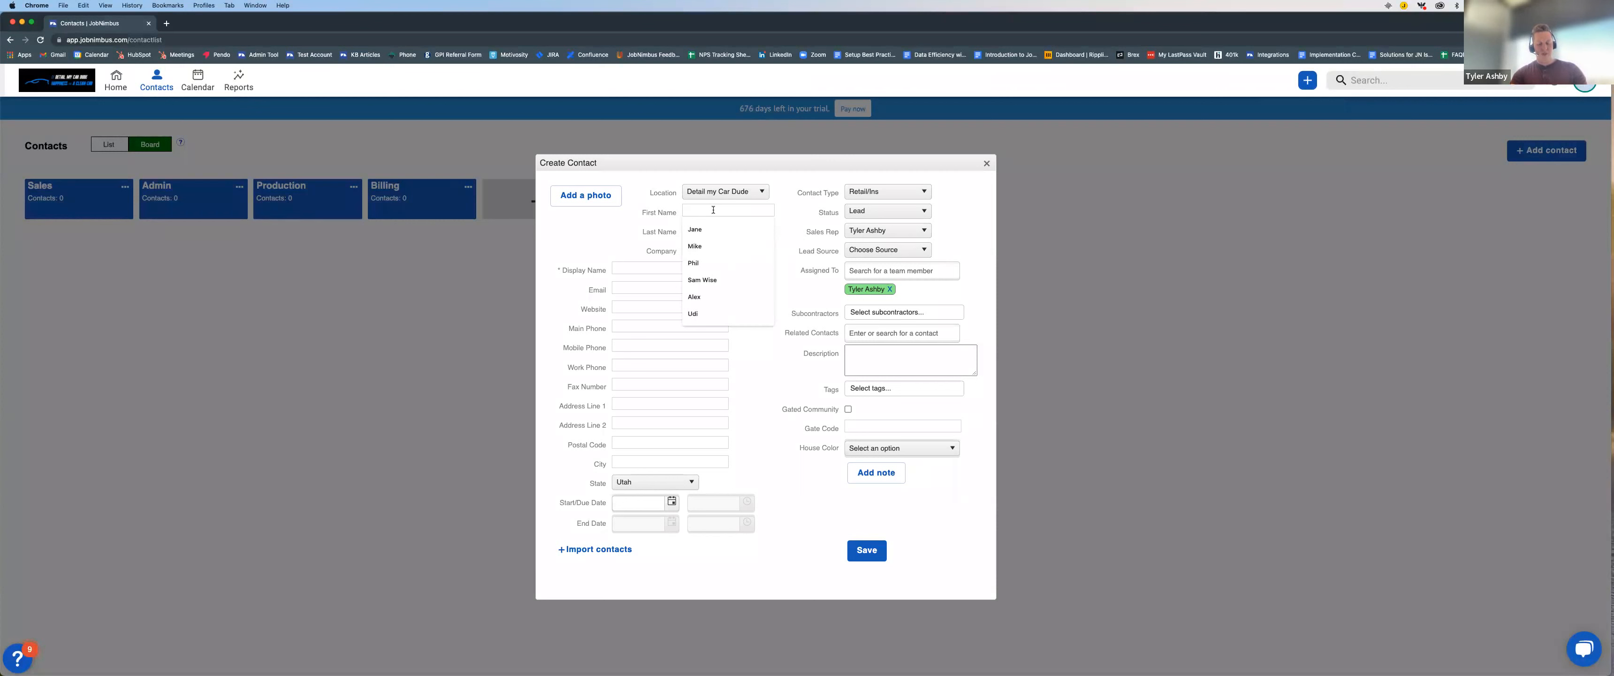
pyautogui.write('John')
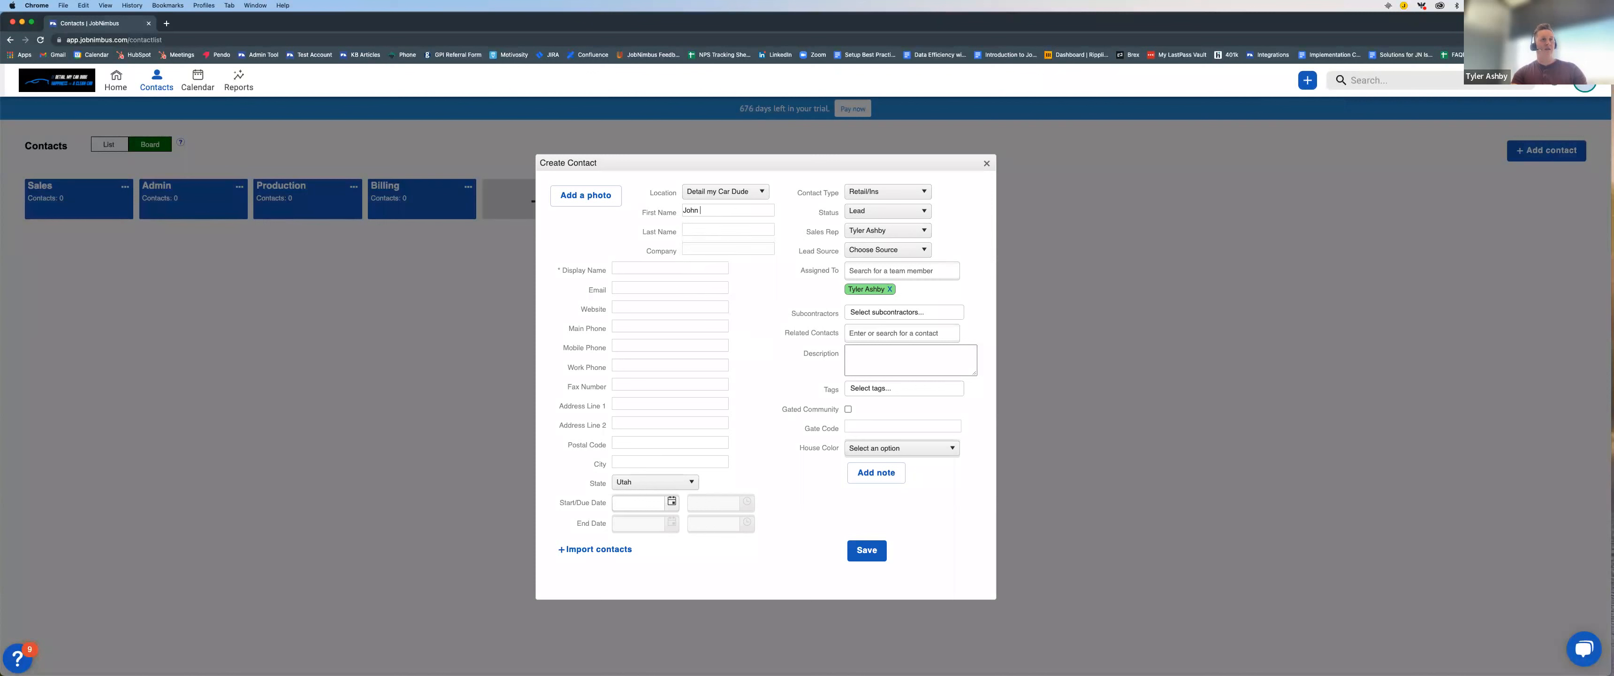
pyautogui.press('Tab')
pyautogui.write('Joh')
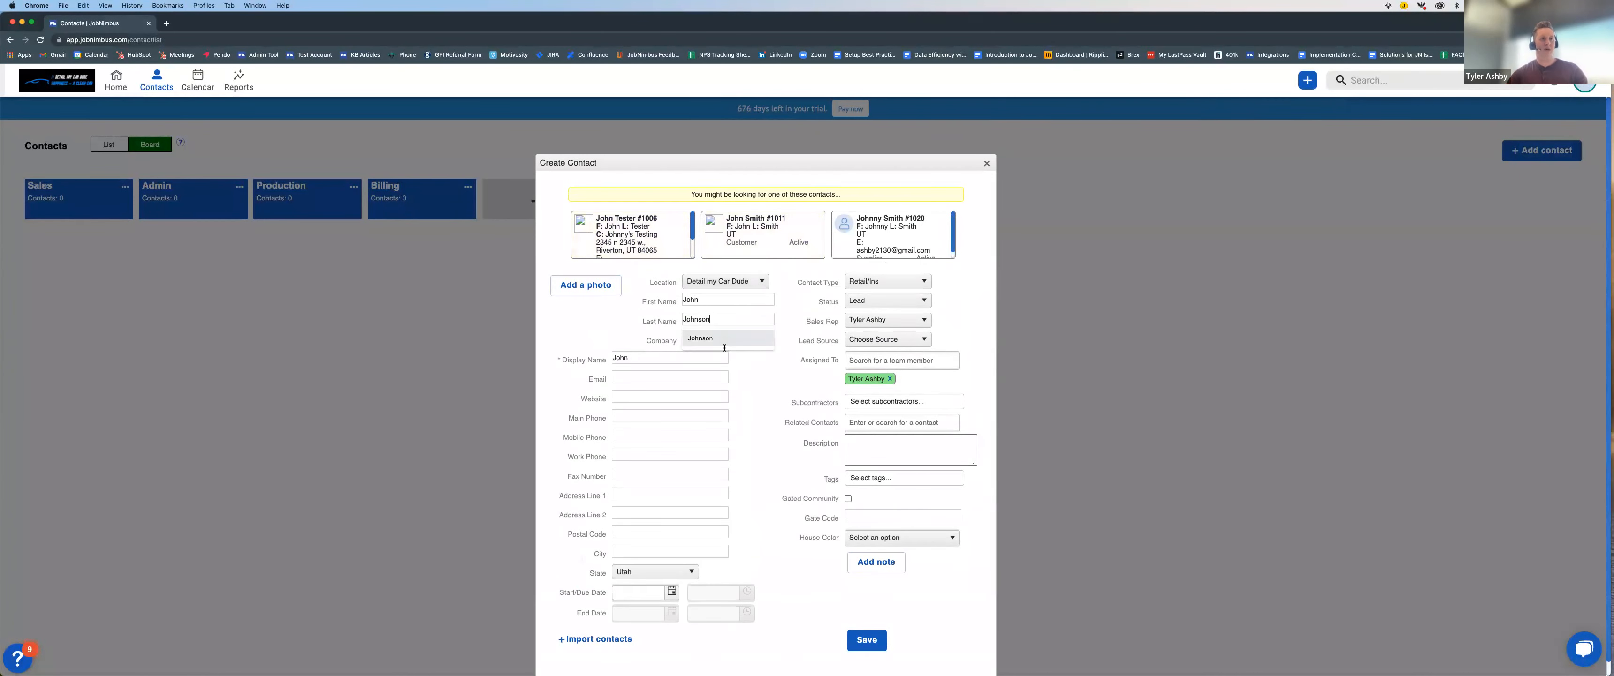
pyautogui.press('Tab')
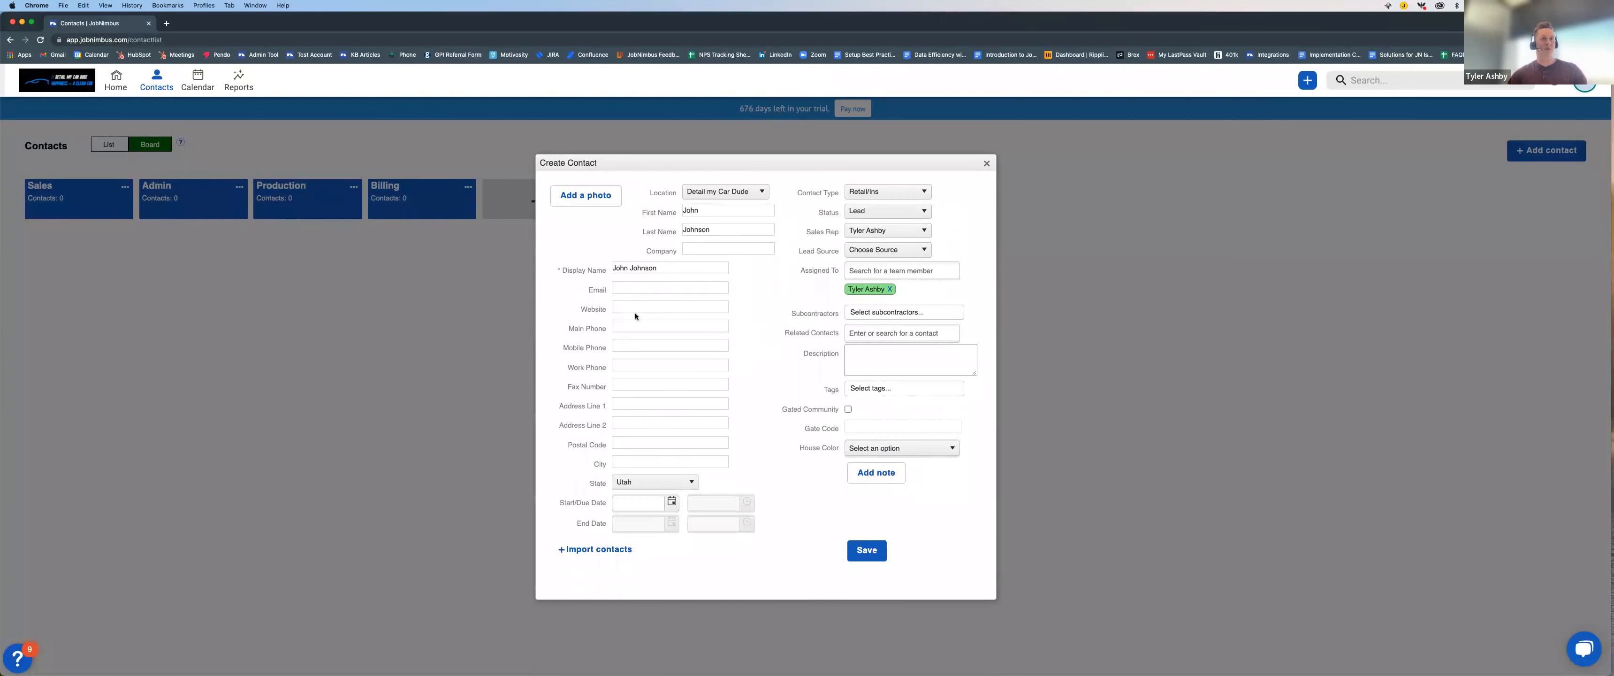
# Step: Fill in the new contact's e-mail address and main phone number from the saved suggestions
pyautogui.click(636, 290)
pyautogui.click(717, 306)
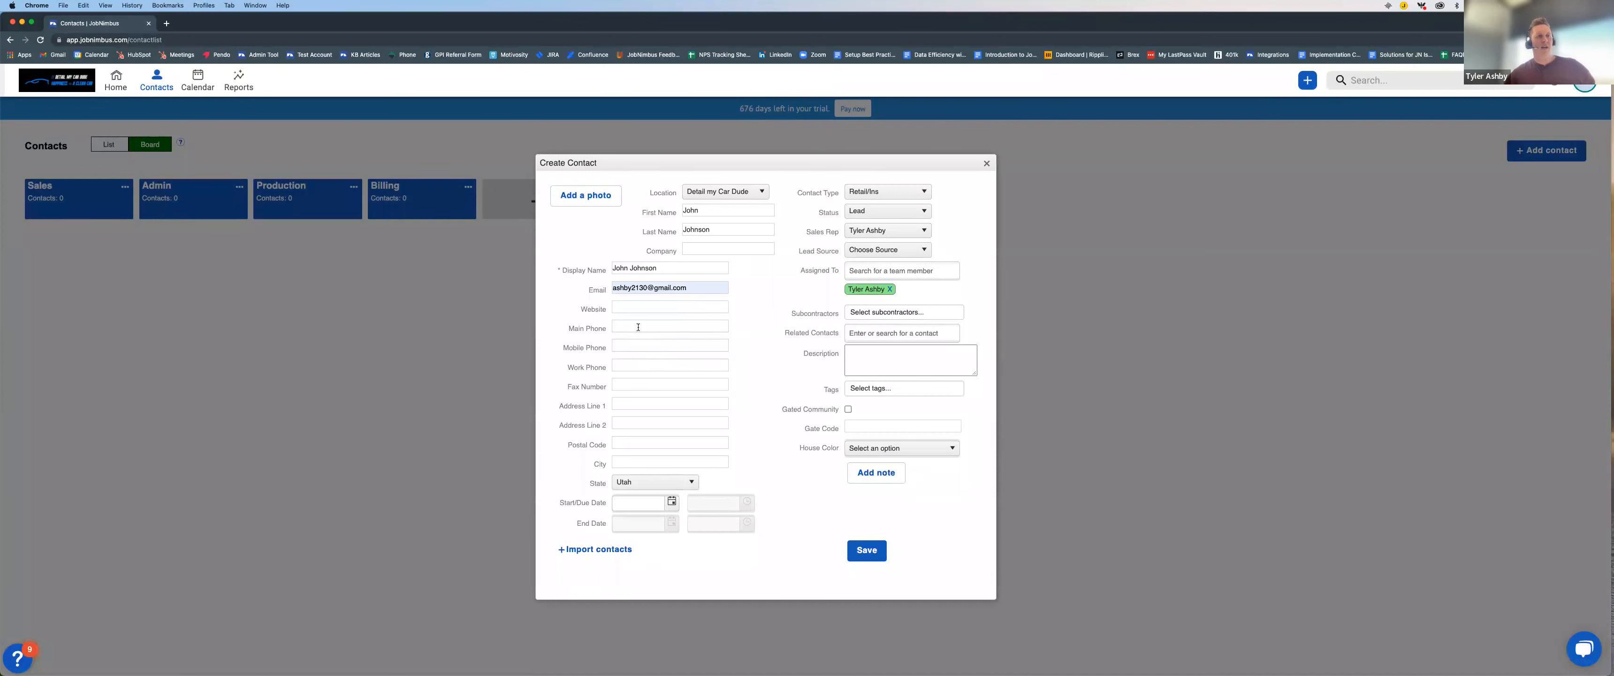
pyautogui.click(638, 327)
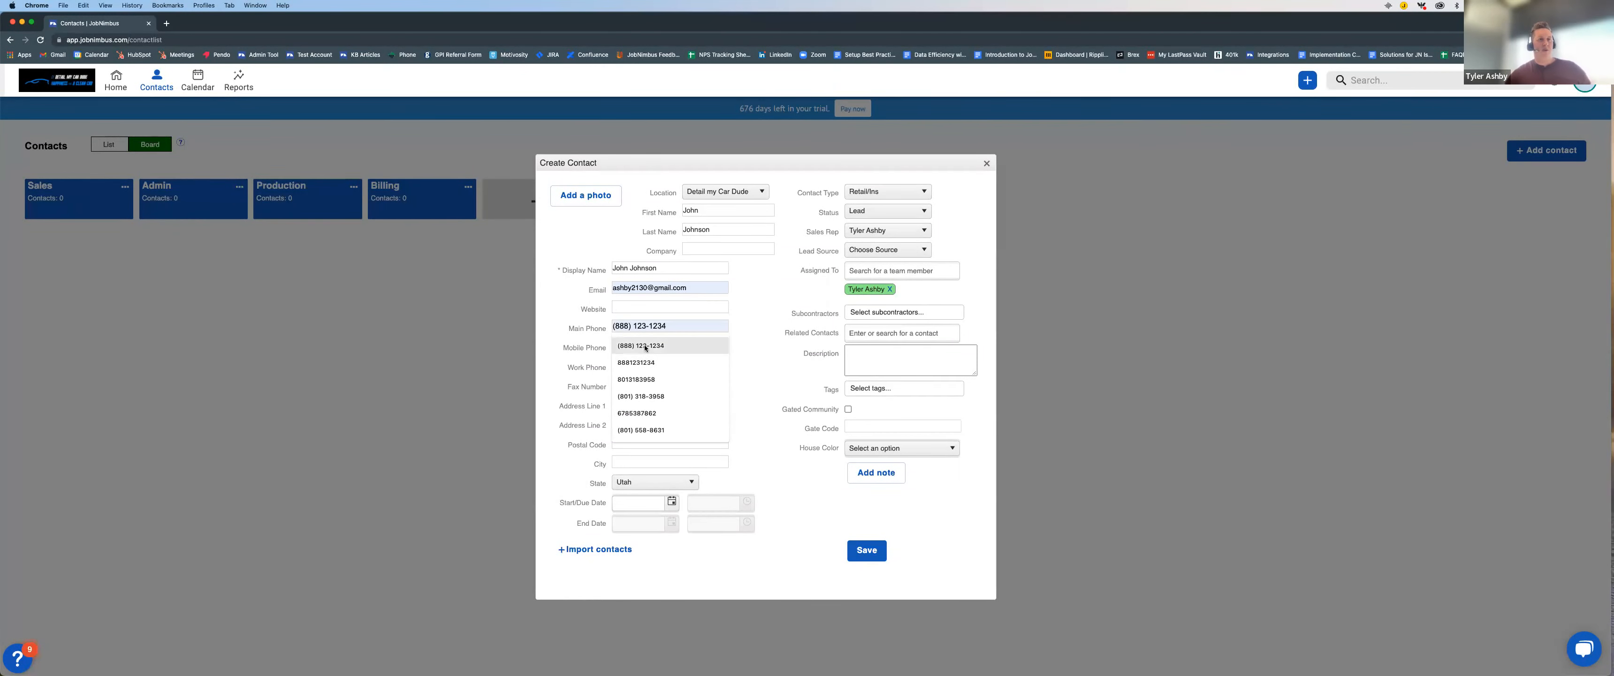
pyautogui.click(644, 349)
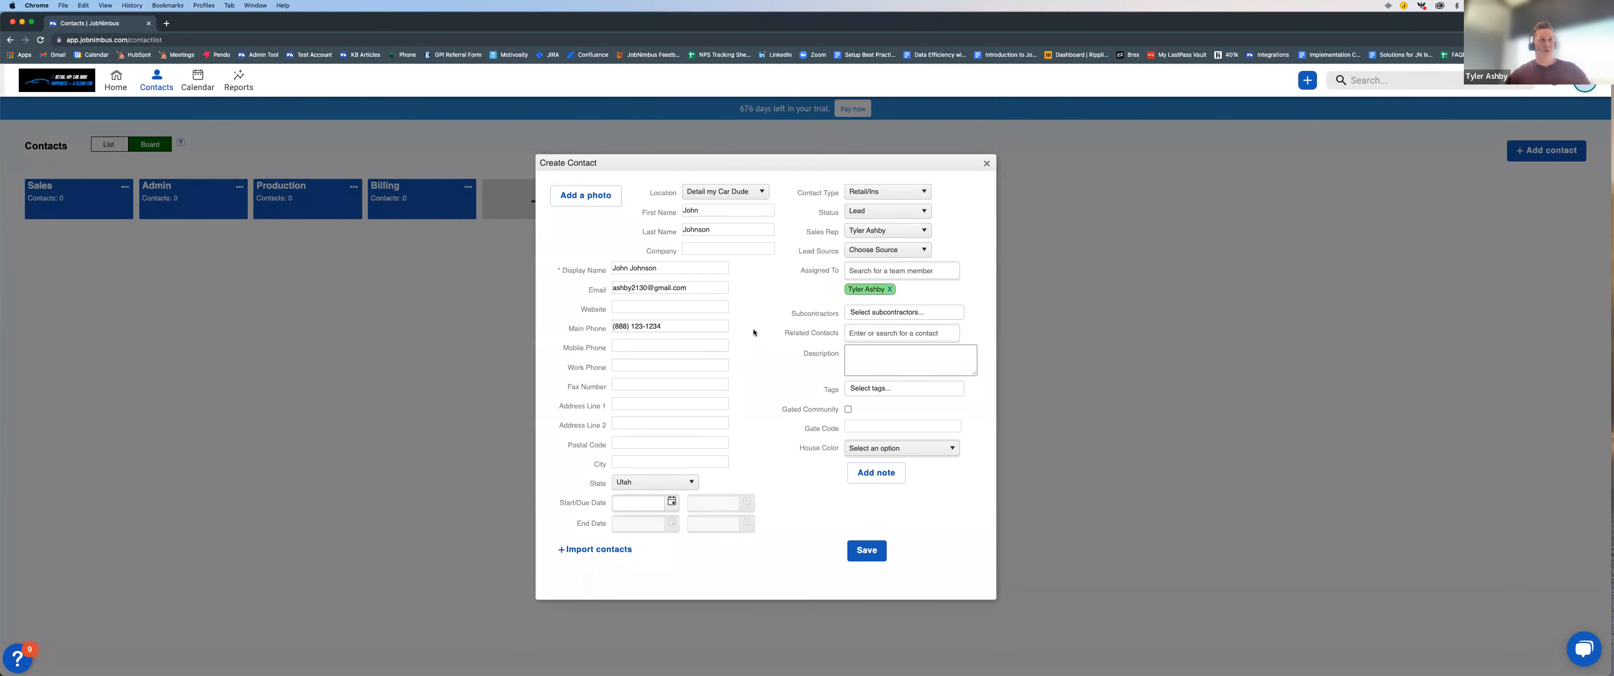
# Step: Fill in the new contact's street address and postal code from the saved suggestions
pyautogui.click(632, 406)
pyautogui.click(633, 422)
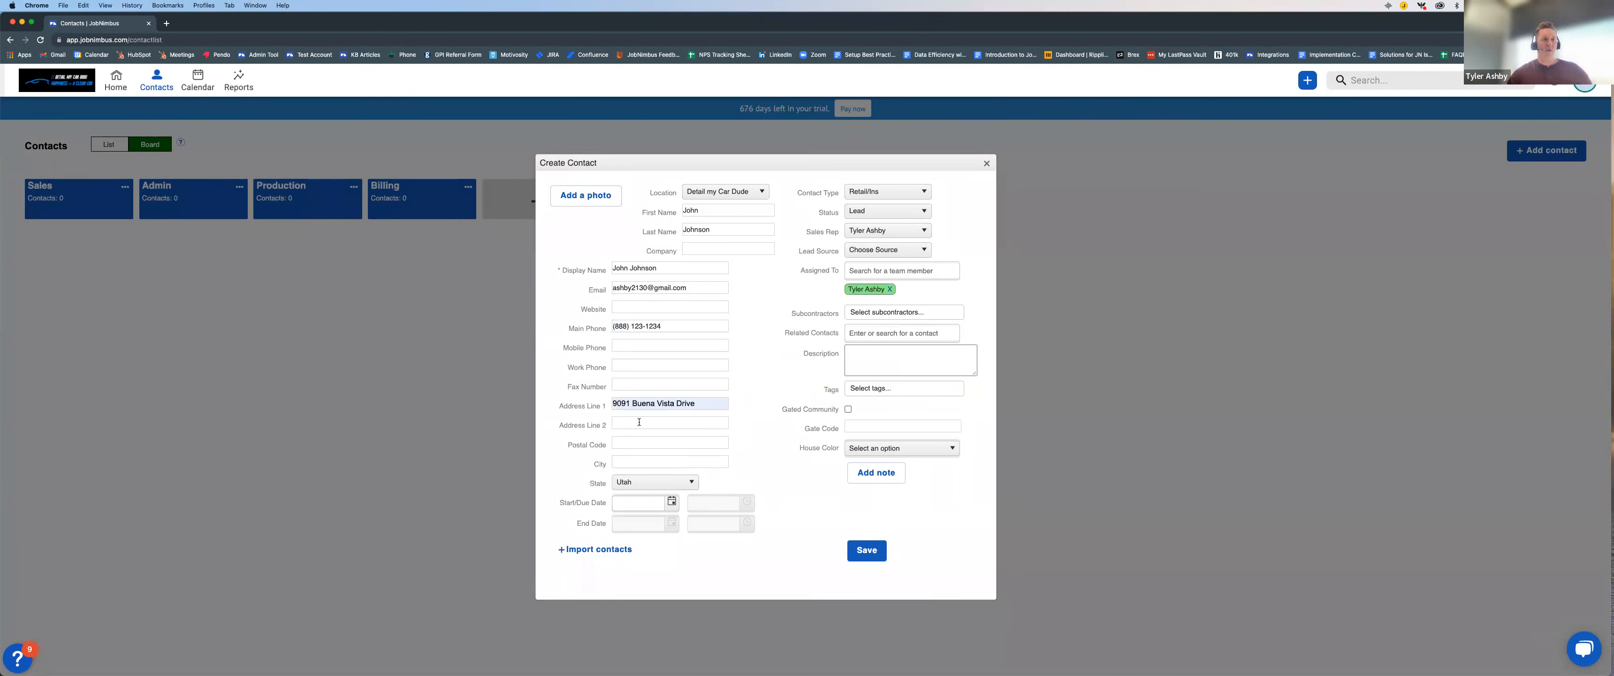
pyautogui.click(628, 458)
pyautogui.click(630, 450)
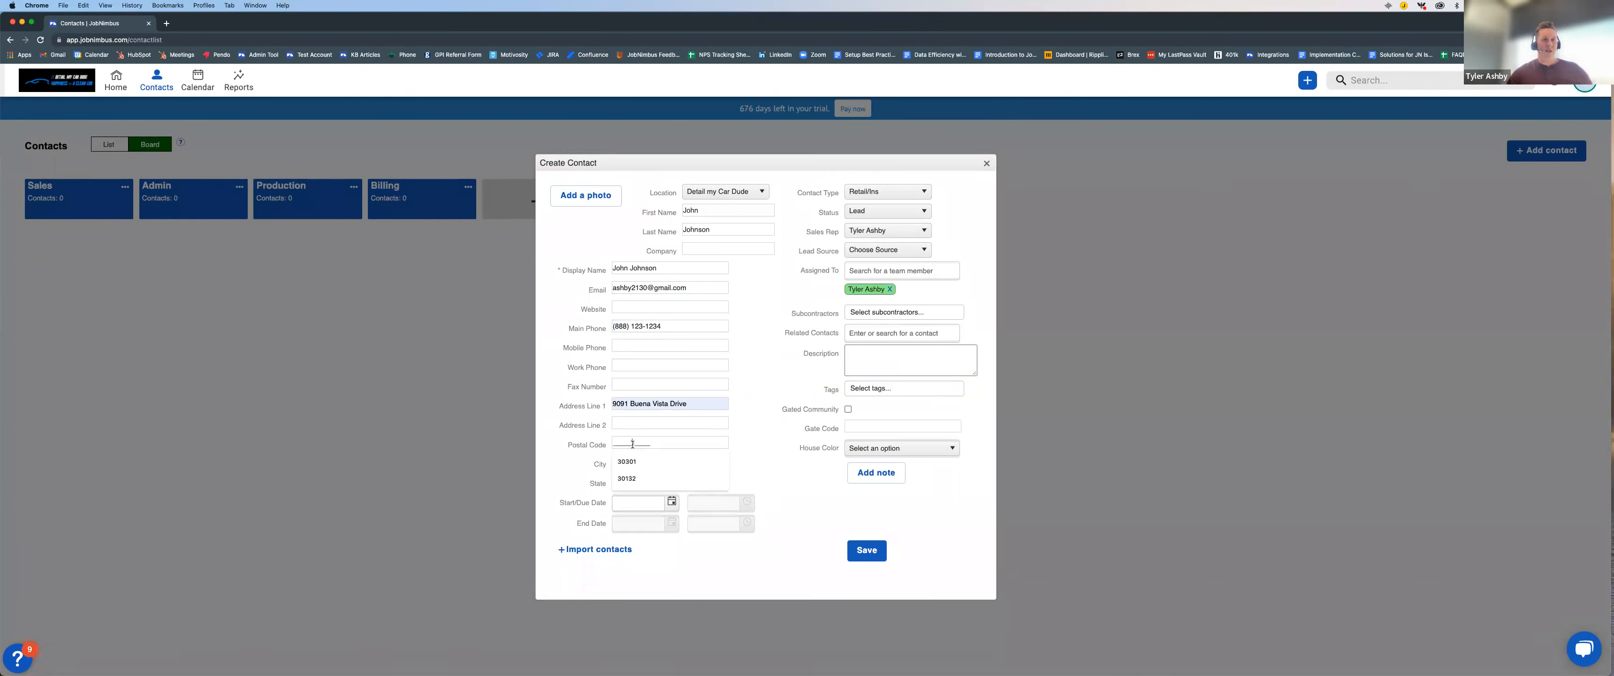
pyautogui.click(628, 464)
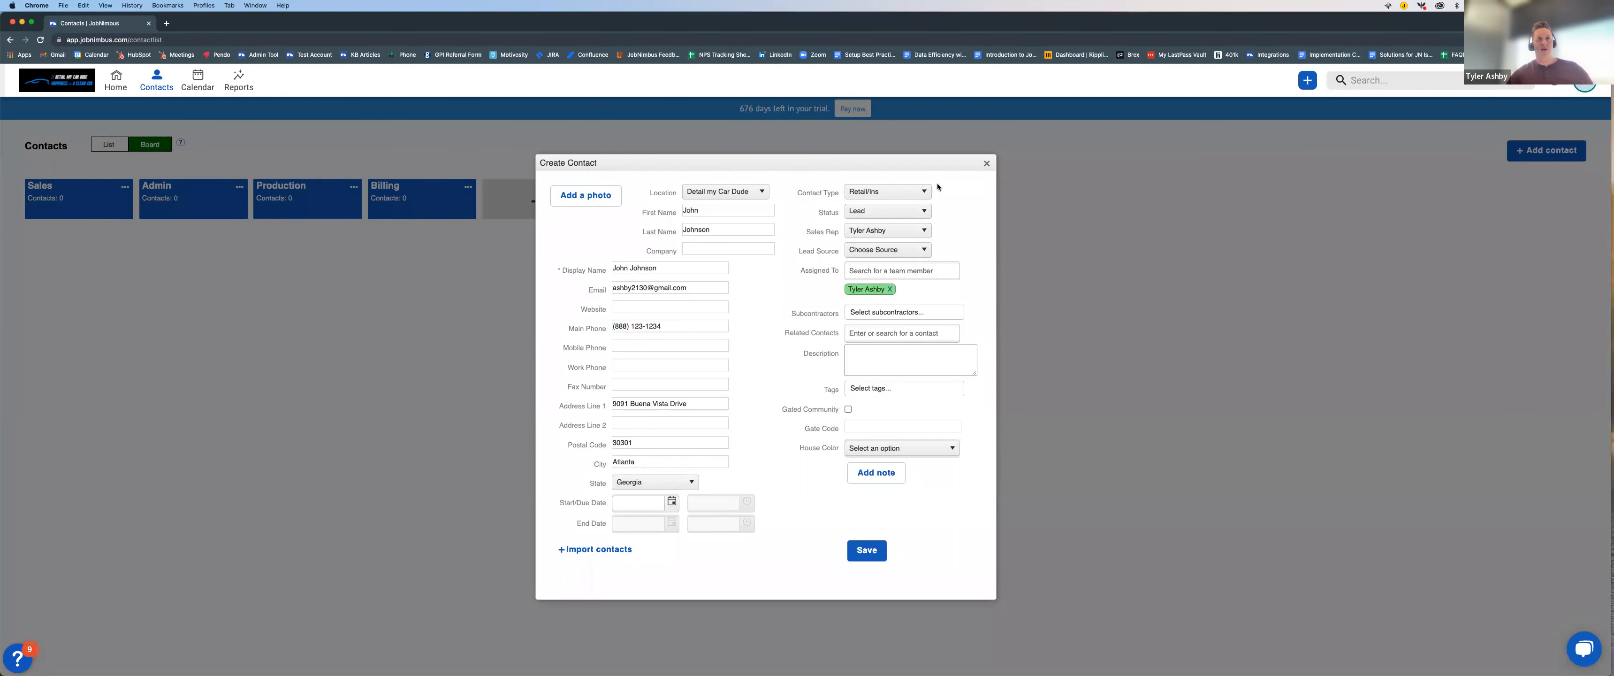
# Step: Review the contact types available for the new contact
pyautogui.click(923, 192)
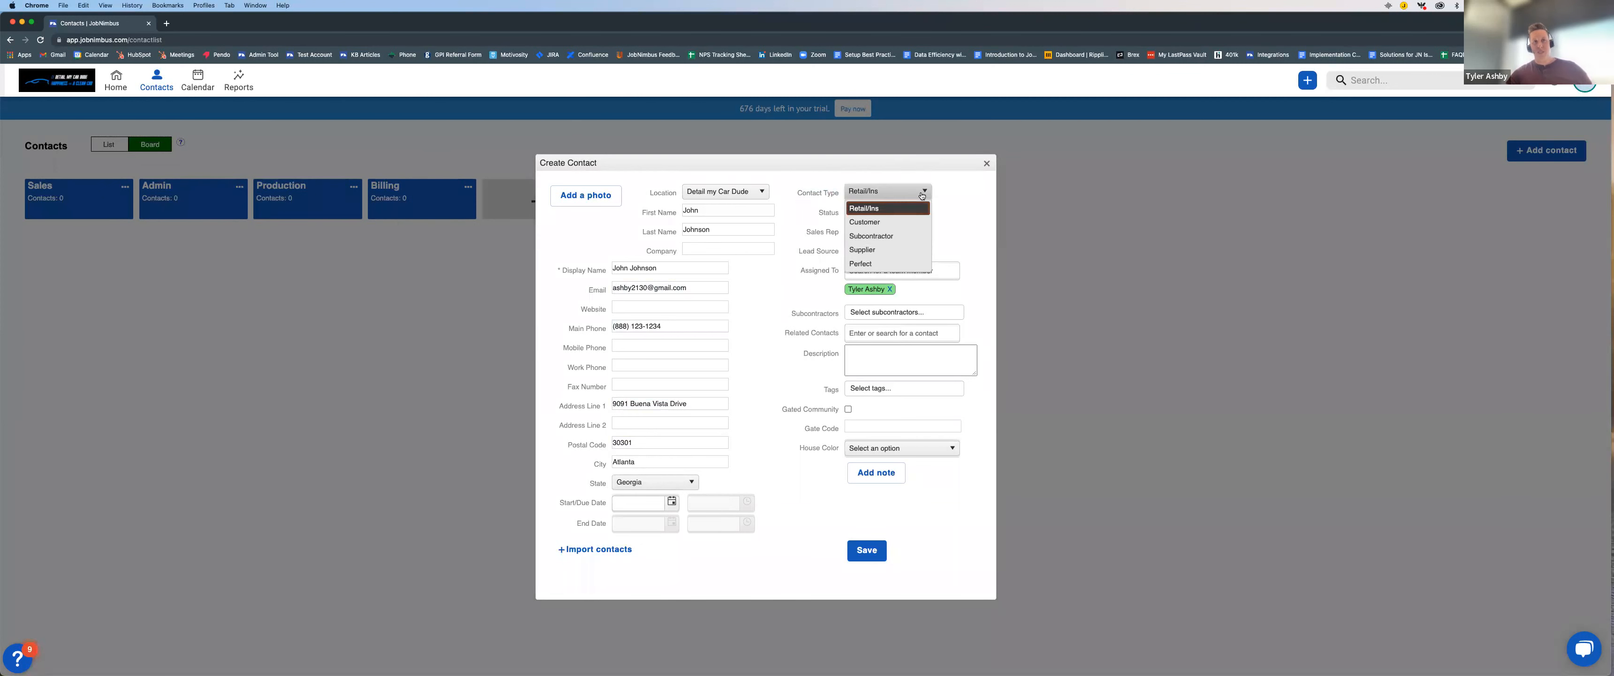
pyautogui.click(955, 189)
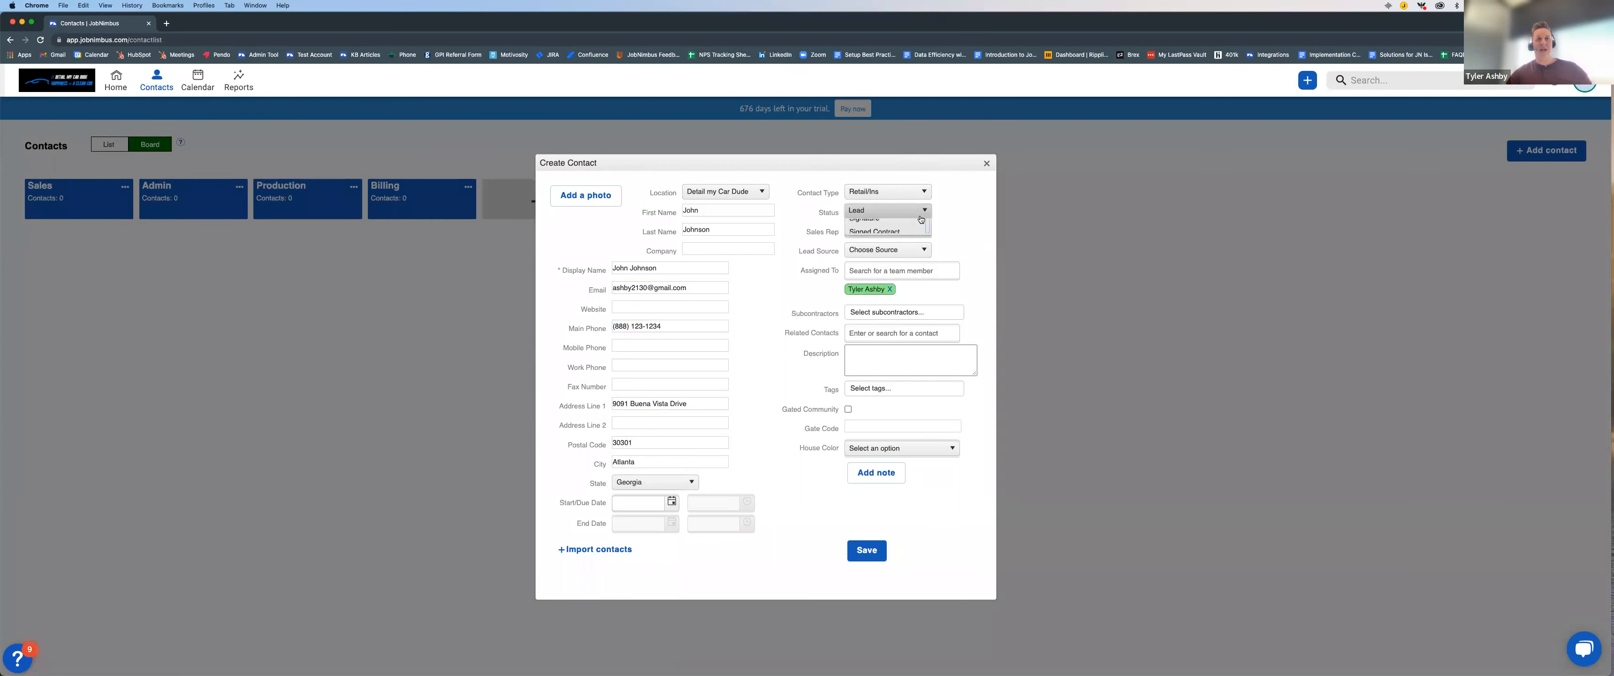
# Step: Check the statuses and sales reps available for the new contact
pyautogui.click(921, 219)
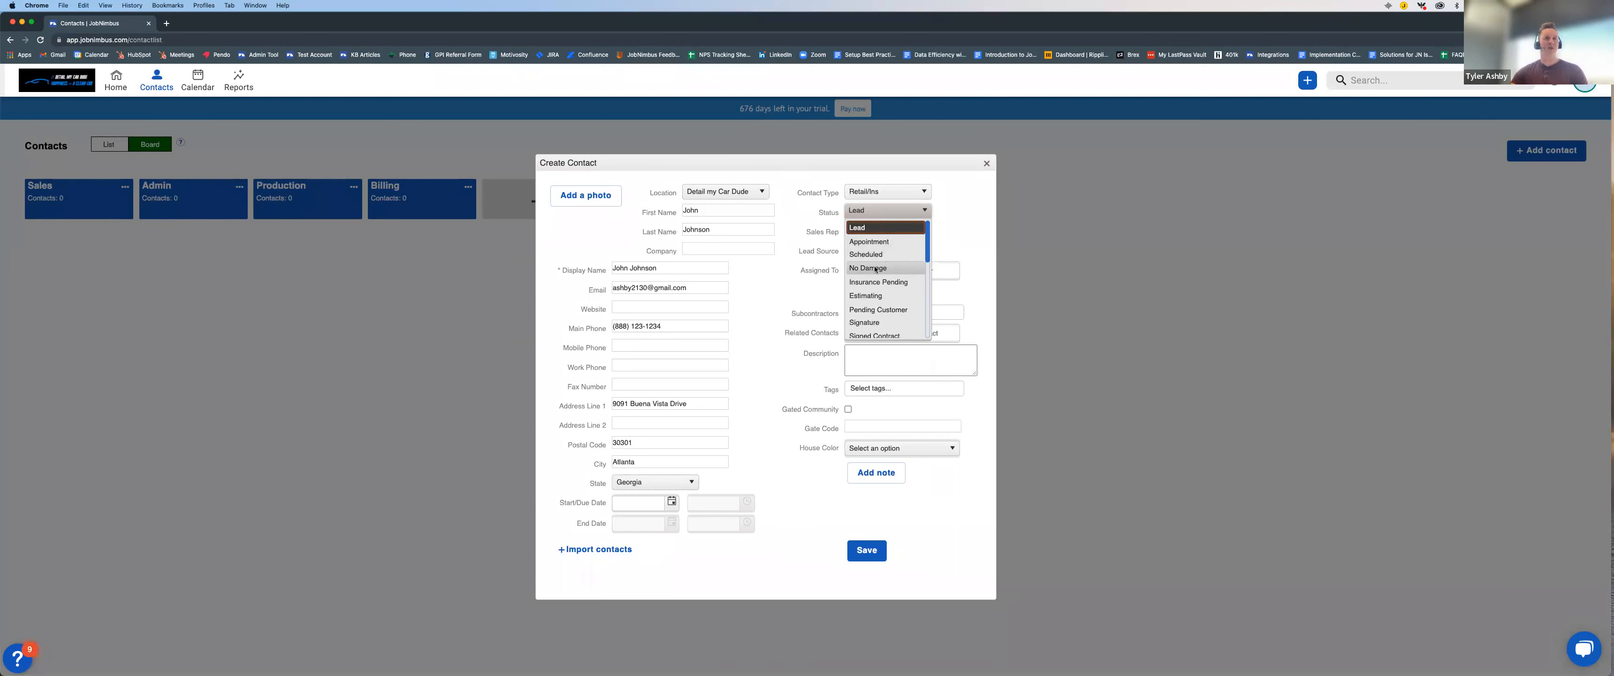
pyautogui.click(951, 218)
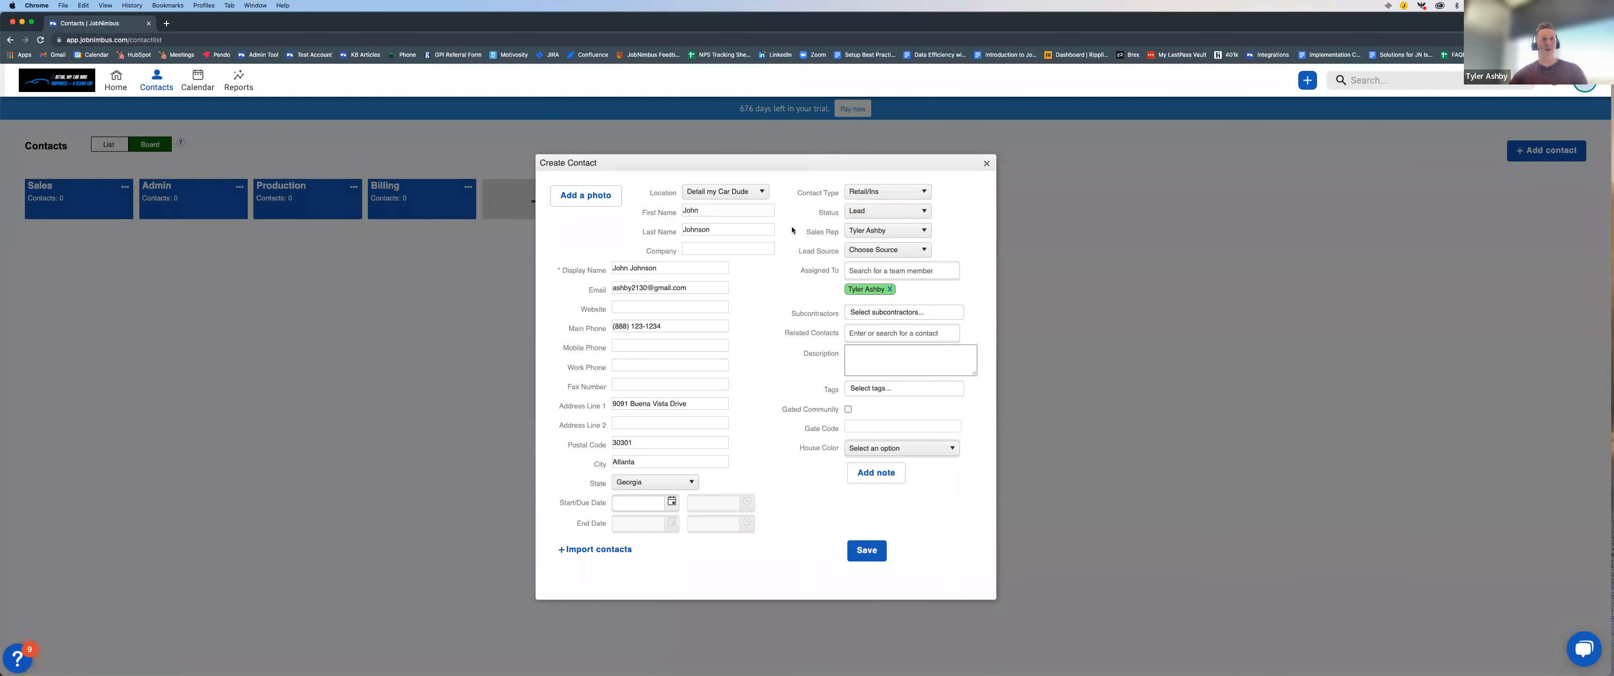
pyautogui.moveTo(806, 231); pyautogui.dragTo(843, 237)
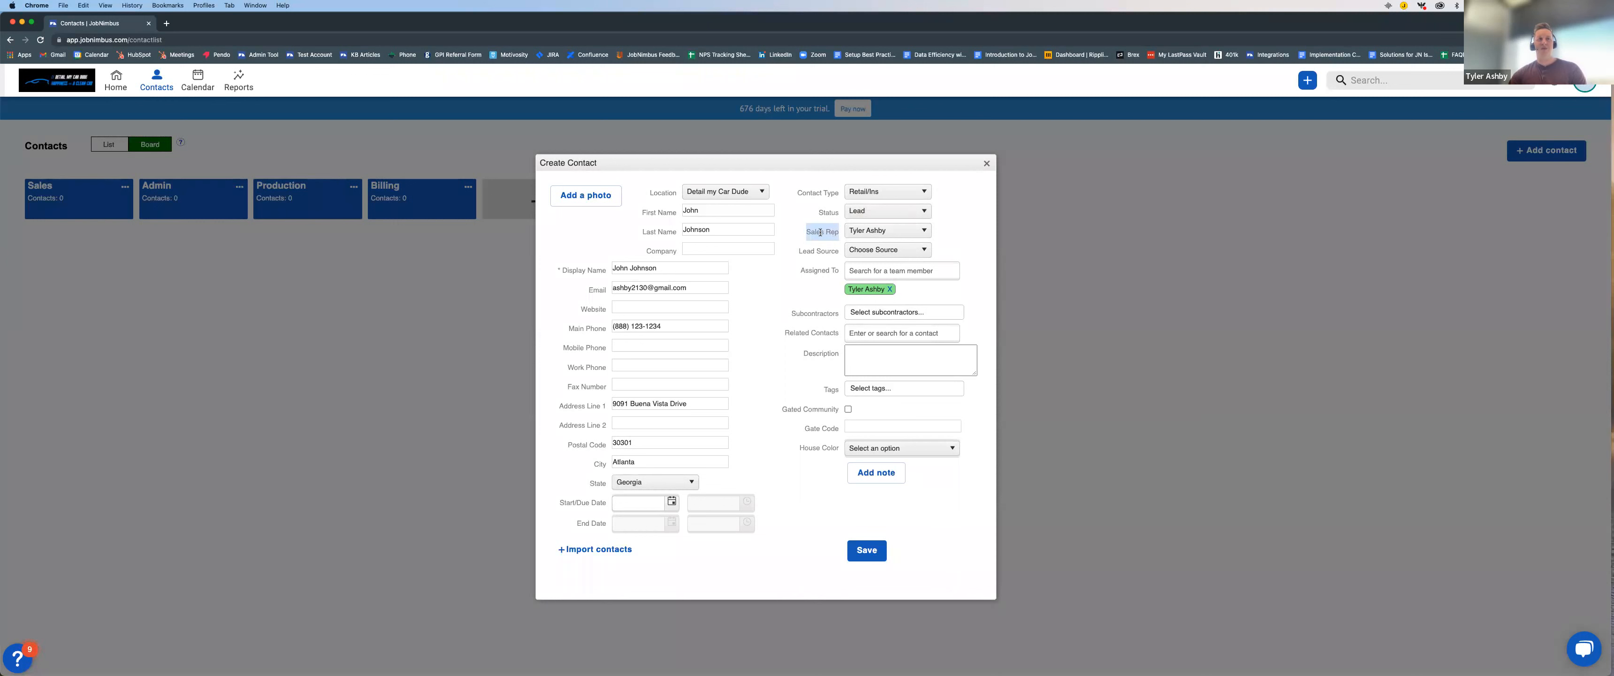
pyautogui.moveTo(801, 271); pyautogui.dragTo(839, 273)
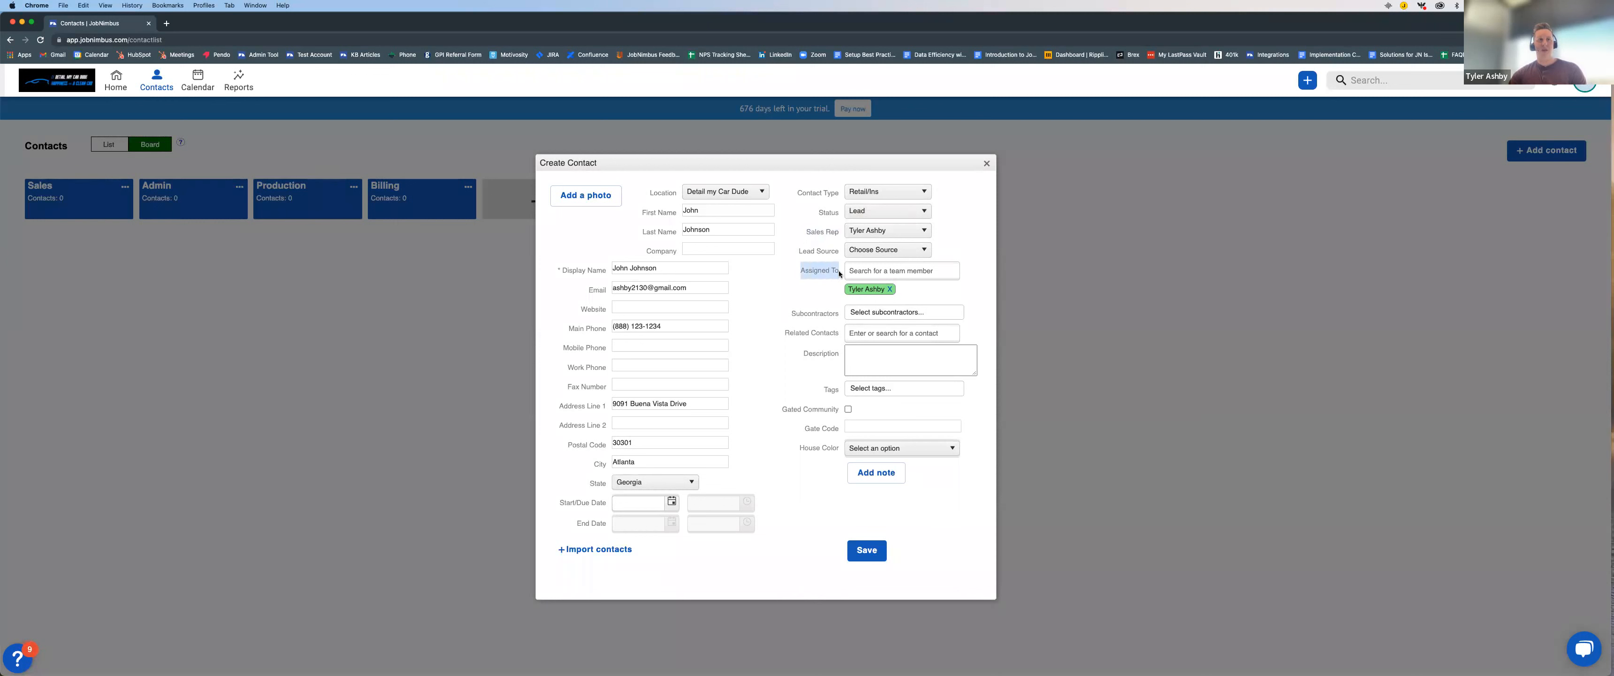
pyautogui.click(911, 231)
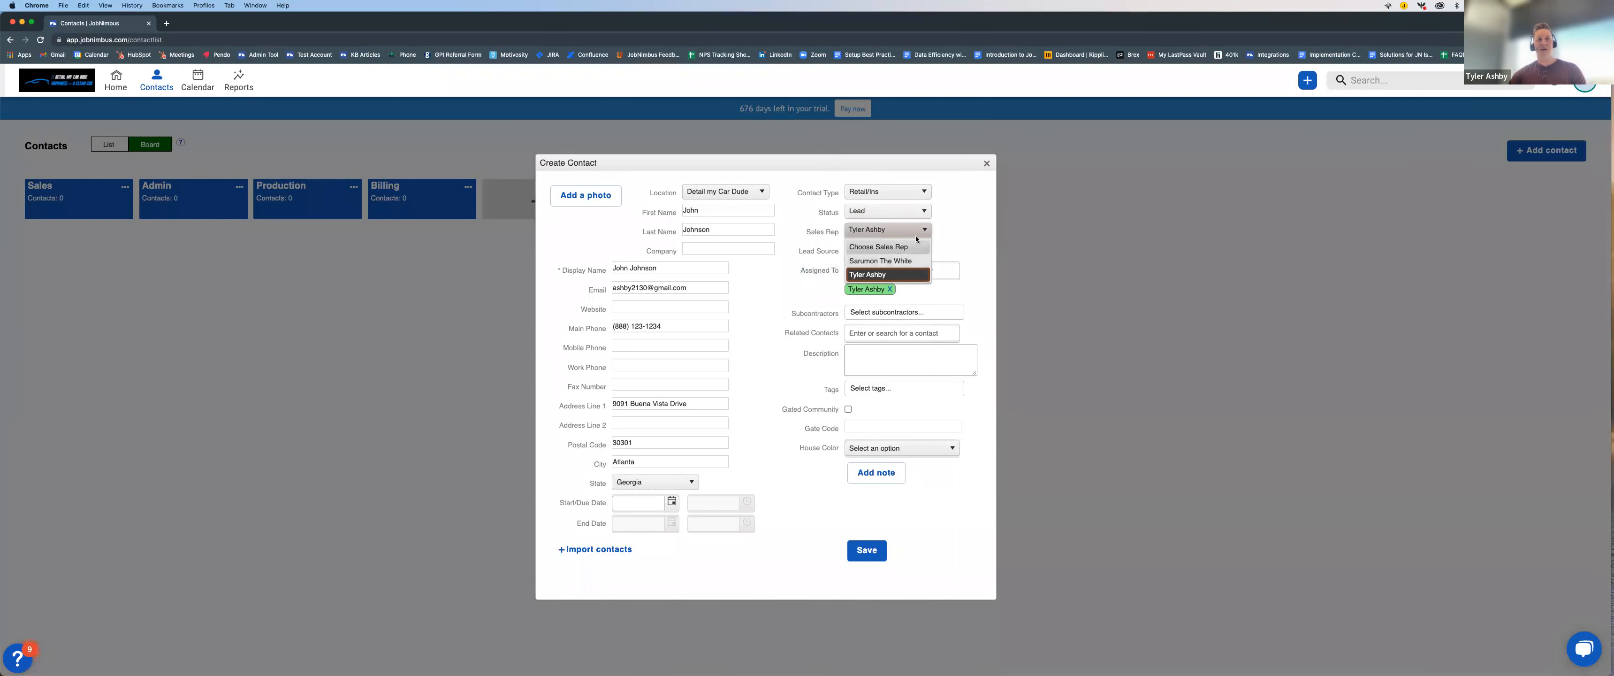
pyautogui.click(945, 230)
# Step: Examine the new contact's team member assignment field and the available lead sources
pyautogui.click(884, 272)
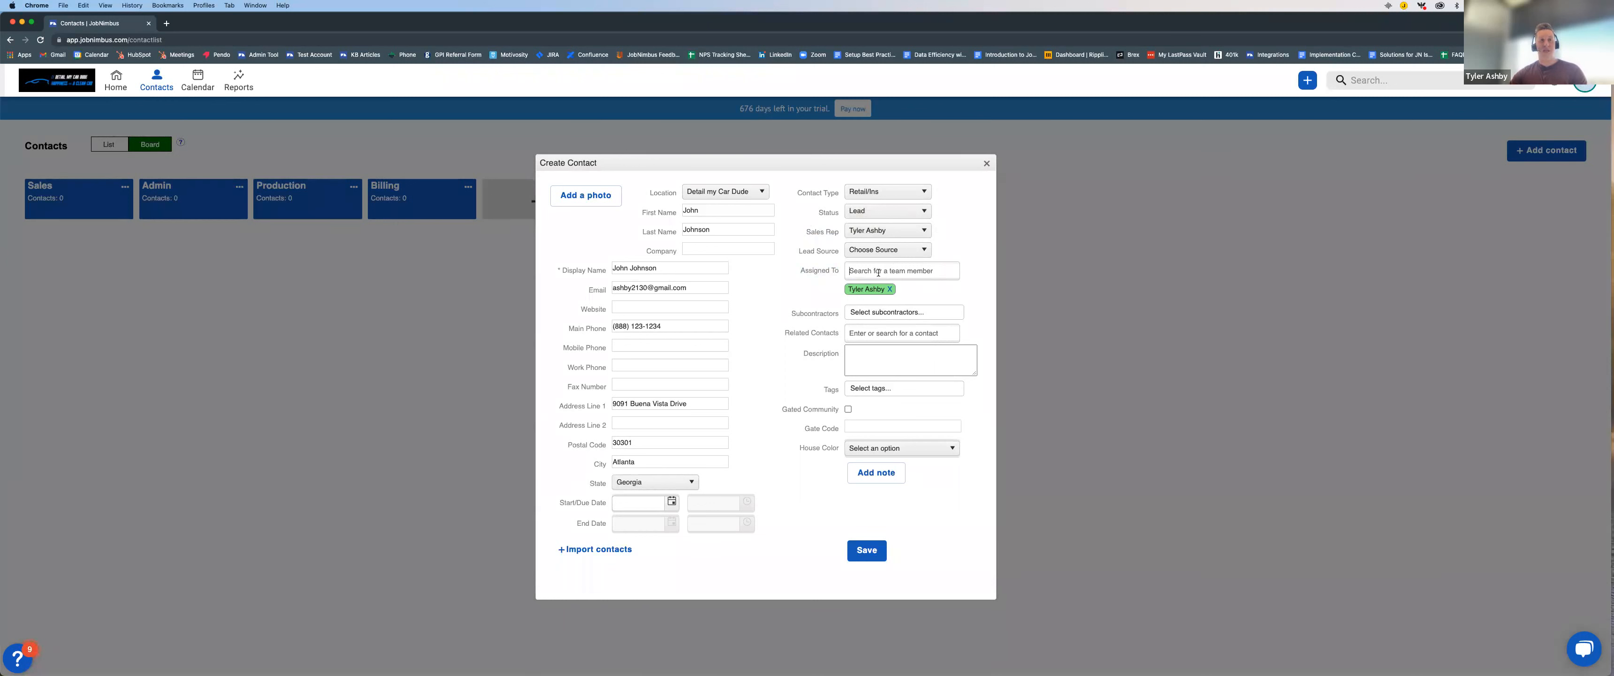
pyautogui.moveTo(798, 270); pyautogui.dragTo(841, 273)
pyautogui.click(827, 300)
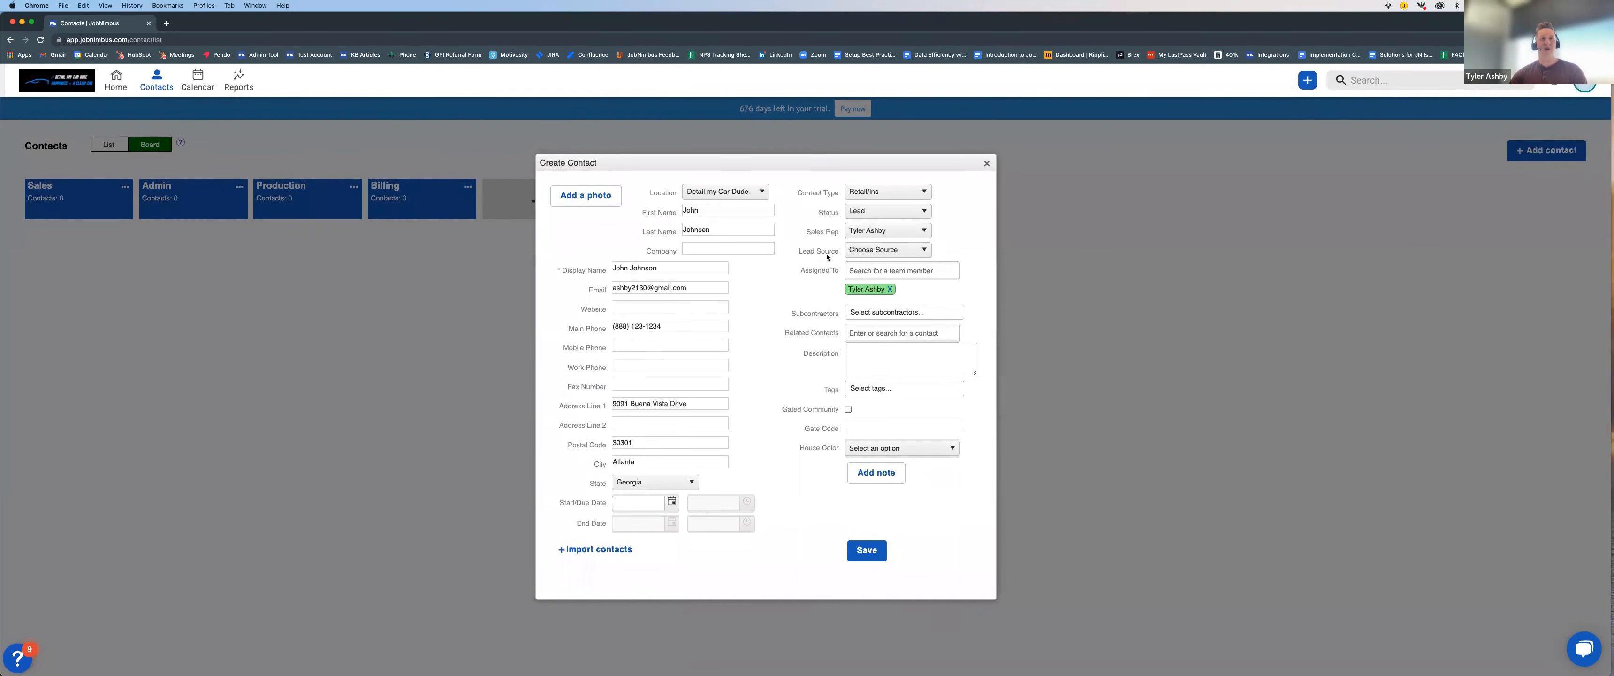
pyautogui.click(886, 251)
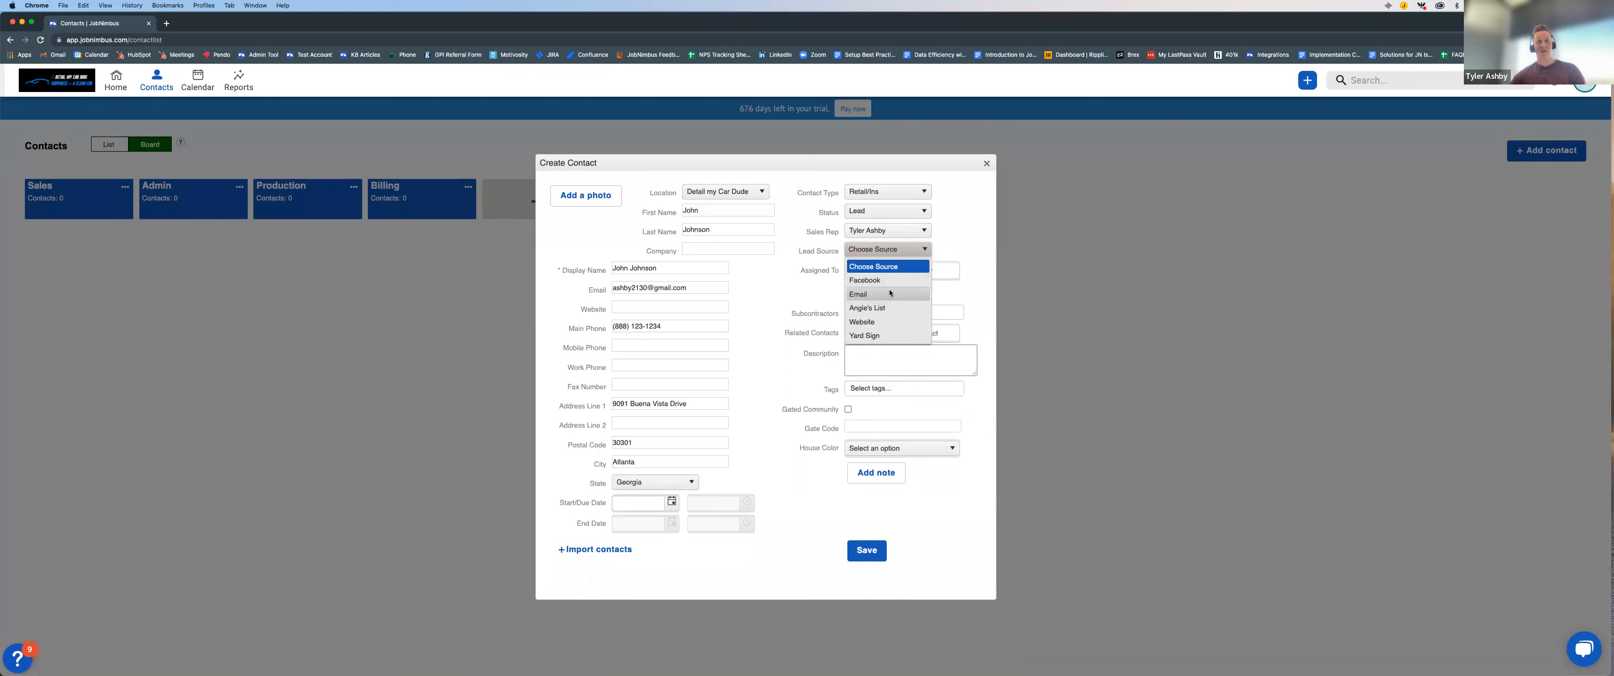
pyautogui.click(787, 272)
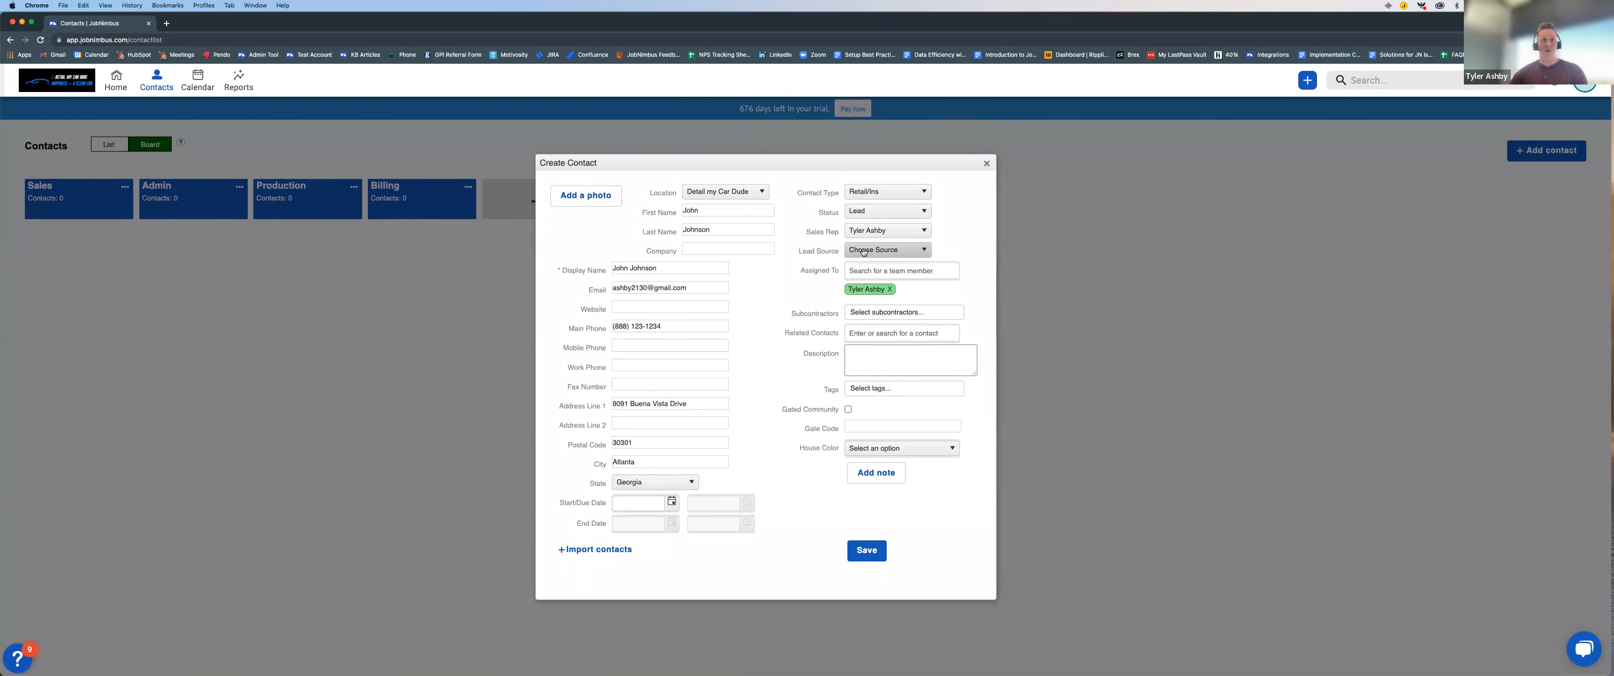
pyautogui.click(887, 249)
pyautogui.click(790, 293)
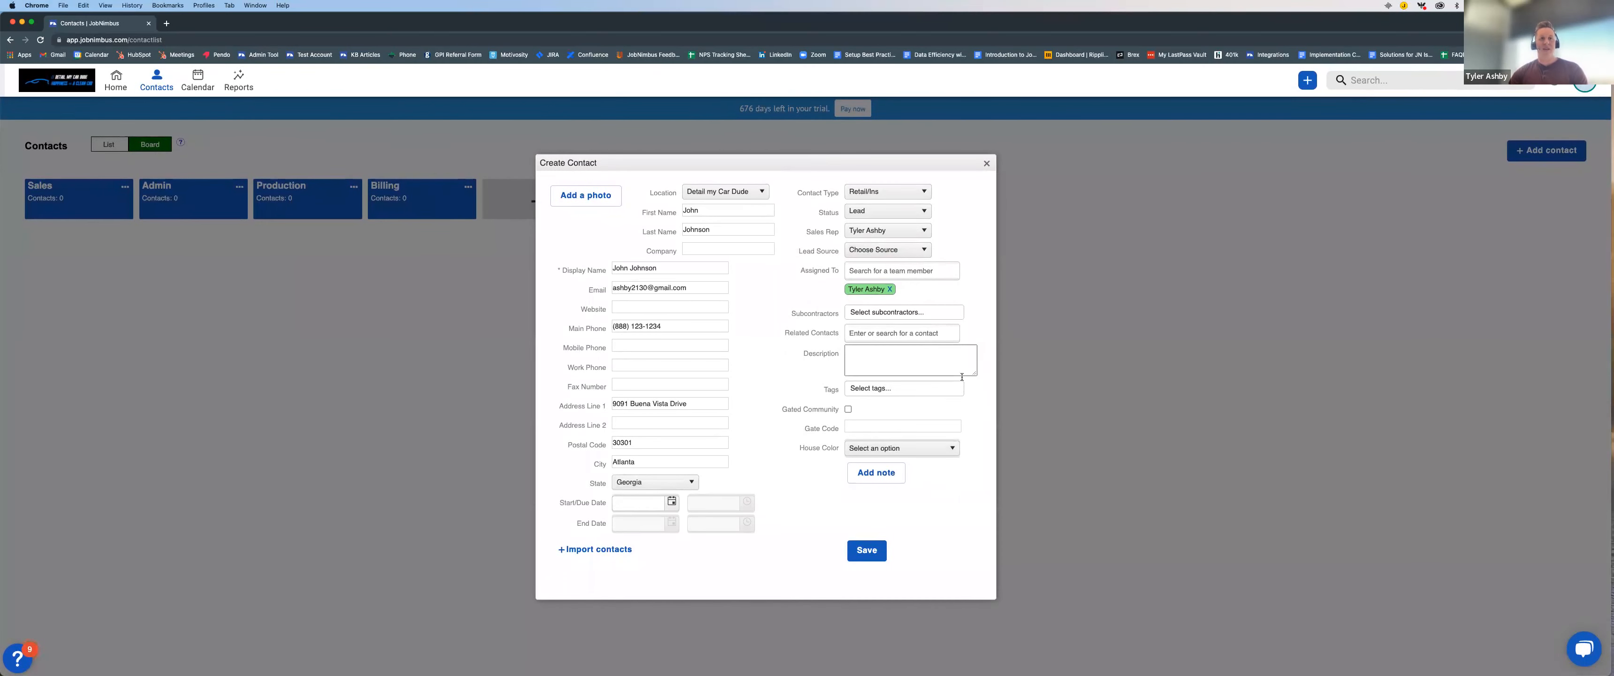
# Step: Save the new contact with its description left blank
pyautogui.click(887, 359)
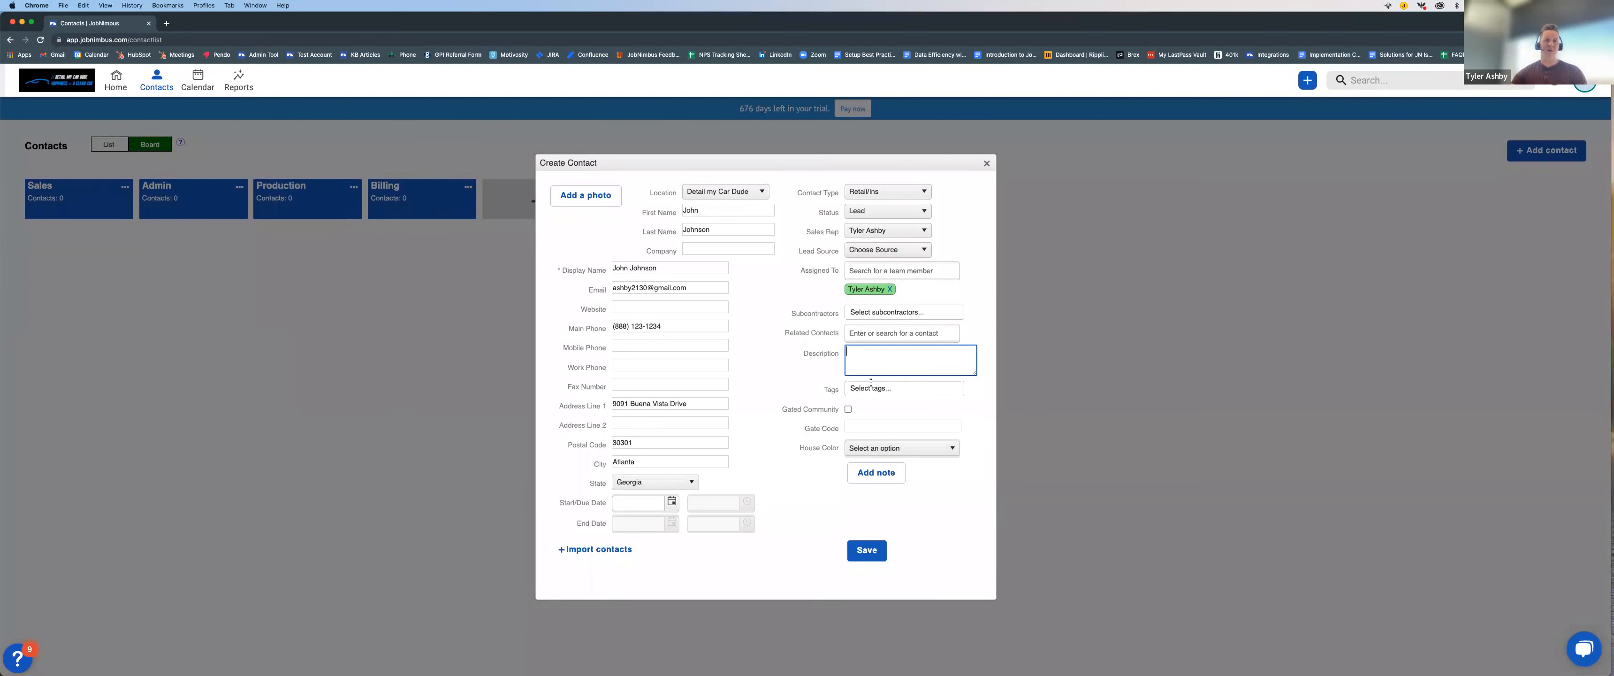
pyautogui.click(787, 479)
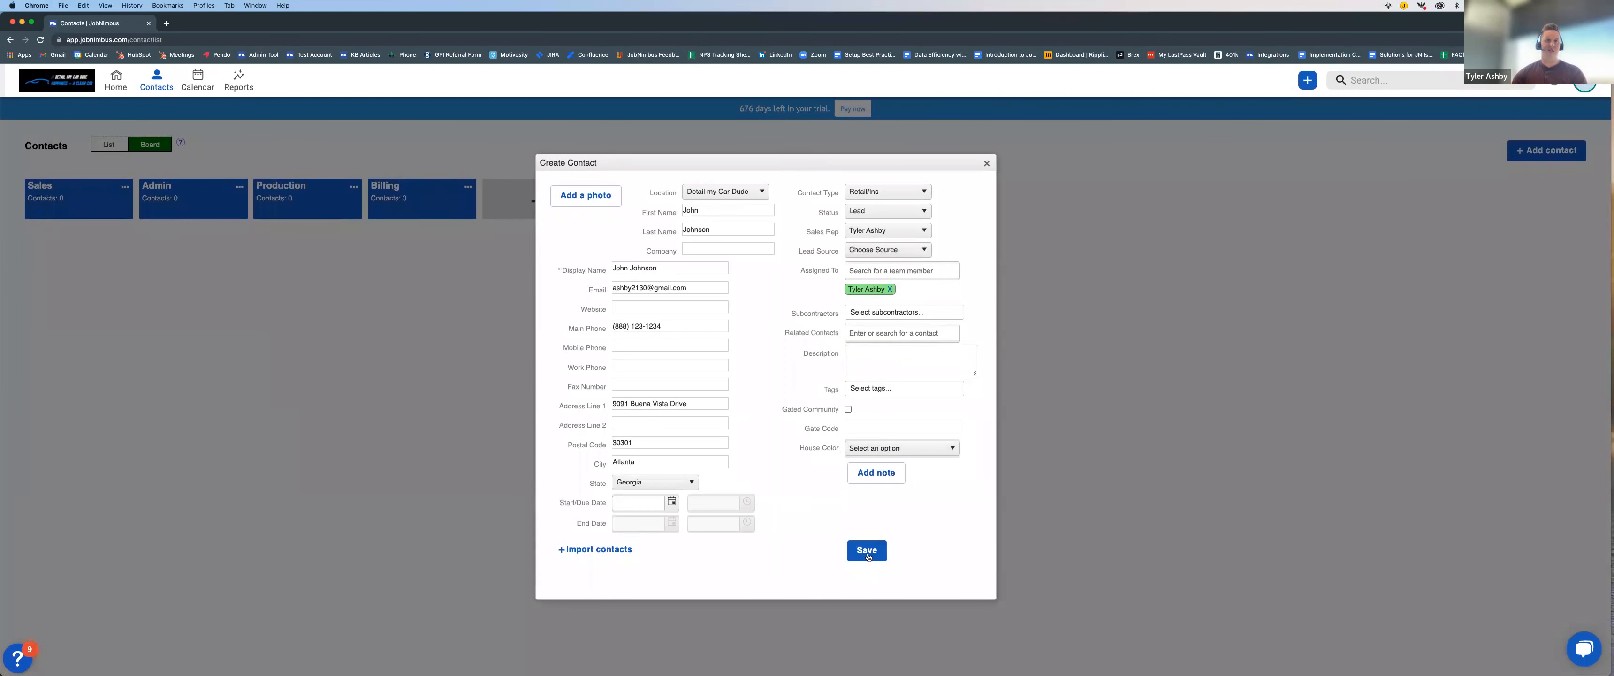
pyautogui.click(866, 550)
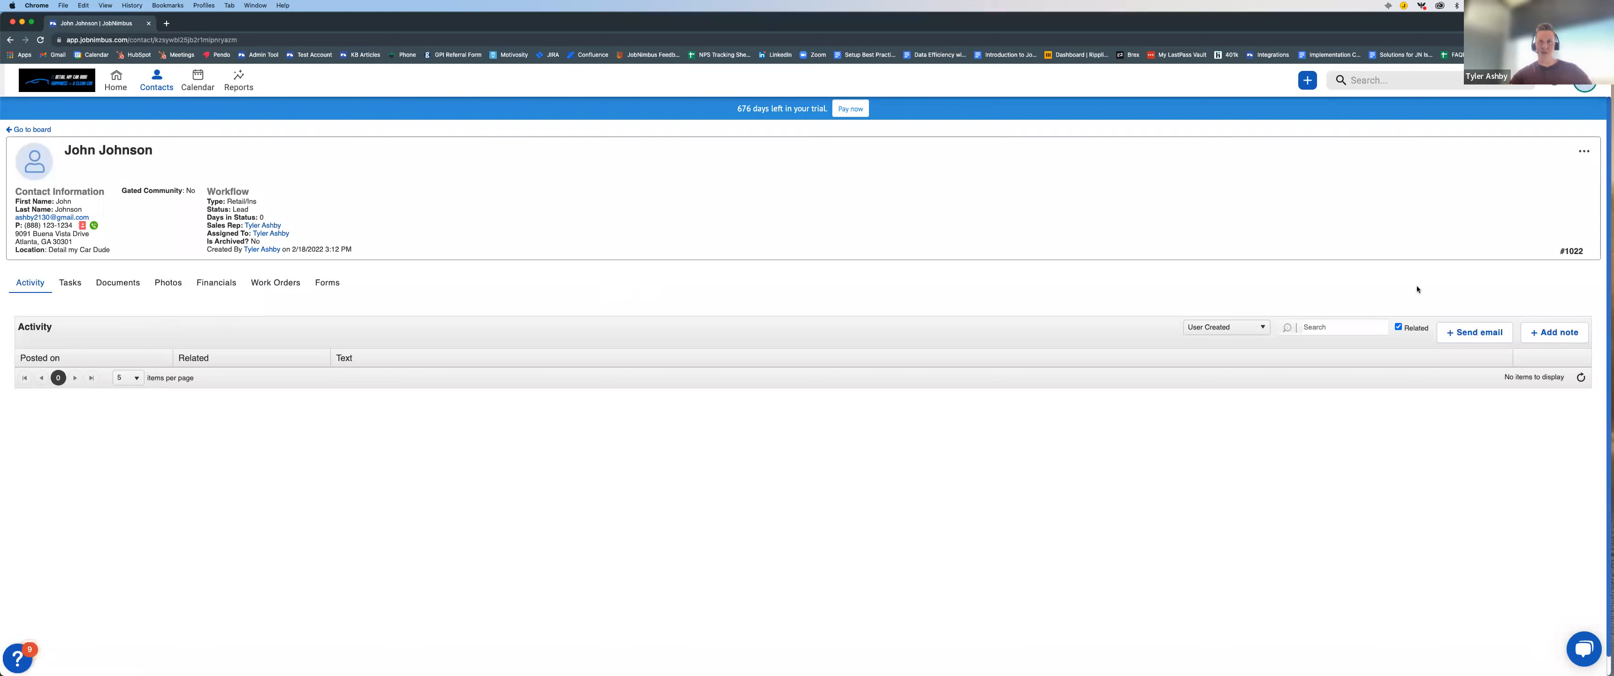
# Step: Draft an email from the contact's record with the Contract Signed template, review the attachment options, and discard the draft
pyautogui.click(1476, 332)
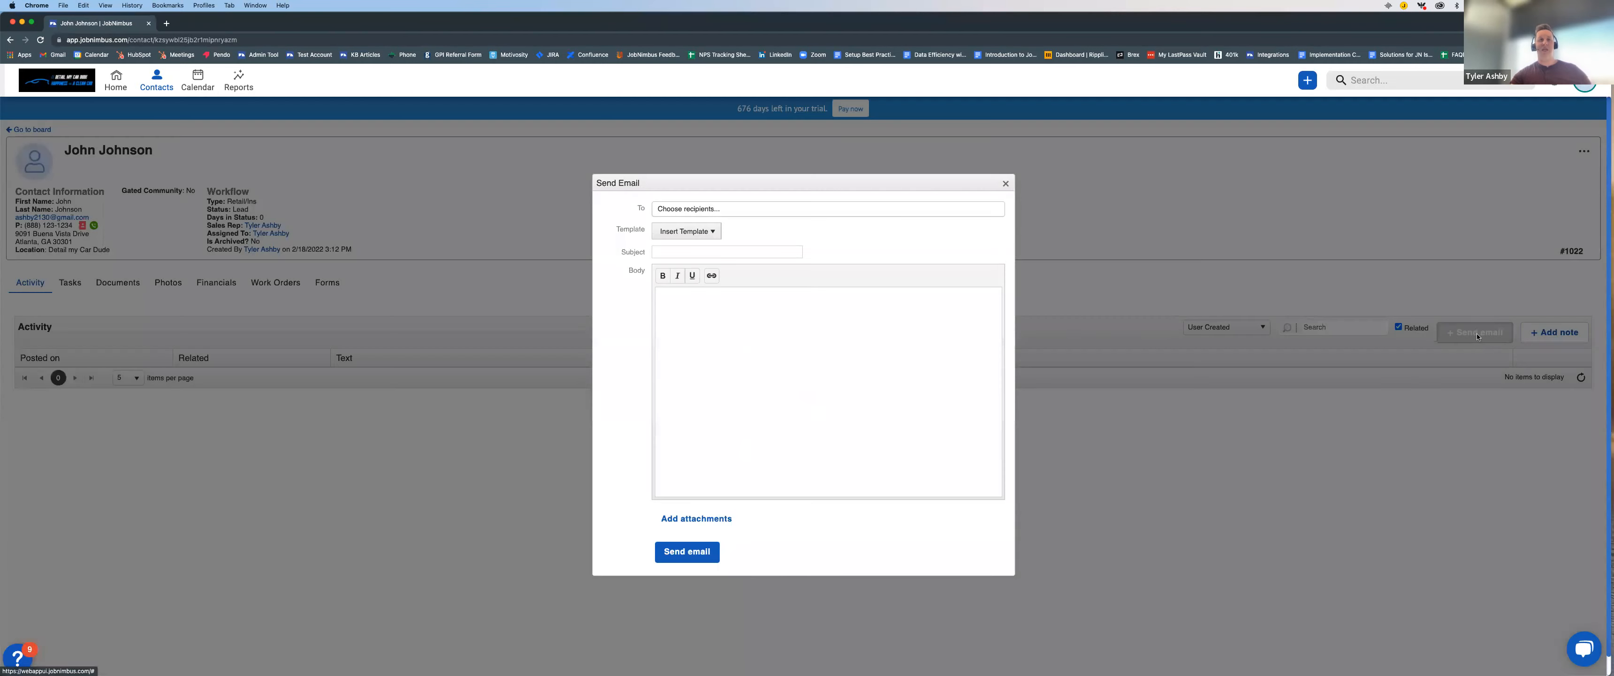
pyautogui.click(687, 209)
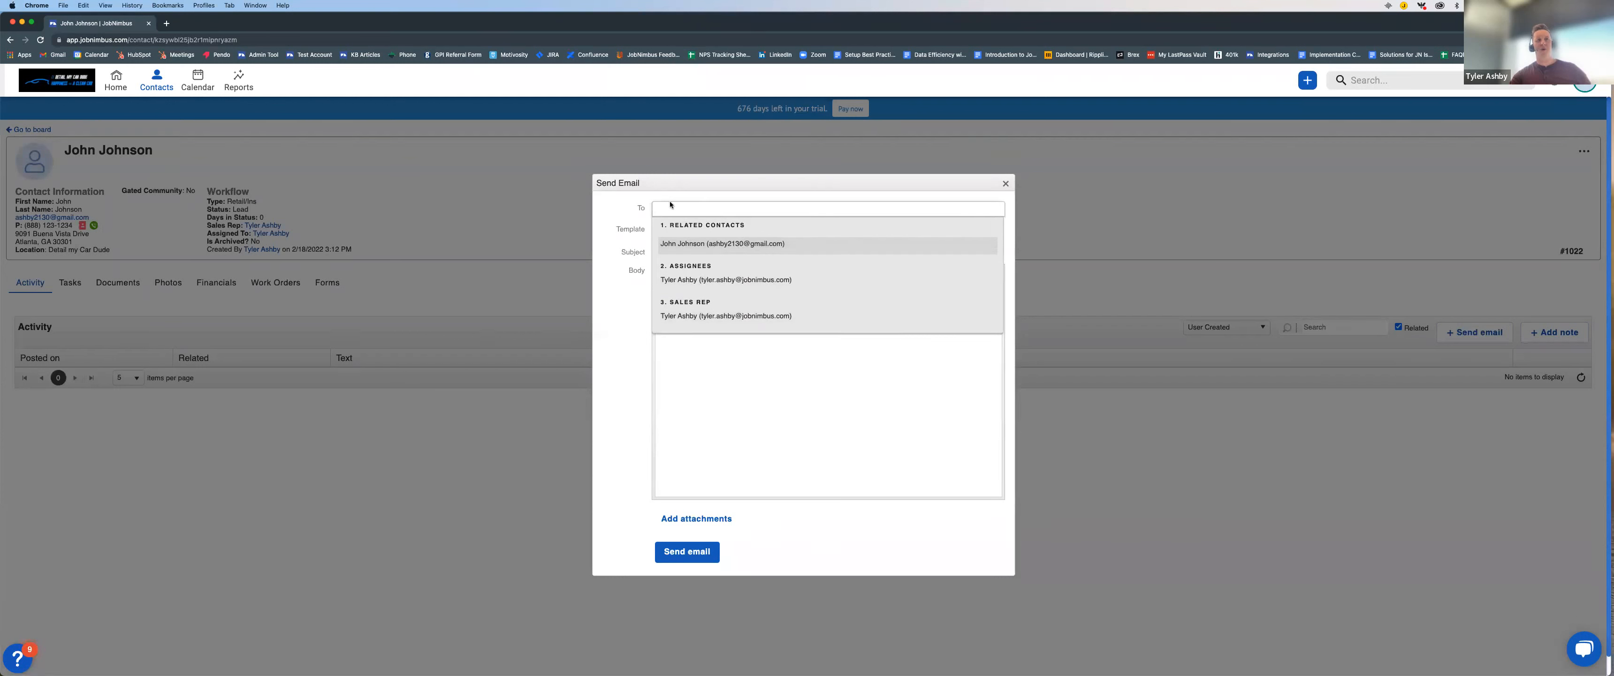
pyautogui.click(609, 207)
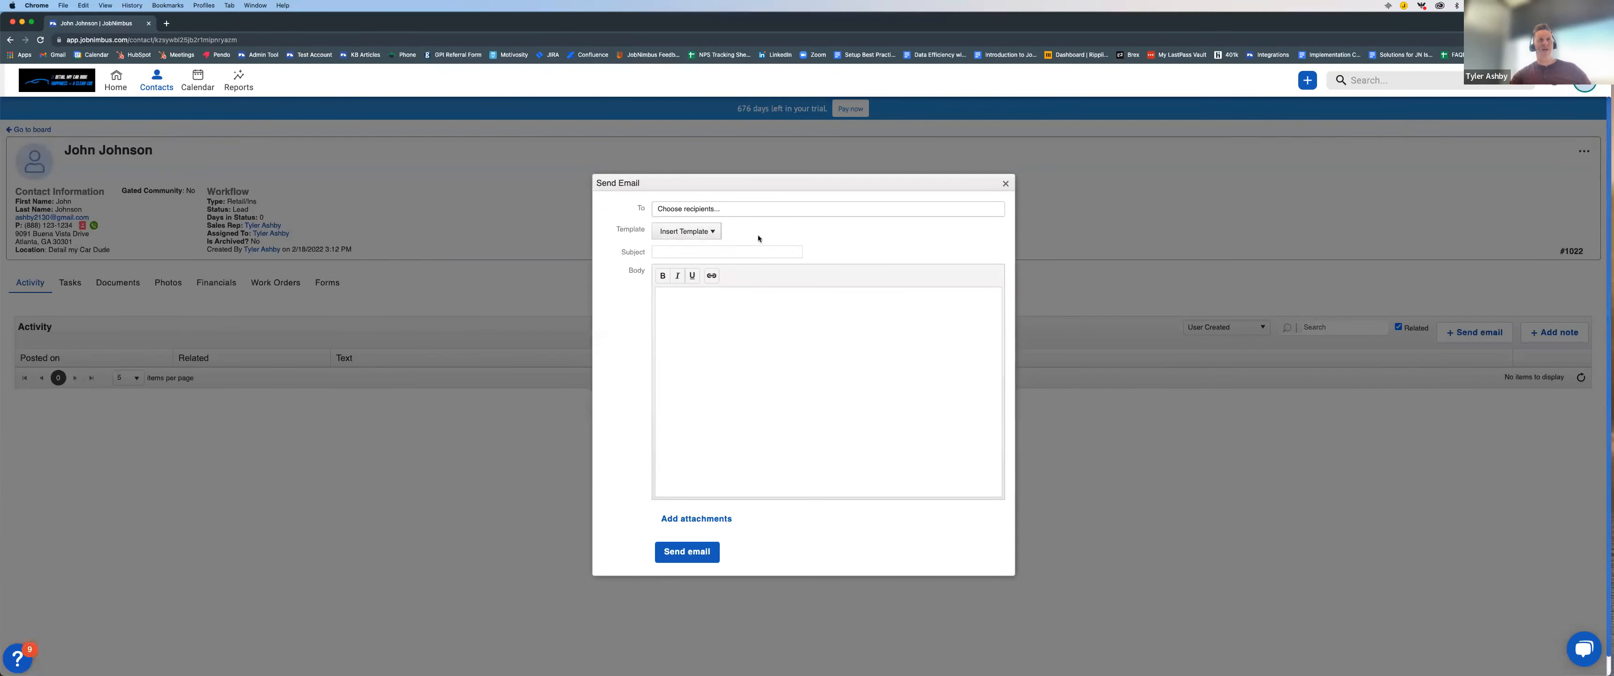
pyautogui.click(710, 233)
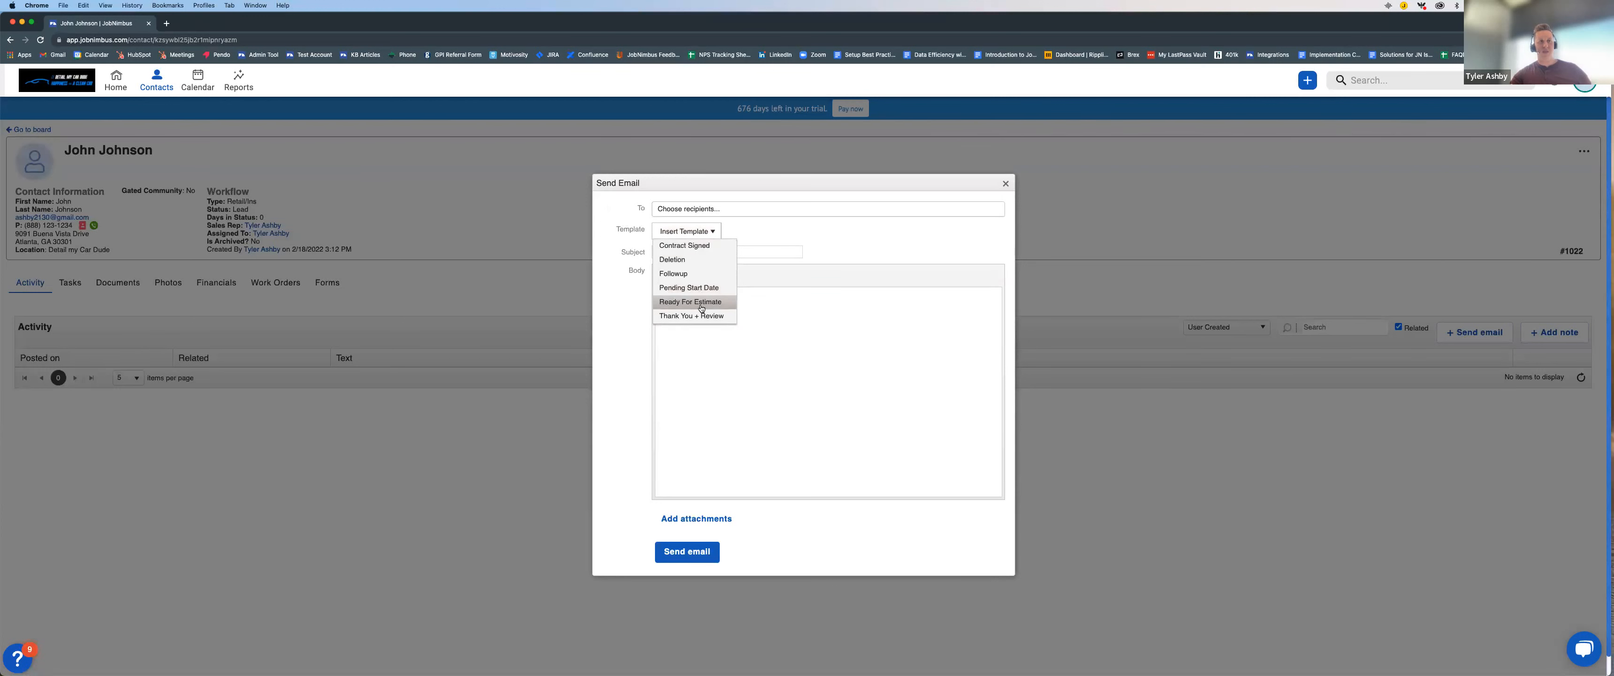
pyautogui.click(706, 250)
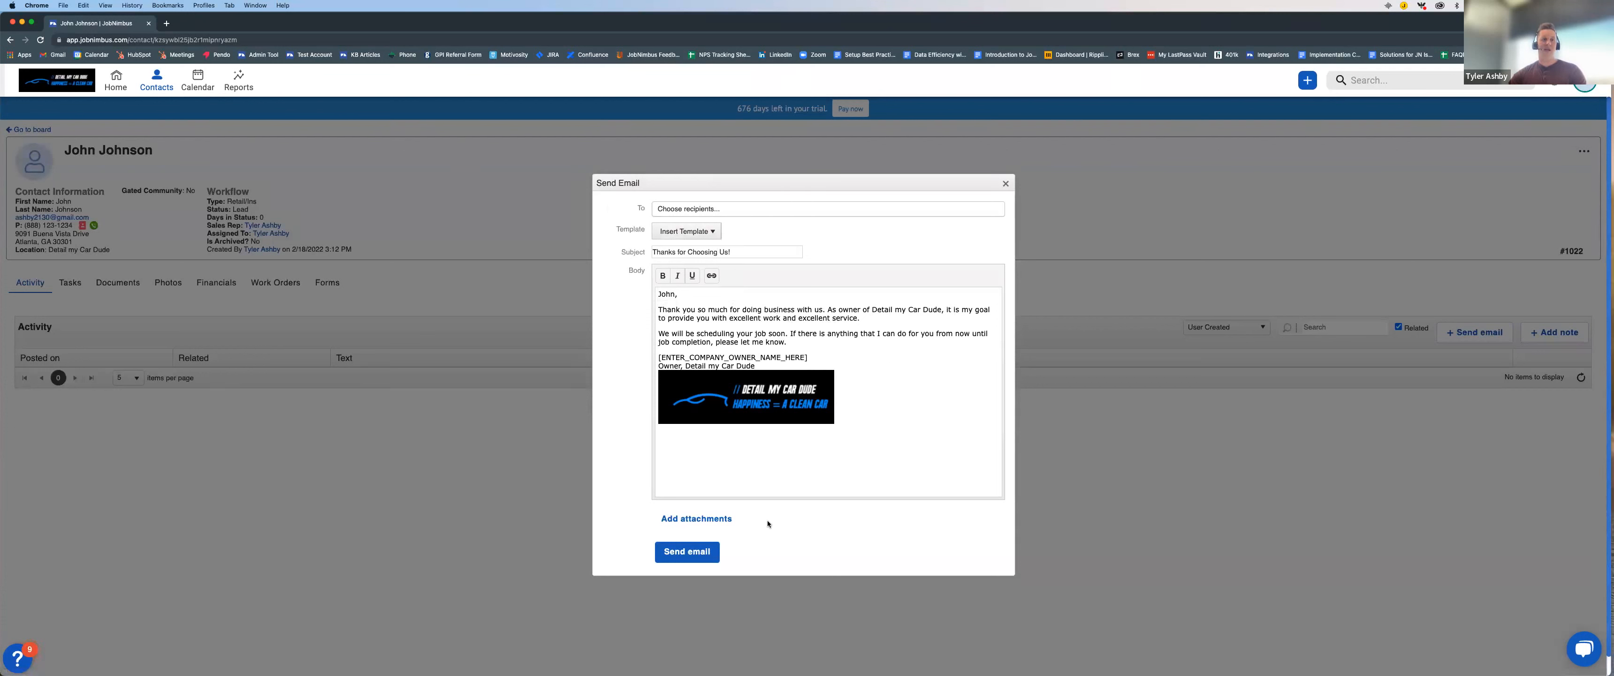
pyautogui.click(692, 521)
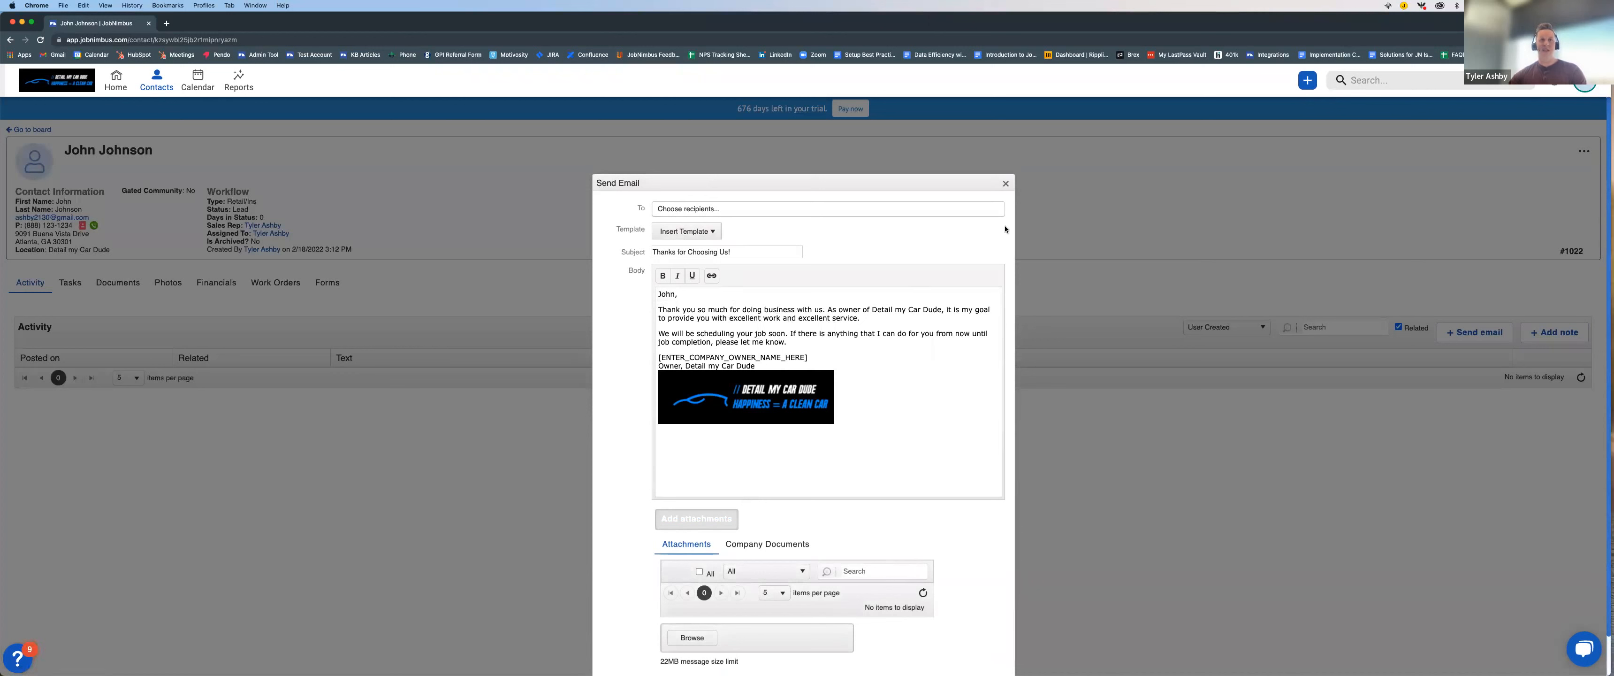
pyautogui.click(1006, 184)
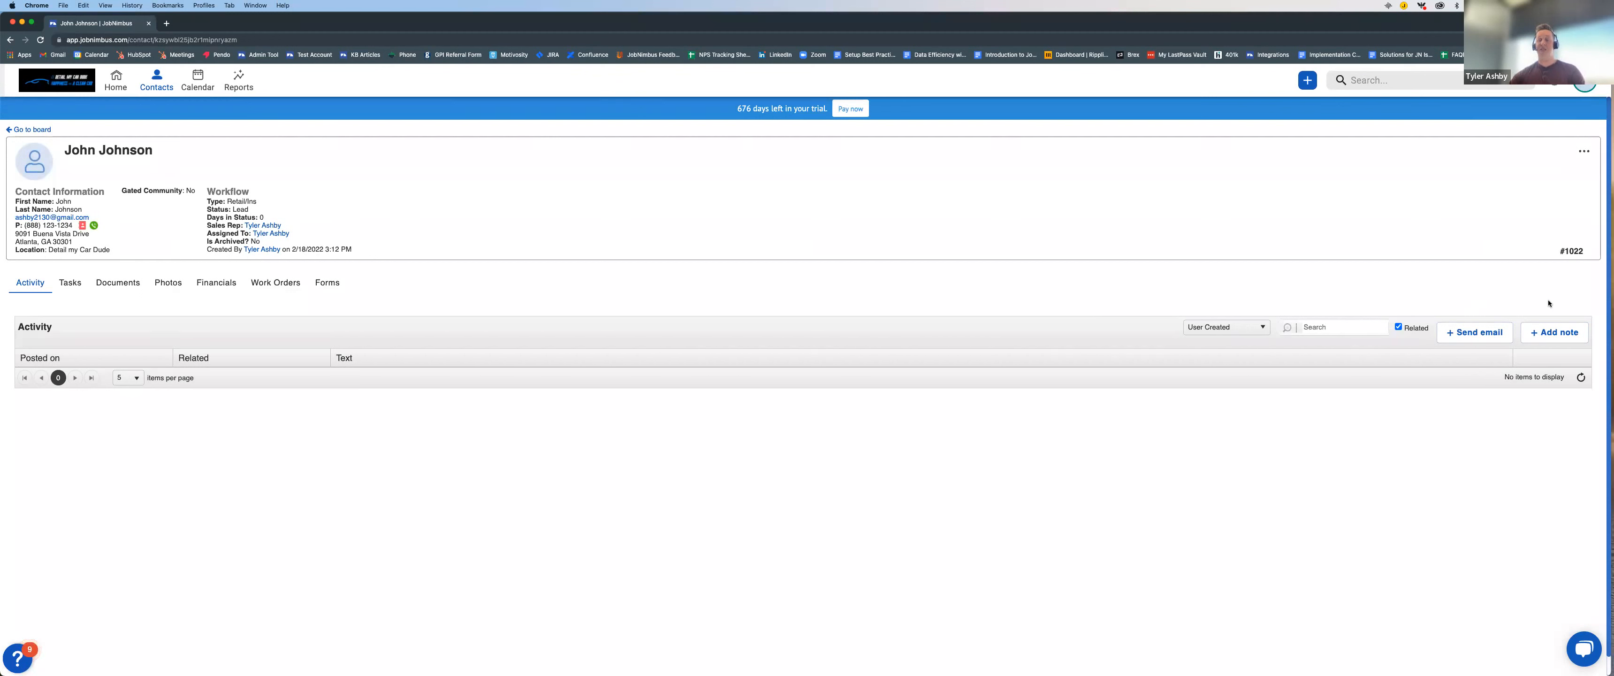
# Step: Add a note to the contact's activity reading "Called customer and set appt."
pyautogui.click(1552, 333)
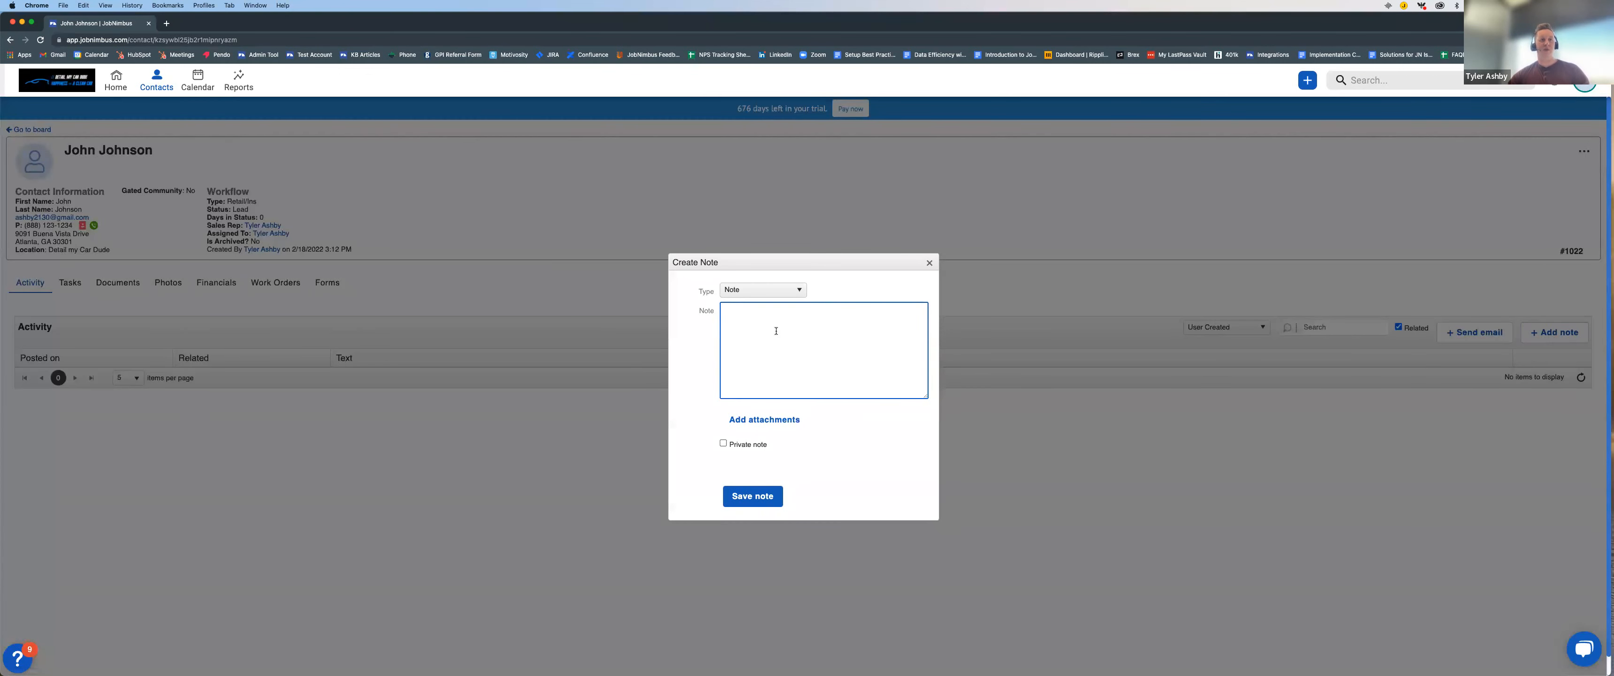
pyautogui.write('Called customer')
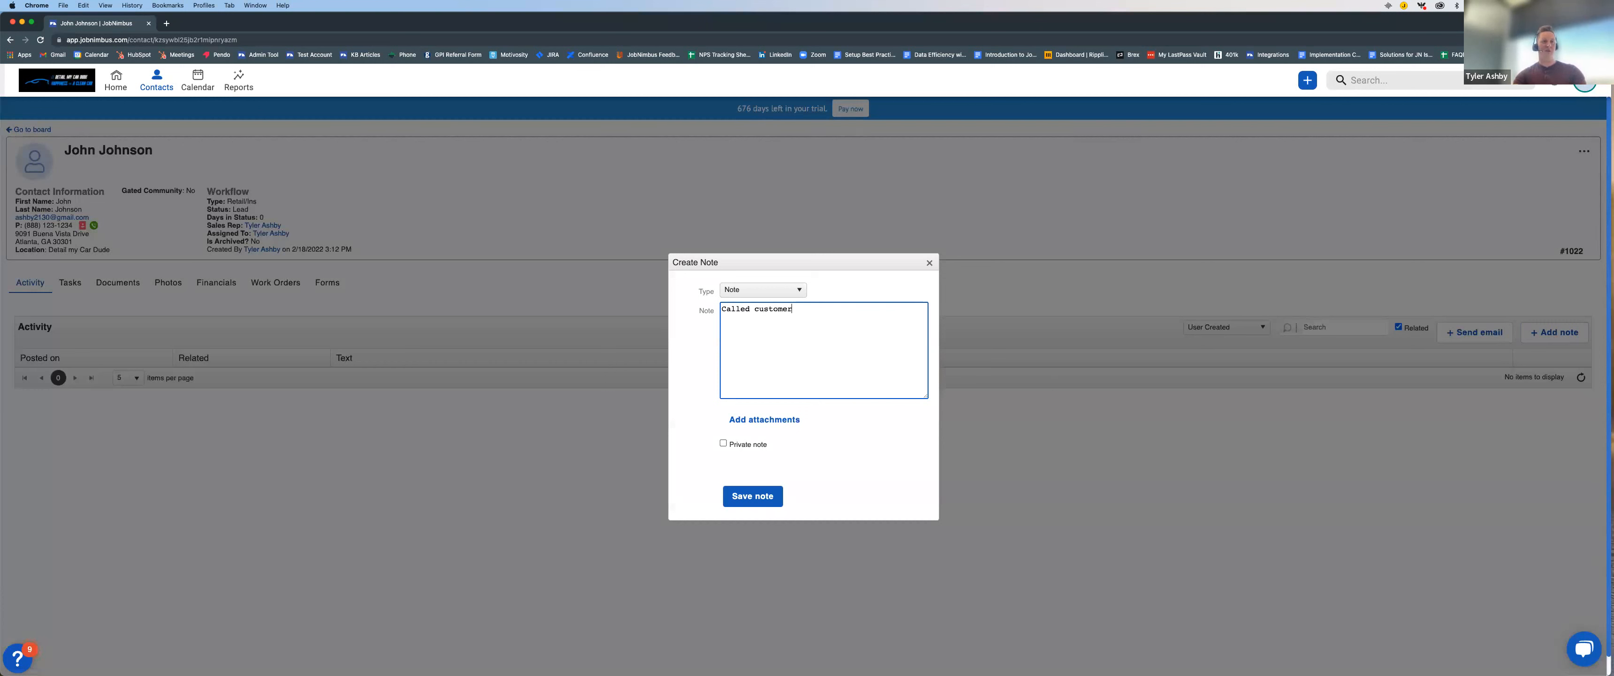
pyautogui.write(' and set appt.')
pyautogui.click(751, 496)
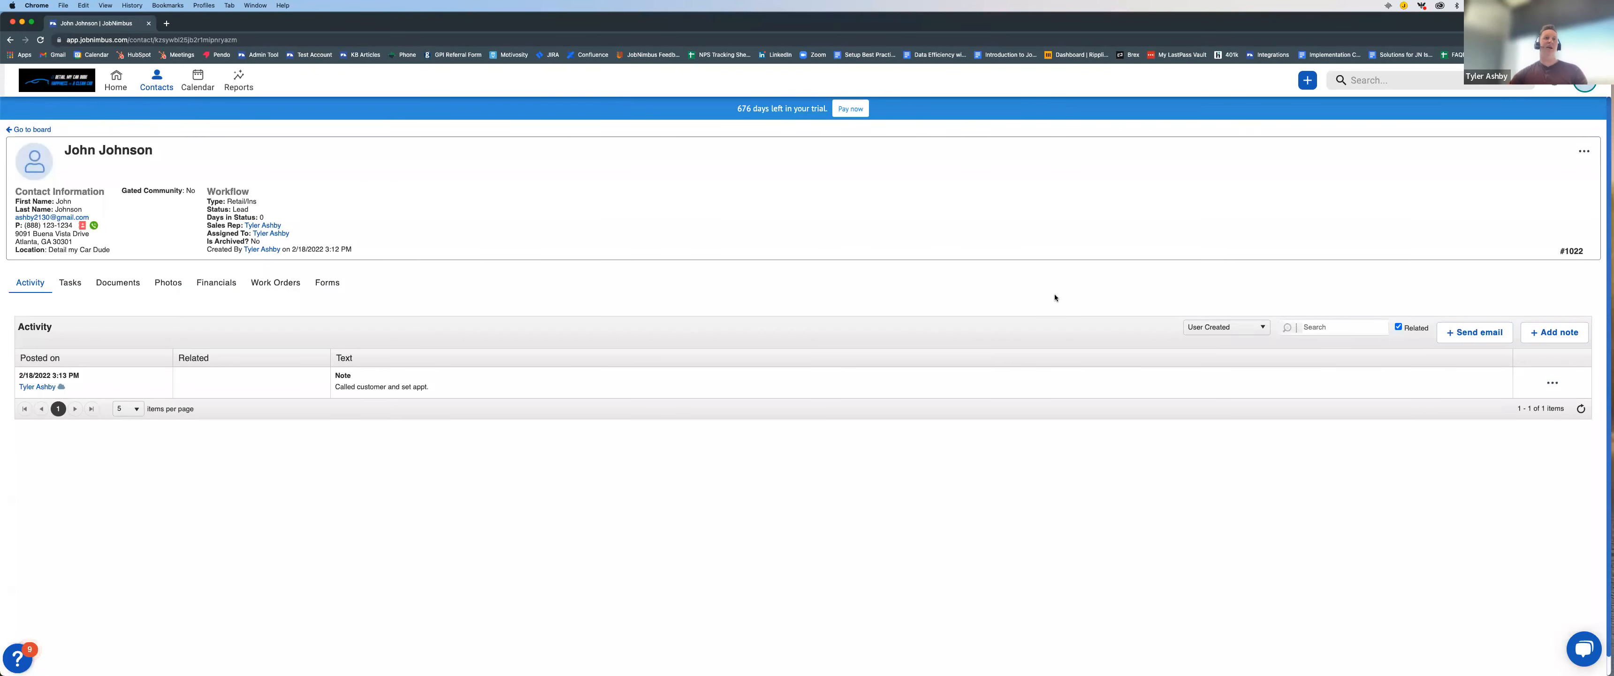
# Step: Write a second note on the contact that mentions the assigned team member and reads "Please call customer ASAP!!"
pyautogui.scroll(-1, 954, 274)
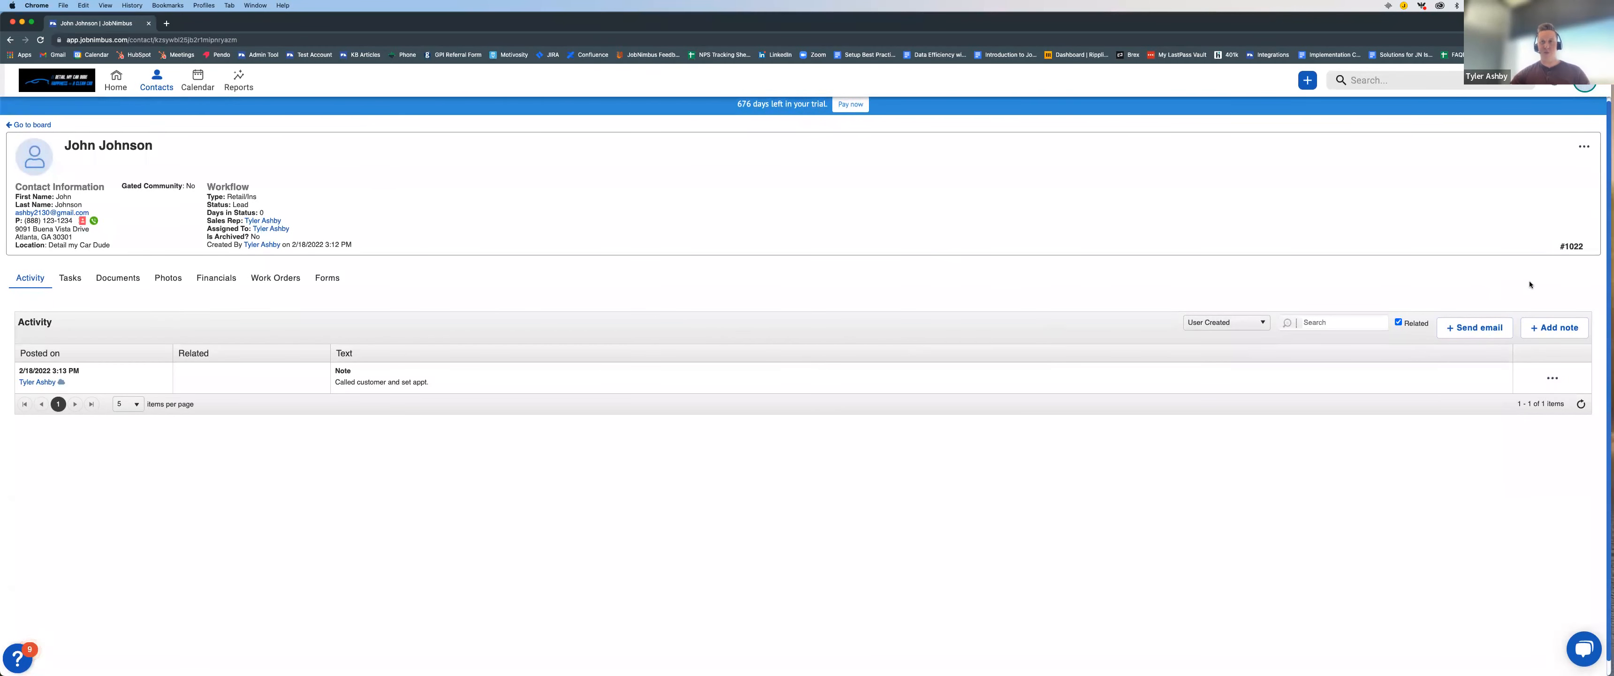
pyautogui.click(1550, 330)
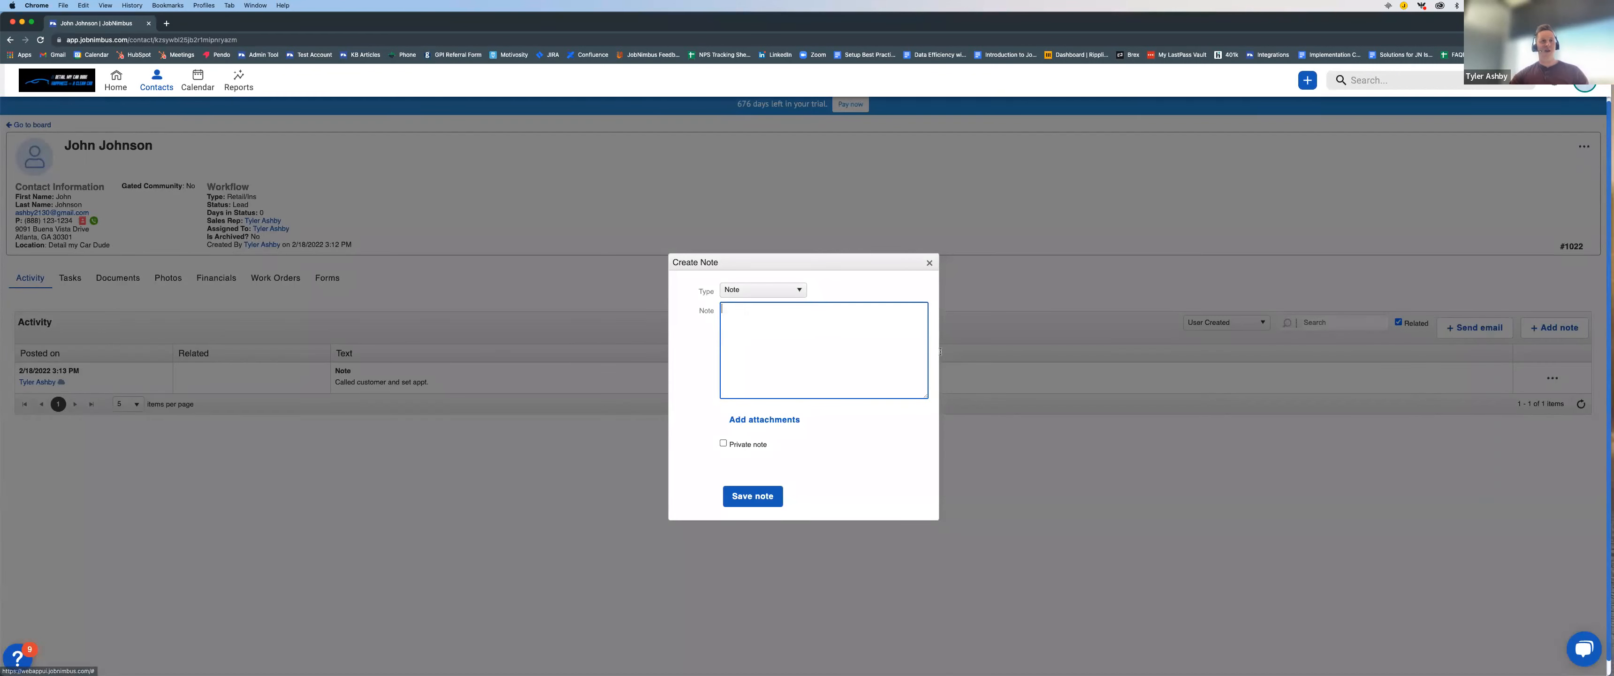
pyautogui.write('@')
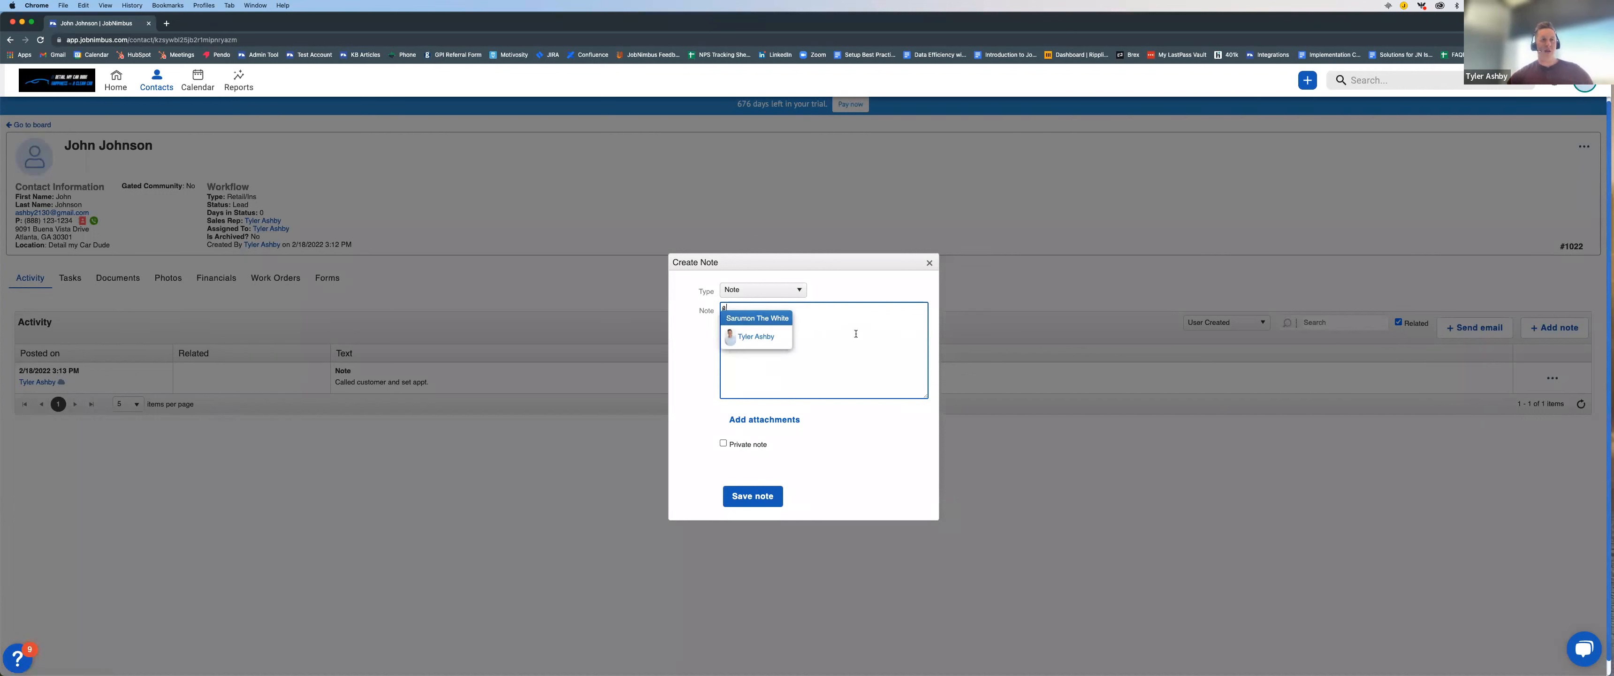
pyautogui.click(753, 338)
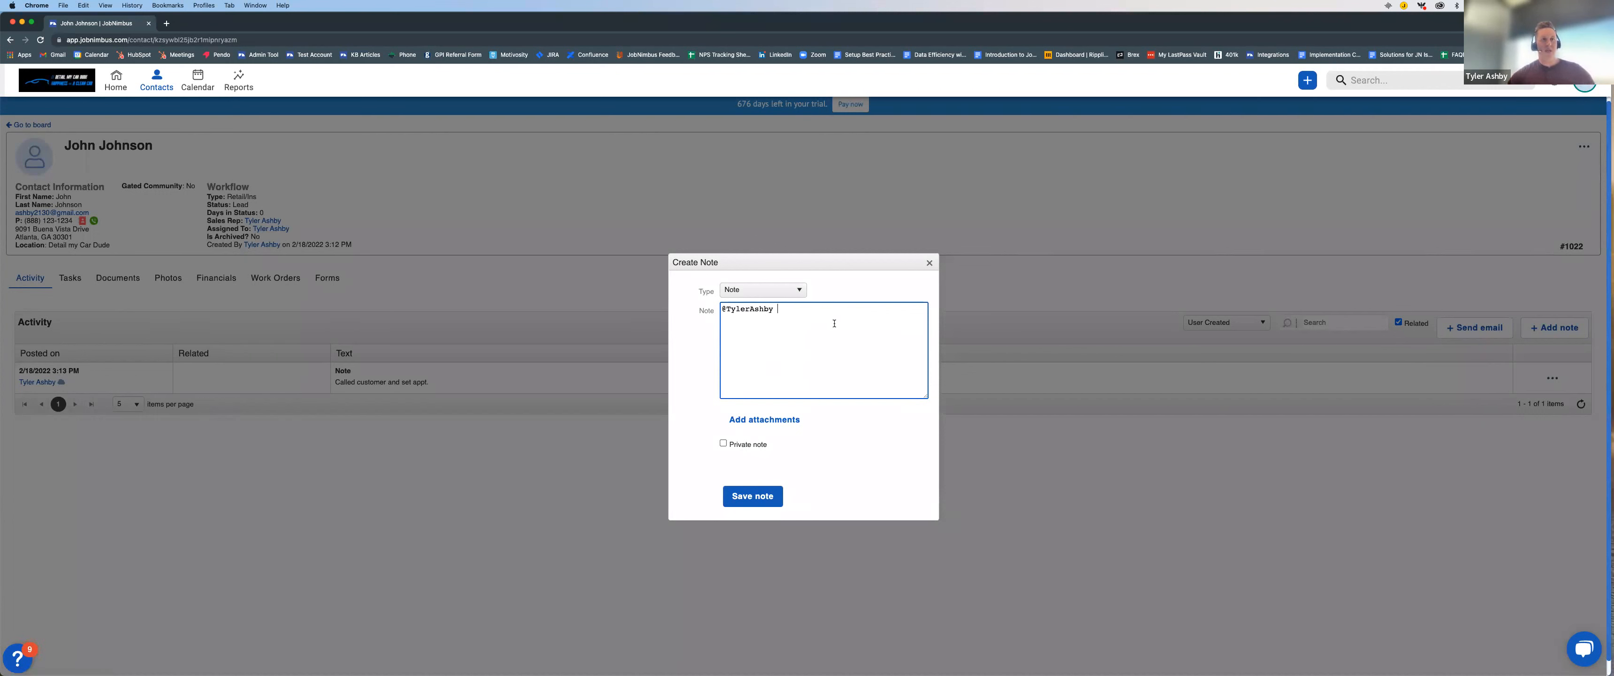
pyautogui.write('Please call customer ASAP!!')
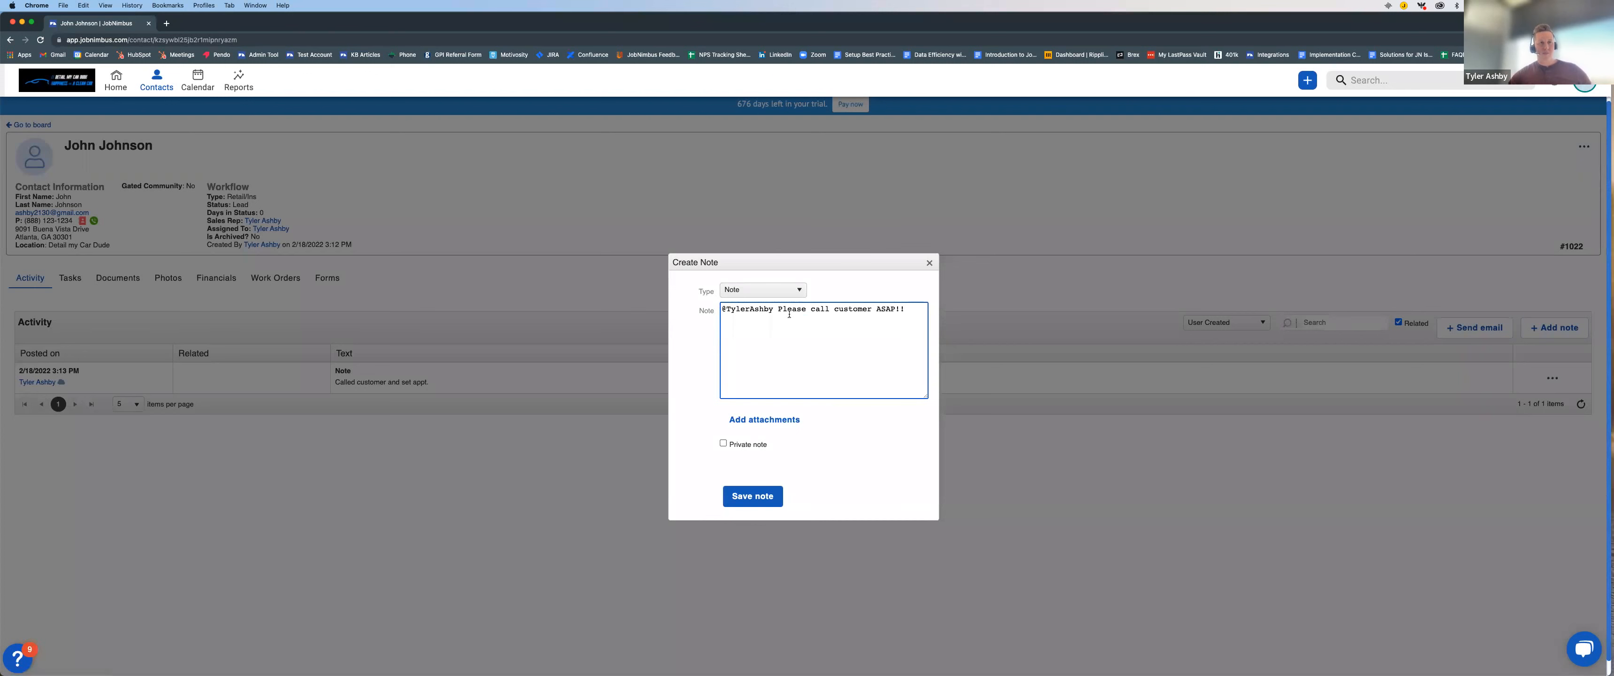
# Step: Review the available note types and save the note as type Note
pyautogui.click(792, 289)
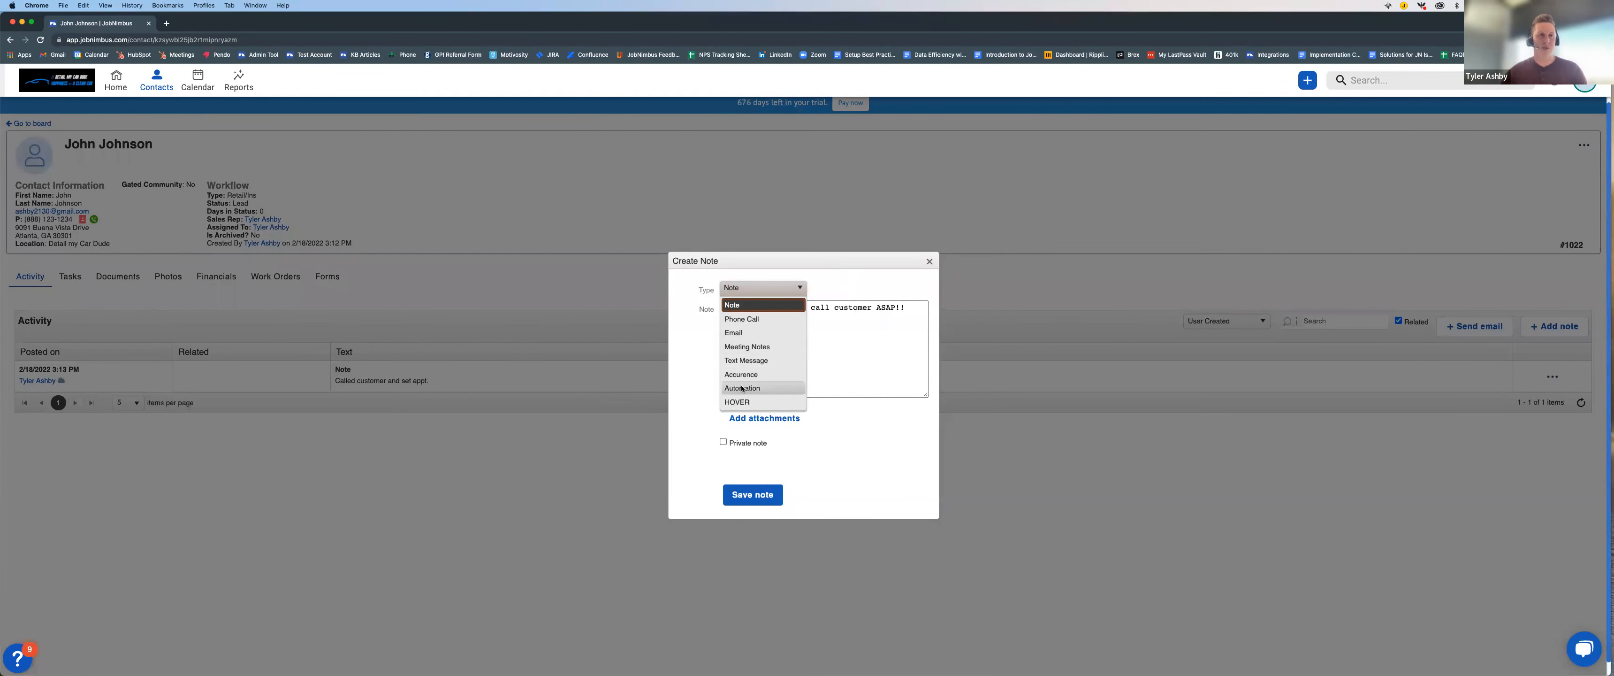
pyautogui.click(834, 288)
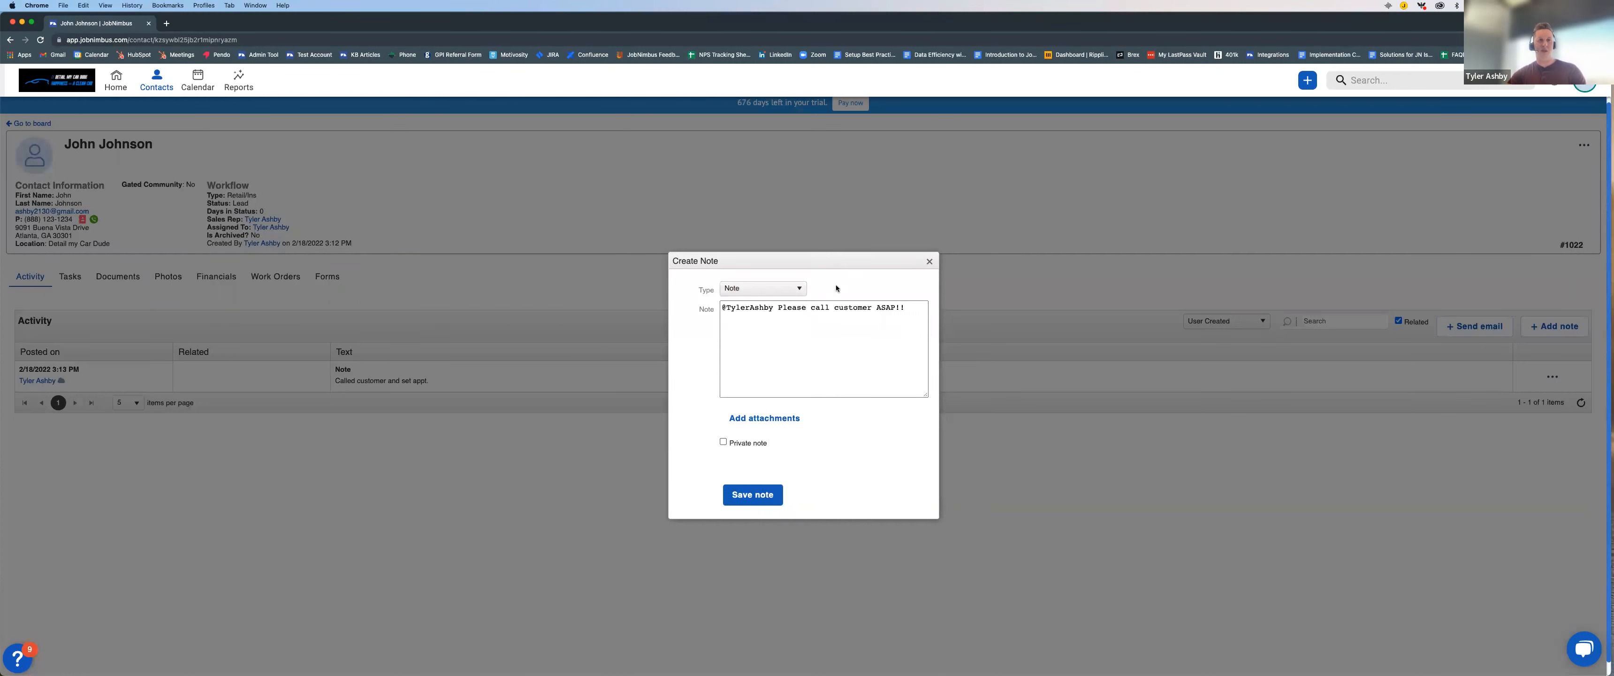
pyautogui.click(753, 495)
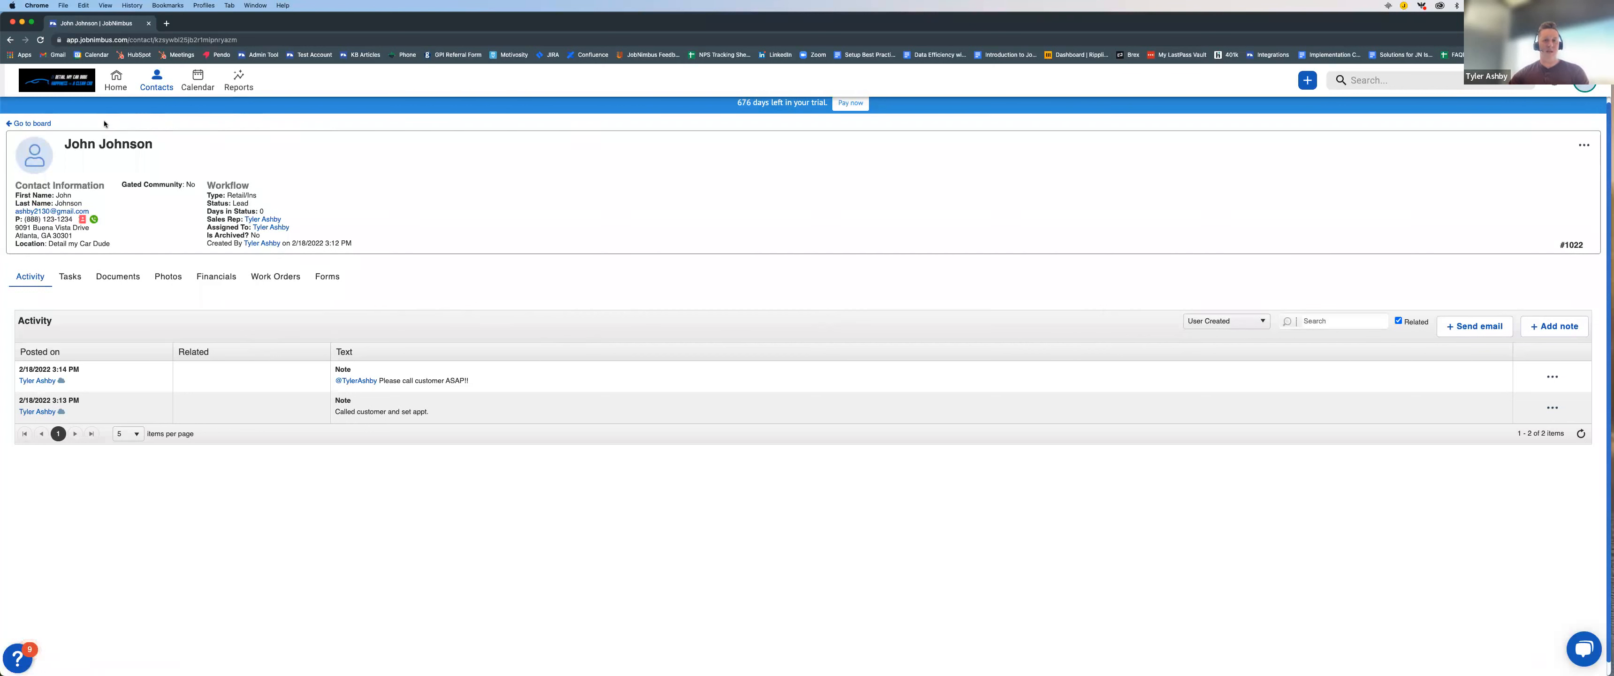
# Step: Leave the contact's record, go back to the contact boards overview and open the Sales board
pyautogui.scroll(-1, 106, 125)
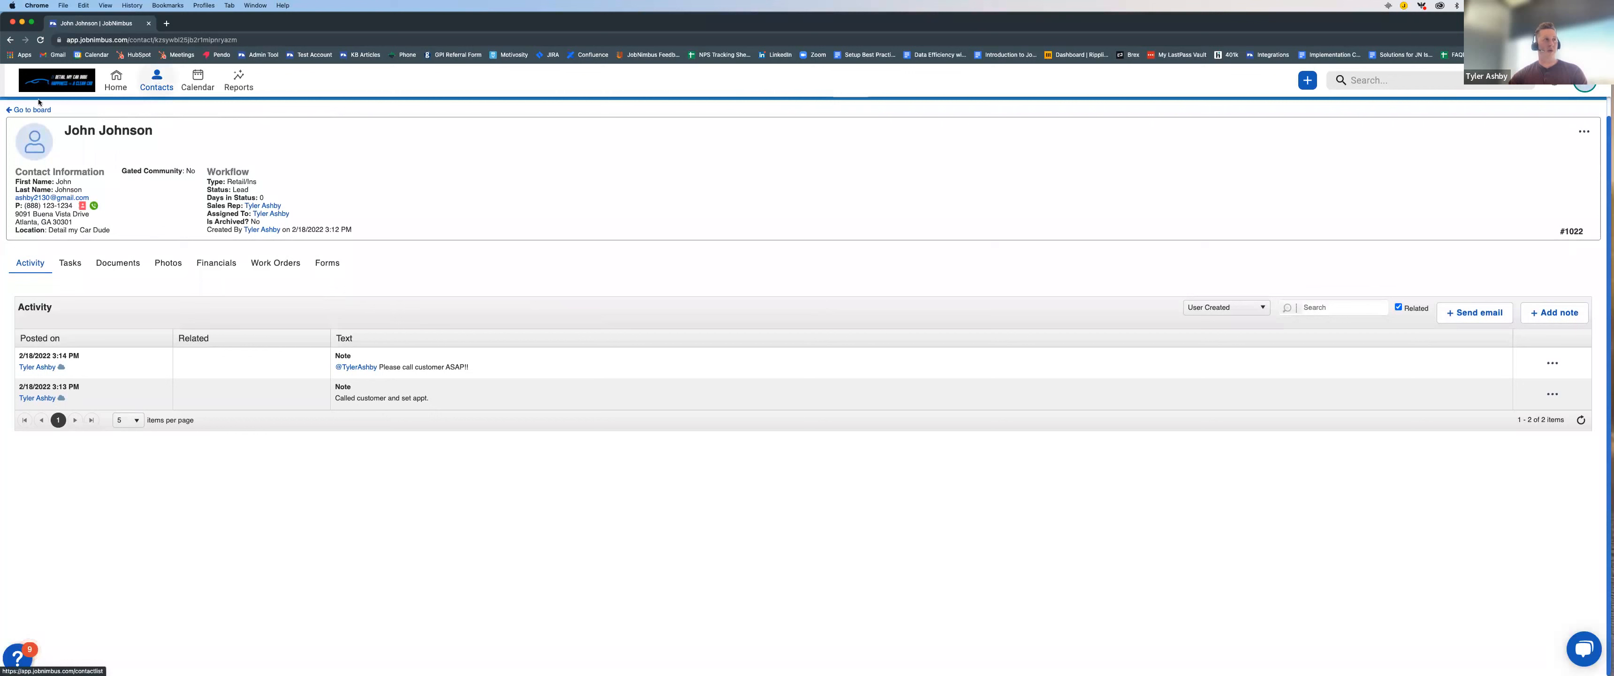
pyautogui.click(20, 112)
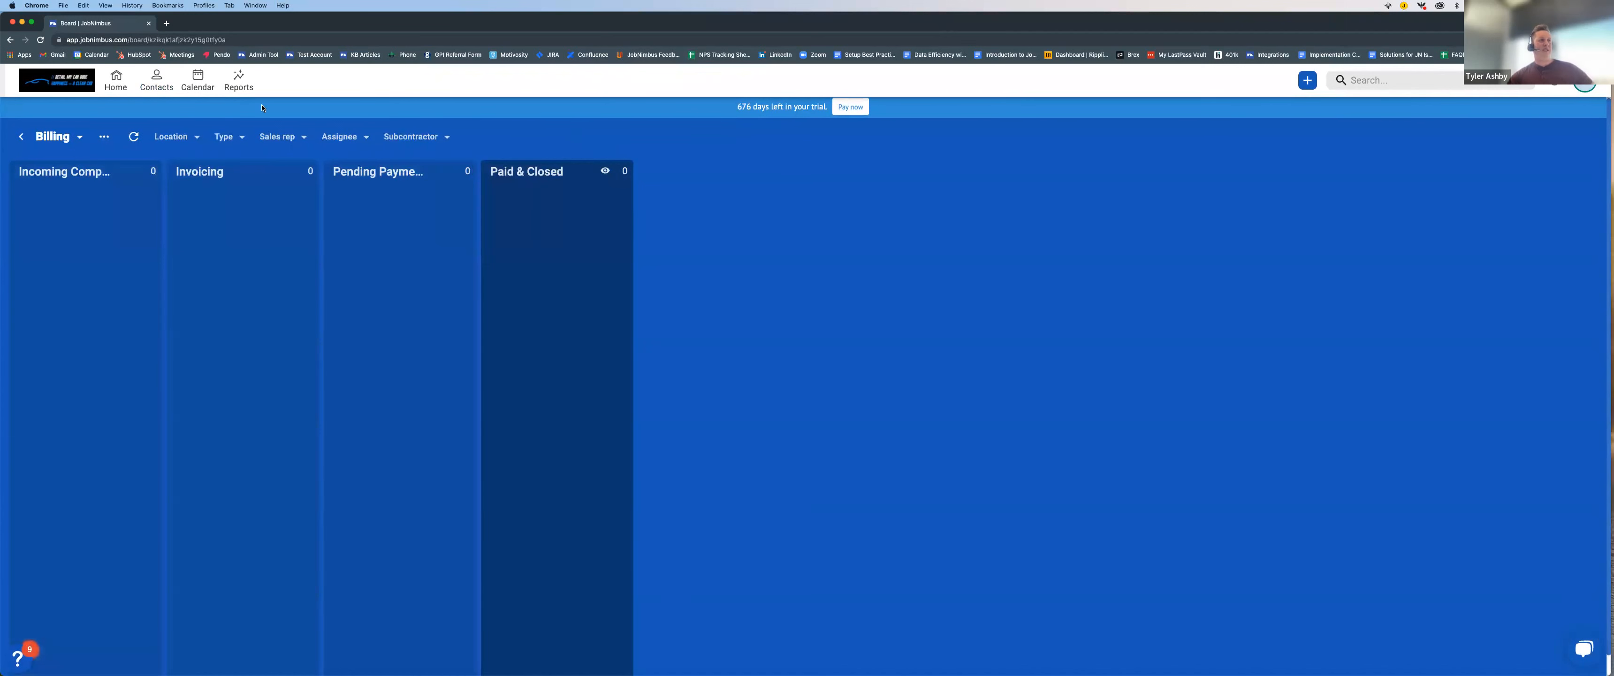
pyautogui.click(20, 136)
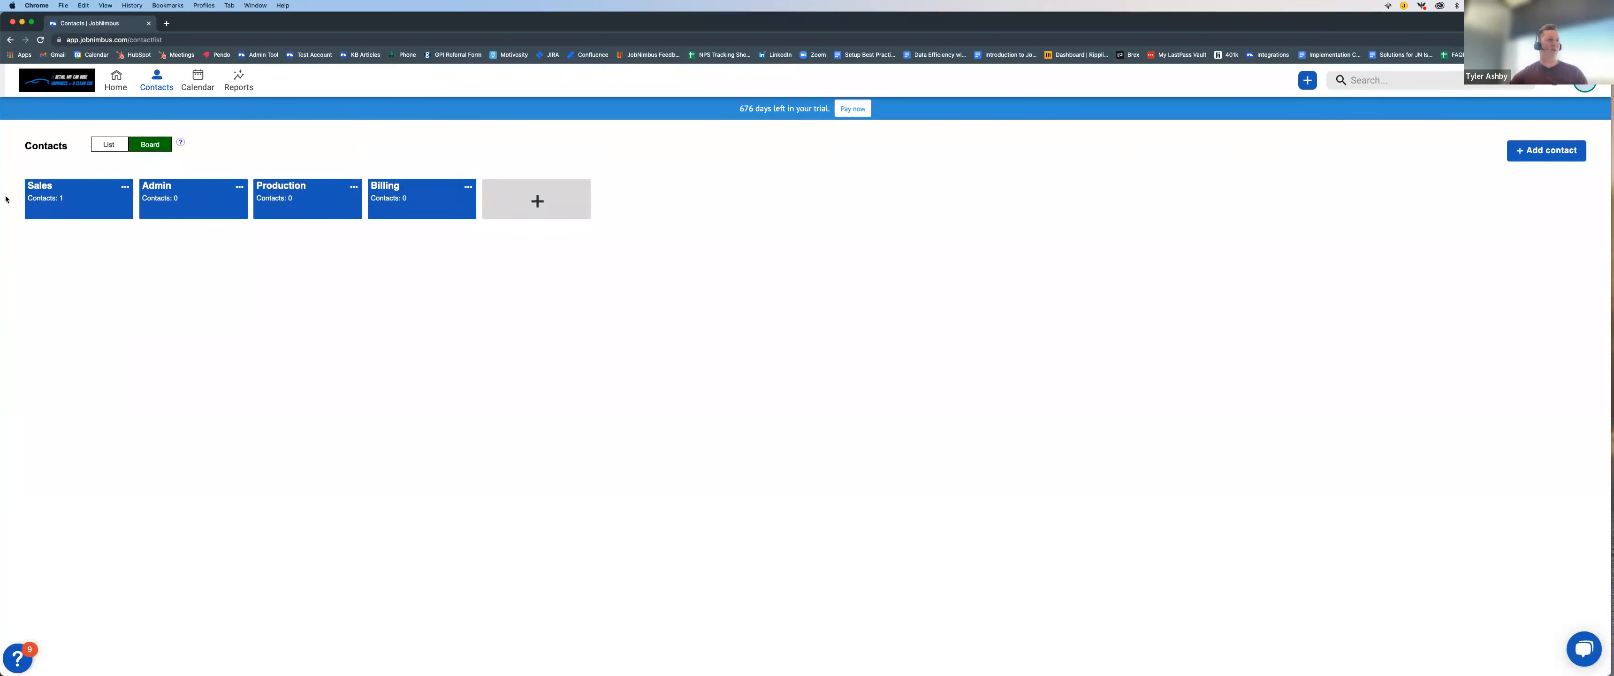
pyautogui.click(57, 200)
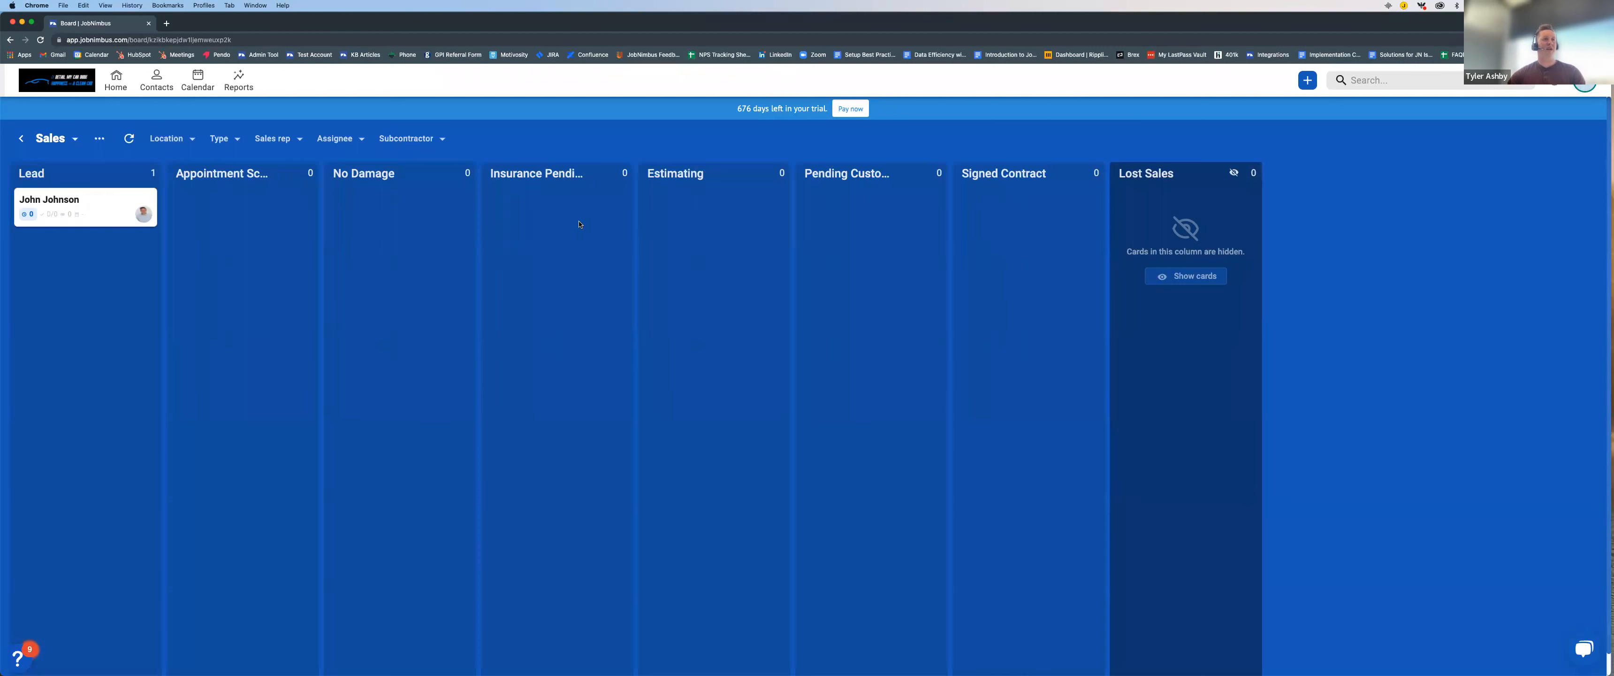
# Step: Move the contact's card from the Lead column to Estimating and open the contact's record
pyautogui.moveTo(97, 199); pyautogui.dragTo(715, 202)
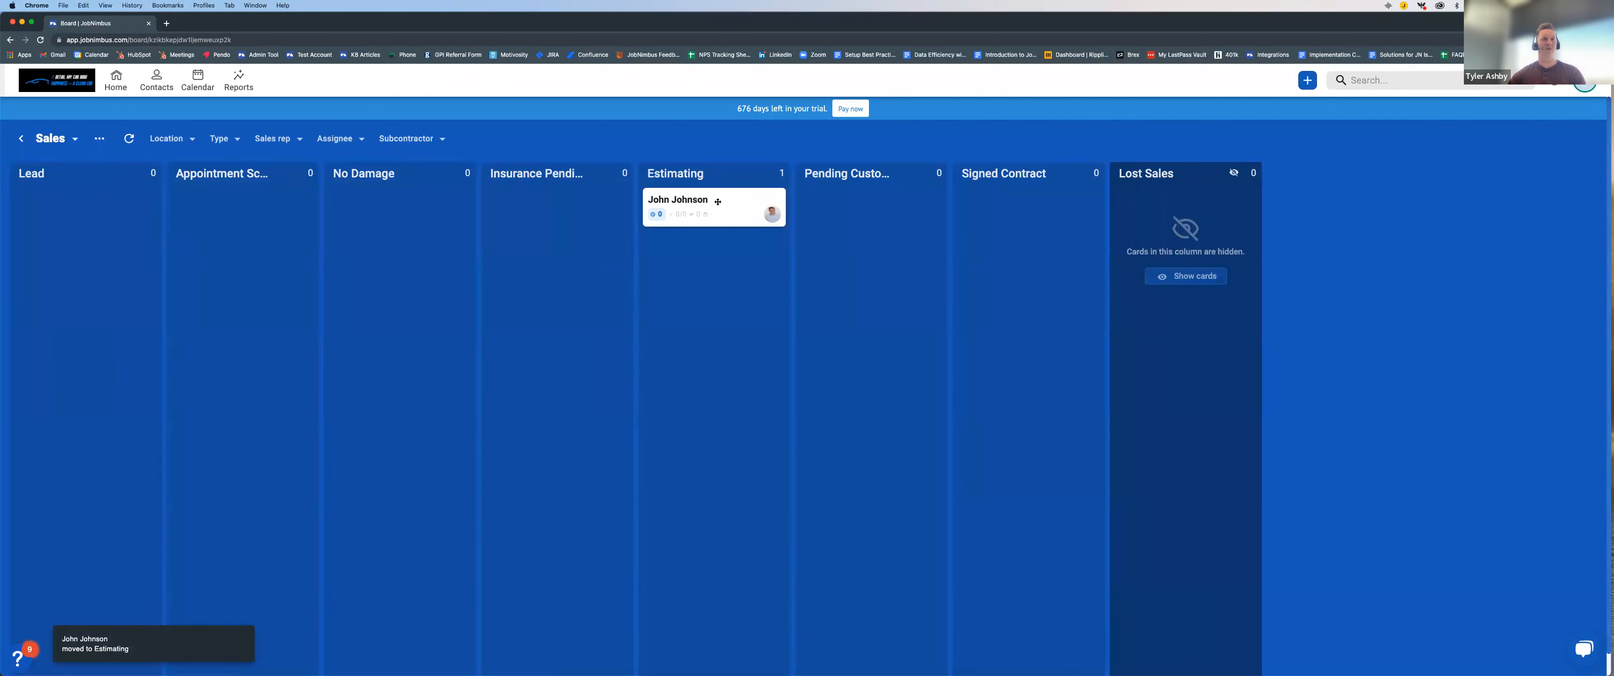
pyautogui.click(719, 202)
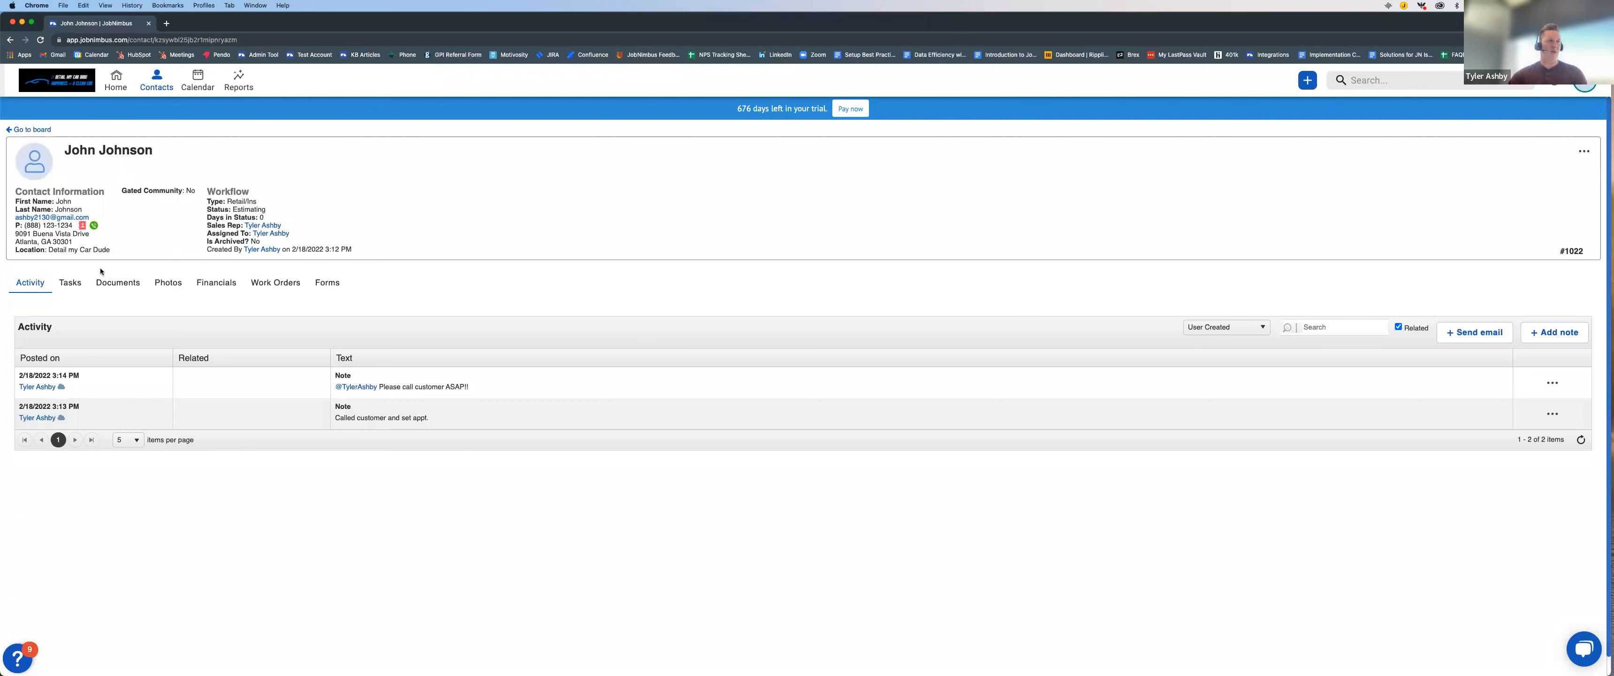
# Step: View the contact's documents and the attachment upload form, then close the form without adding a file
pyautogui.click(118, 283)
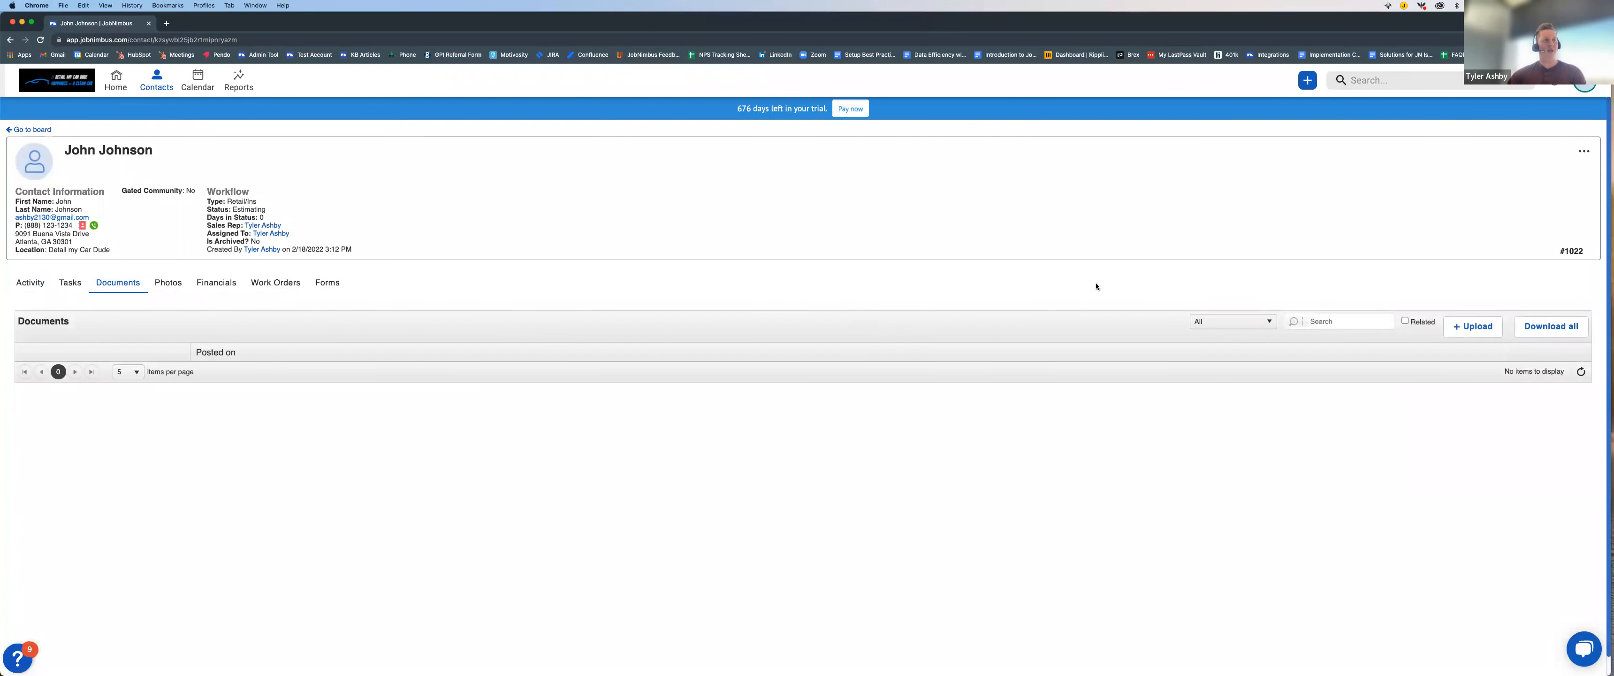
pyautogui.click(1474, 326)
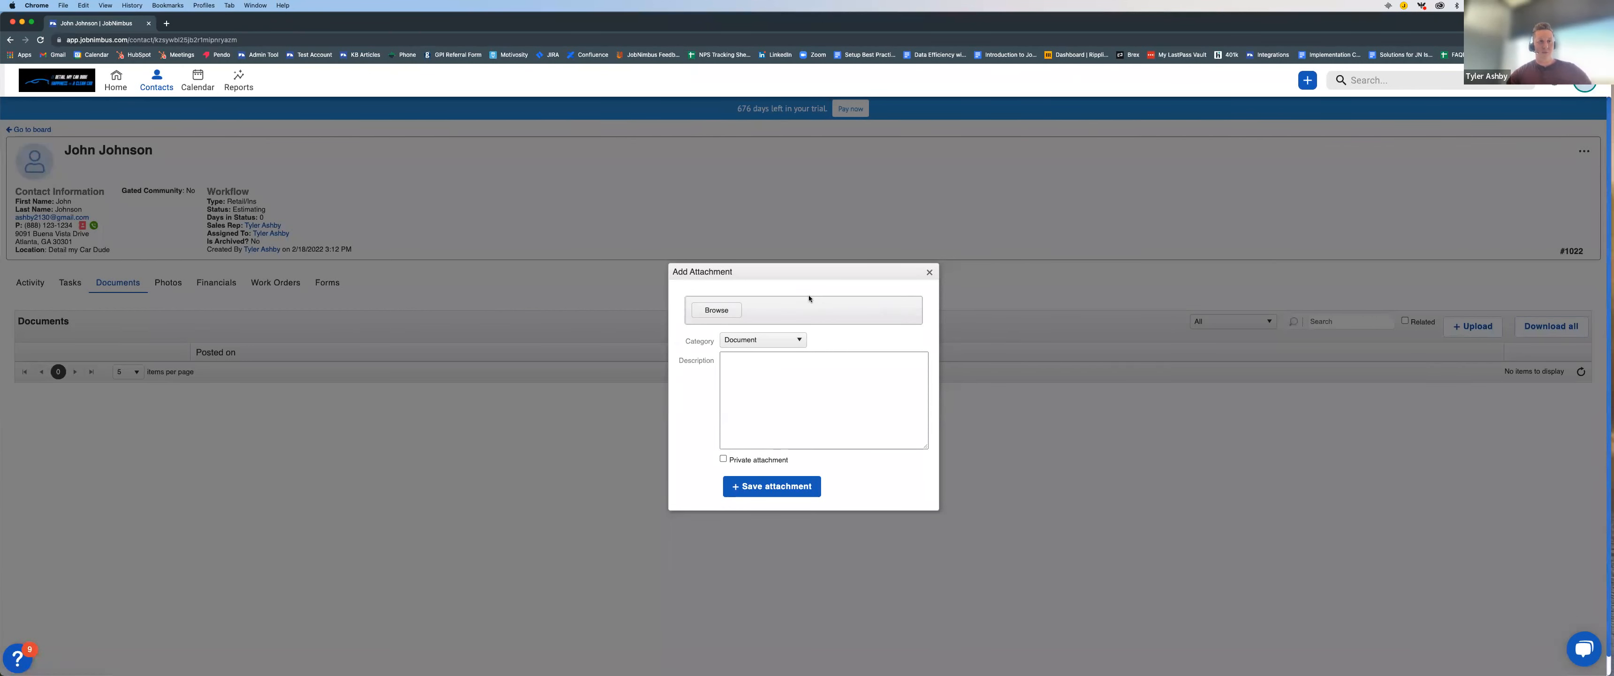
pyautogui.click(929, 271)
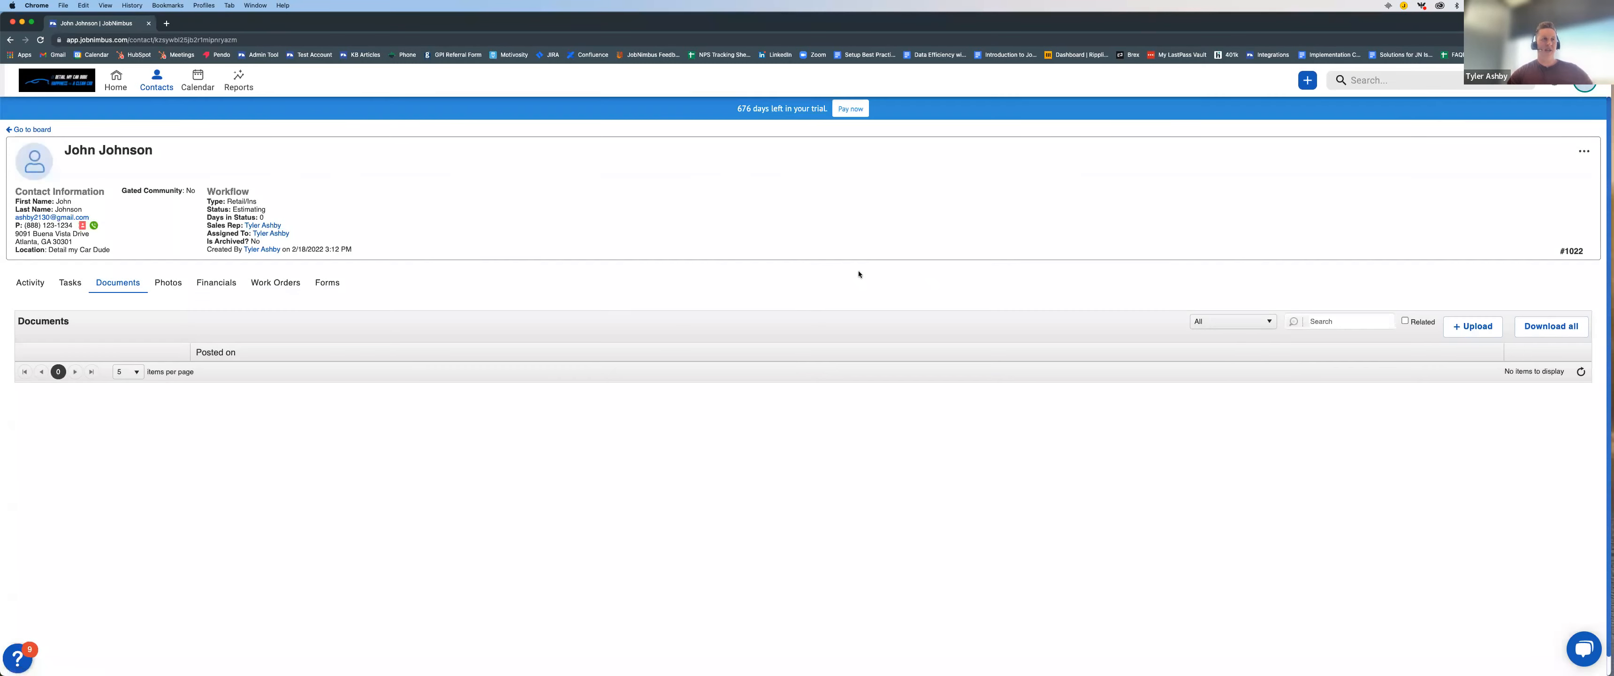
# Step: Show the contact's financials and start a new estimate
pyautogui.click(221, 286)
pyautogui.scroll(-1, 207, 276)
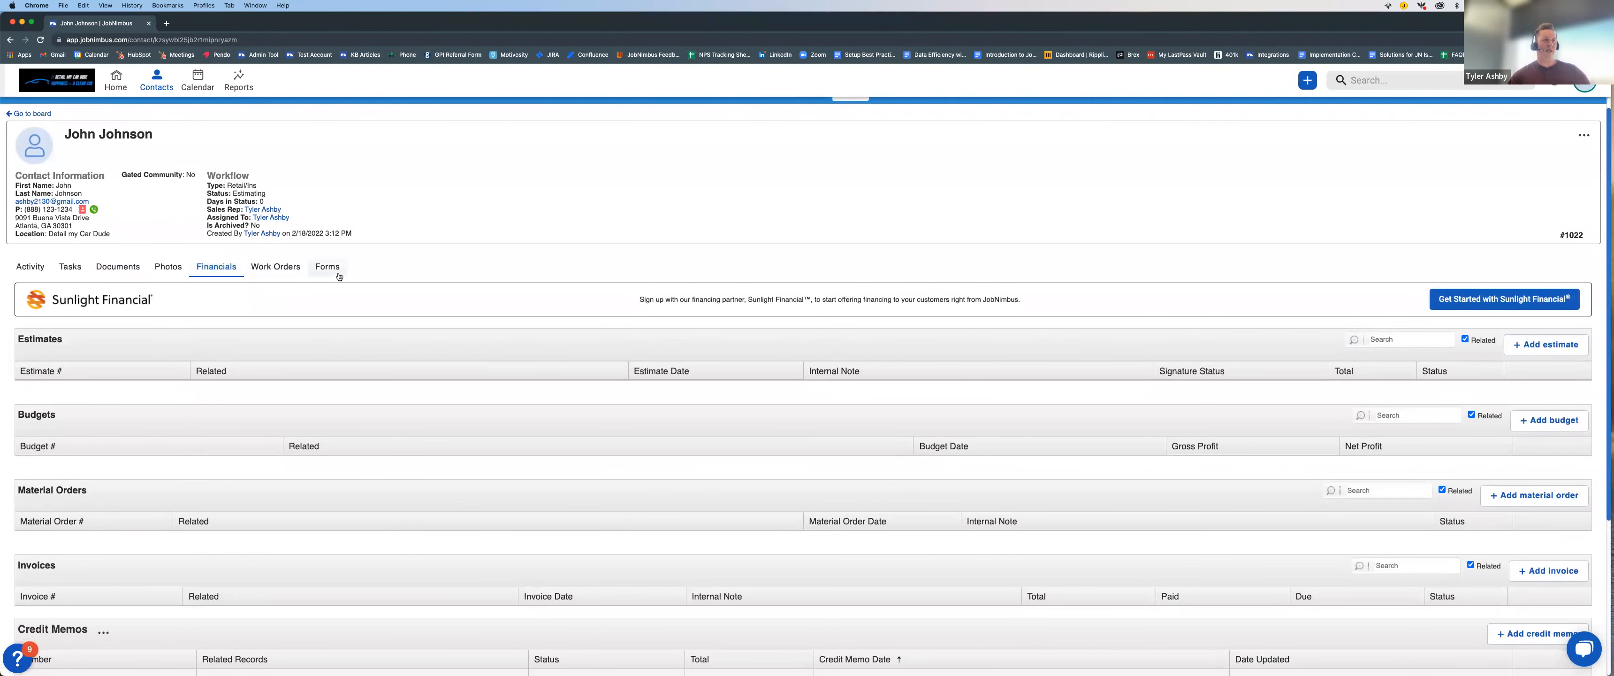
pyautogui.click(1554, 348)
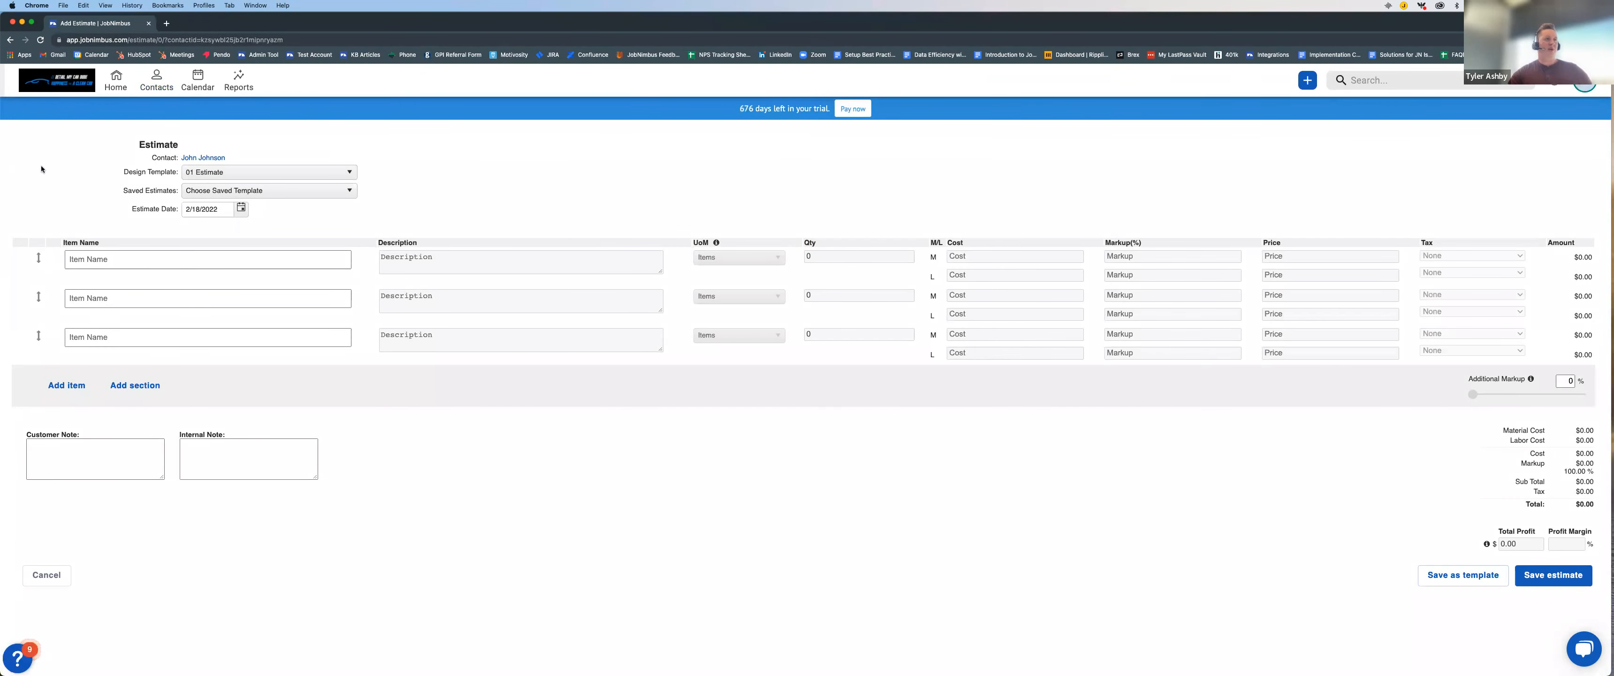
pyautogui.click(124, 258)
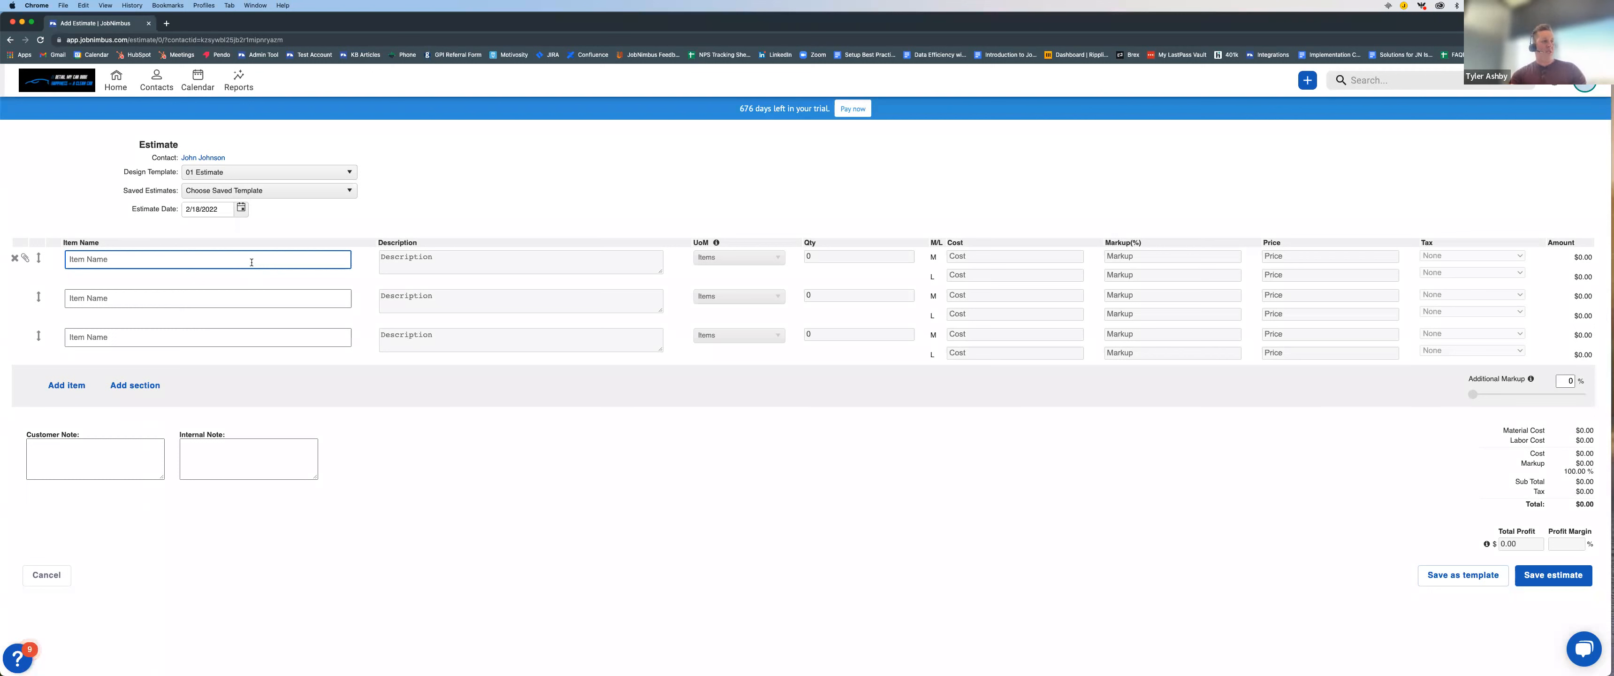
pyautogui.write('123')
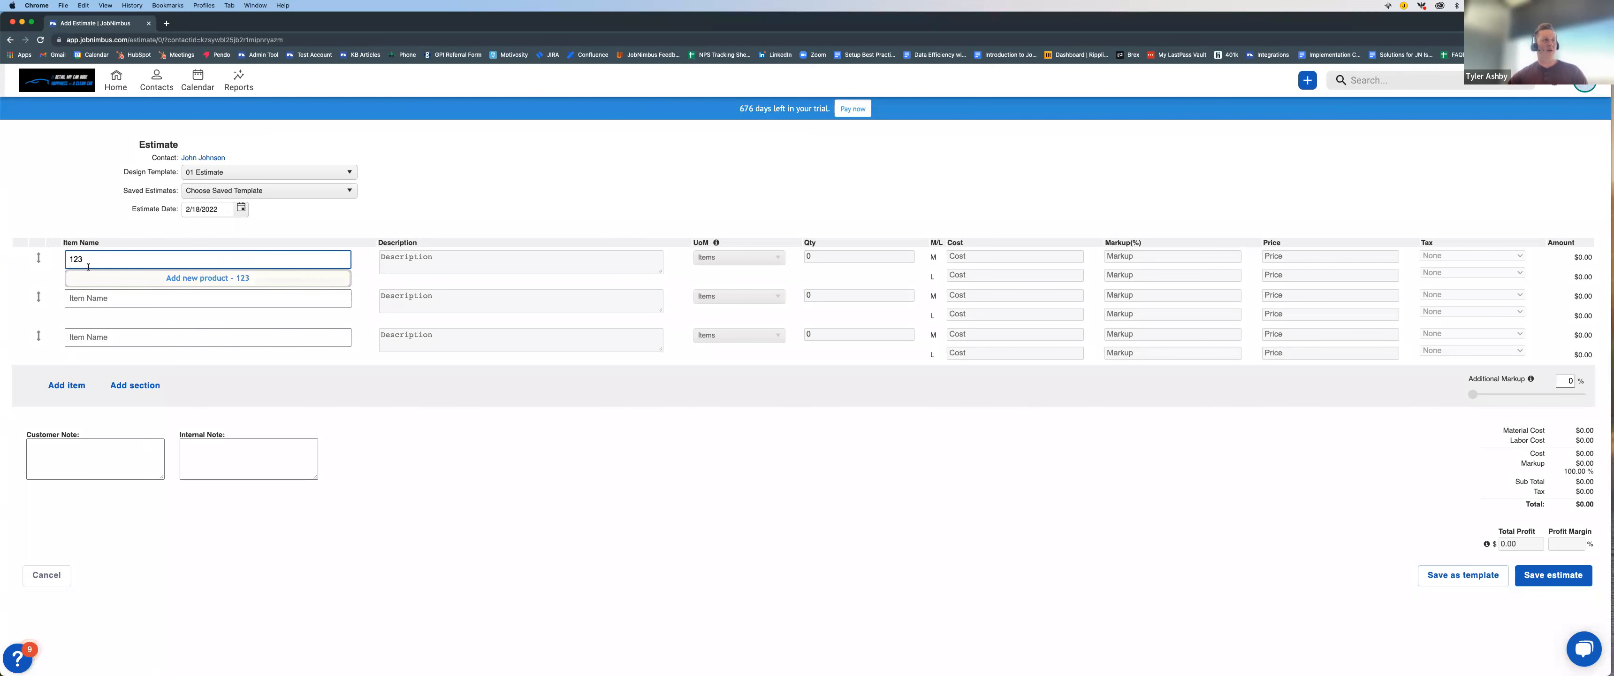
pyautogui.click(207, 278)
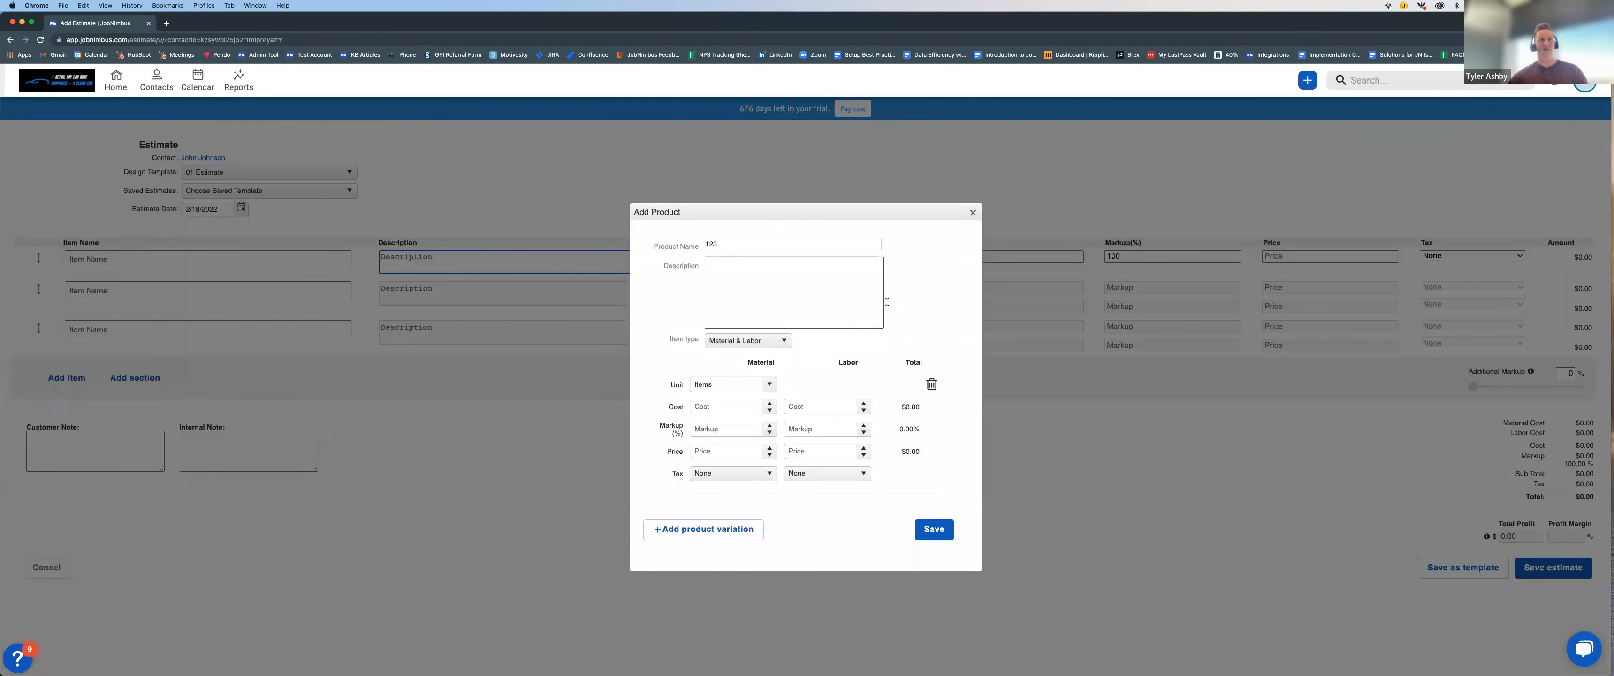
pyautogui.click(973, 212)
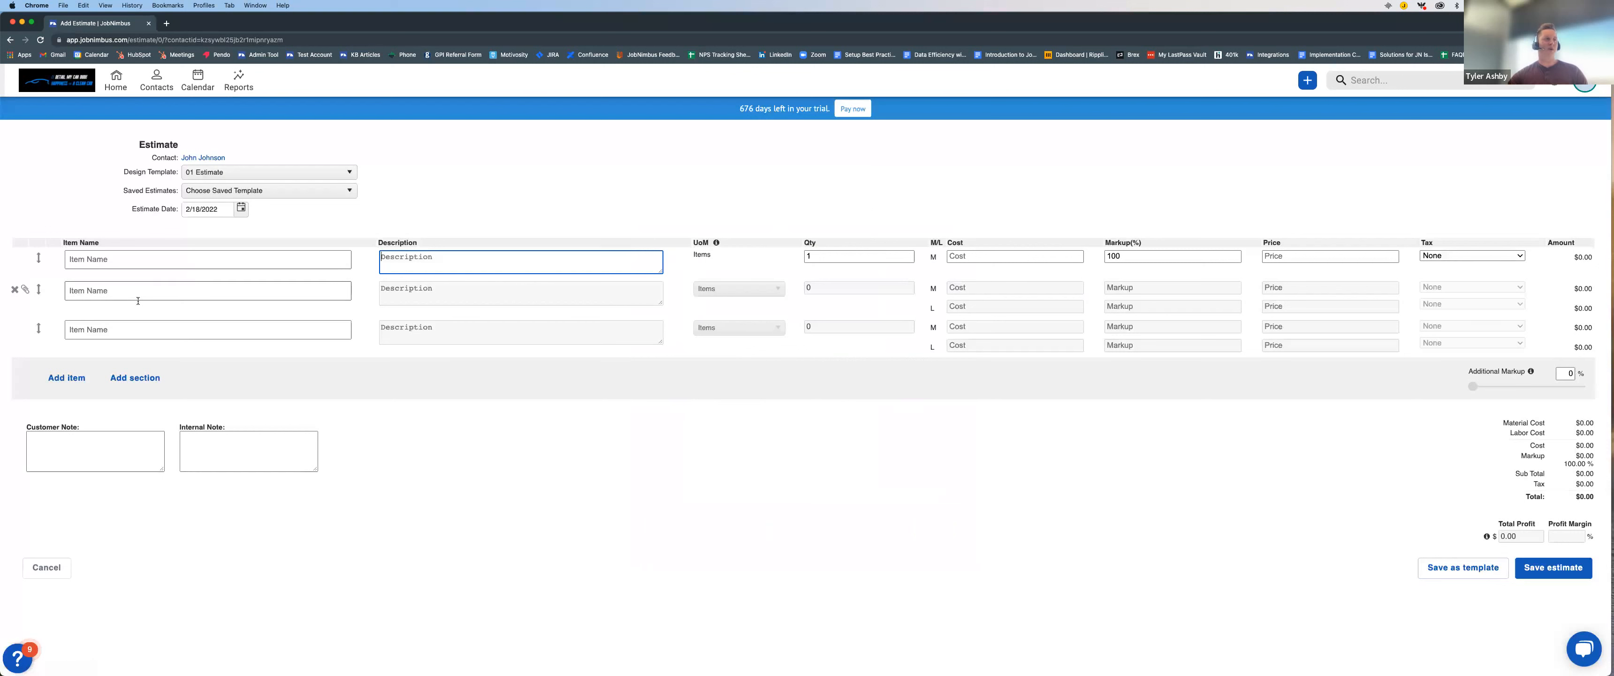
# Step: Search the products for "roof" and add Roof Repair as the estimate's first line item
pyautogui.click(145, 258)
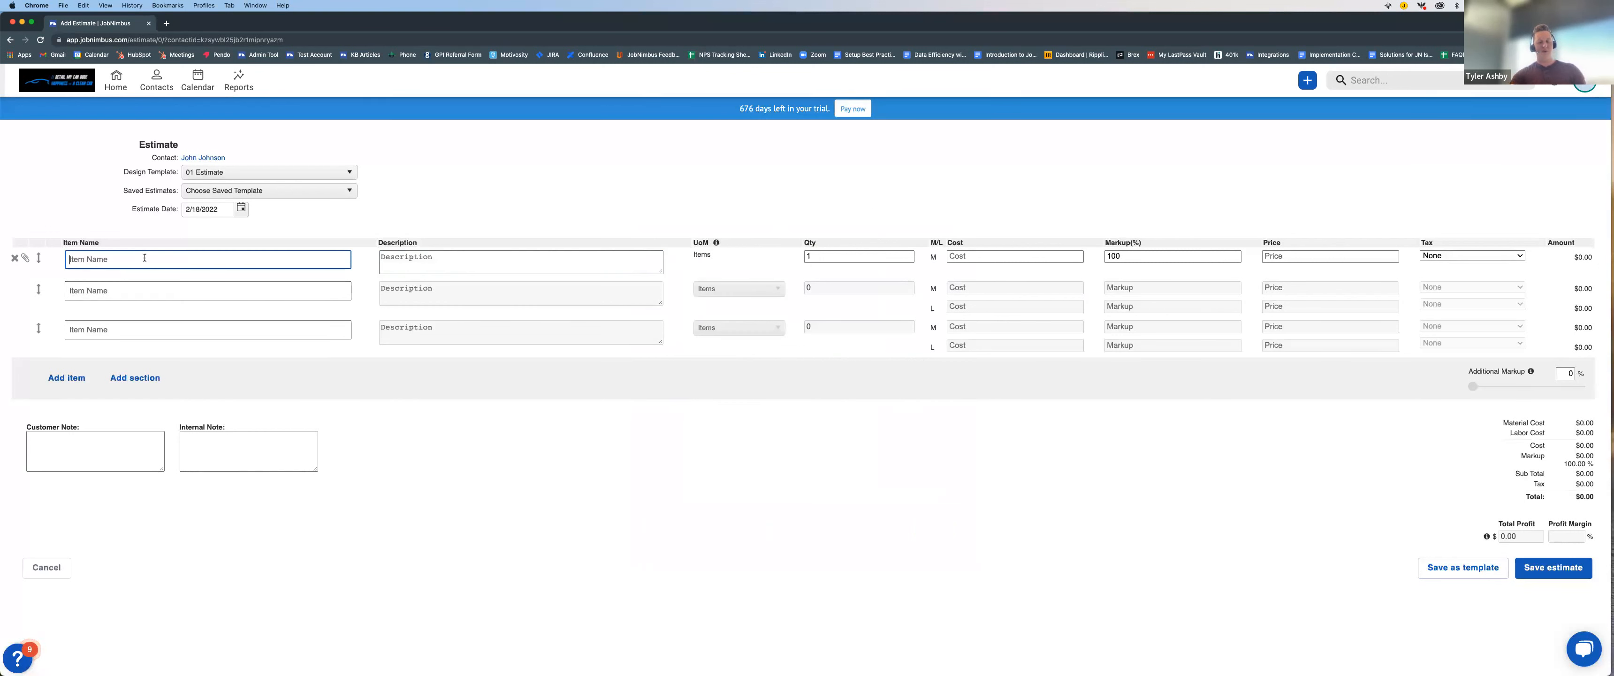
pyautogui.write('roof')
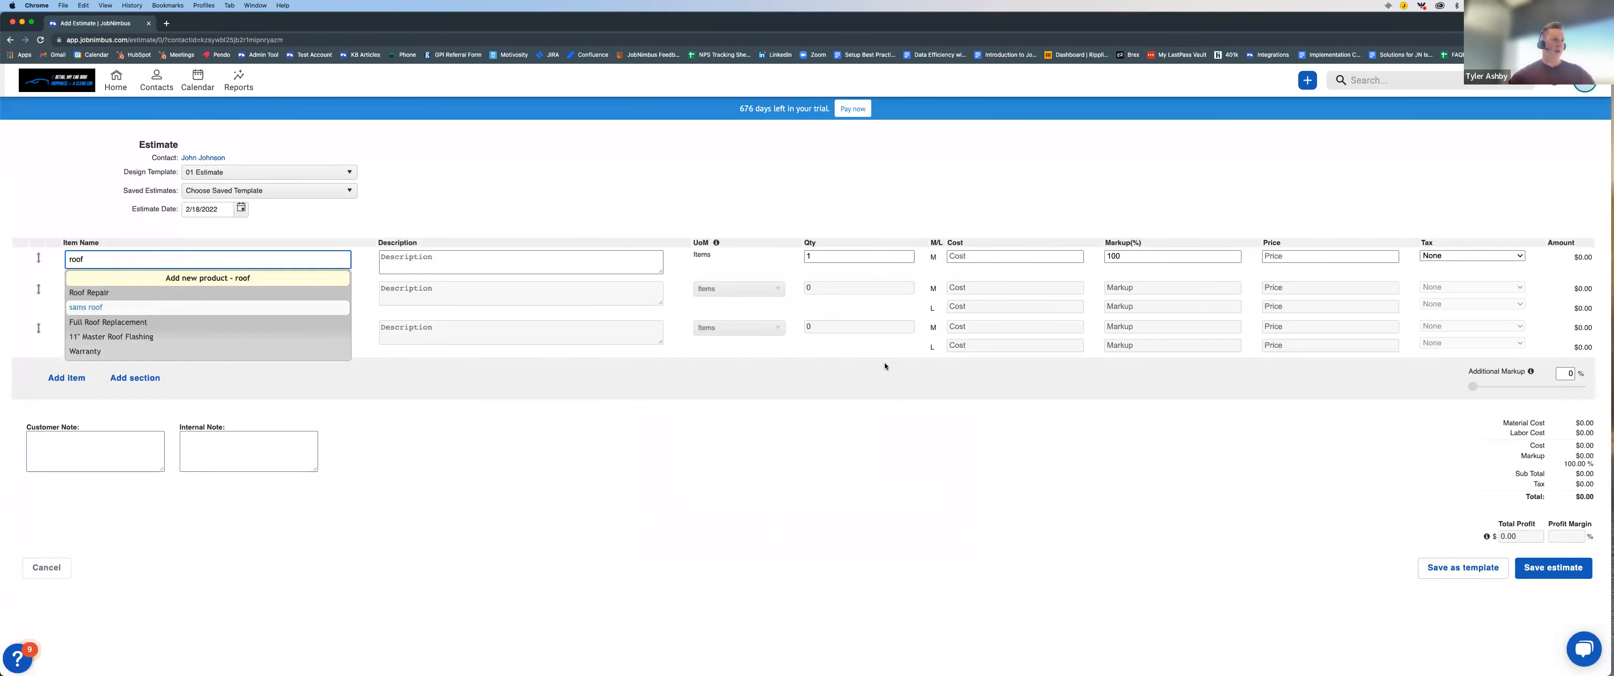
pyautogui.click(120, 293)
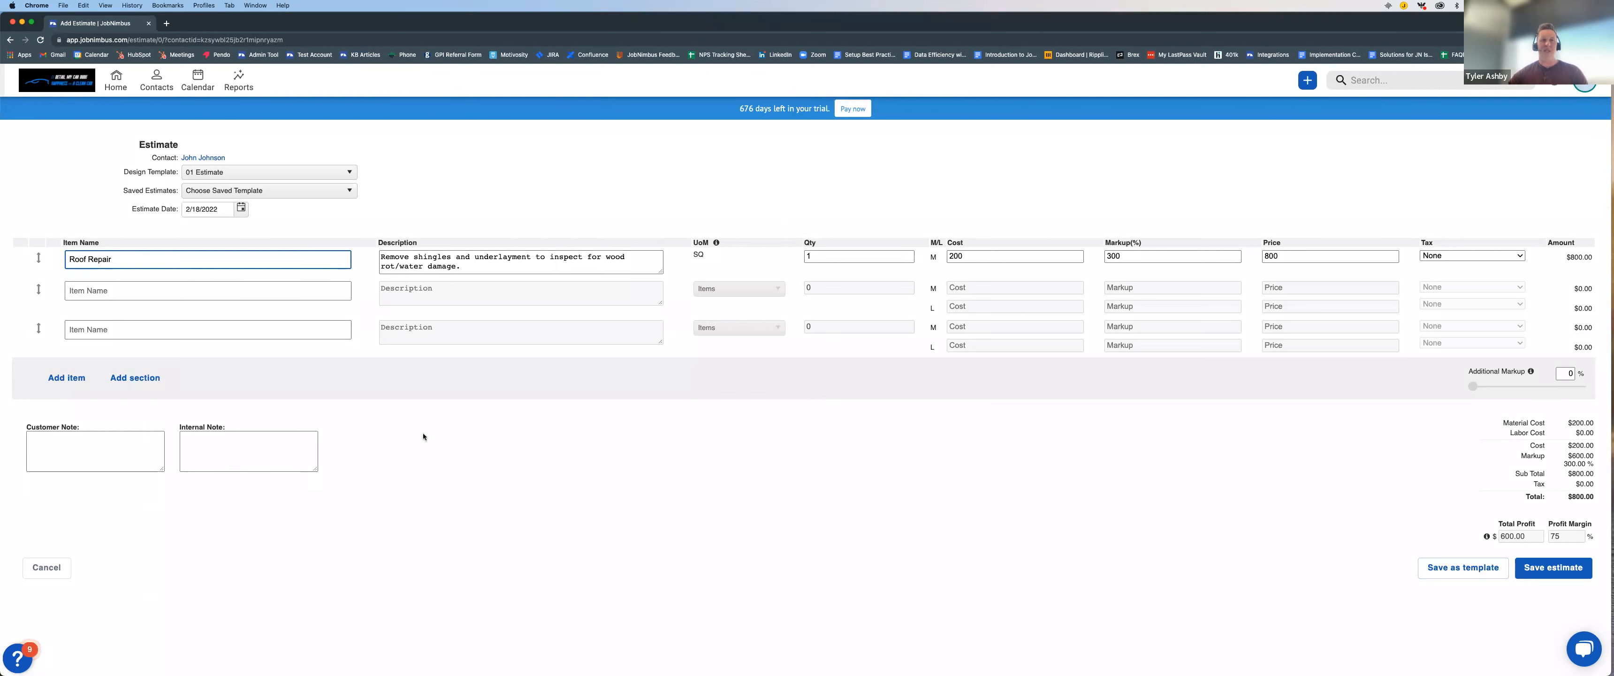
# Step: Enter the customer note "Make sure to read over estimate." and the internal note "VIP", and save the estimate
pyautogui.moveTo(28, 426); pyautogui.dragTo(92, 430)
pyautogui.click(209, 428)
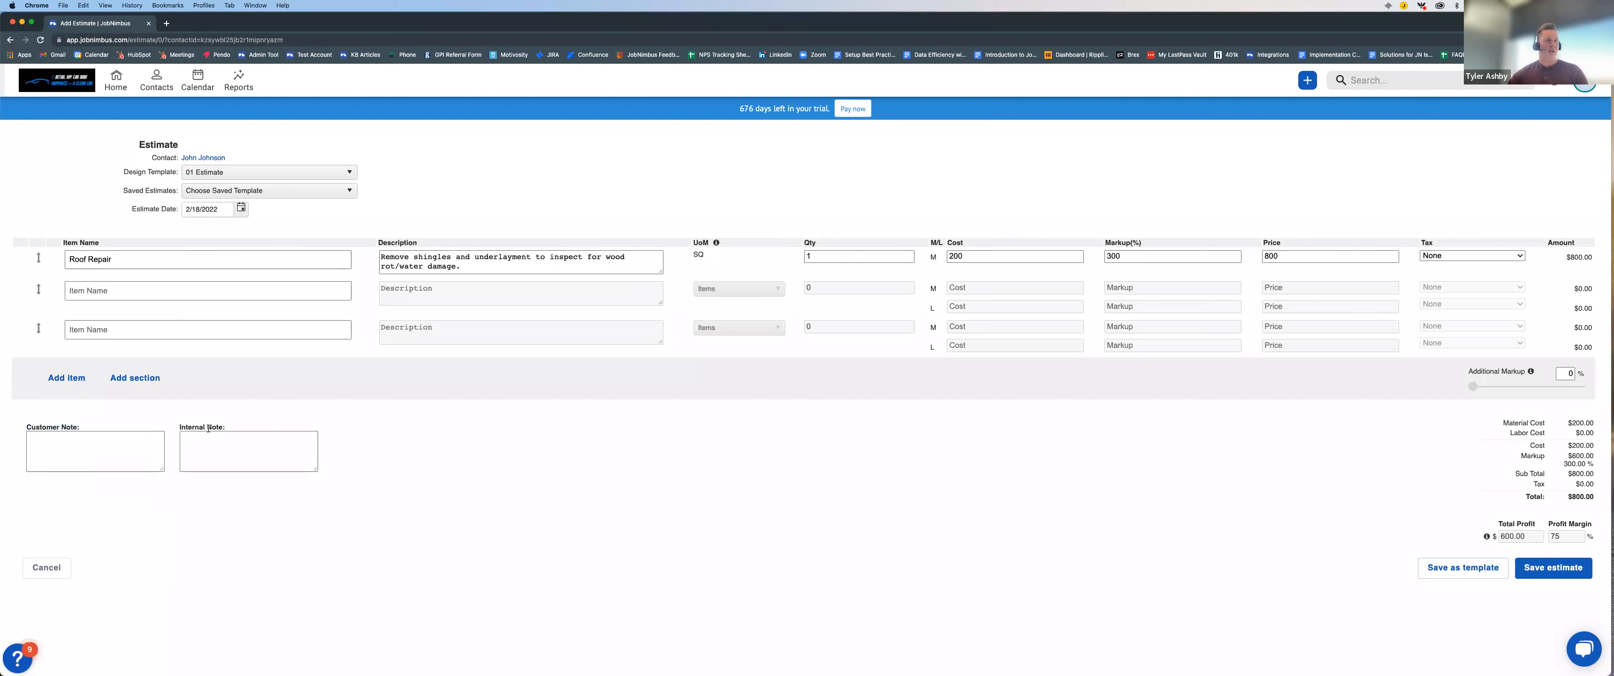
pyautogui.moveTo(239, 428); pyautogui.dragTo(193, 428)
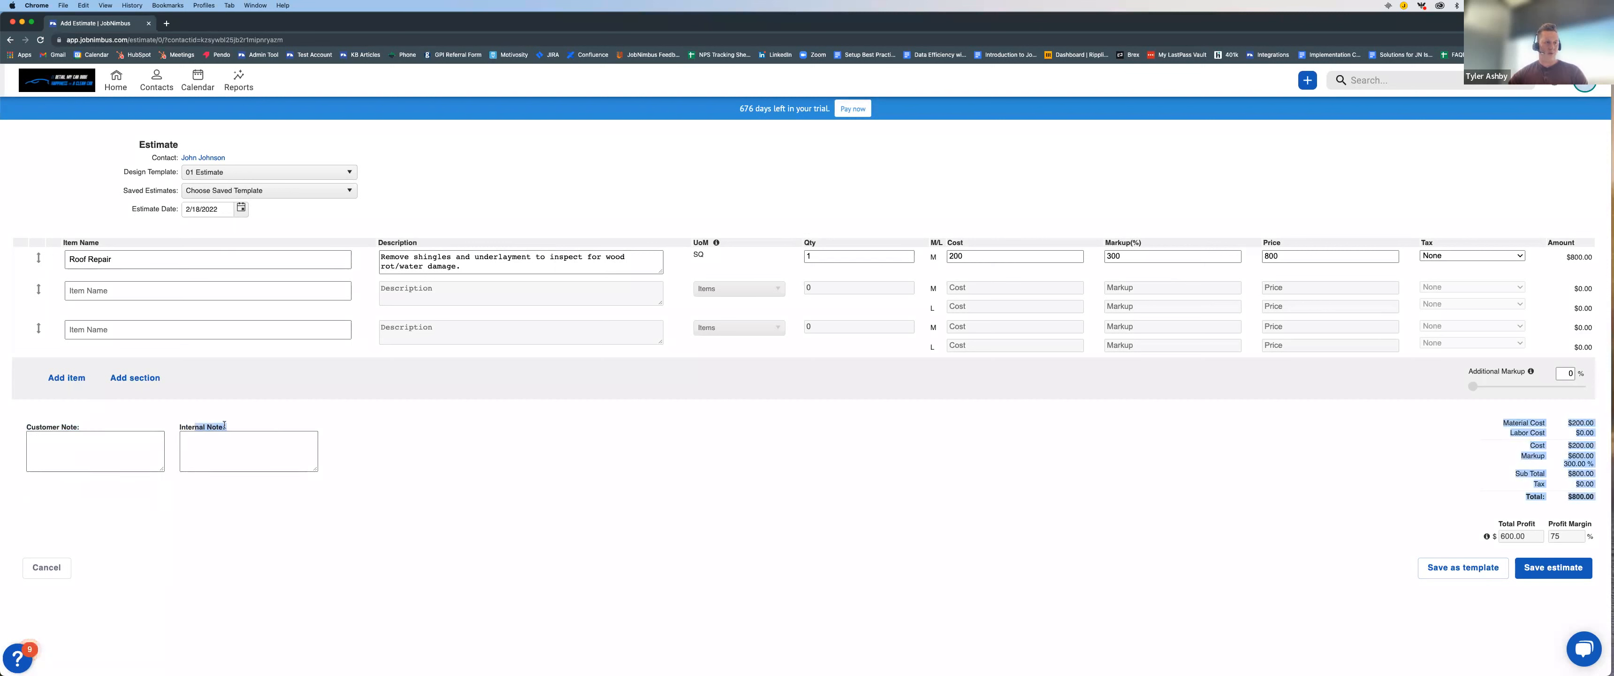
pyautogui.click(247, 423)
pyautogui.click(55, 450)
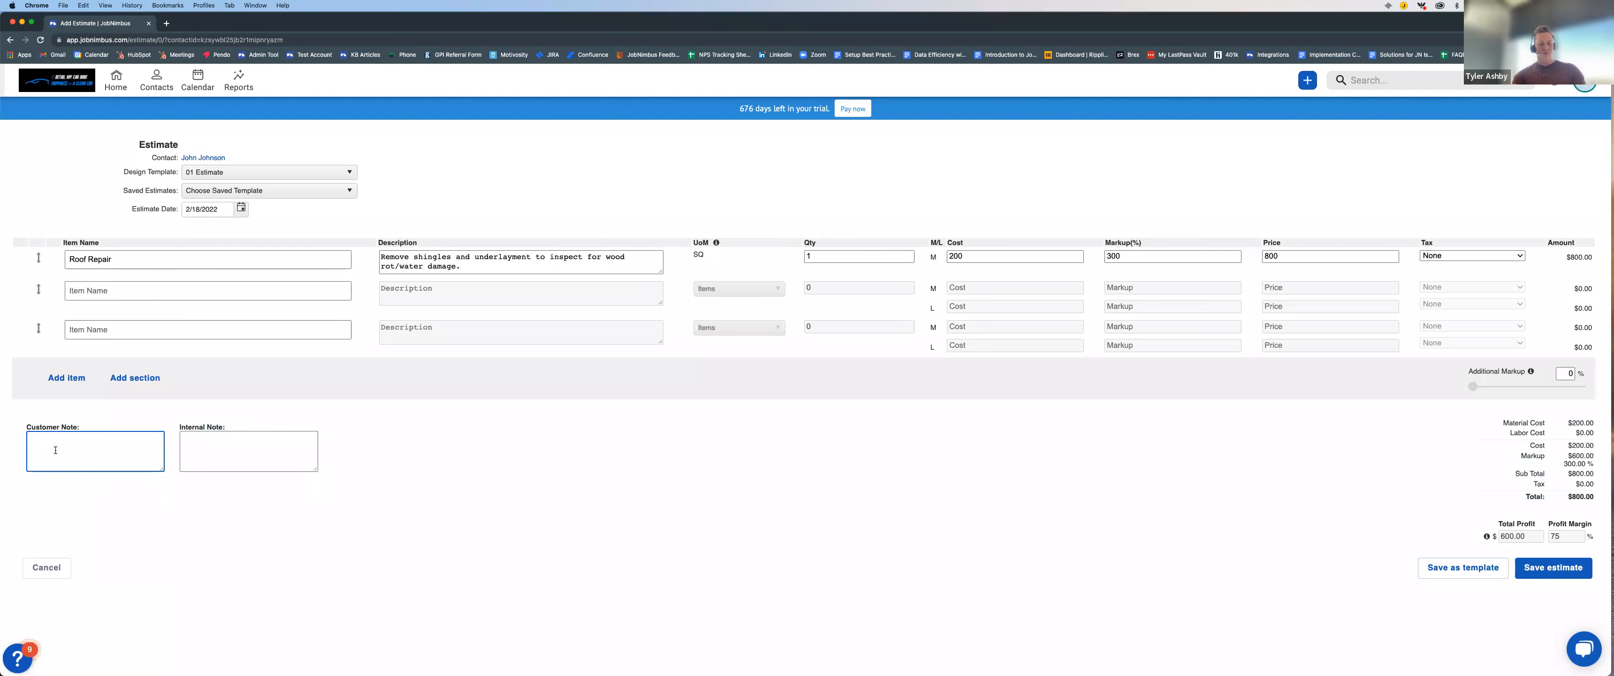
pyautogui.write('Make sure to read over estim')
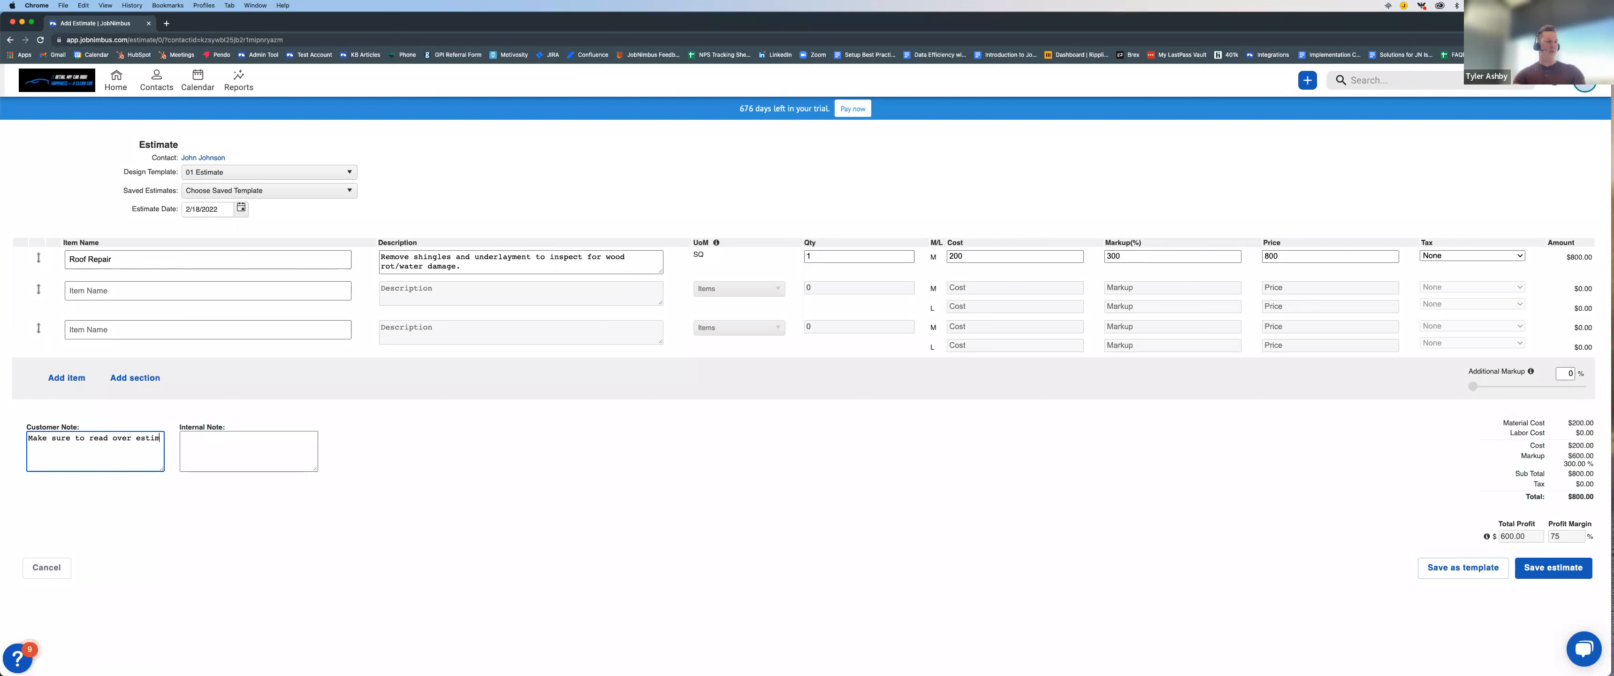
pyautogui.write('ate.')
pyautogui.click(239, 458)
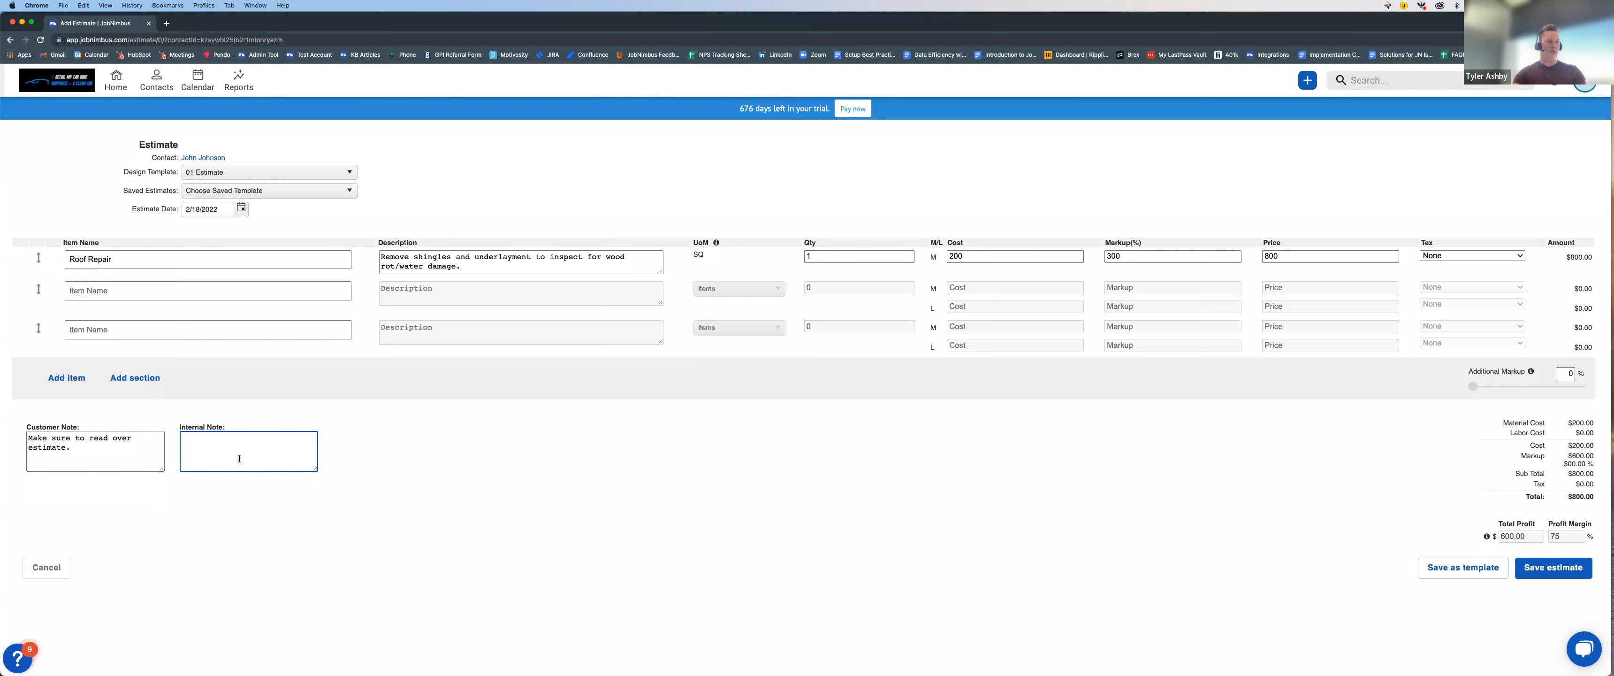
pyautogui.write('VIP')
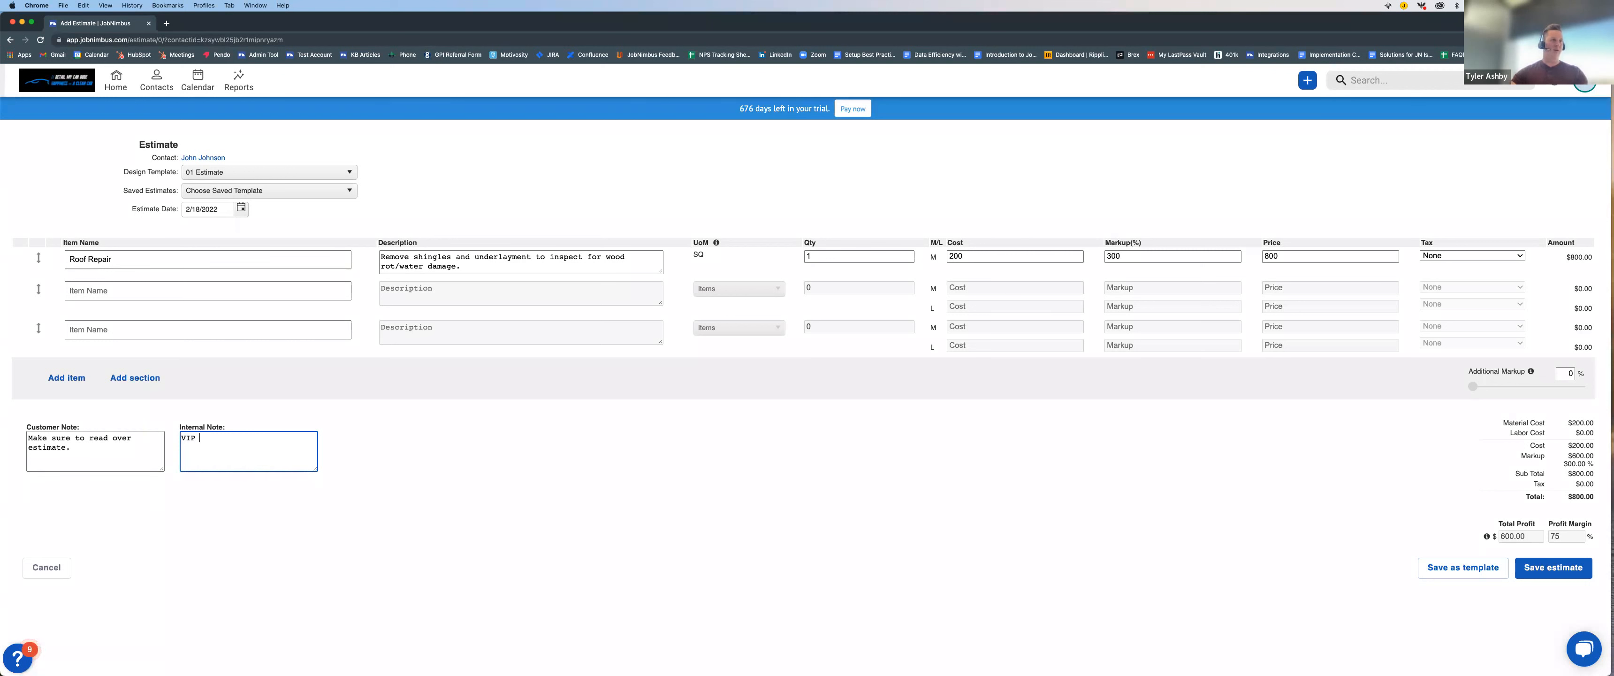
pyautogui.click(1558, 571)
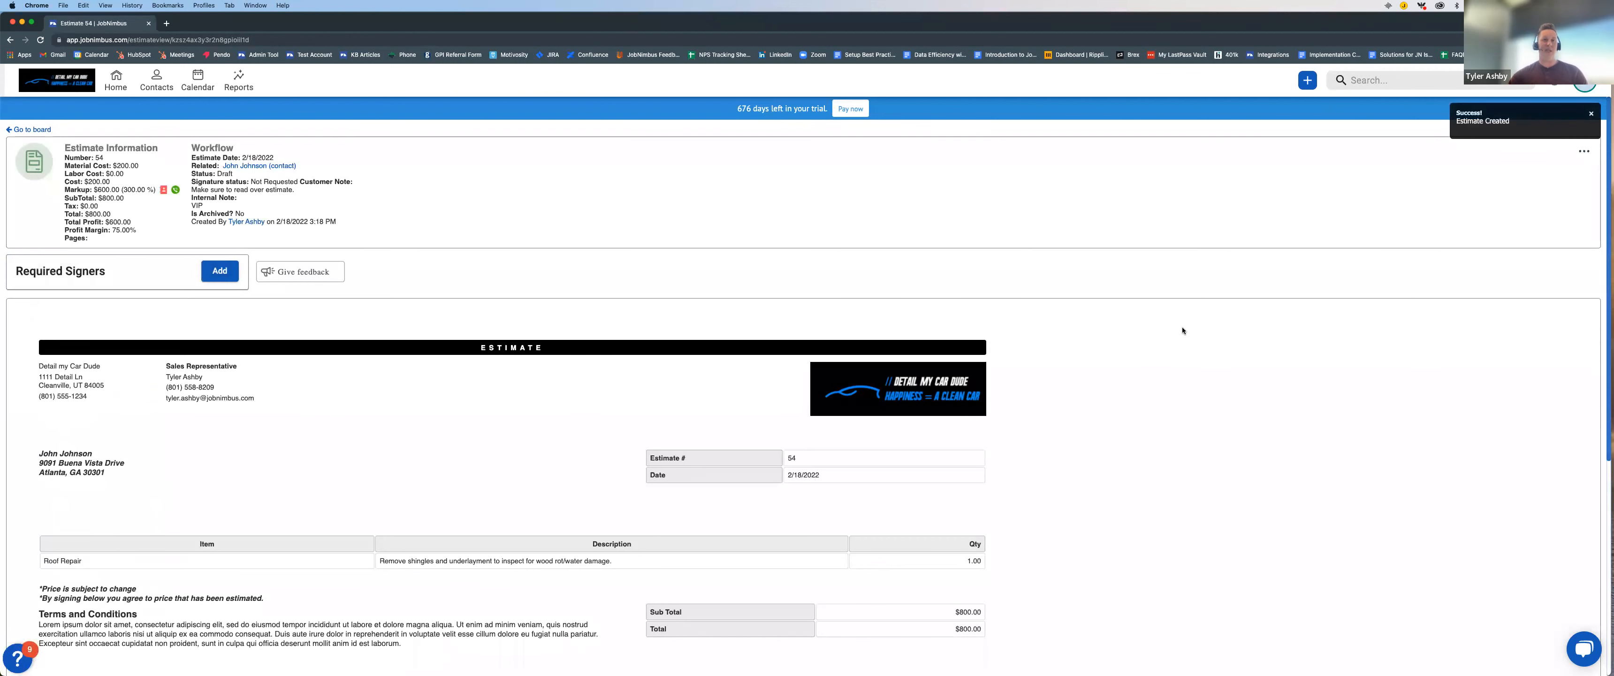
# Step: Review the saved estimate's line item and total in the document preview
pyautogui.scroll(-3, 1025, 370)
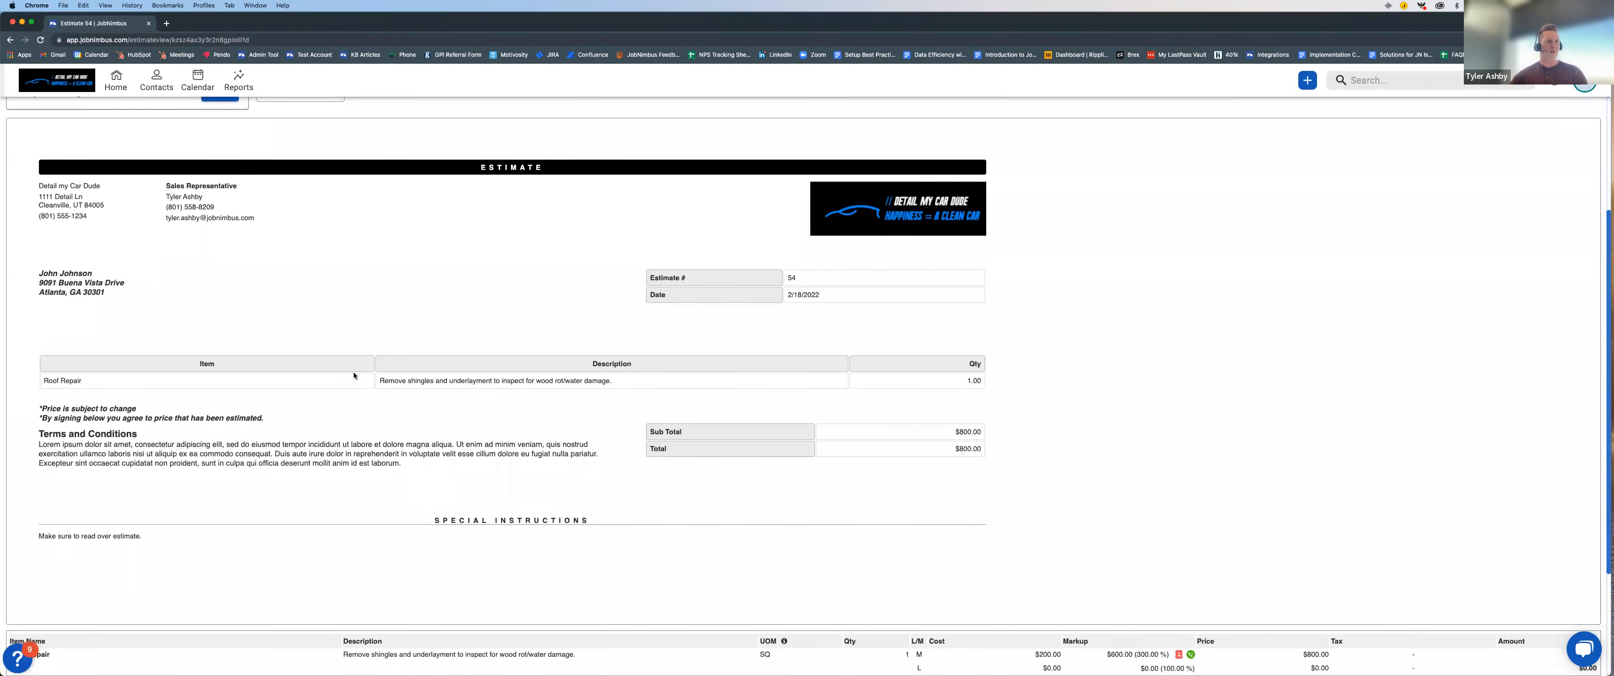
pyautogui.moveTo(47, 380); pyautogui.dragTo(79, 383)
pyautogui.click(164, 381)
pyautogui.moveTo(953, 451); pyautogui.dragTo(1001, 451)
pyautogui.click(995, 455)
pyautogui.scroll(5, 1082, 324)
# Step: Examine the estimate's email form with its templates and the required signers choices, leaving both without sending or selecting anyone
pyautogui.click(1585, 151)
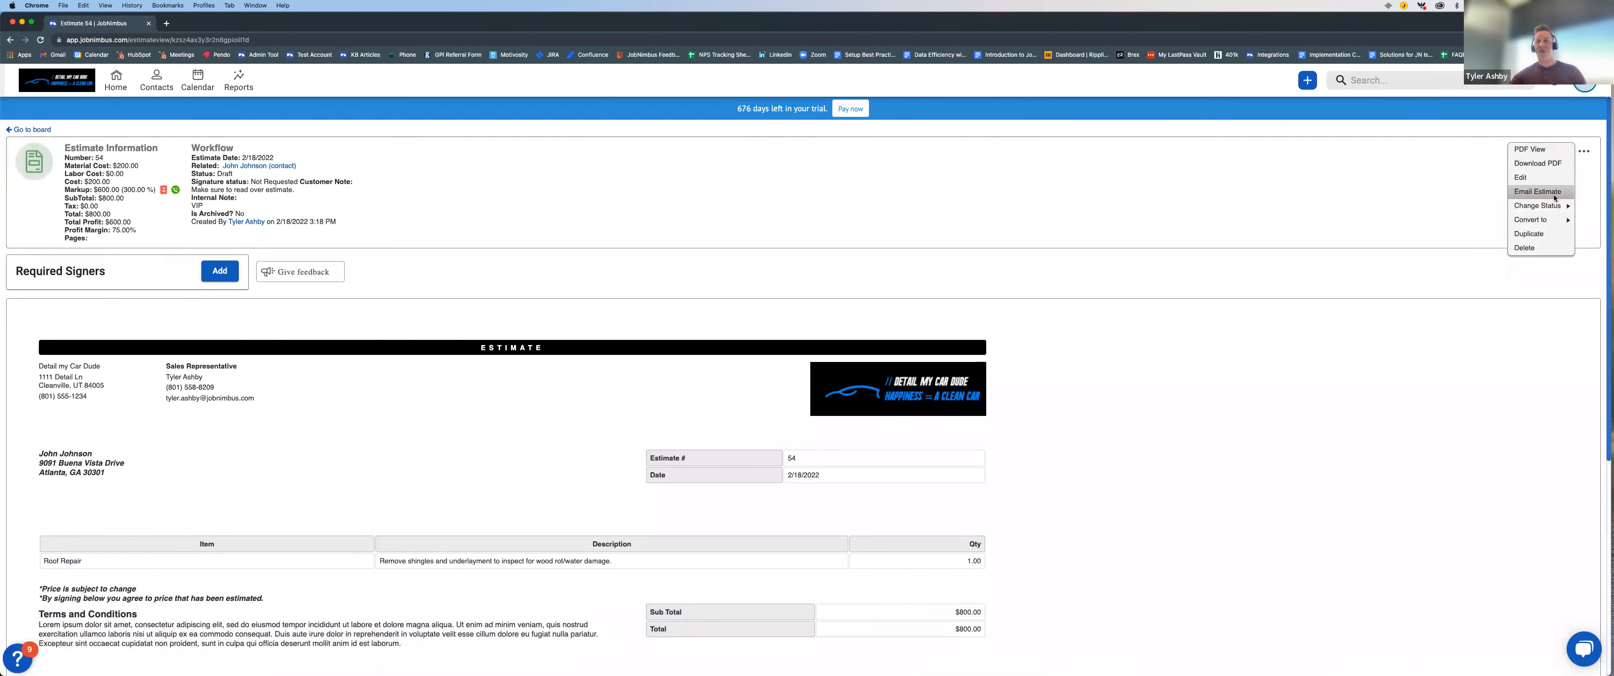
pyautogui.click(1537, 191)
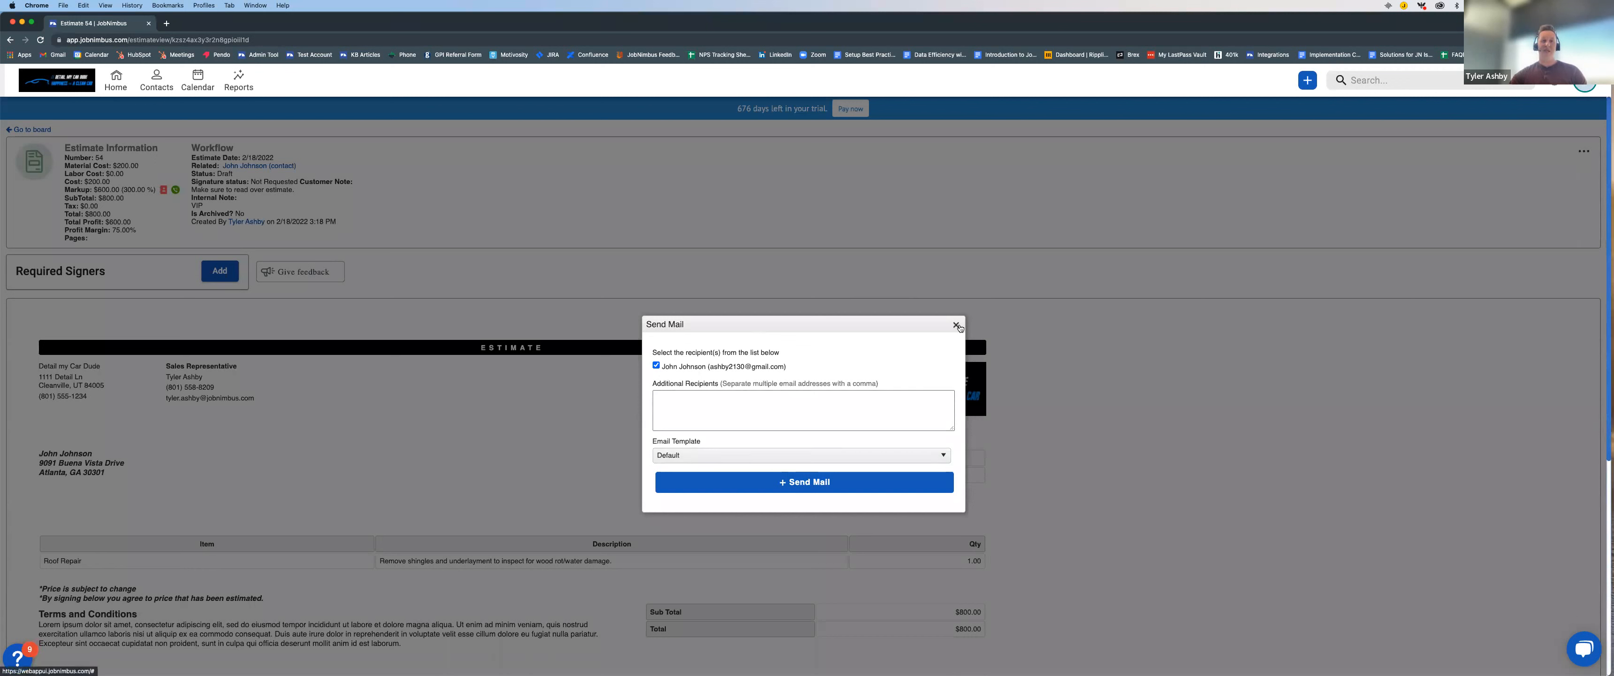
pyautogui.click(683, 458)
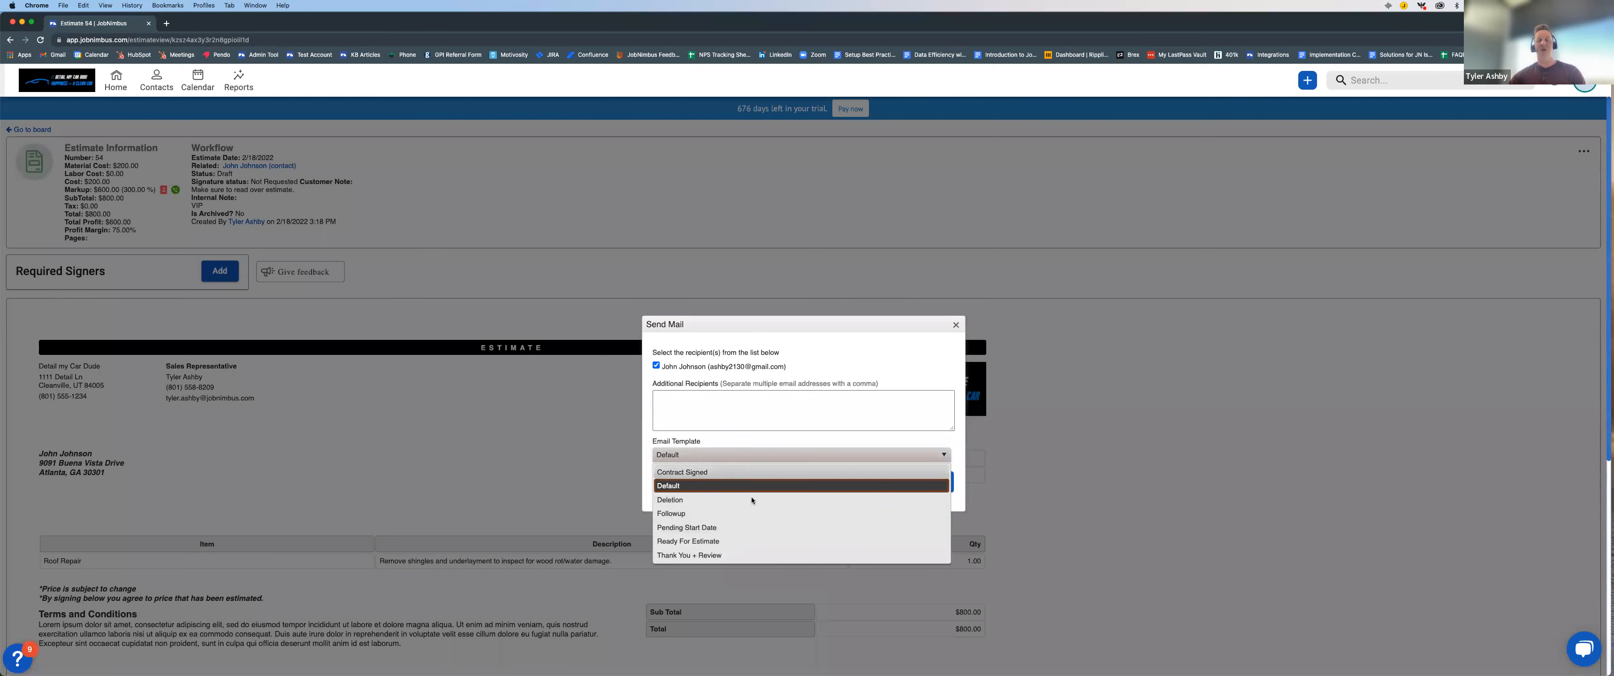
pyautogui.click(945, 334)
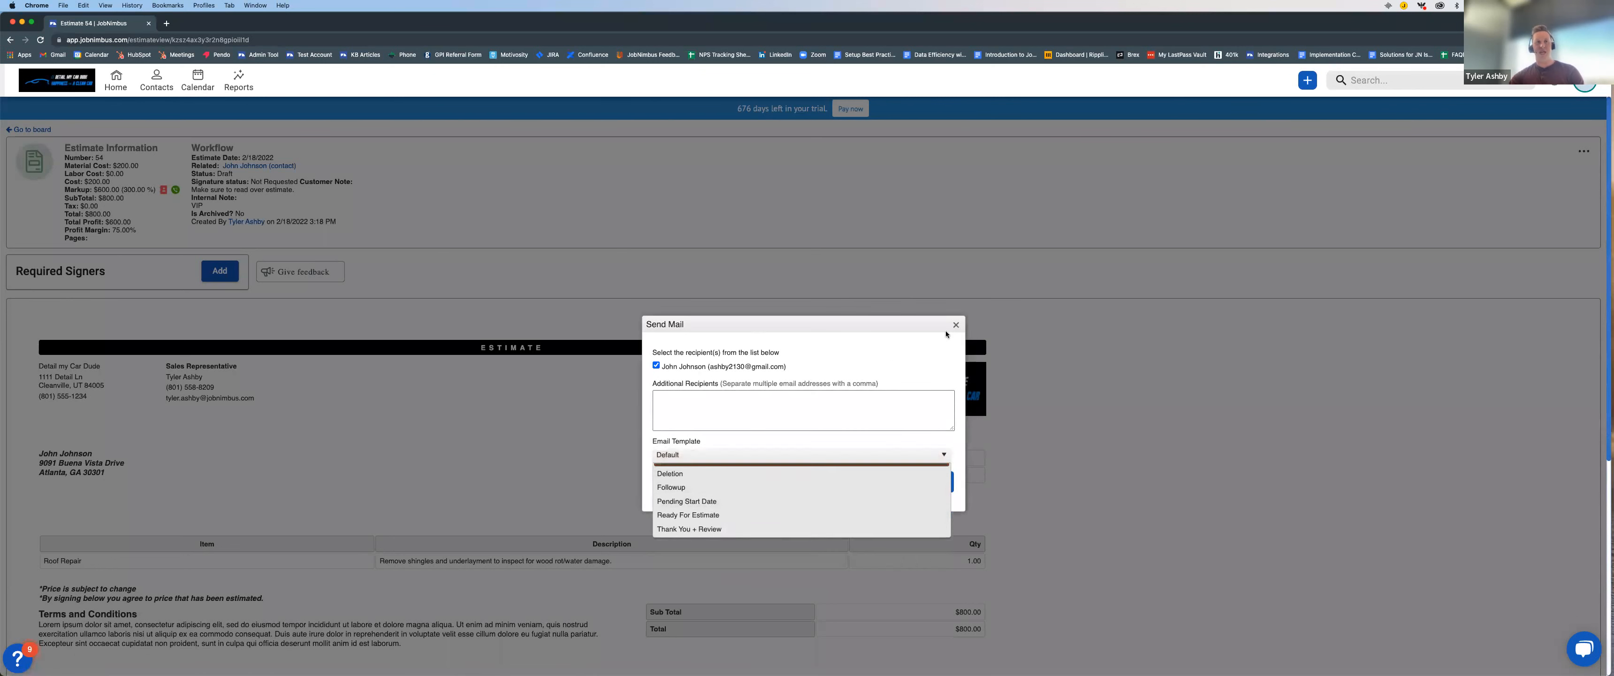
pyautogui.click(773, 455)
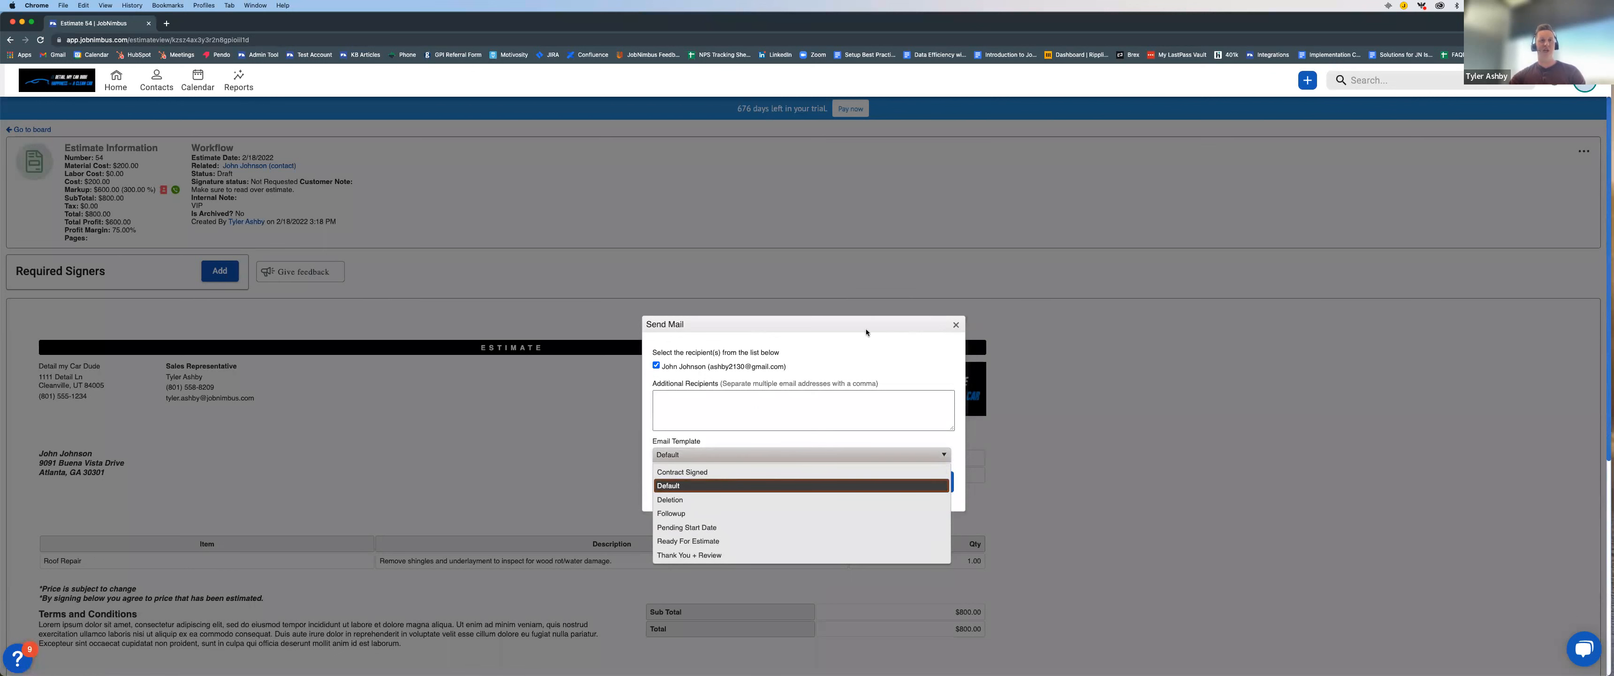
pyautogui.click(889, 326)
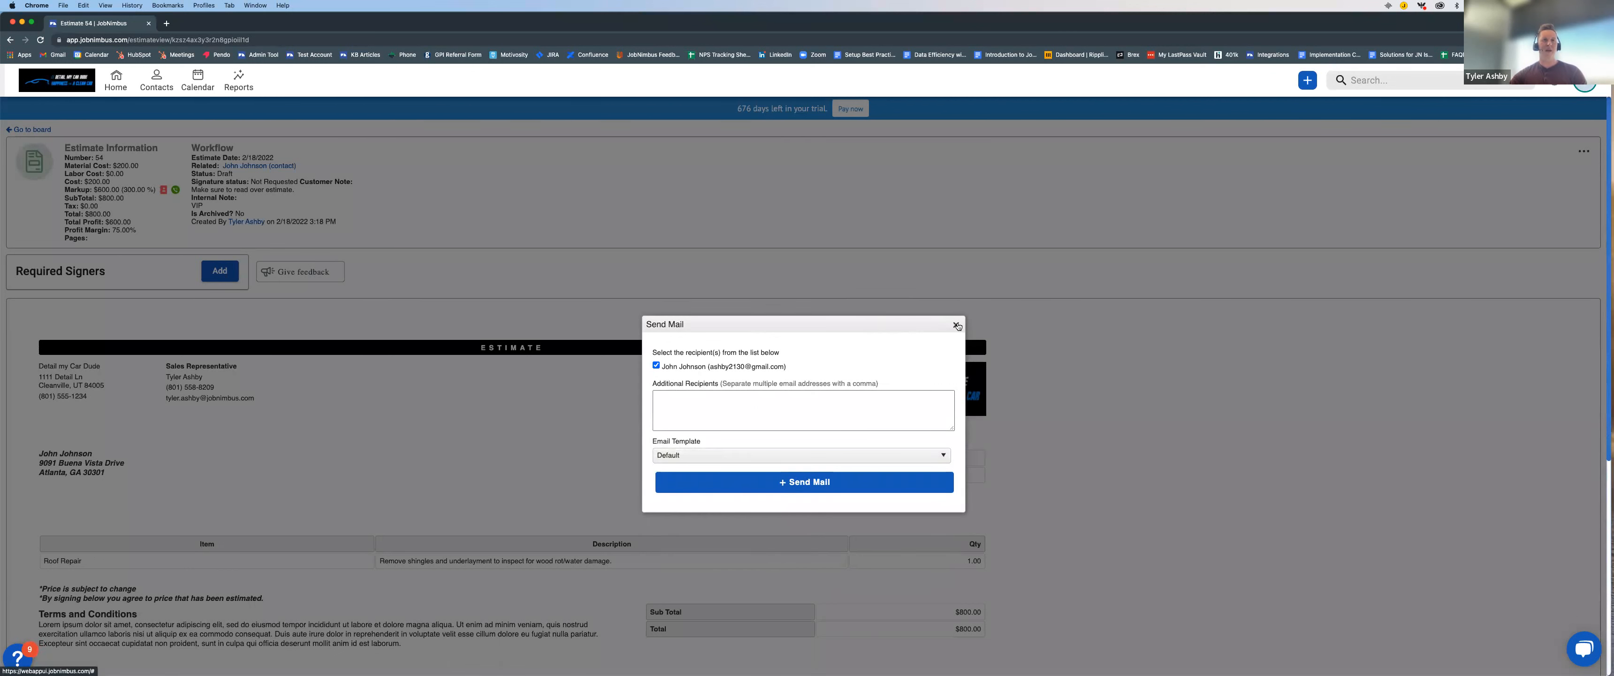
pyautogui.click(957, 325)
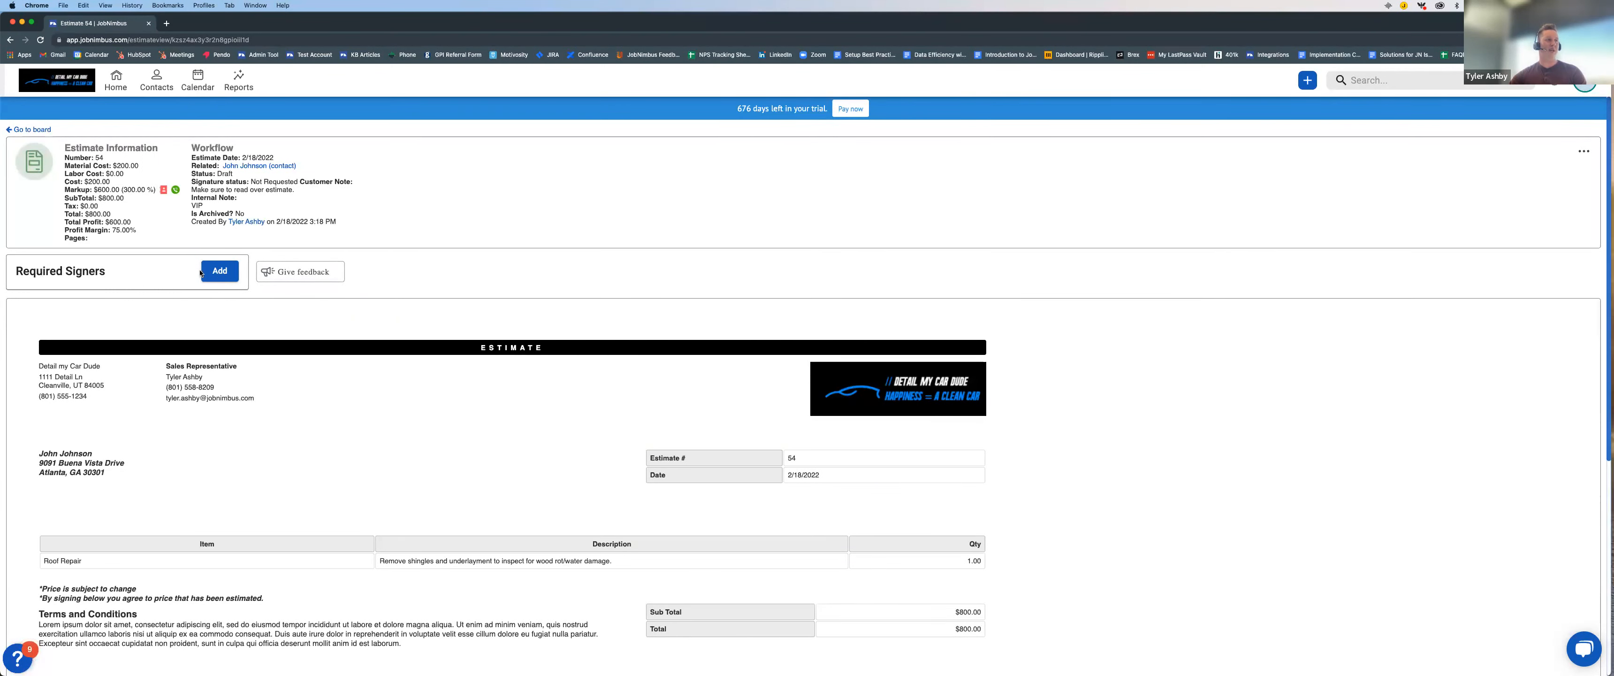
pyautogui.click(219, 271)
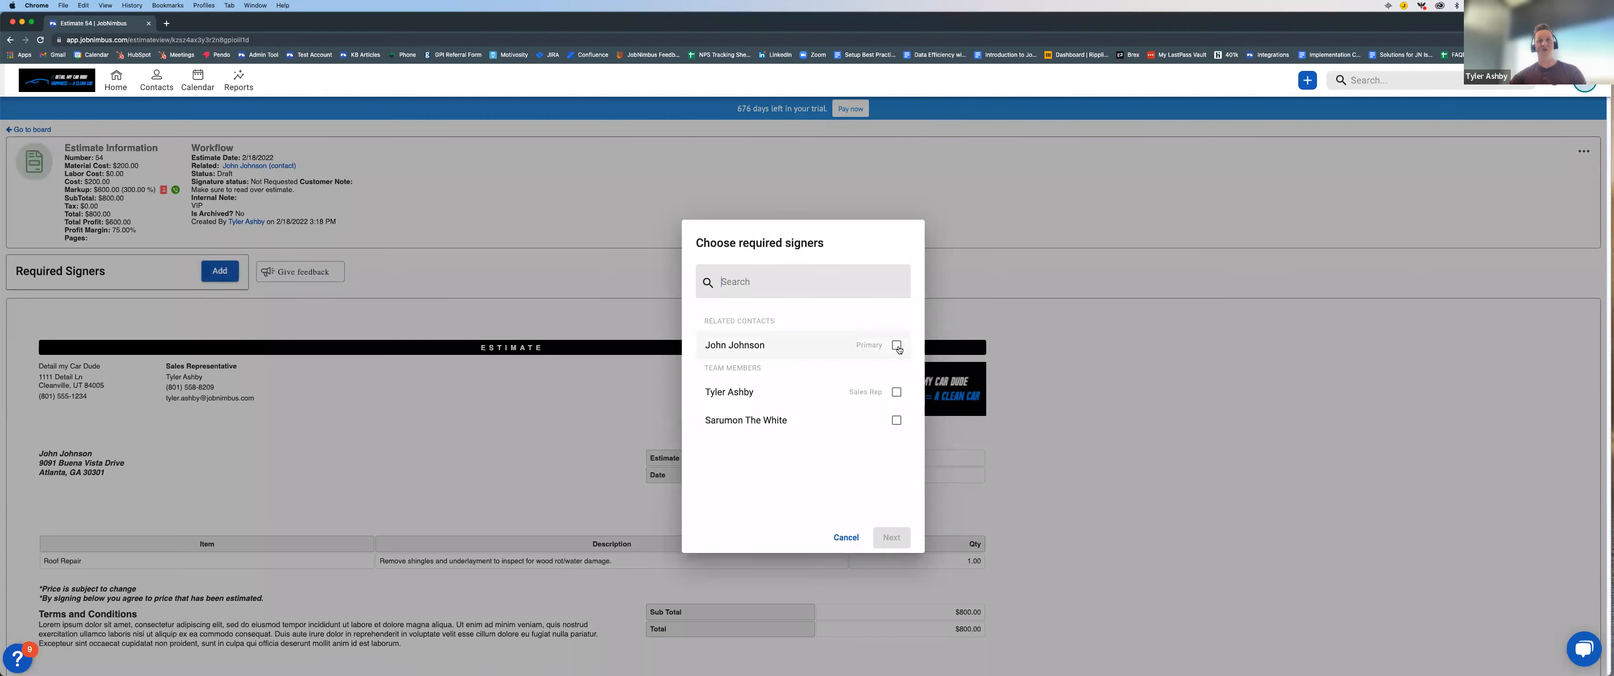
pyautogui.click(850, 538)
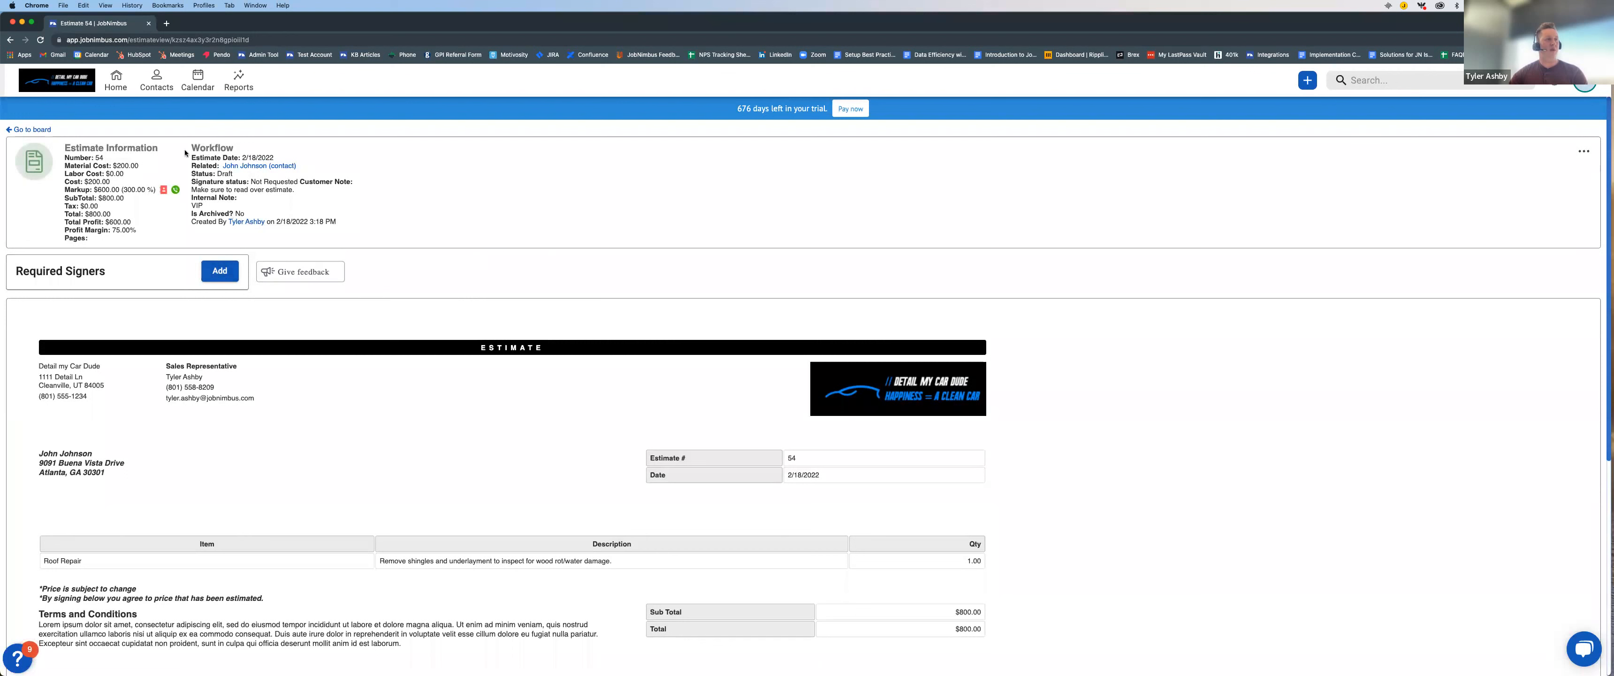
# Step: Open the estimate's related contact and save a new note on it reading "Estimate has been sent and SIGNED!!"
pyautogui.click(246, 166)
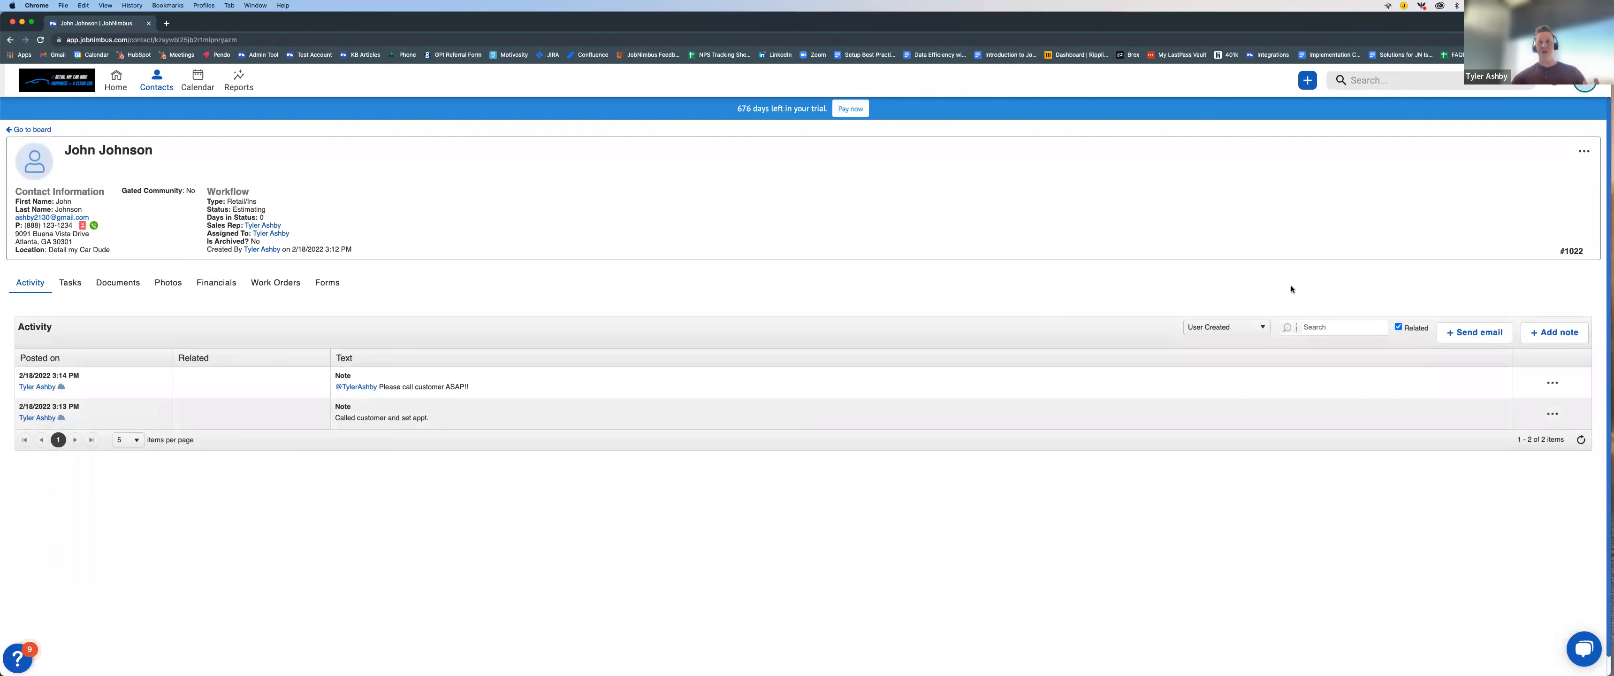
pyautogui.click(1560, 333)
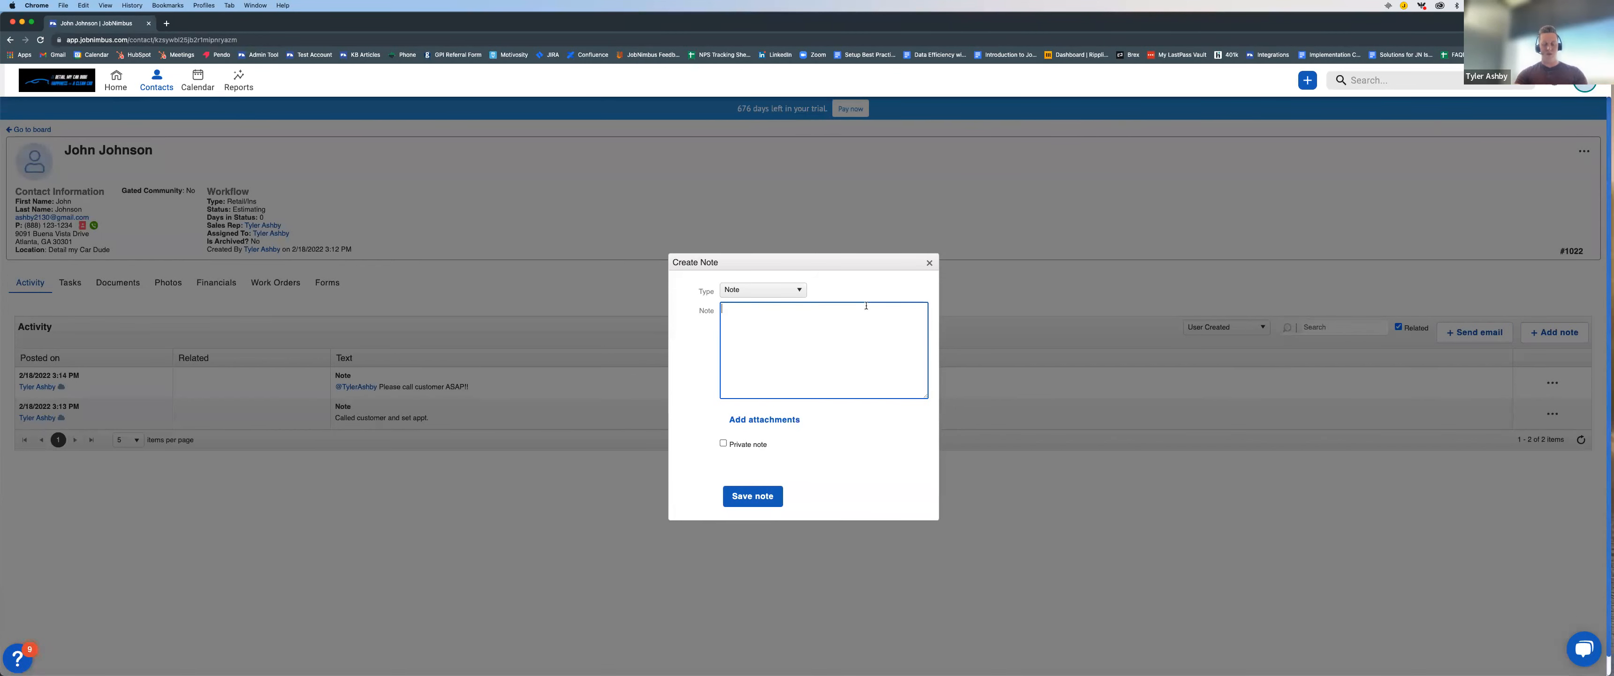
pyautogui.write('stimate has been sent')
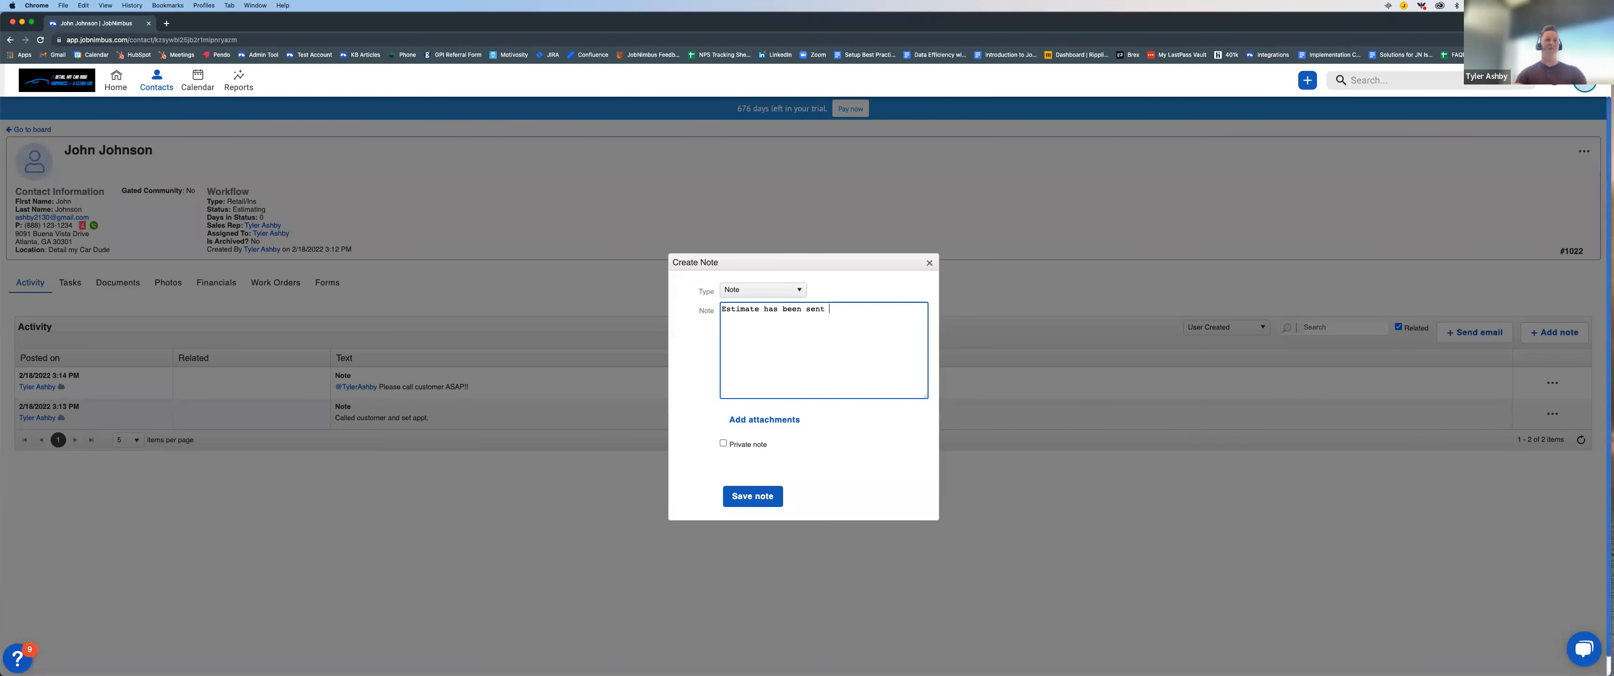
pyautogui.press('BackSpace')
pyautogui.write('. ')
pyautogui.write('and SIGNED!!')
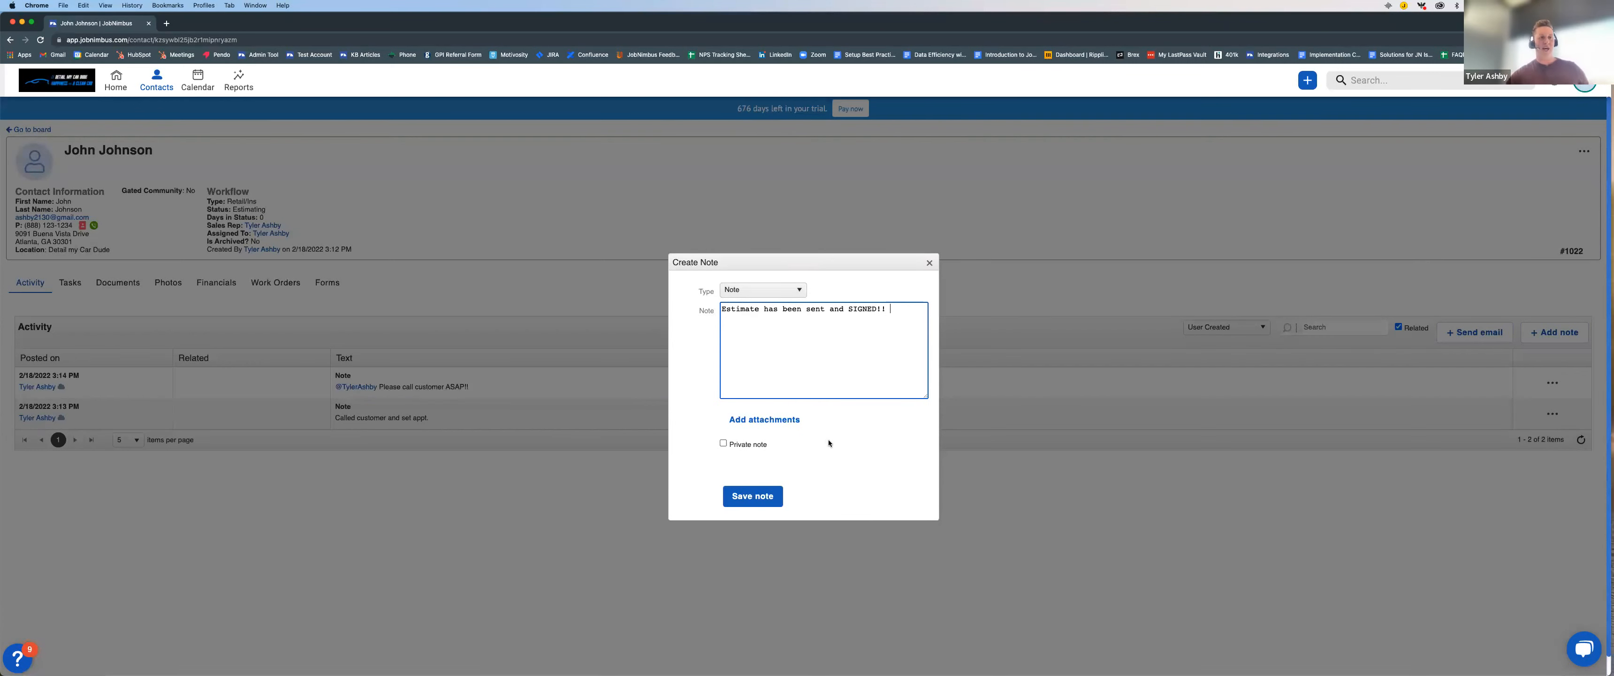
pyautogui.click(769, 499)
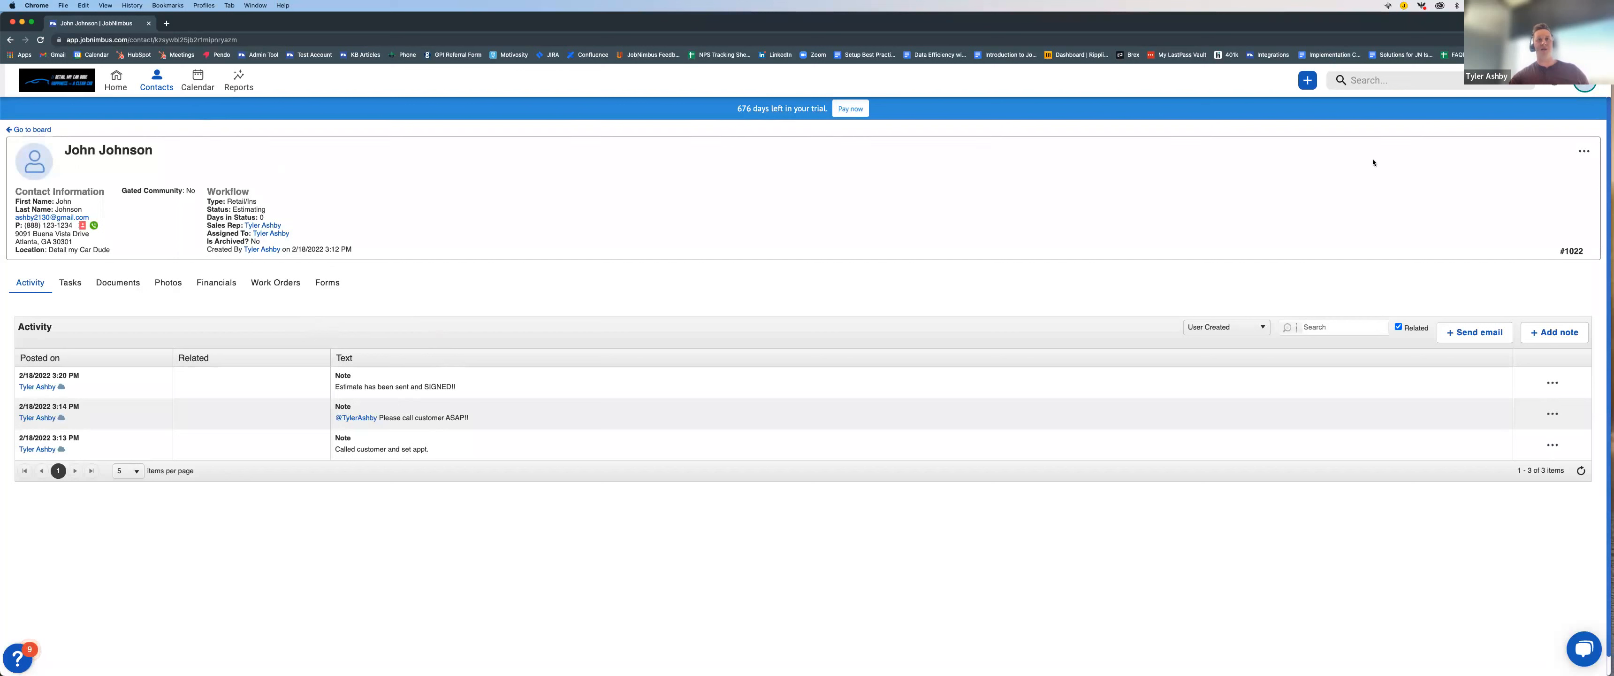
# Step: Change the contact's status to Signed Contract and return to the Sales board
pyautogui.click(1584, 153)
pyautogui.moveTo(1528, 149)
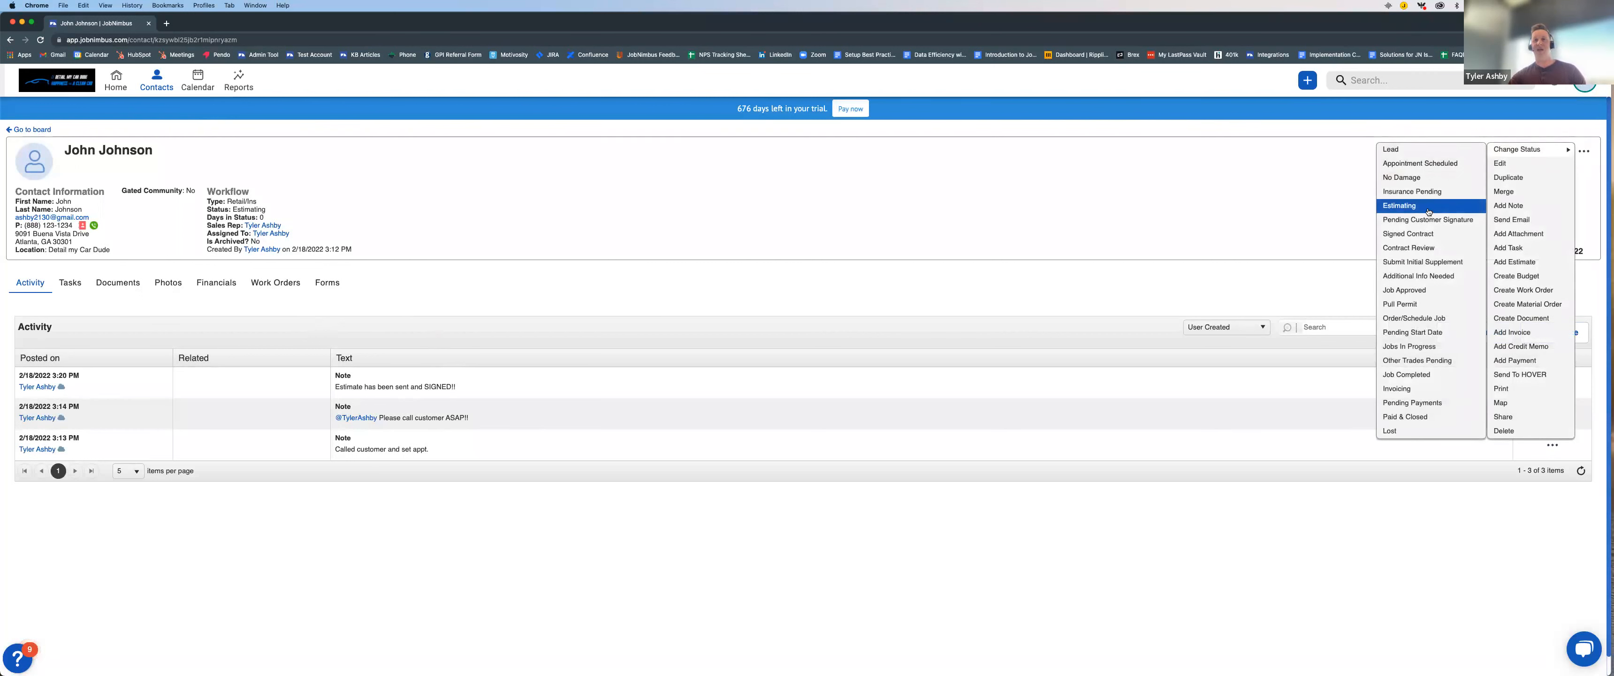
pyautogui.click(1425, 236)
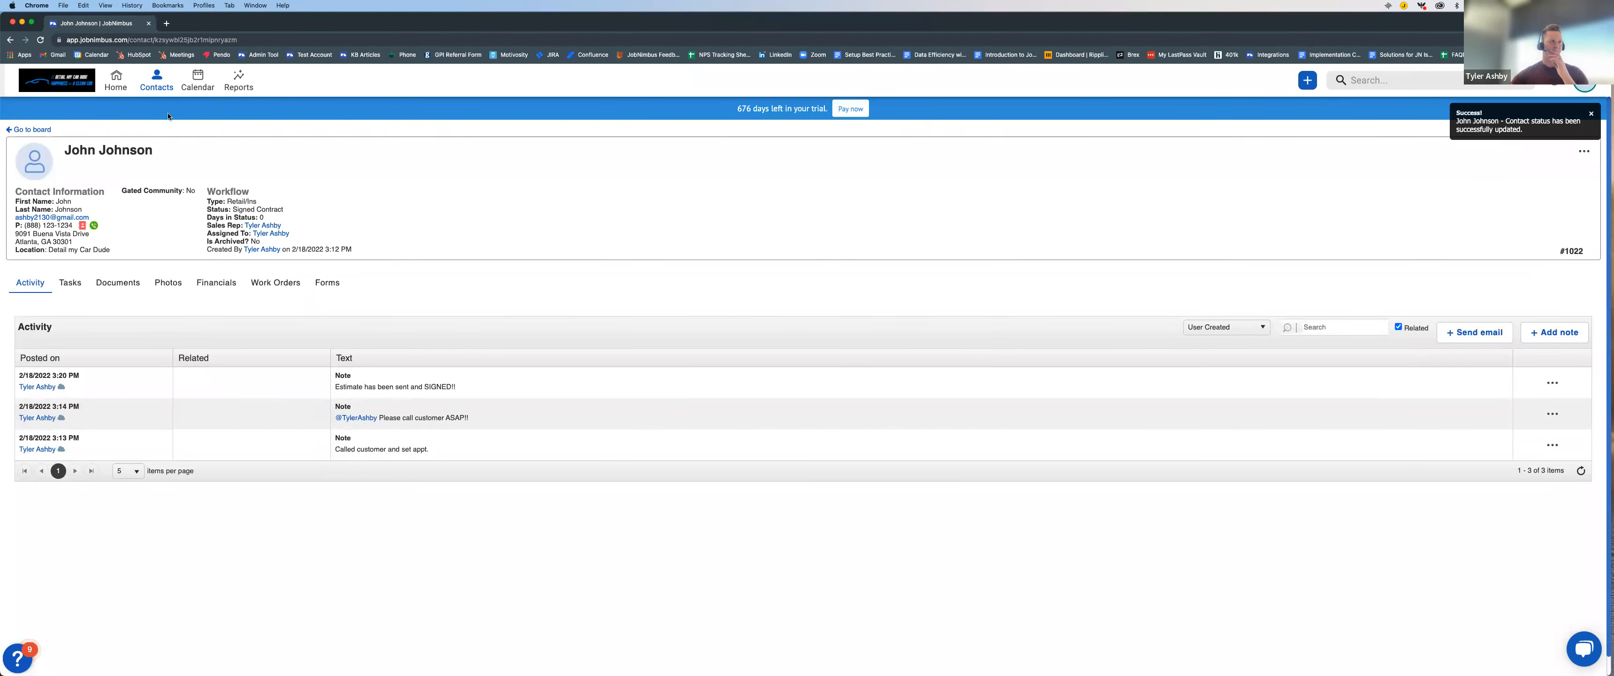
pyautogui.click(18, 130)
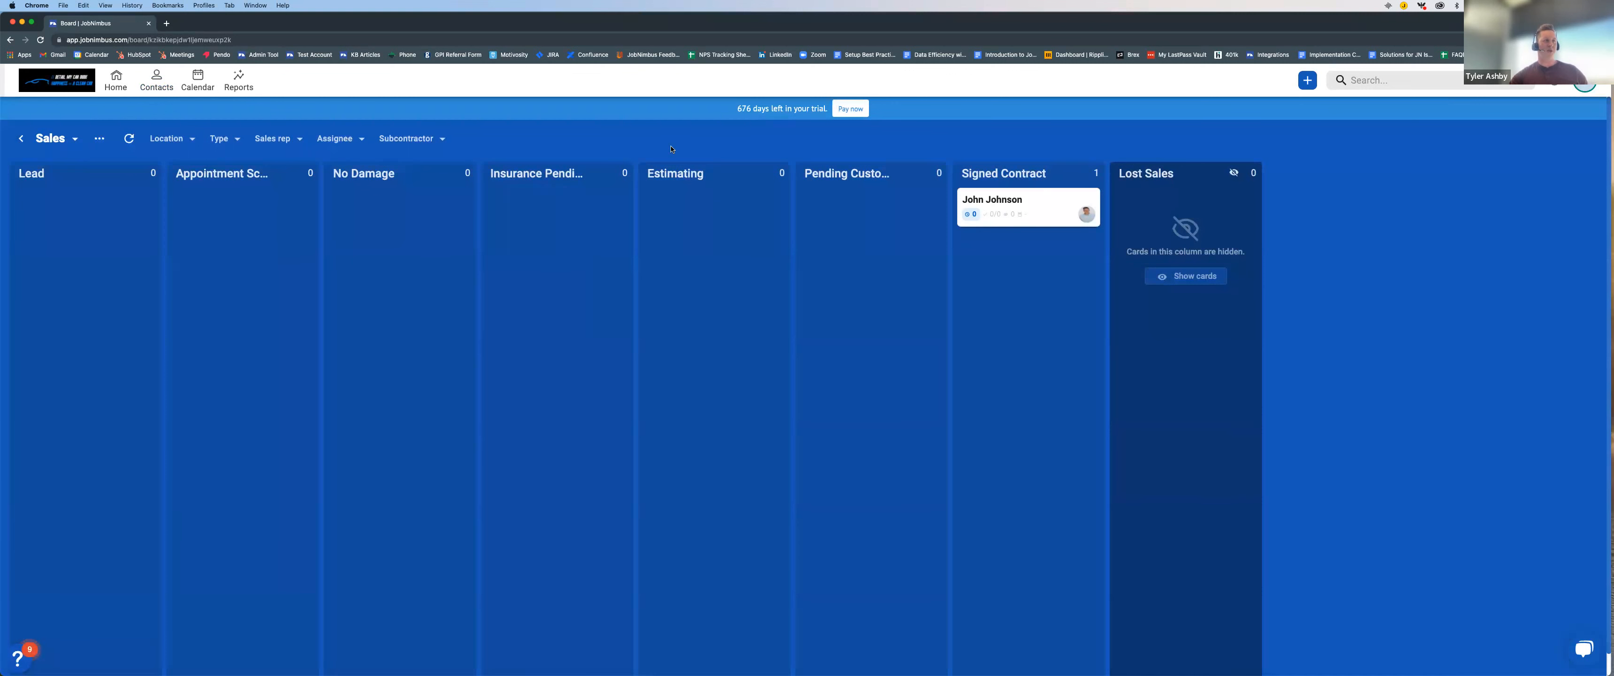
pyautogui.scroll(-1, 672, 149)
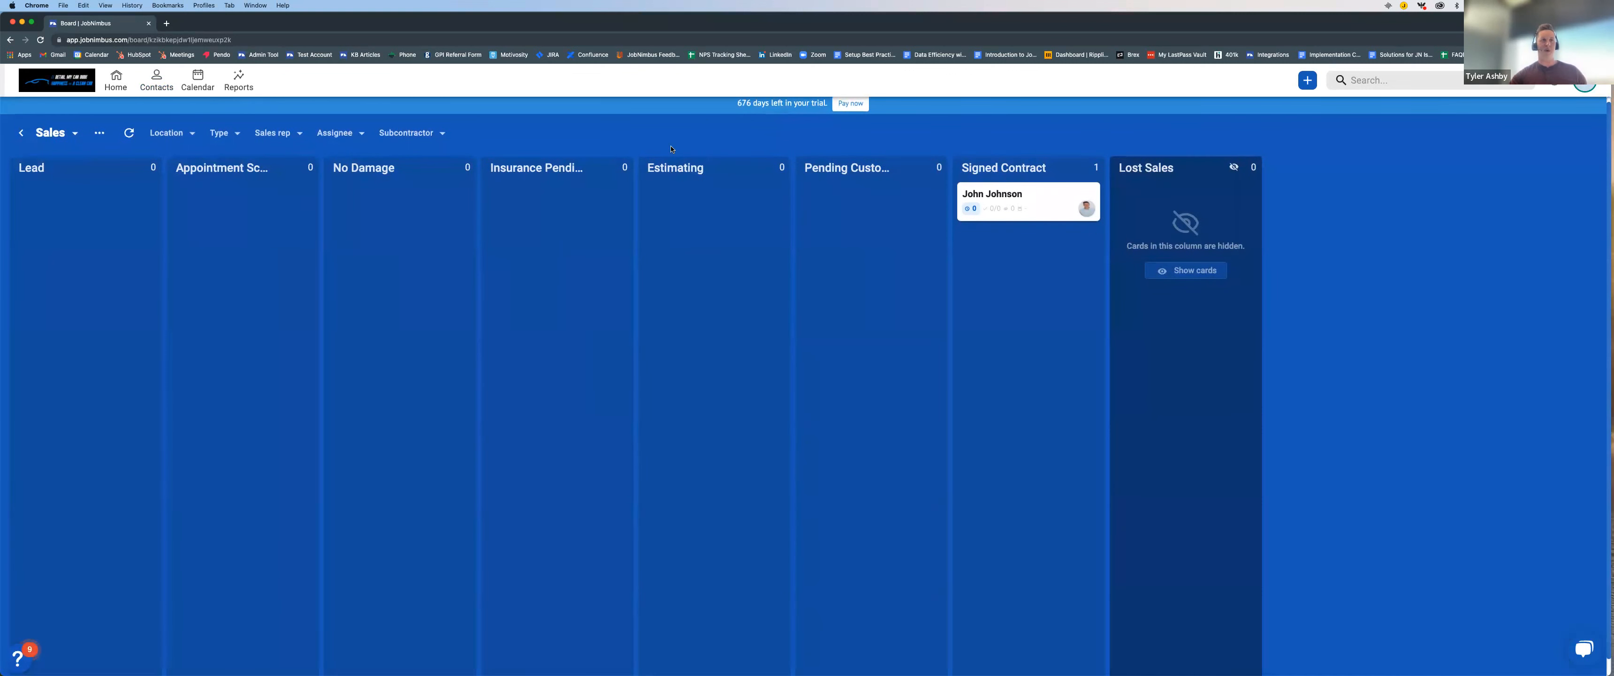
# Step: Switch to the Admin board and move the contact's card to the Job Approved column
pyautogui.click(76, 134)
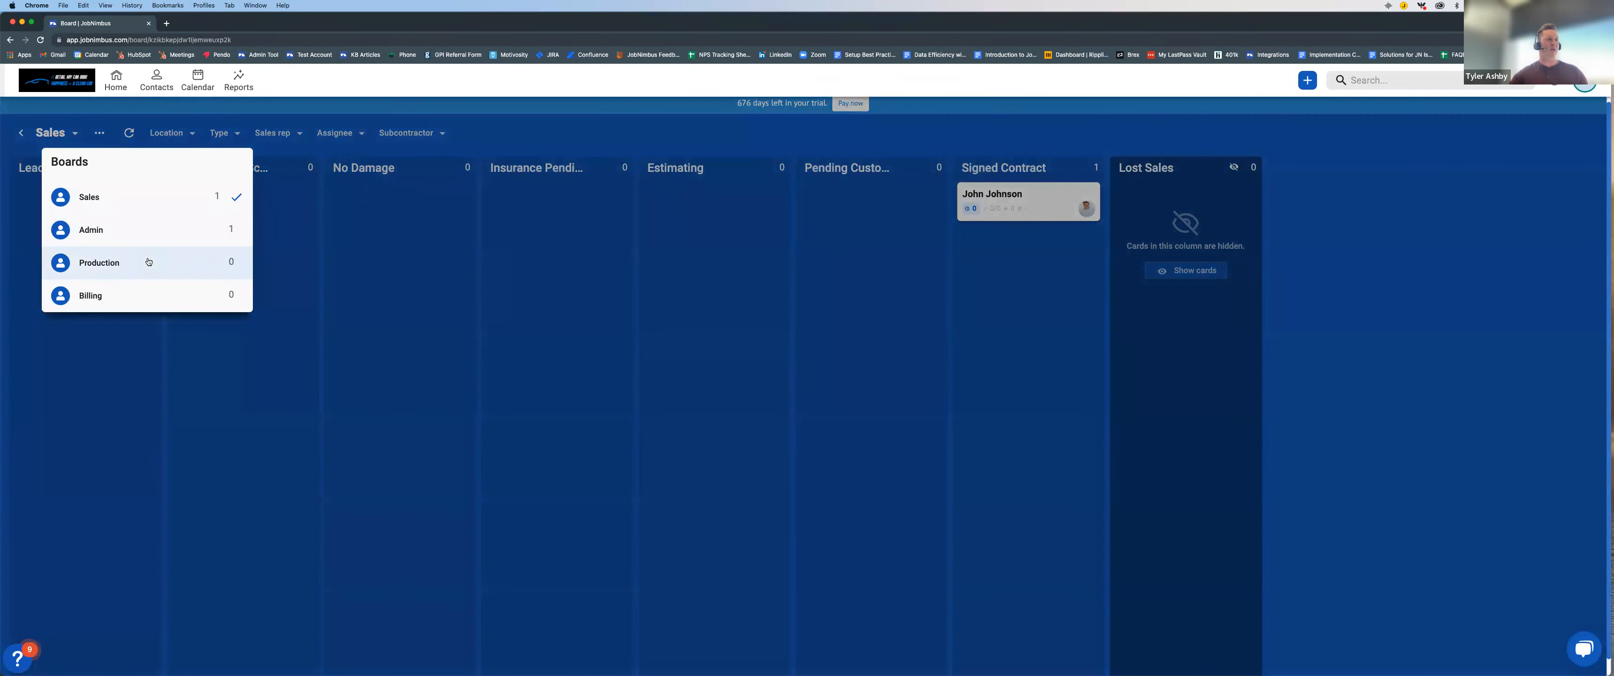
pyautogui.click(148, 232)
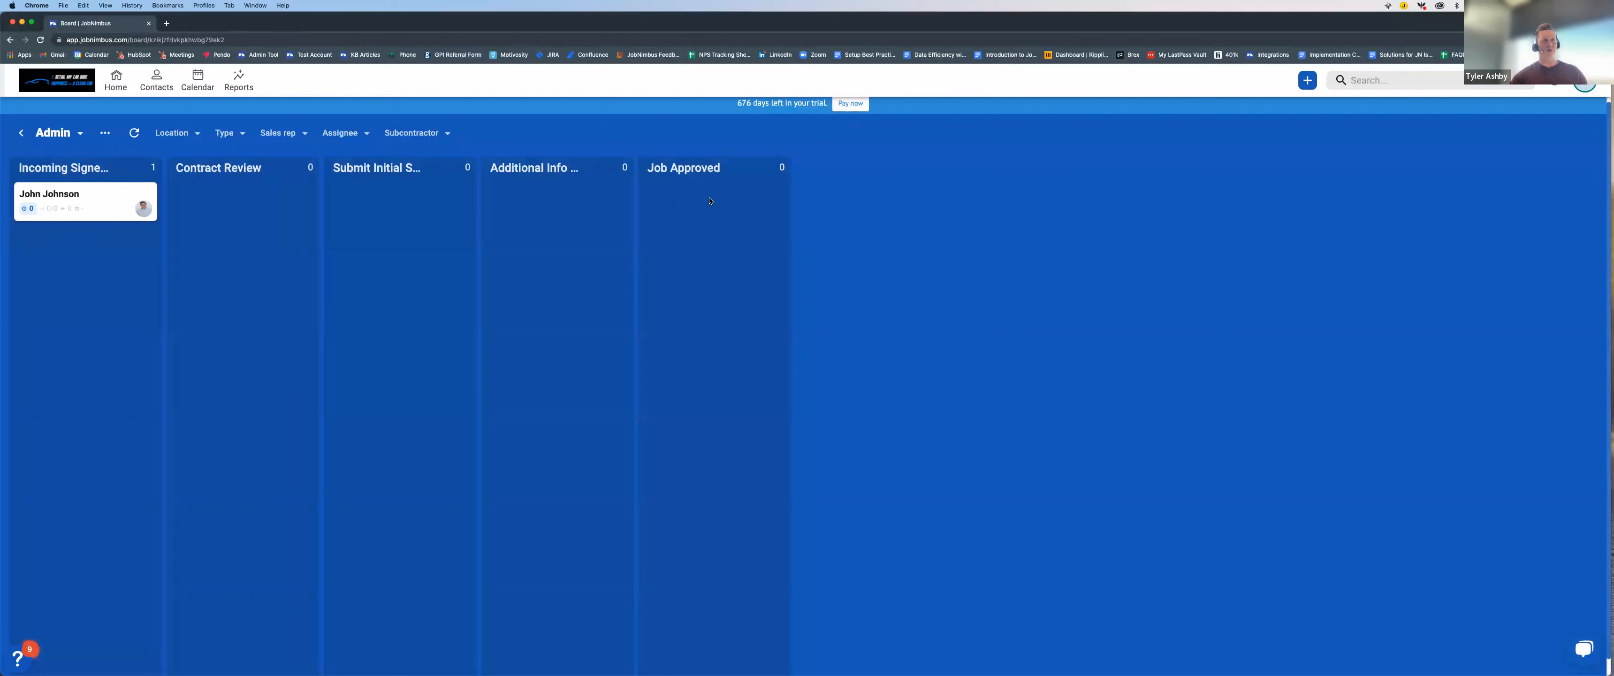
pyautogui.moveTo(97, 202); pyautogui.dragTo(717, 204)
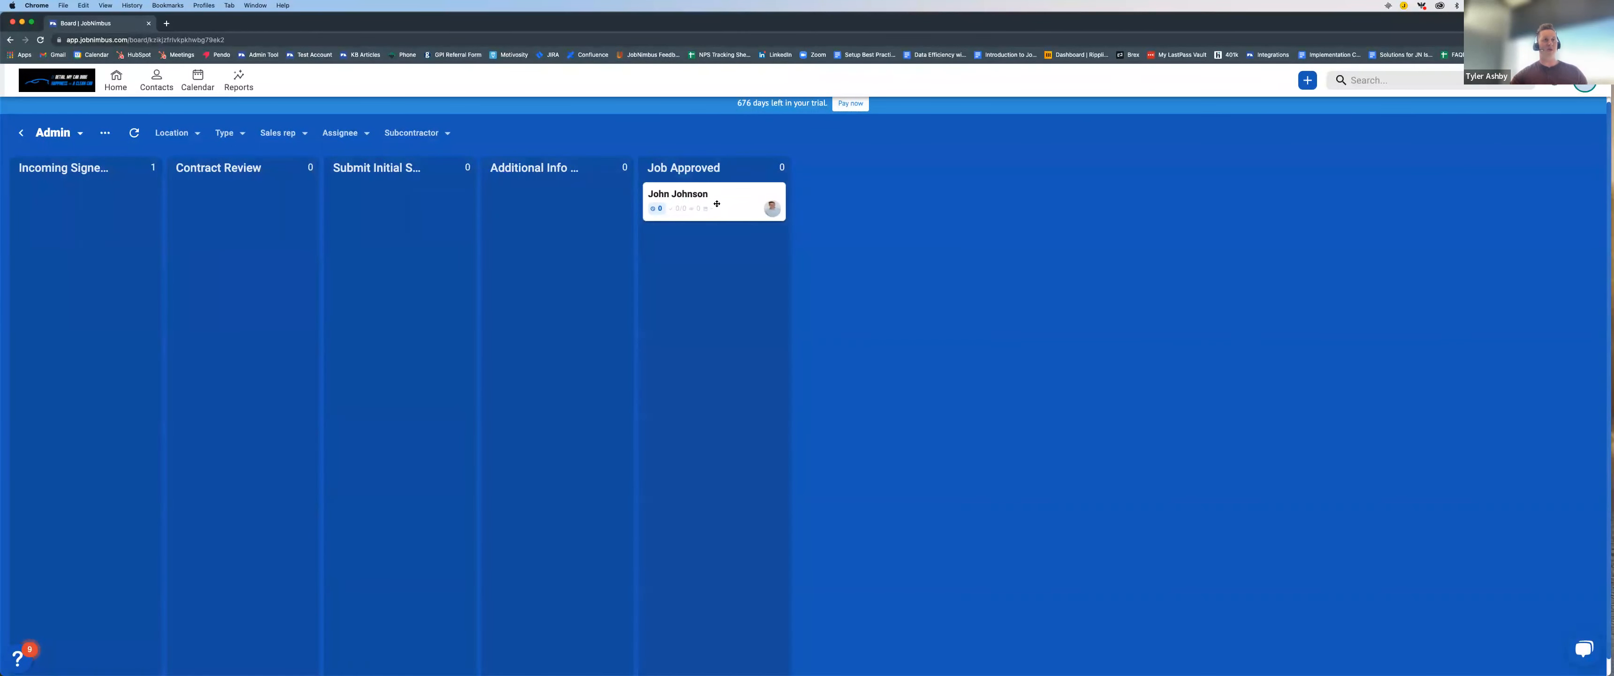
# Step: Open the approved contact from the Production board and start a new task in its task list
pyautogui.click(74, 134)
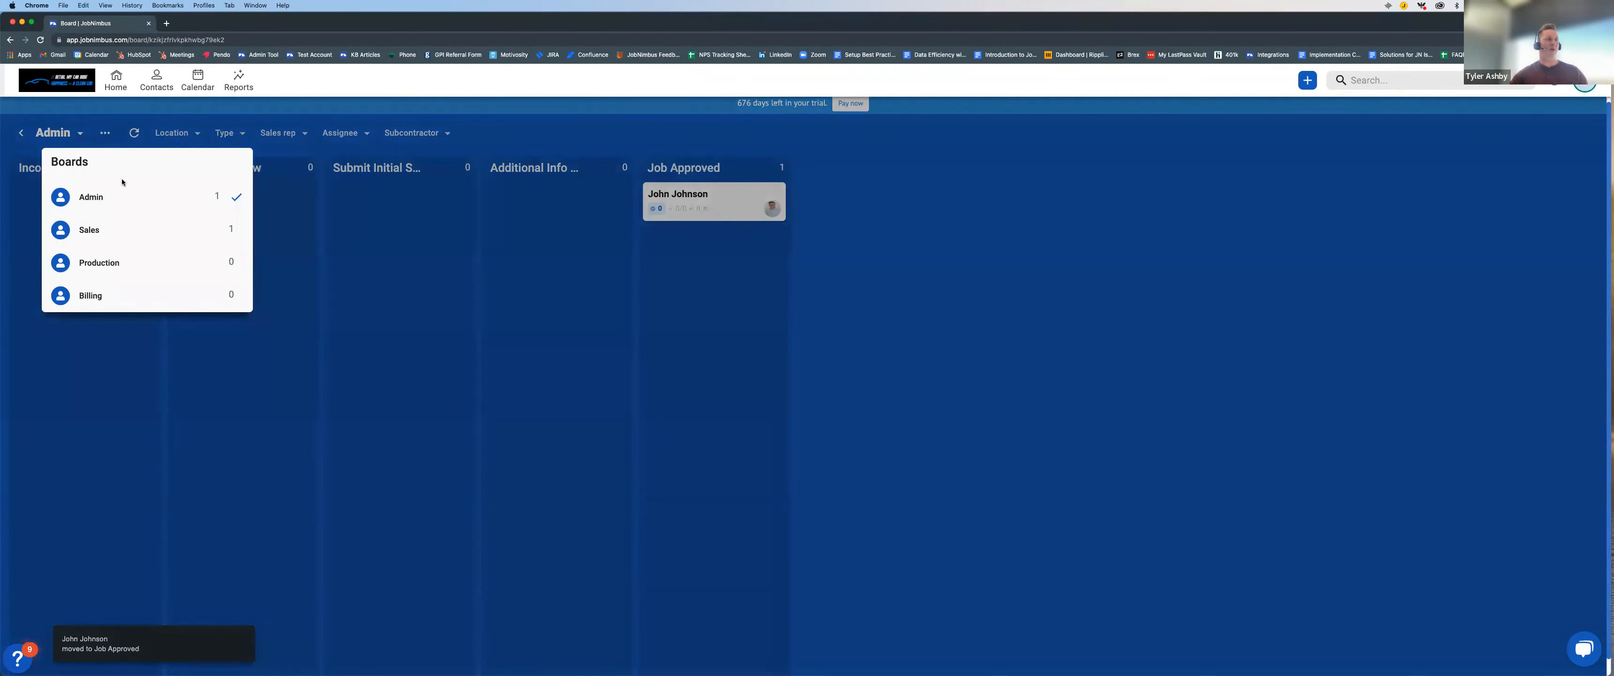
pyautogui.click(149, 264)
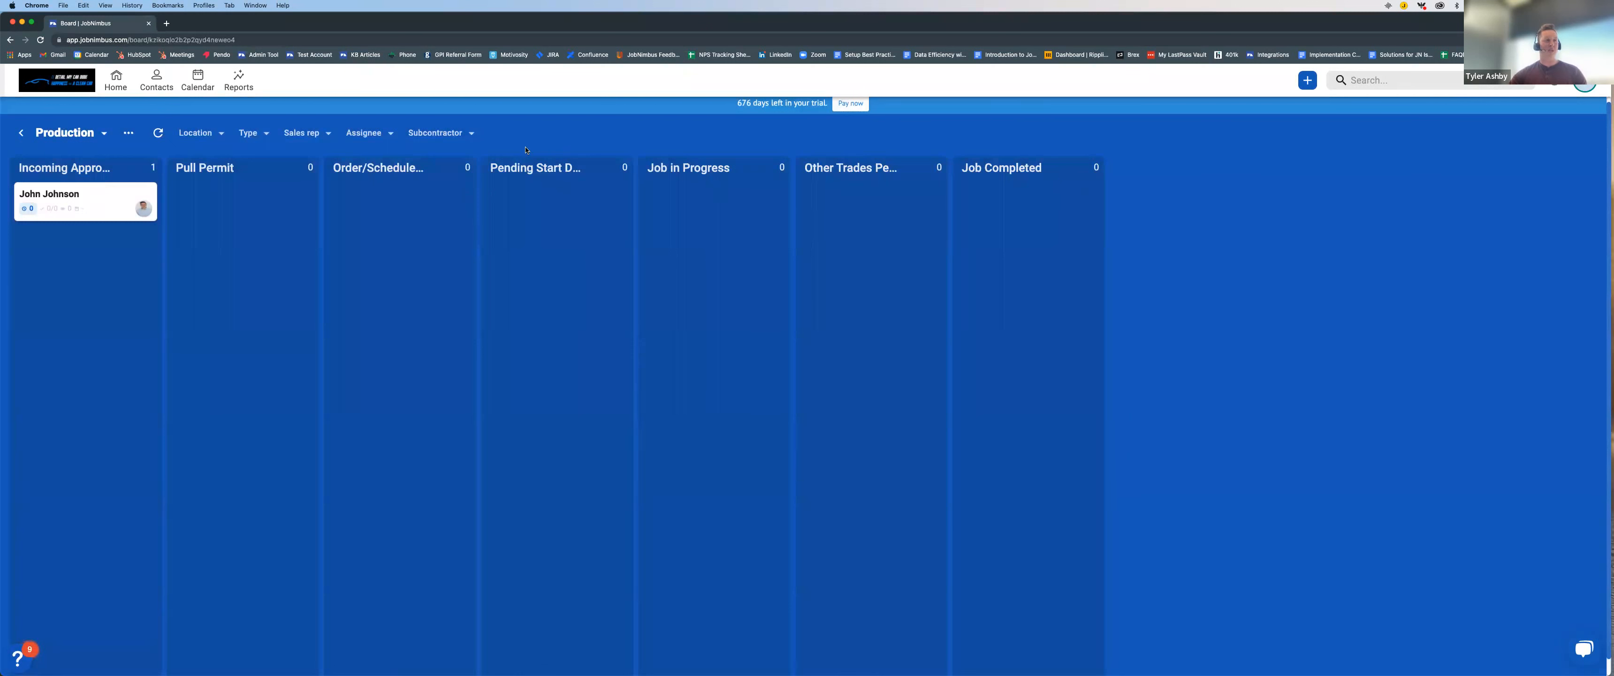
pyautogui.click(95, 197)
pyautogui.click(67, 287)
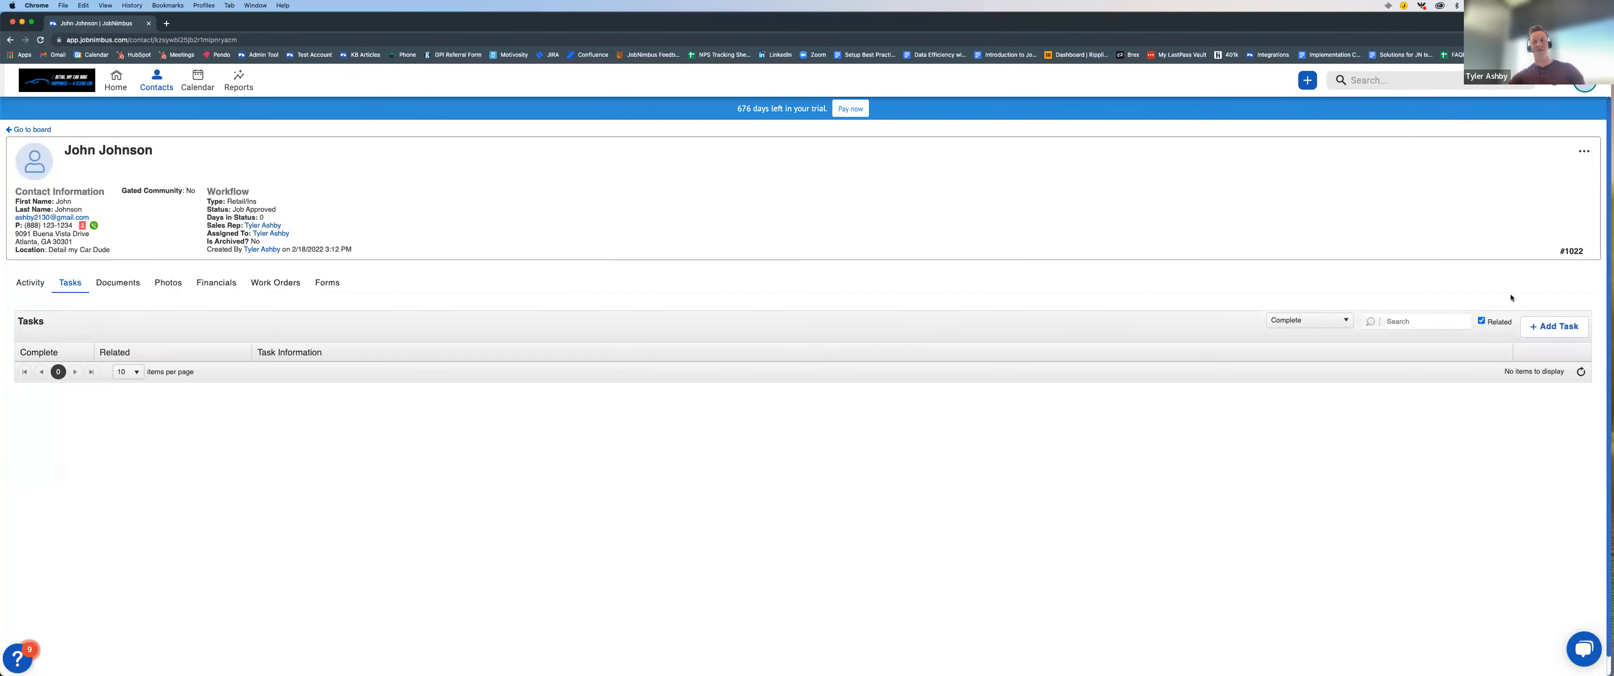
pyautogui.click(1562, 327)
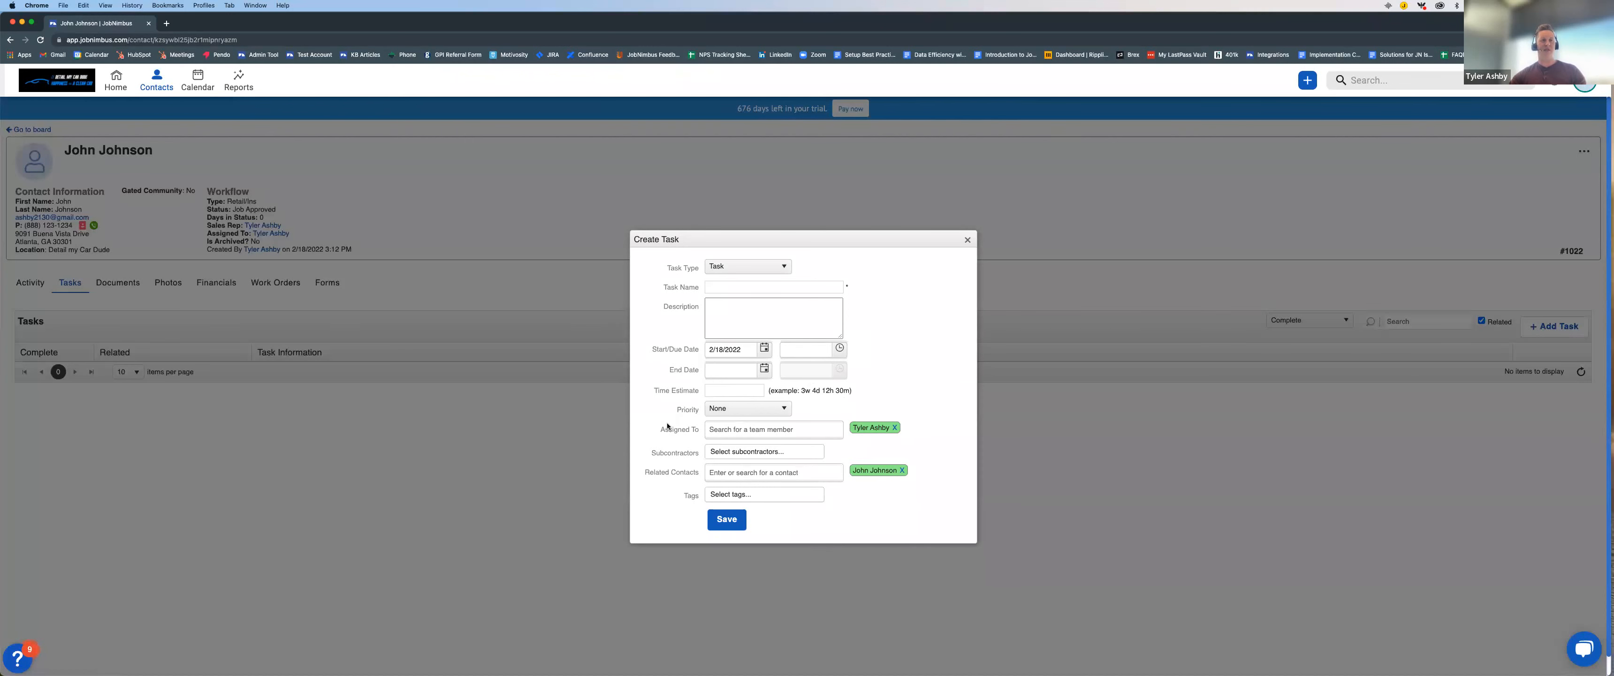
pyautogui.moveTo(644, 475); pyautogui.dragTo(697, 475)
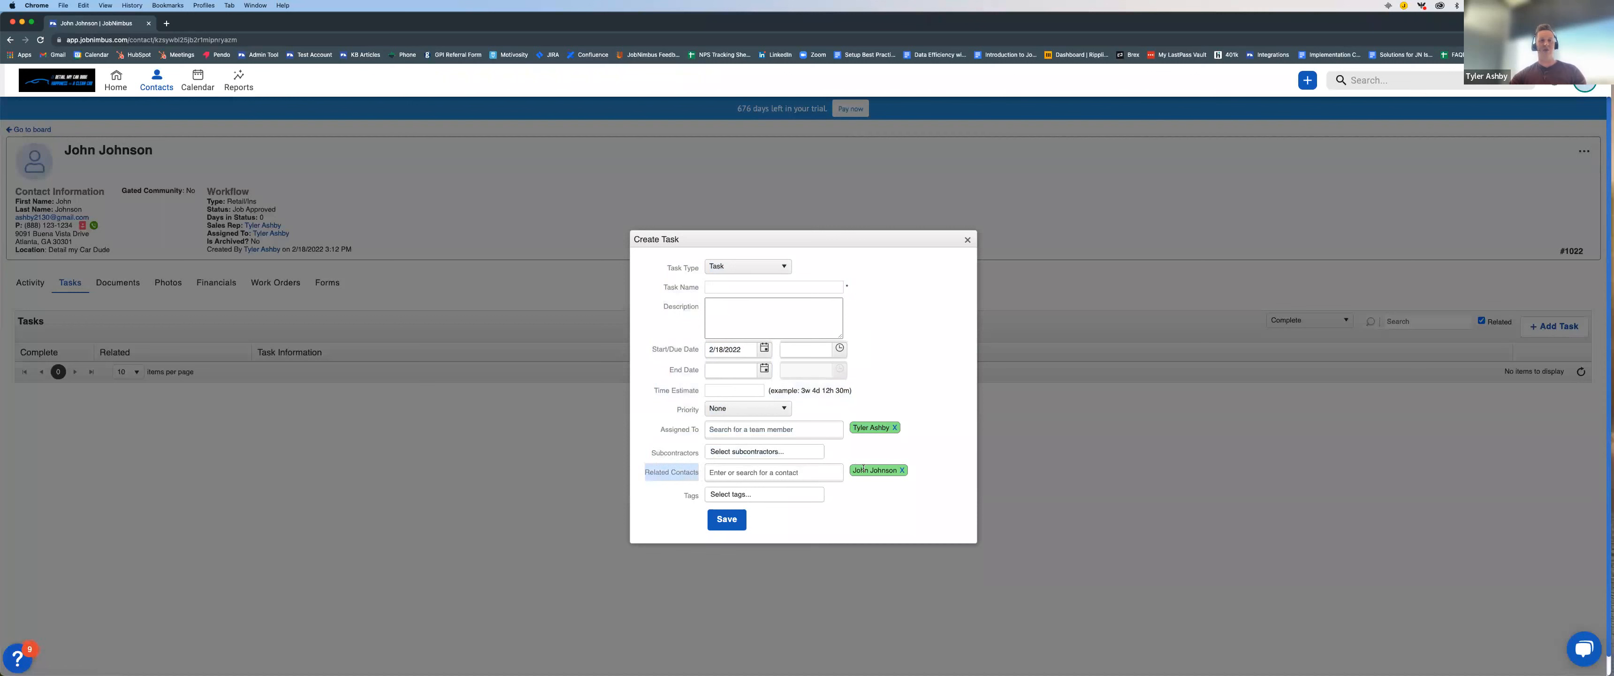
pyautogui.click(890, 316)
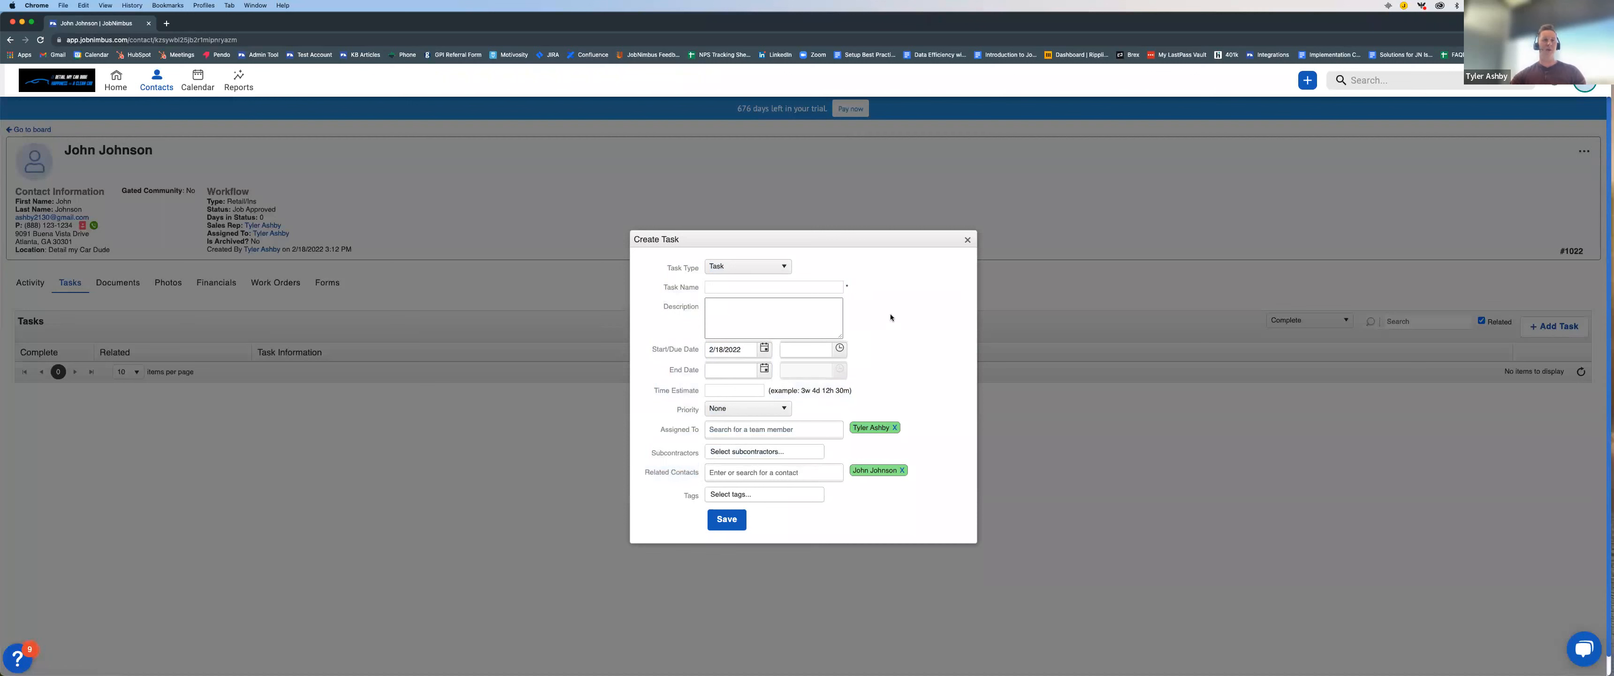
# Step: Set the task type to Task, name it "Order Material" and enter the description "Make sure everything is ready to go"
pyautogui.click(779, 267)
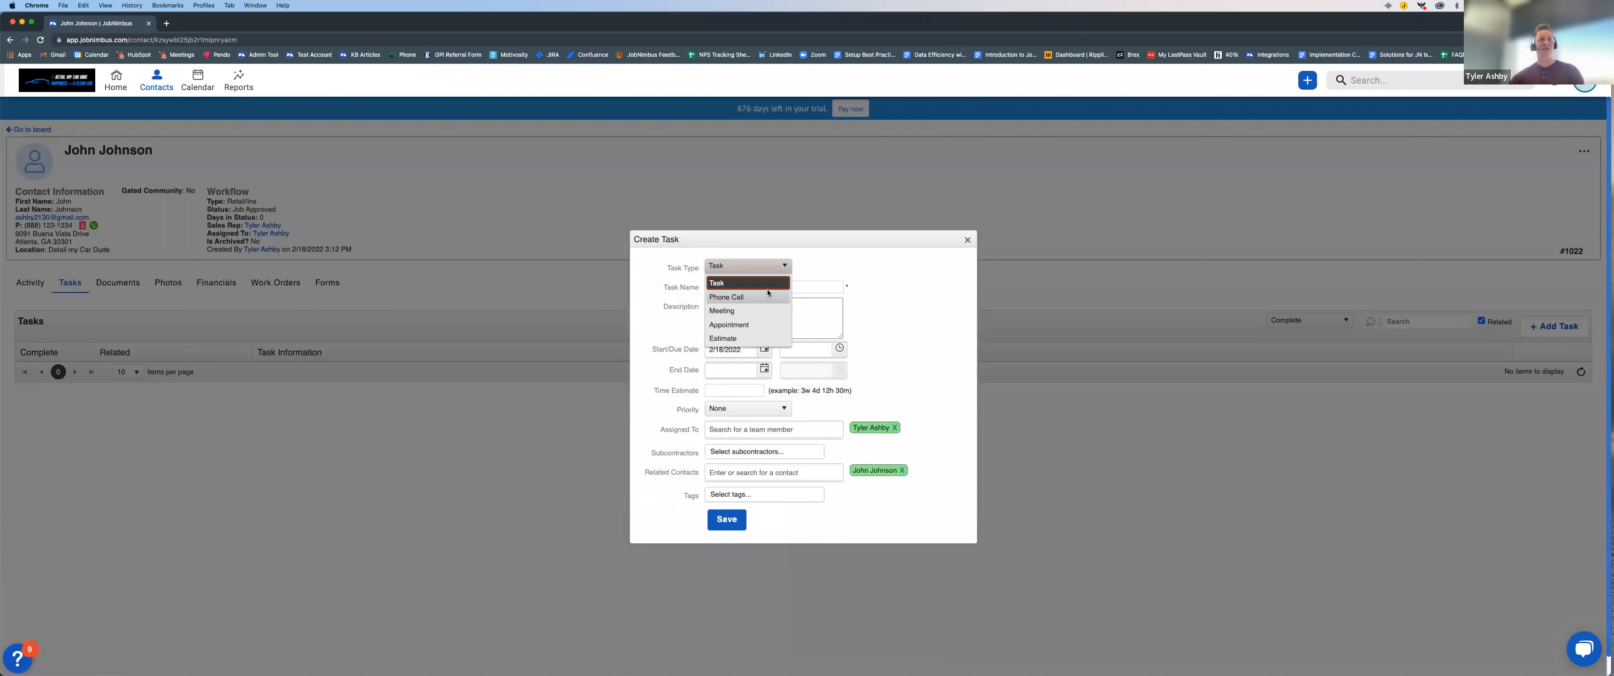
pyautogui.click(737, 283)
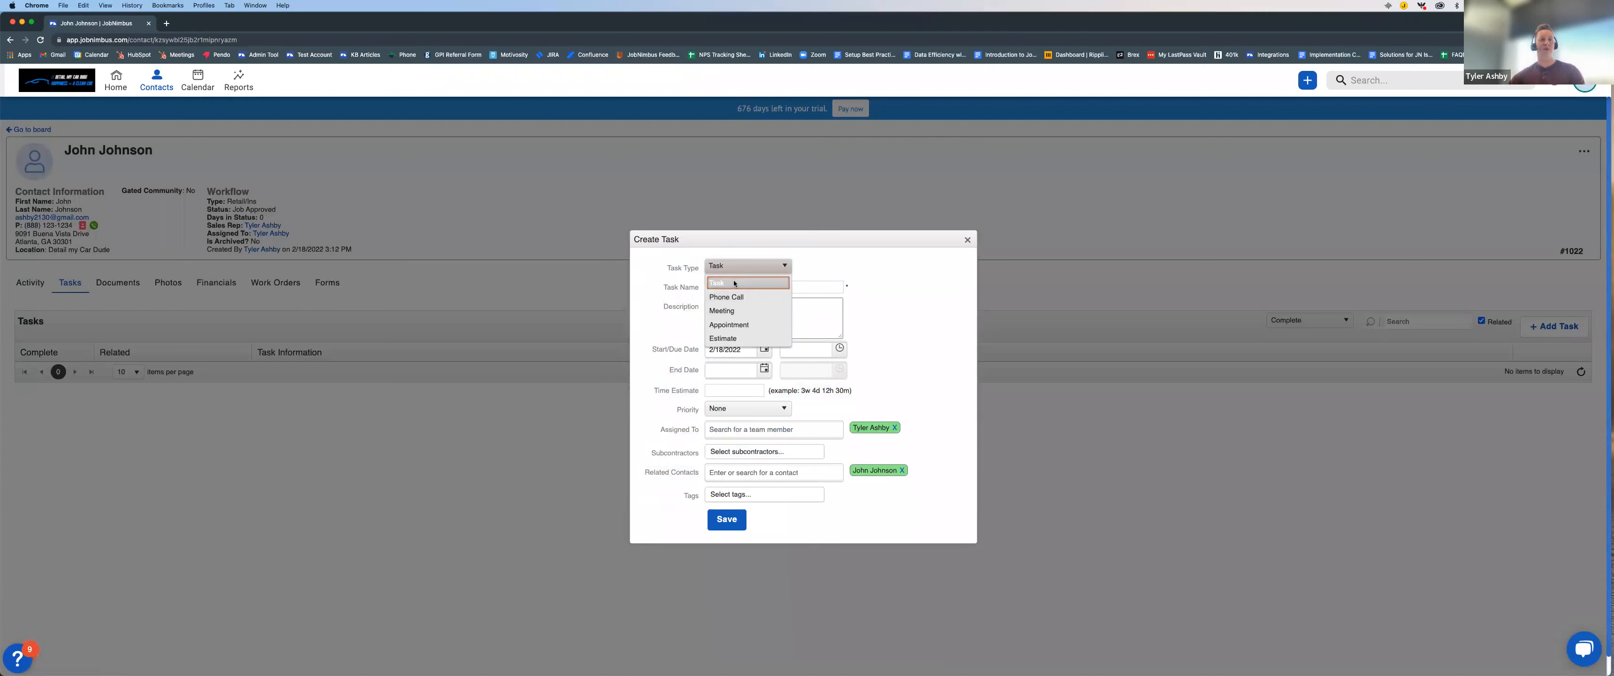
pyautogui.click(754, 286)
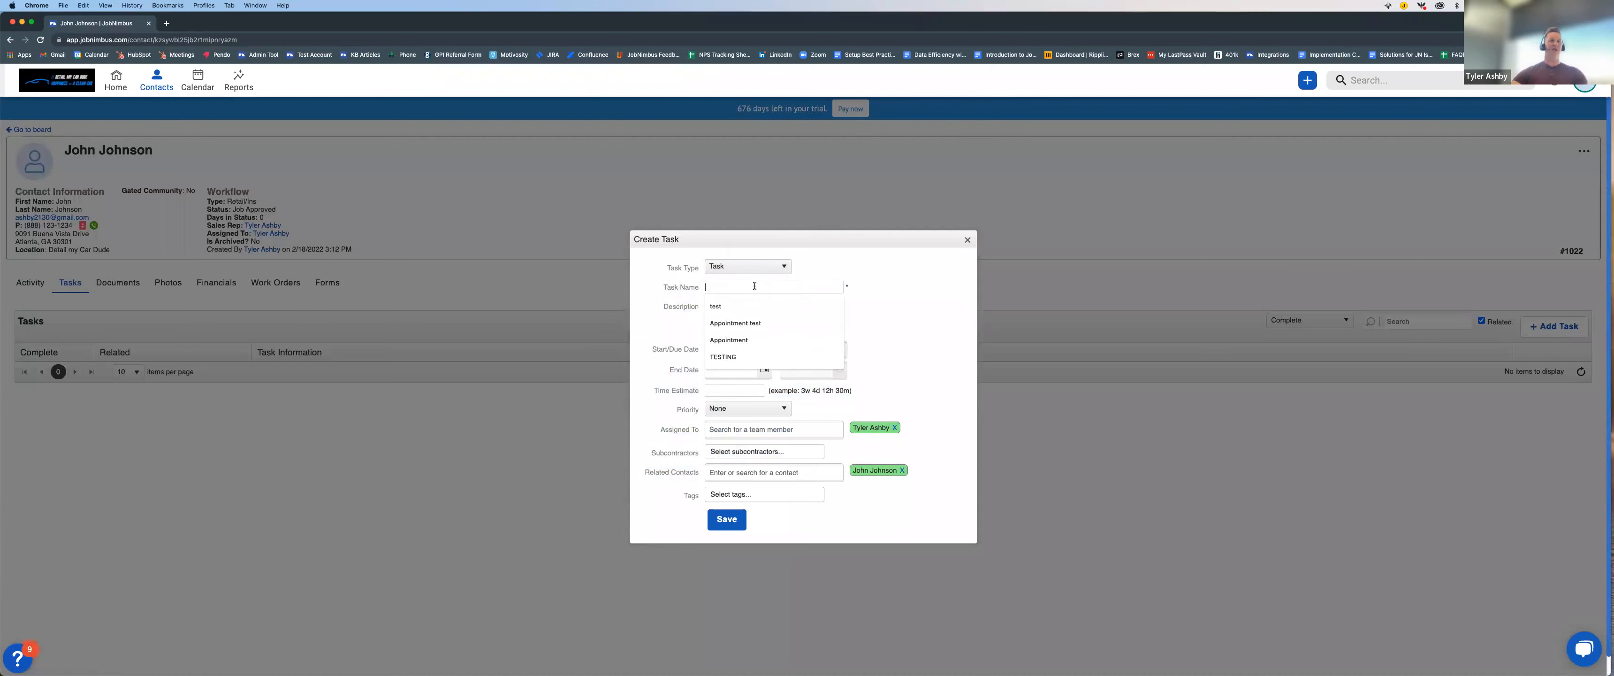
pyautogui.write('Order Material')
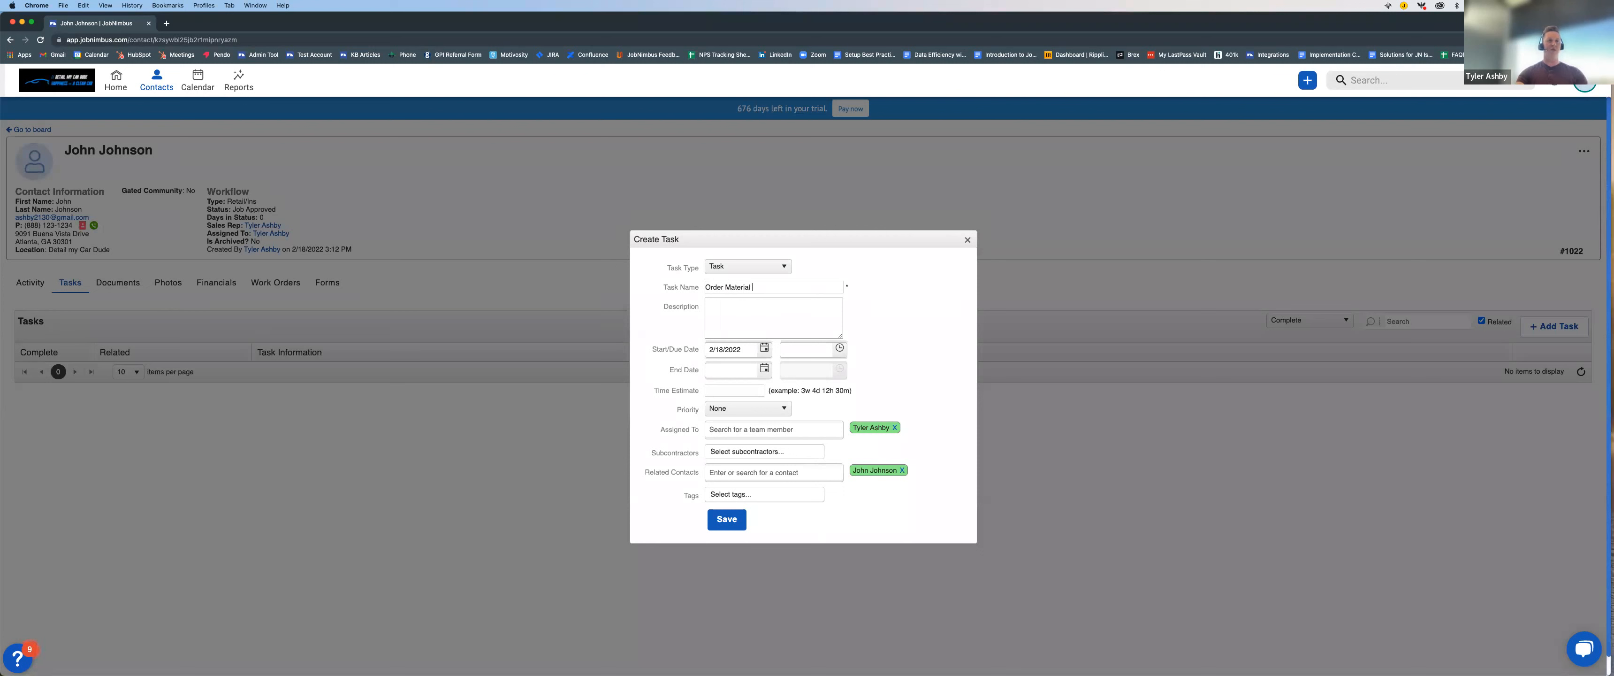
pyautogui.click(759, 312)
pyautogui.write('Mak')
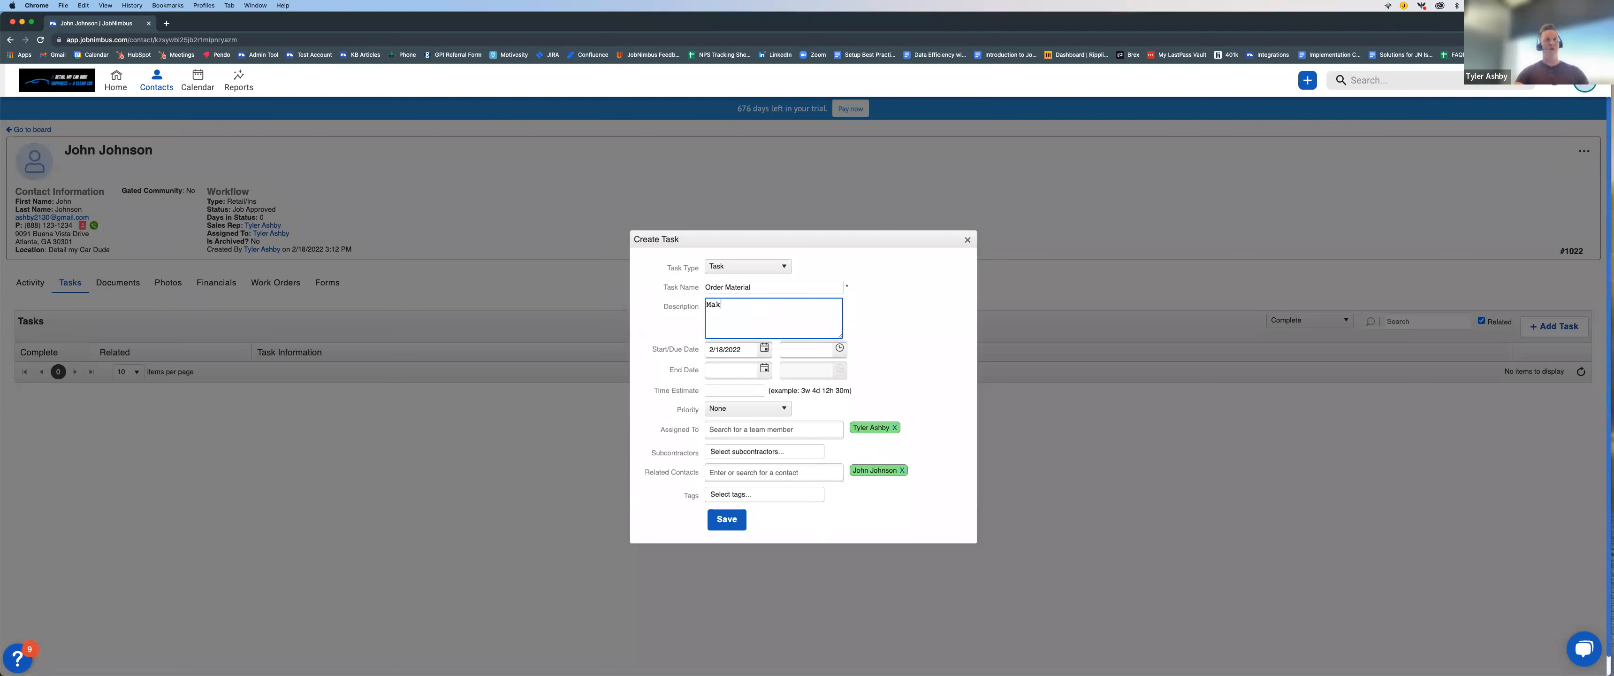
pyautogui.write('e sure everything is ready to go')
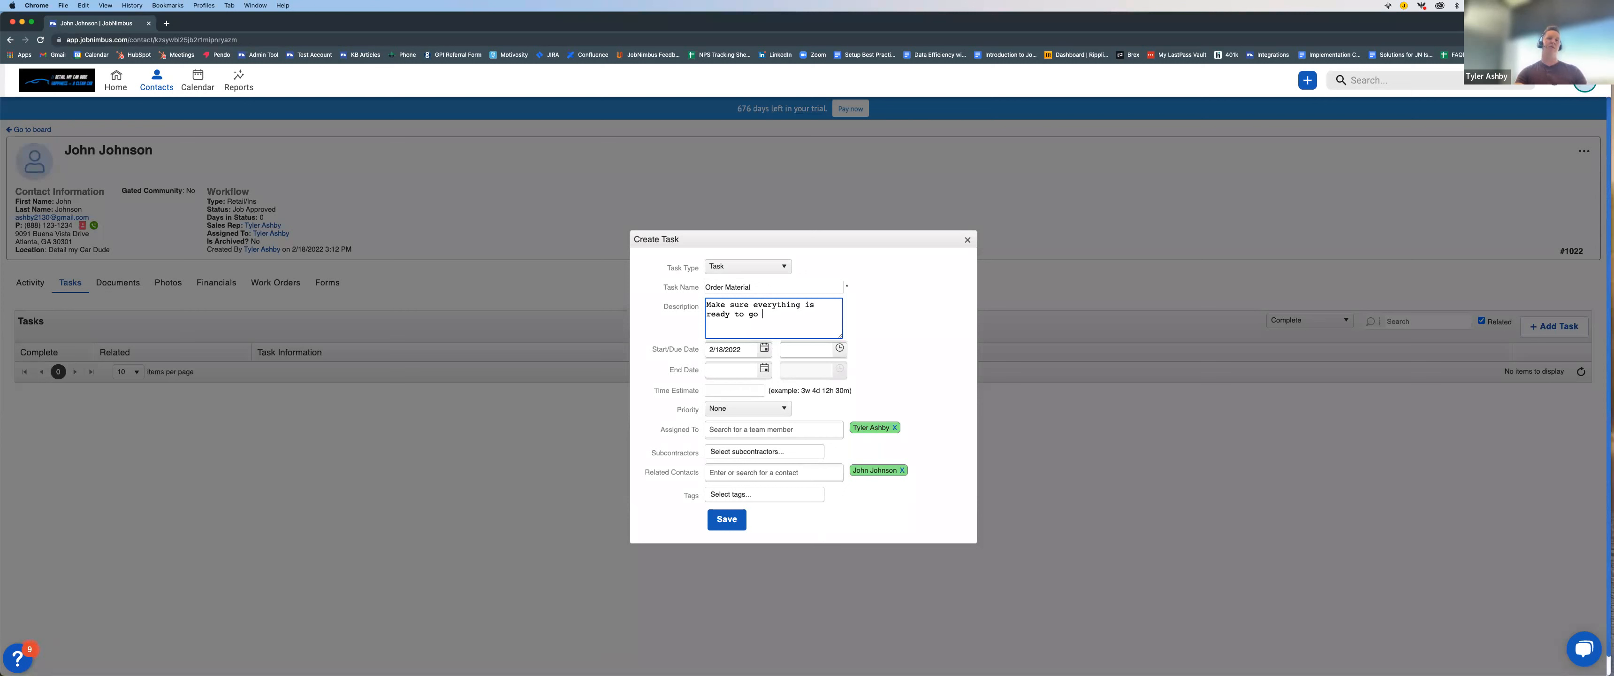
pyautogui.click(877, 332)
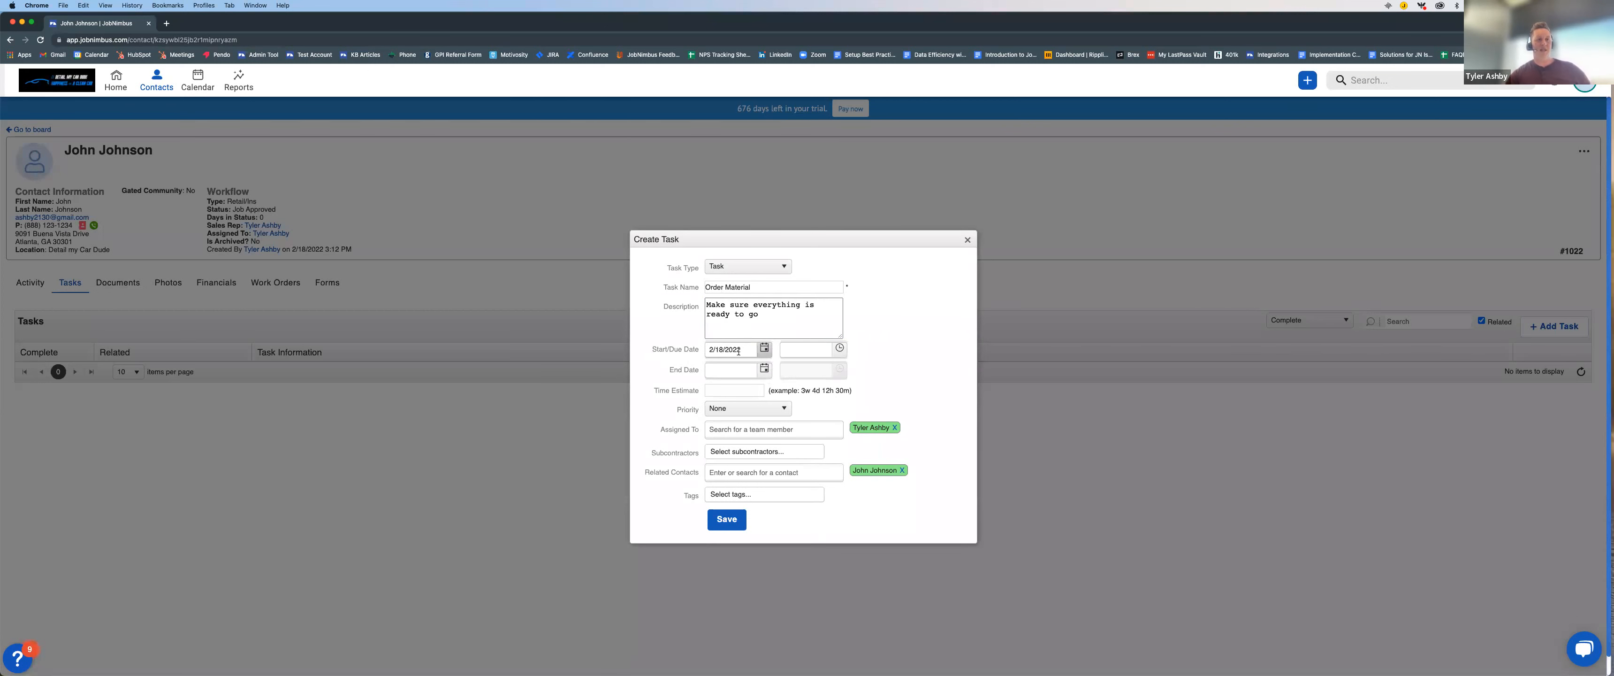
# Step: Set the task's start/due date to 2/21/2022 and its priority to High, and save the task
pyautogui.click(765, 350)
pyautogui.click(765, 349)
pyautogui.click(765, 349)
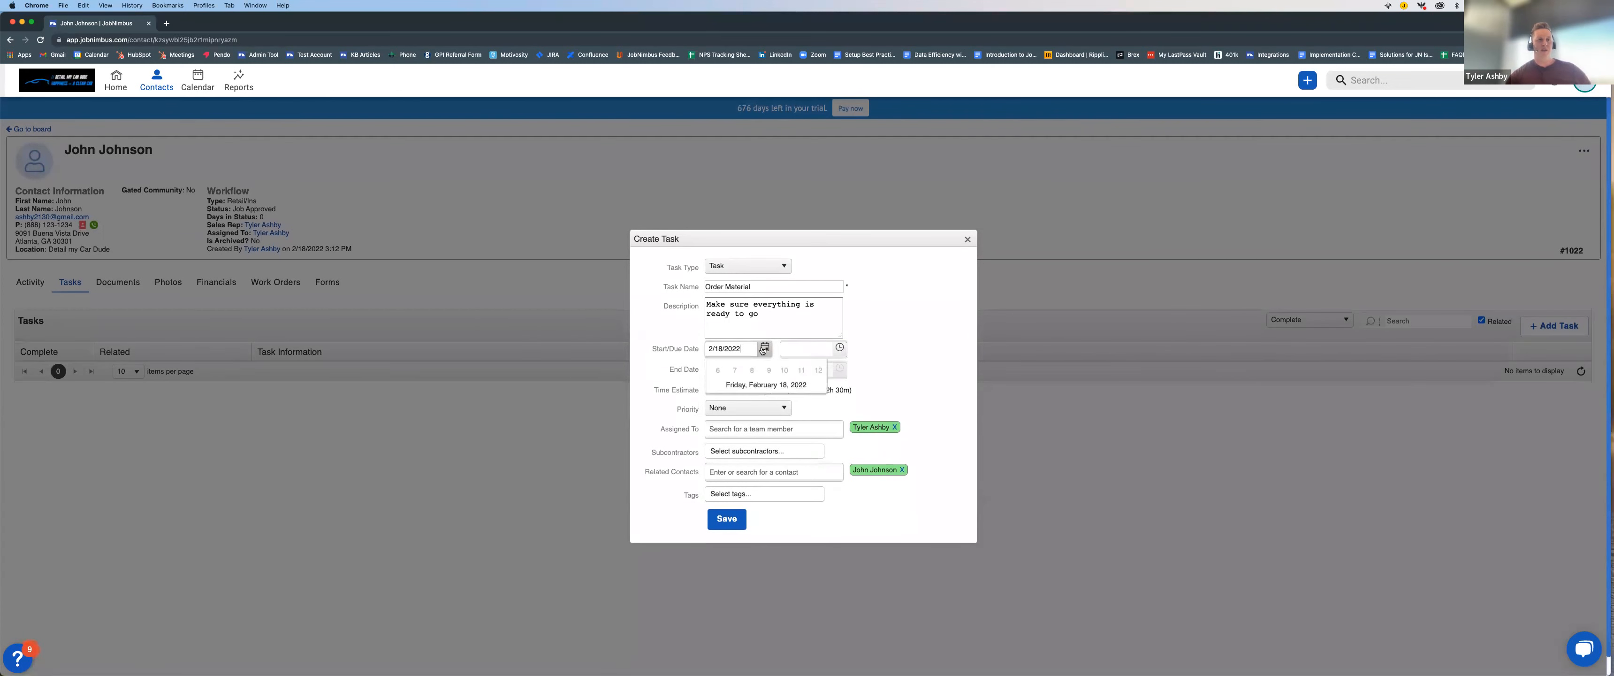
pyautogui.click(732, 441)
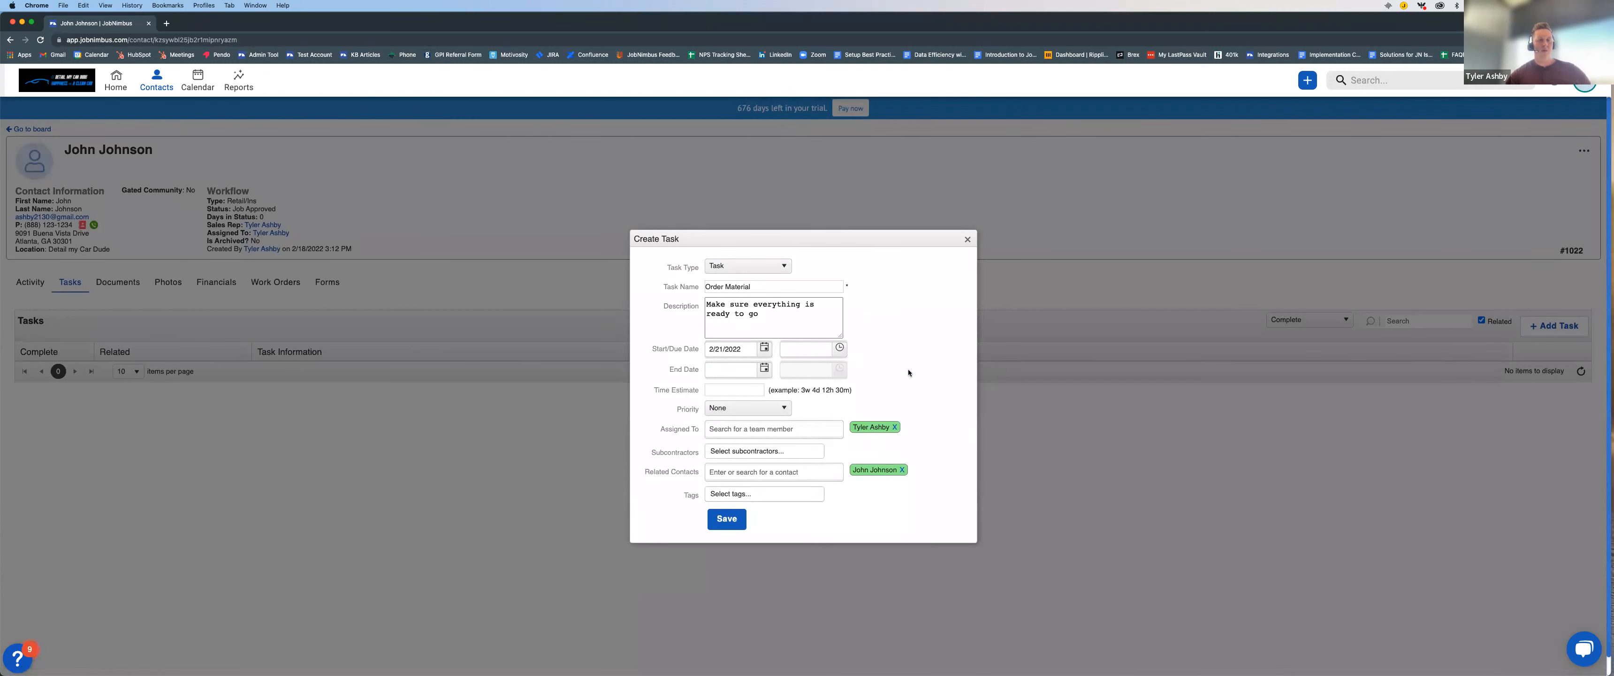
pyautogui.scroll(-1, 890, 351)
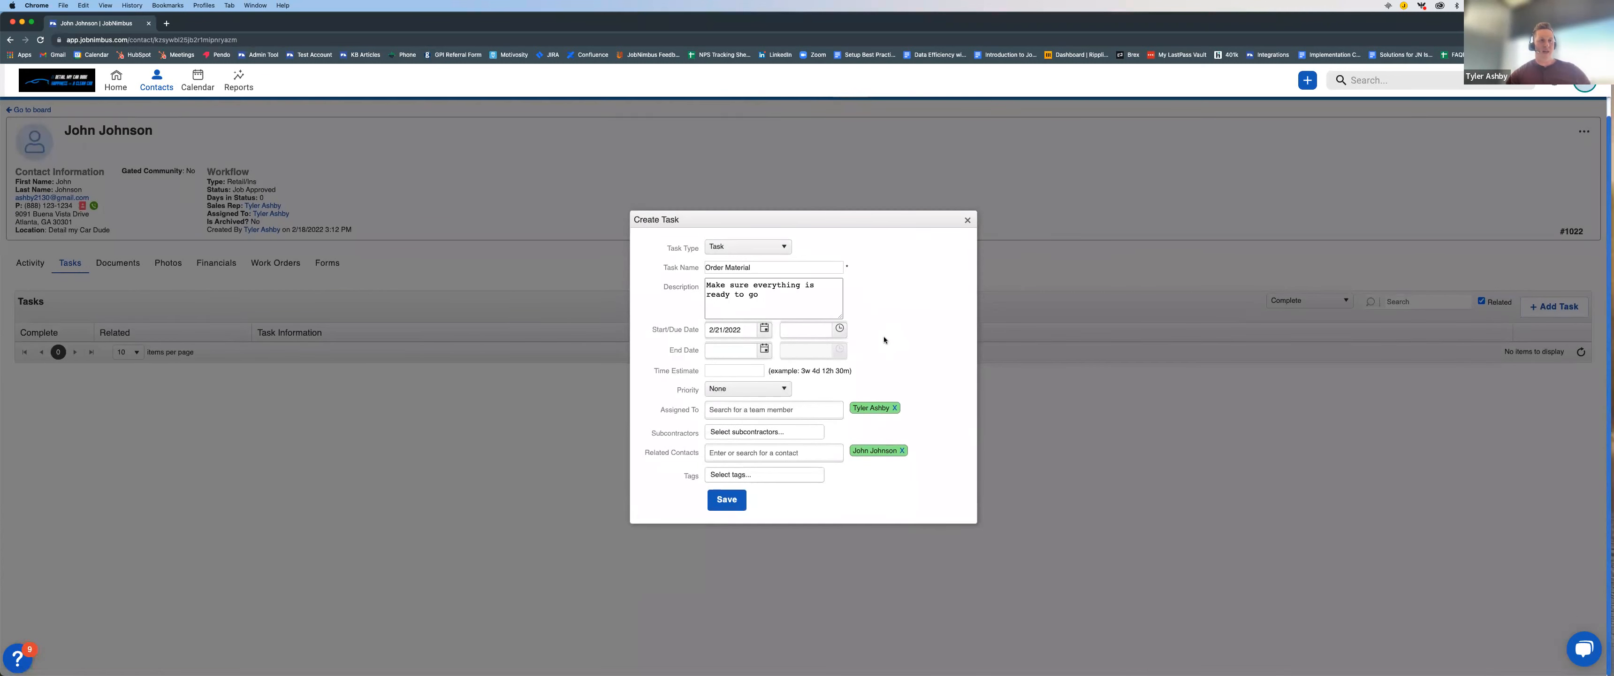
pyautogui.click(748, 393)
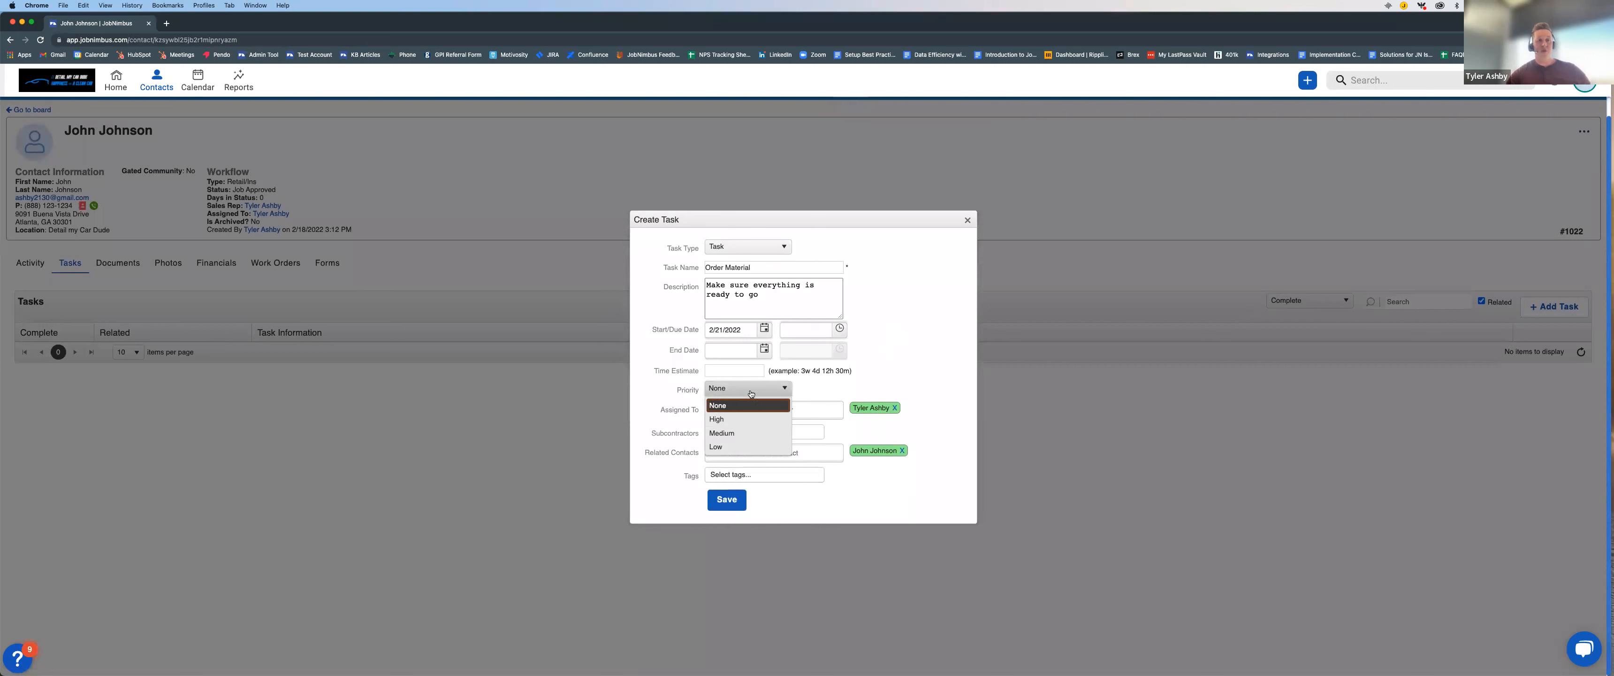
pyautogui.click(758, 420)
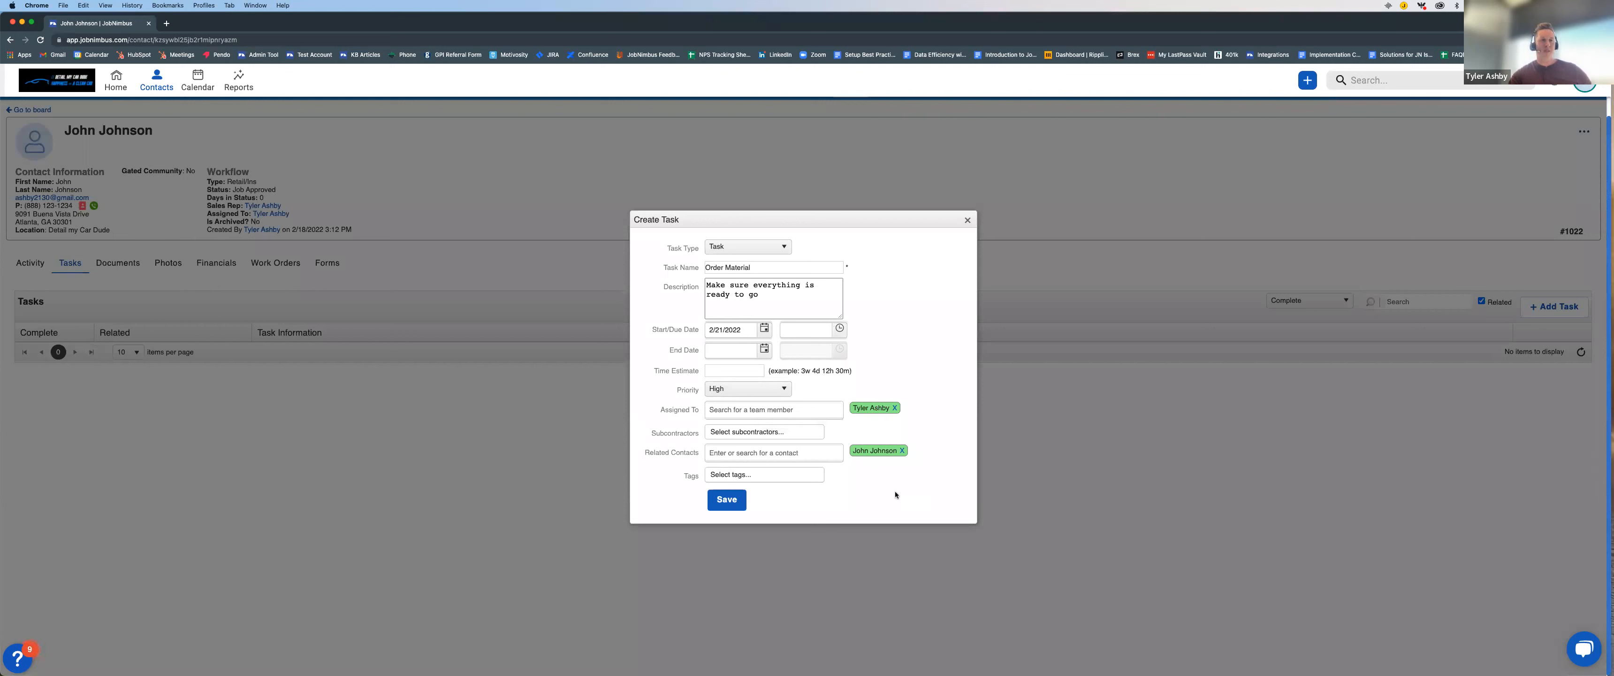
pyautogui.click(736, 497)
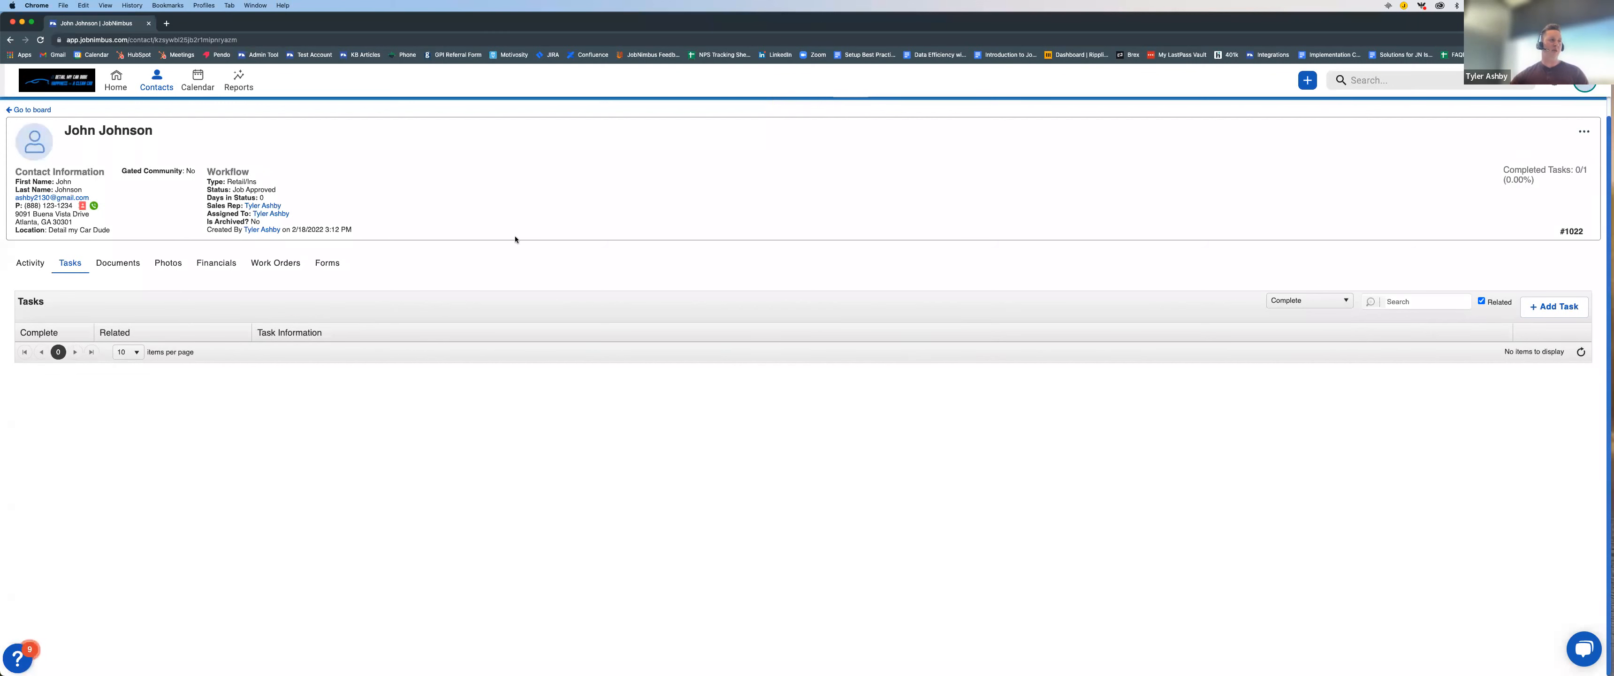
# Step: Find the Order Material task in the calendar week of February 21–25, 2022, view its details, and open its related contact
pyautogui.click(198, 79)
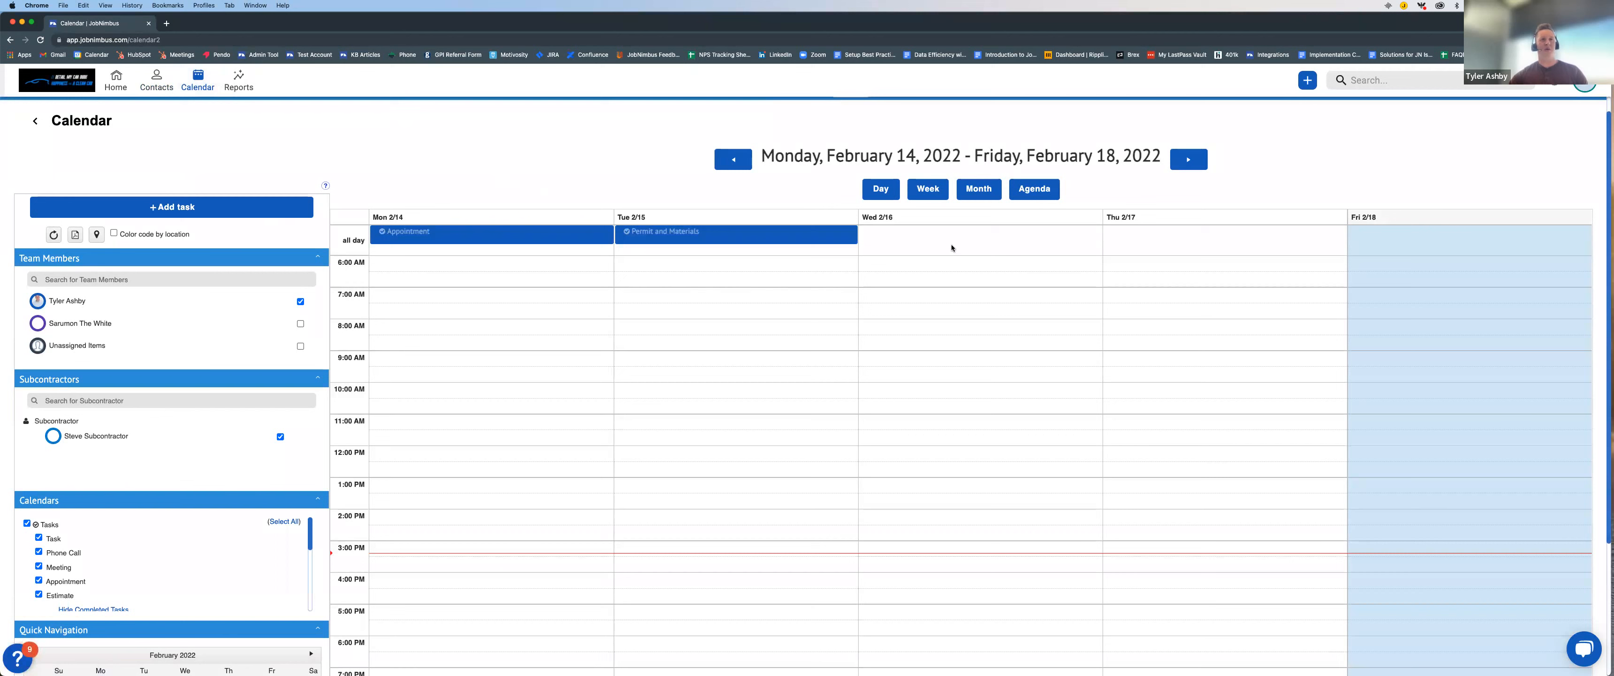
pyautogui.click(1188, 158)
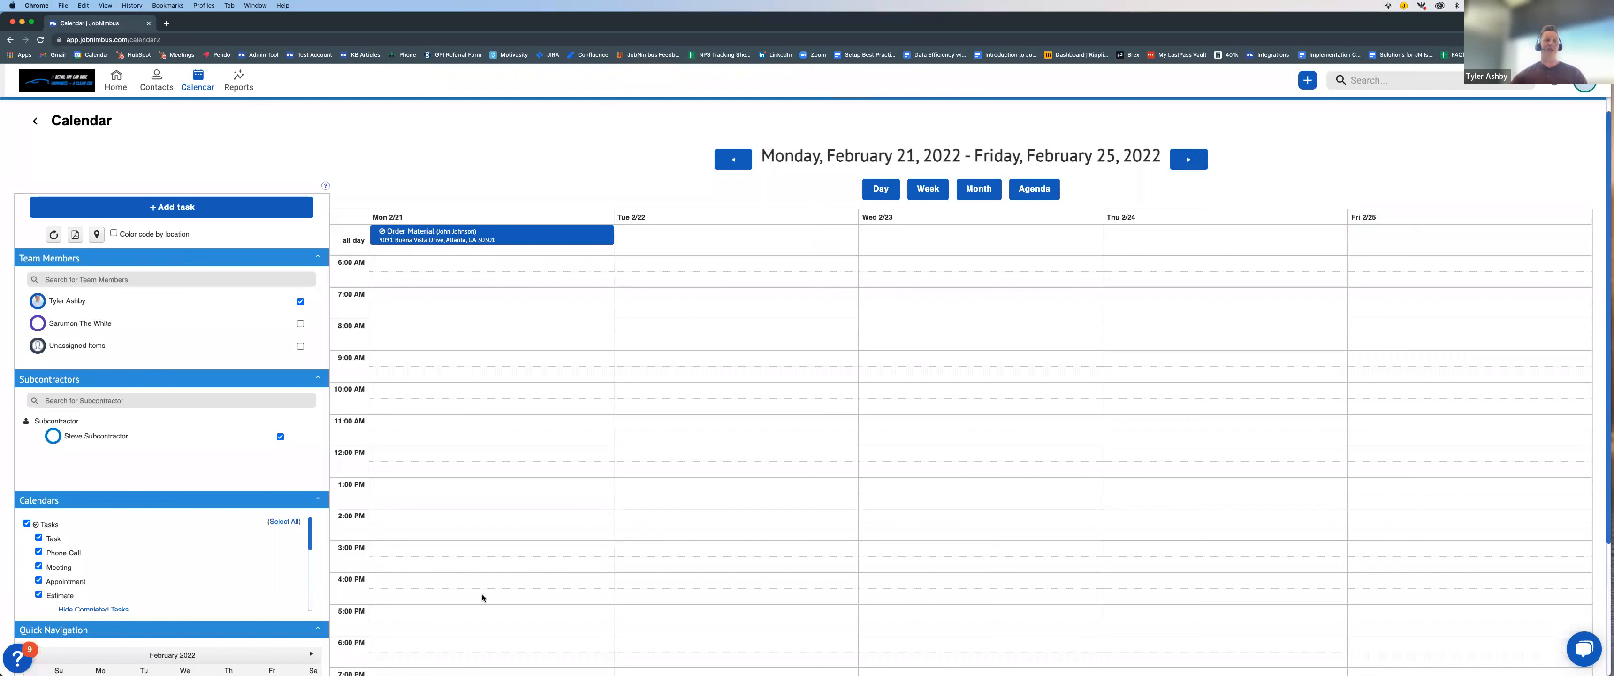
pyautogui.click(511, 237)
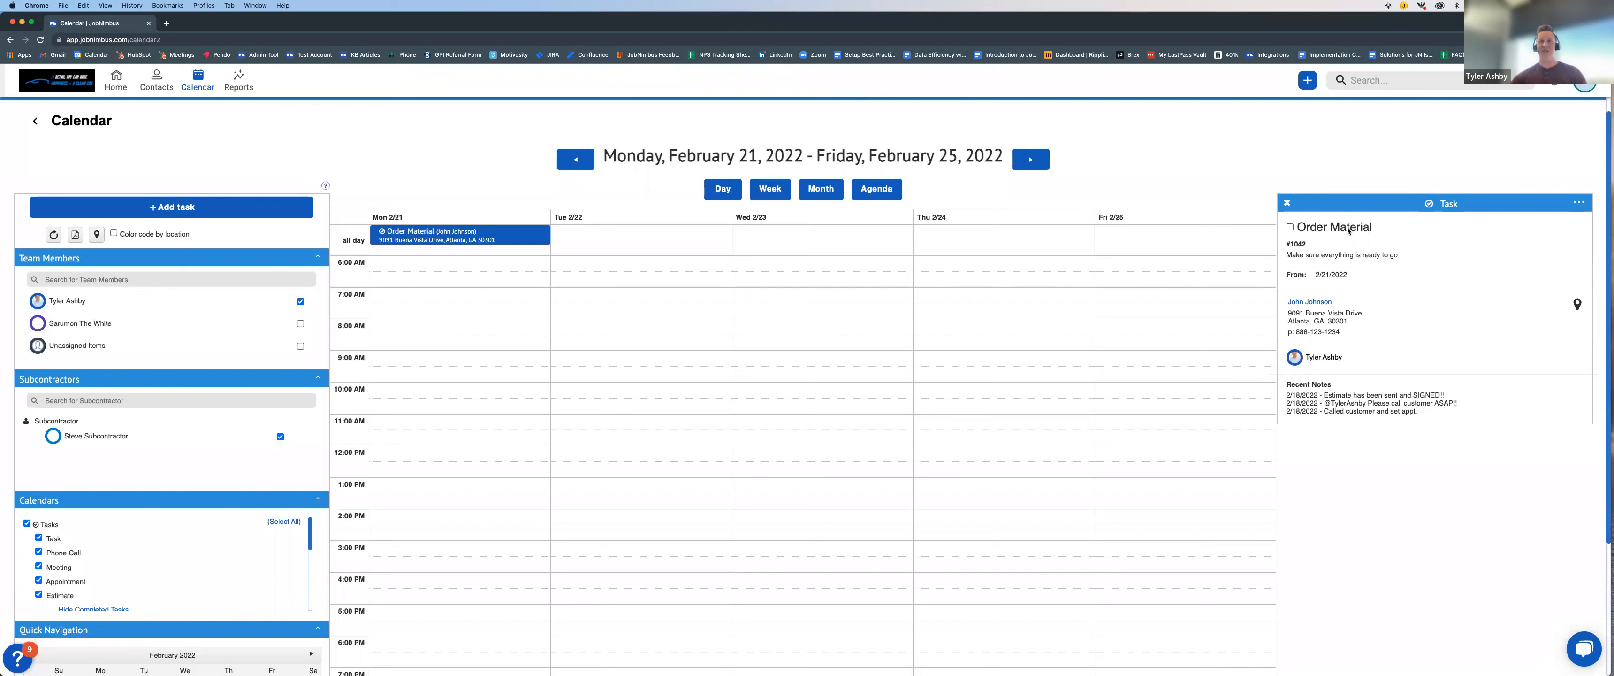
pyautogui.click(1314, 304)
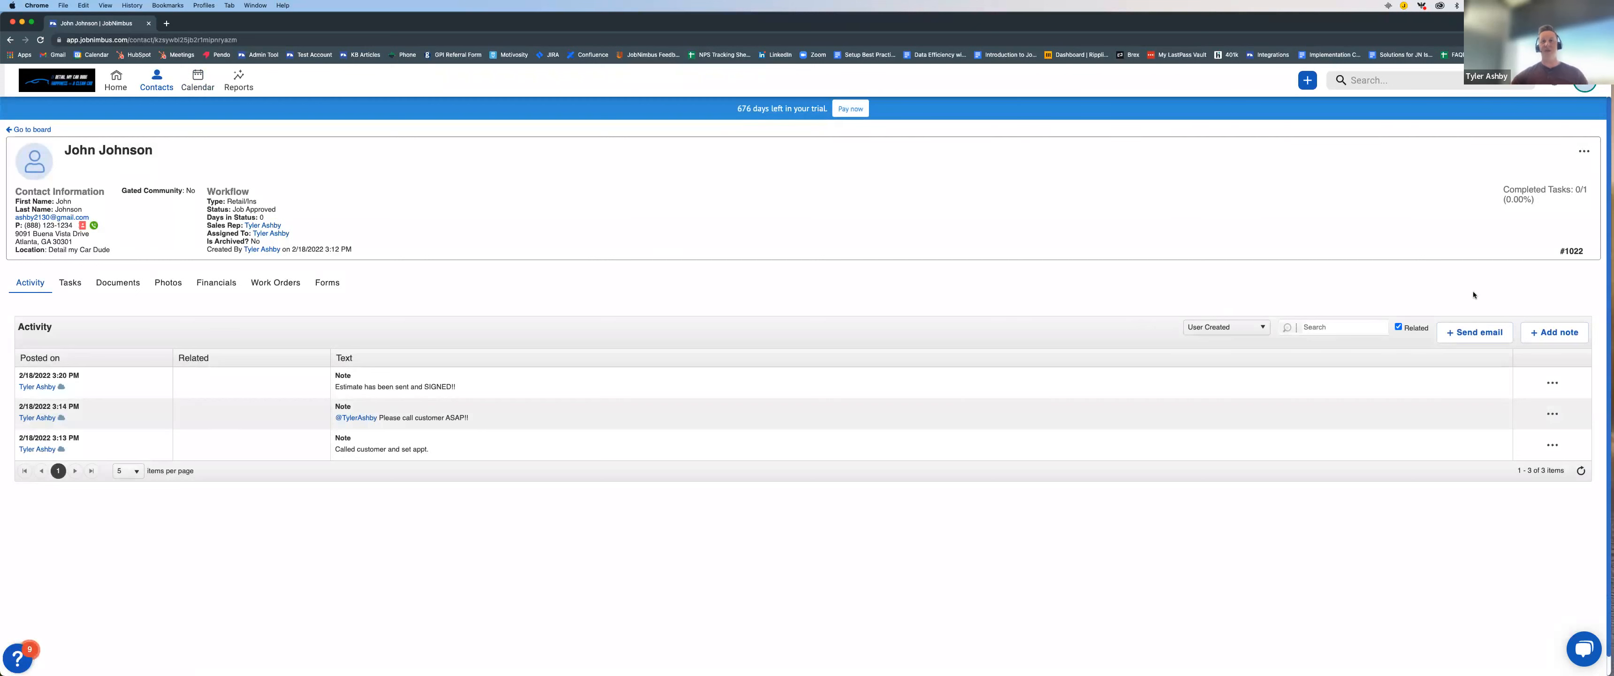
pyautogui.click(1554, 332)
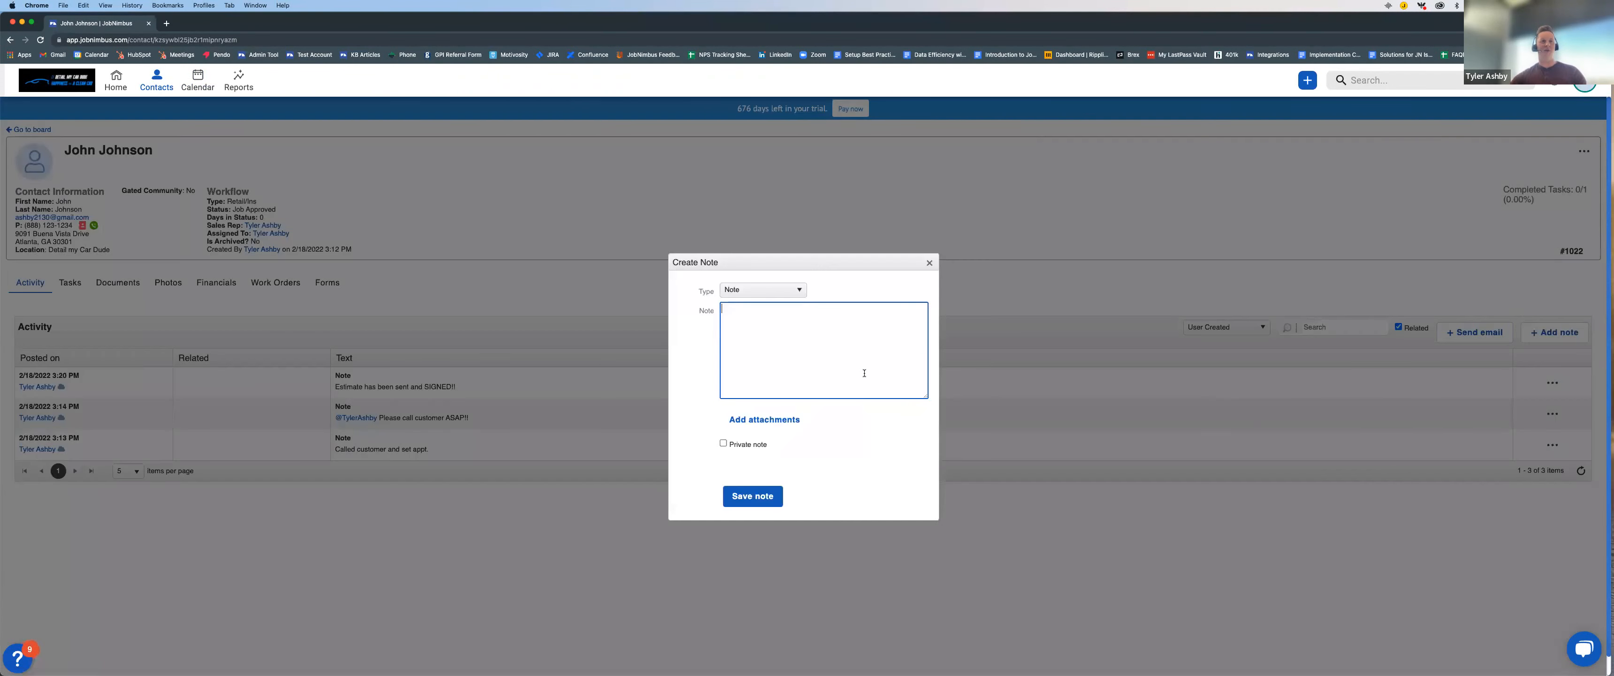
pyautogui.write('materials are dela')
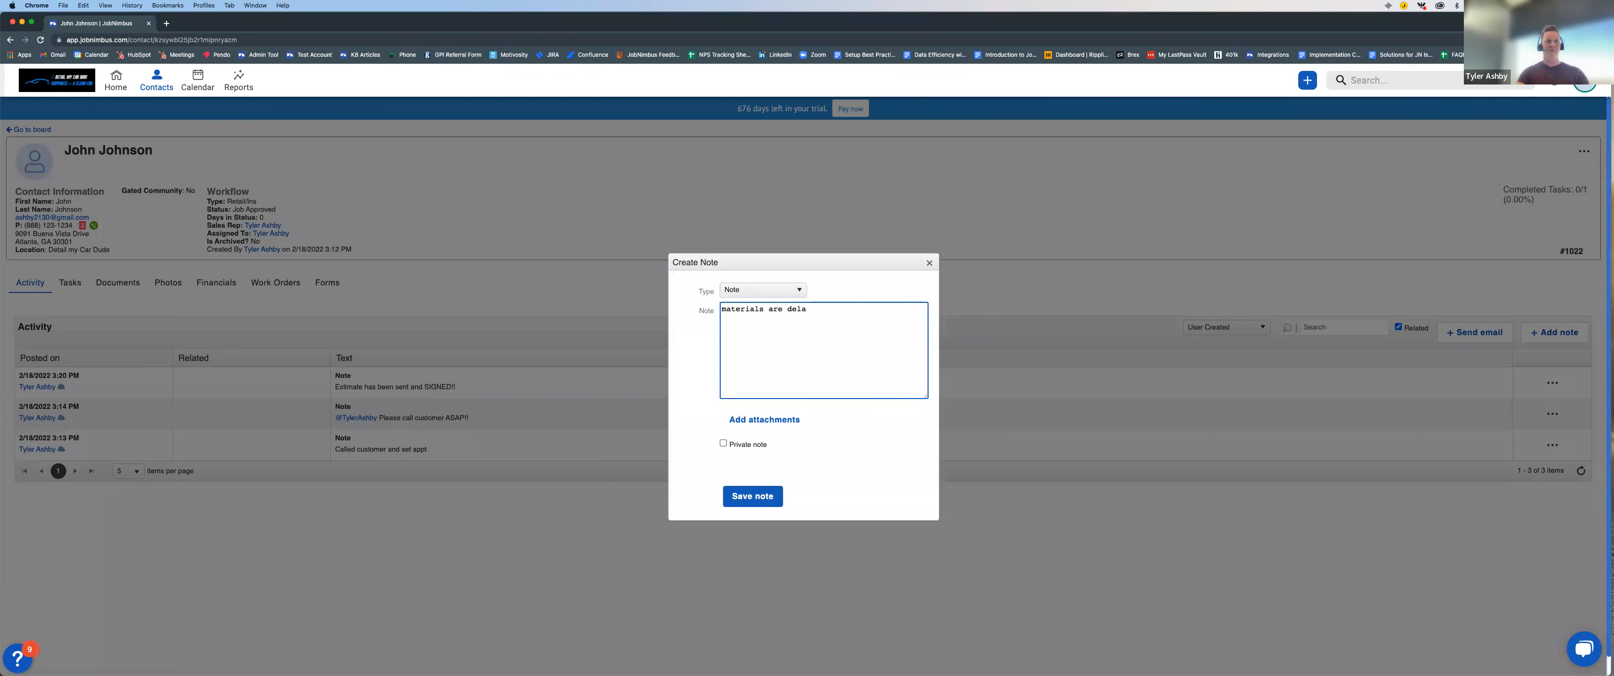
pyautogui.write('ted.')
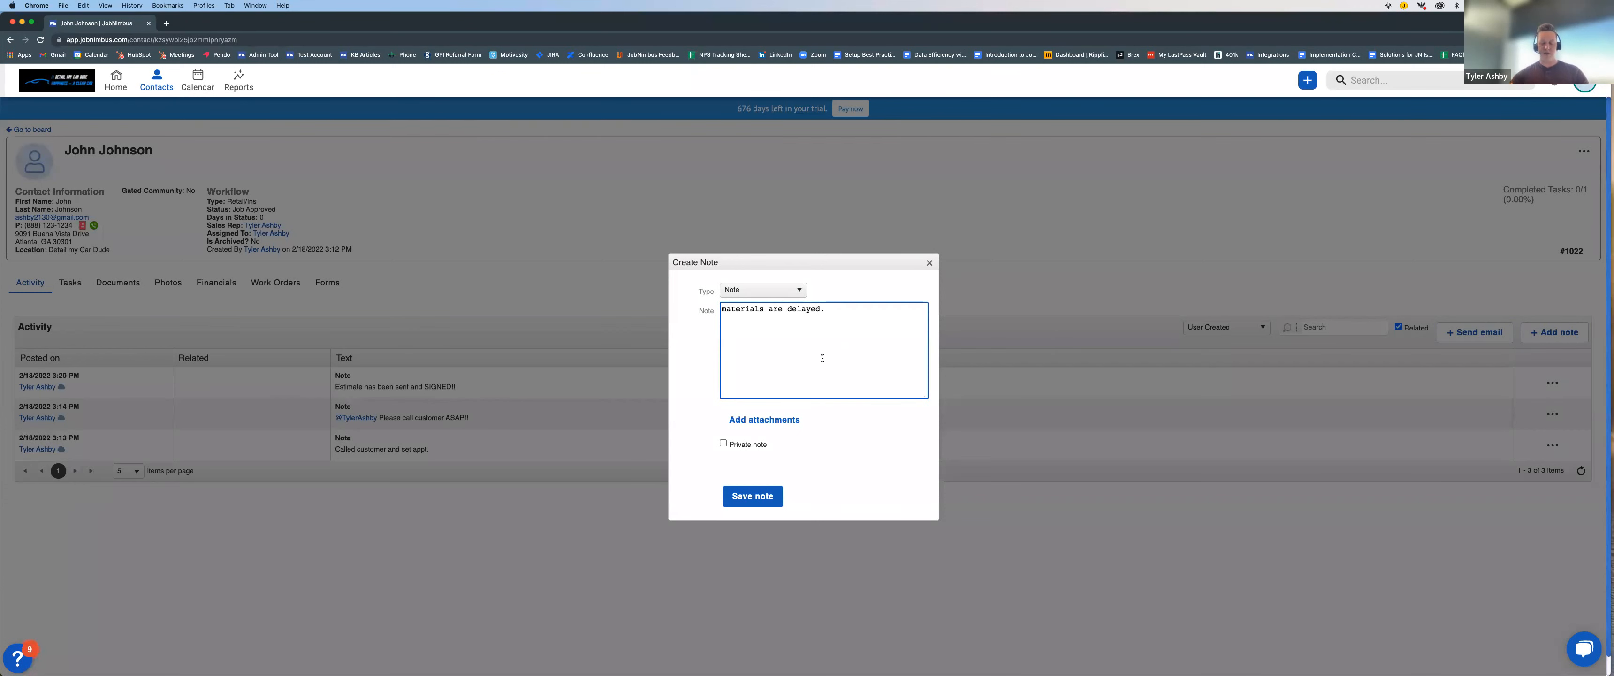
pyautogui.write(' @')
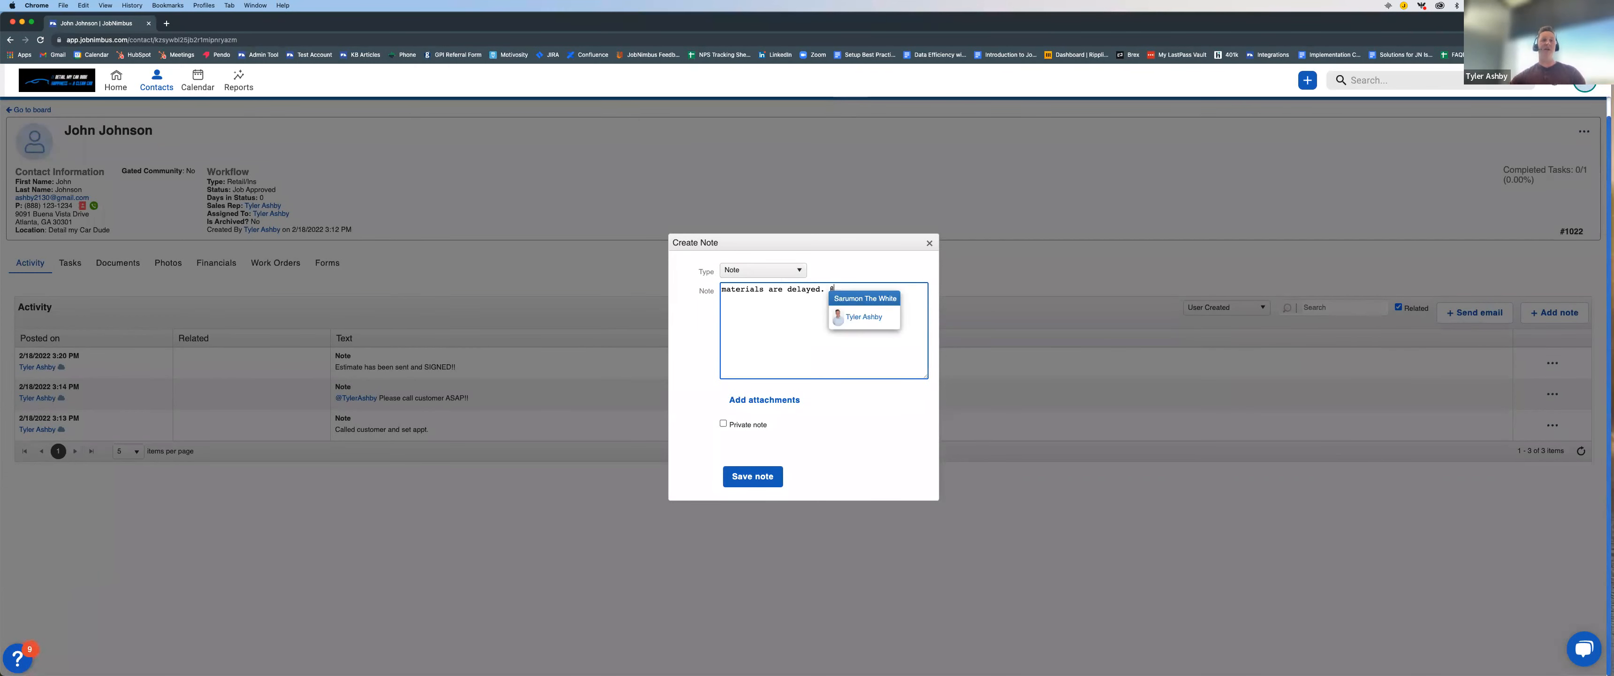
pyautogui.click(861, 317)
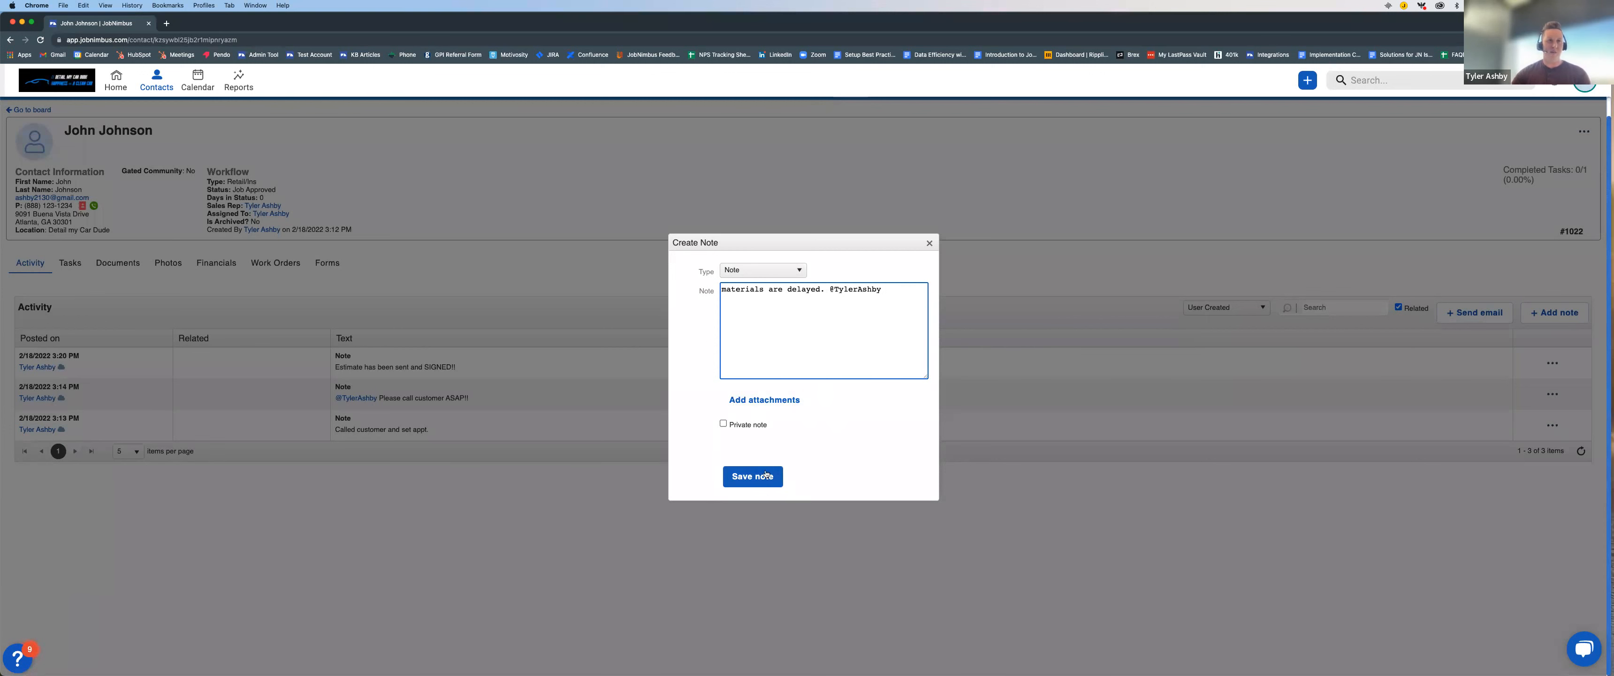
pyautogui.click(752, 478)
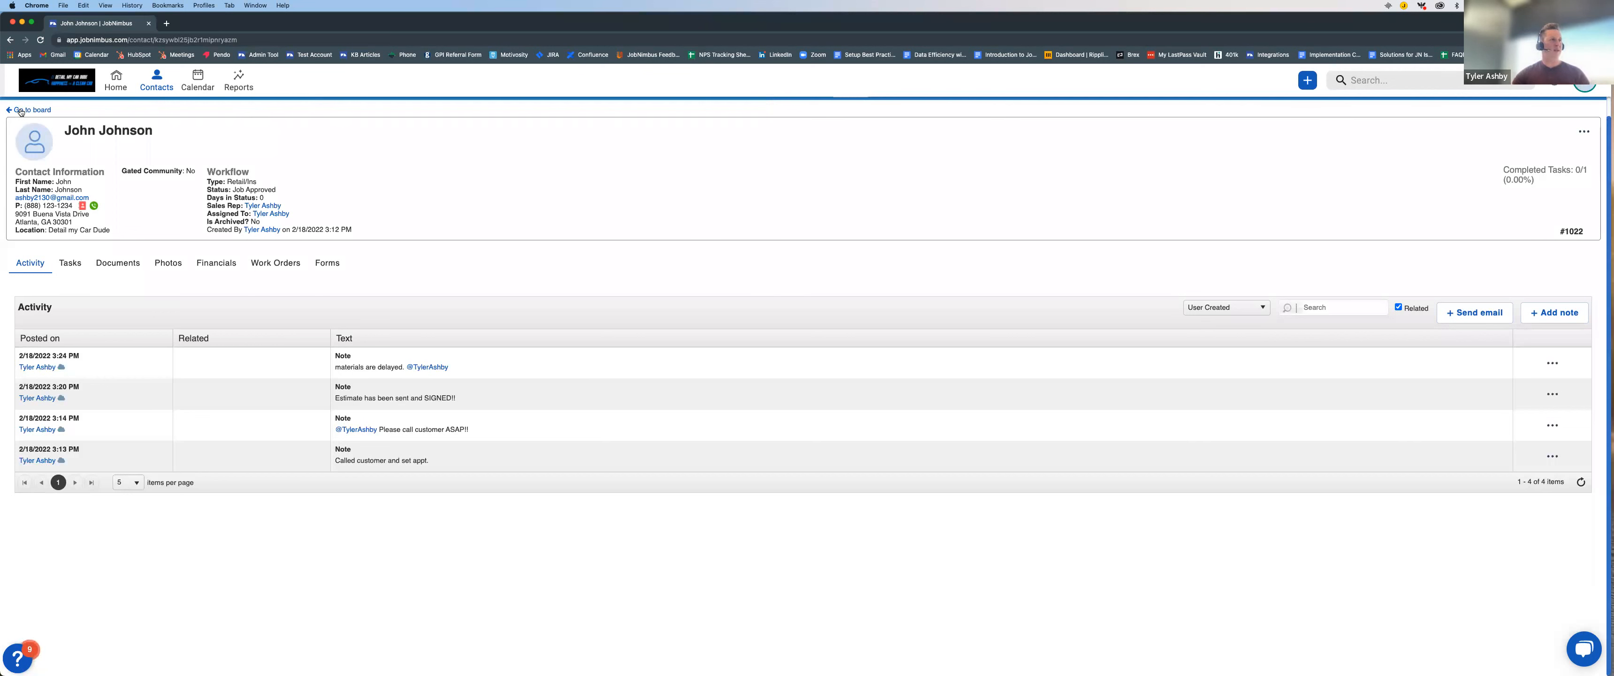
# Step: Mark the Order Material task as complete from the calendar week of February 21–25, 2022, and close its details
pyautogui.click(70, 263)
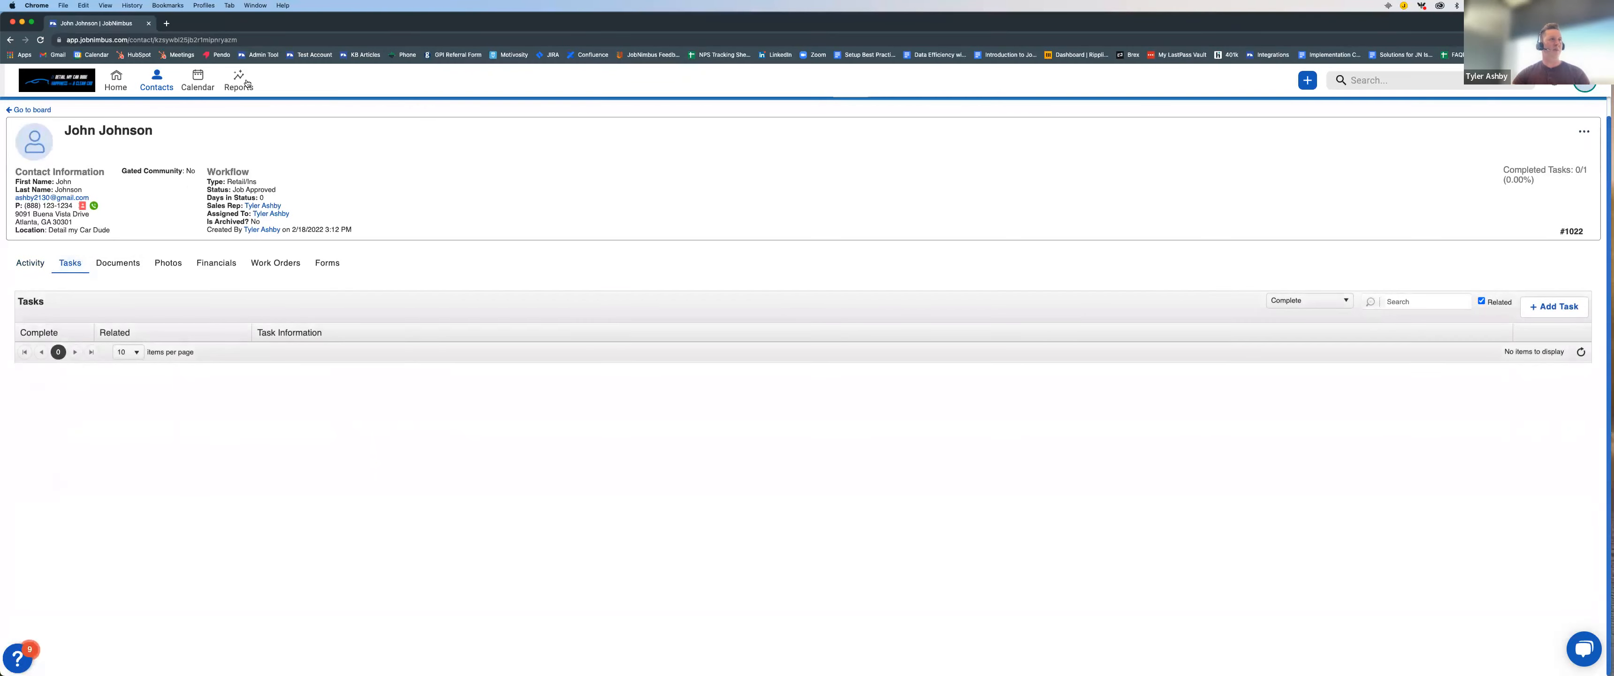
pyautogui.click(197, 80)
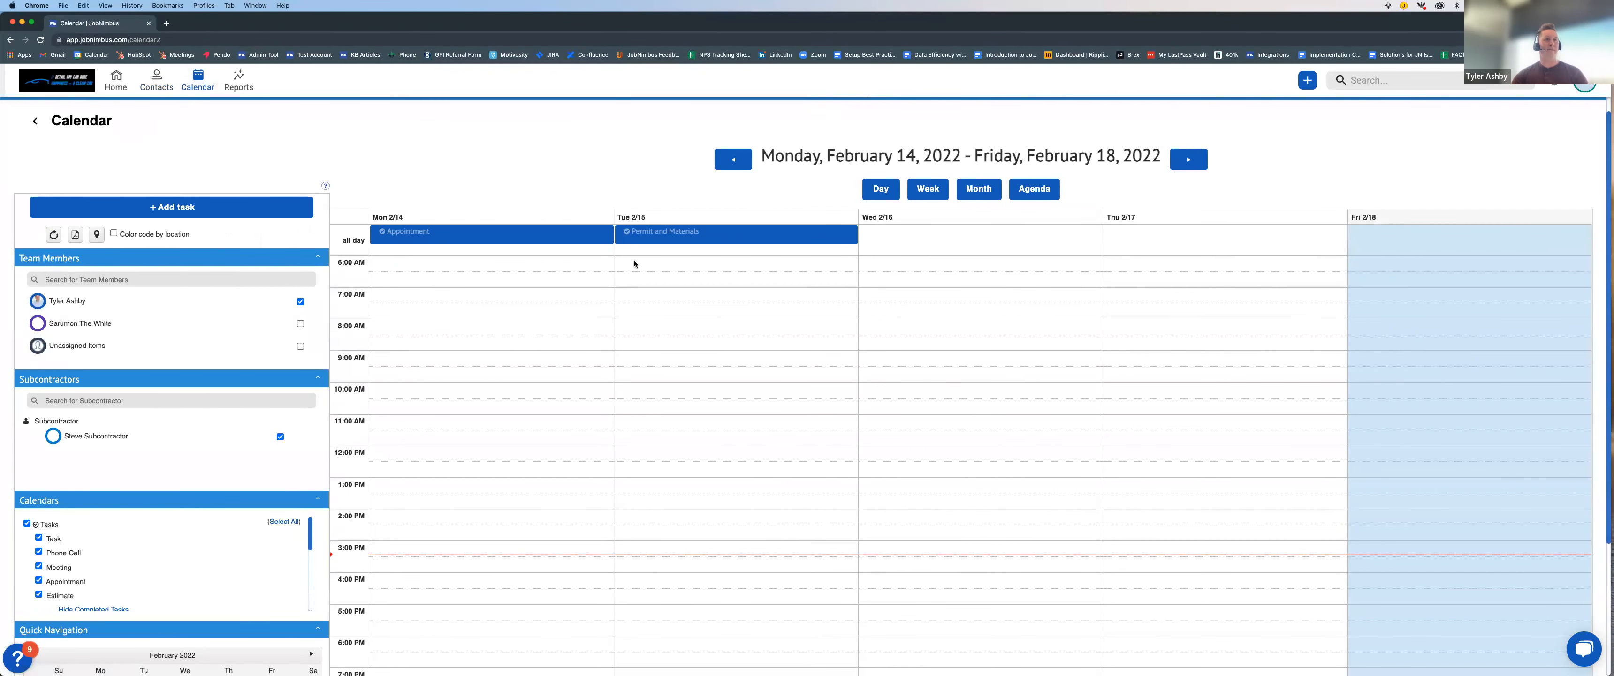
pyautogui.click(1195, 164)
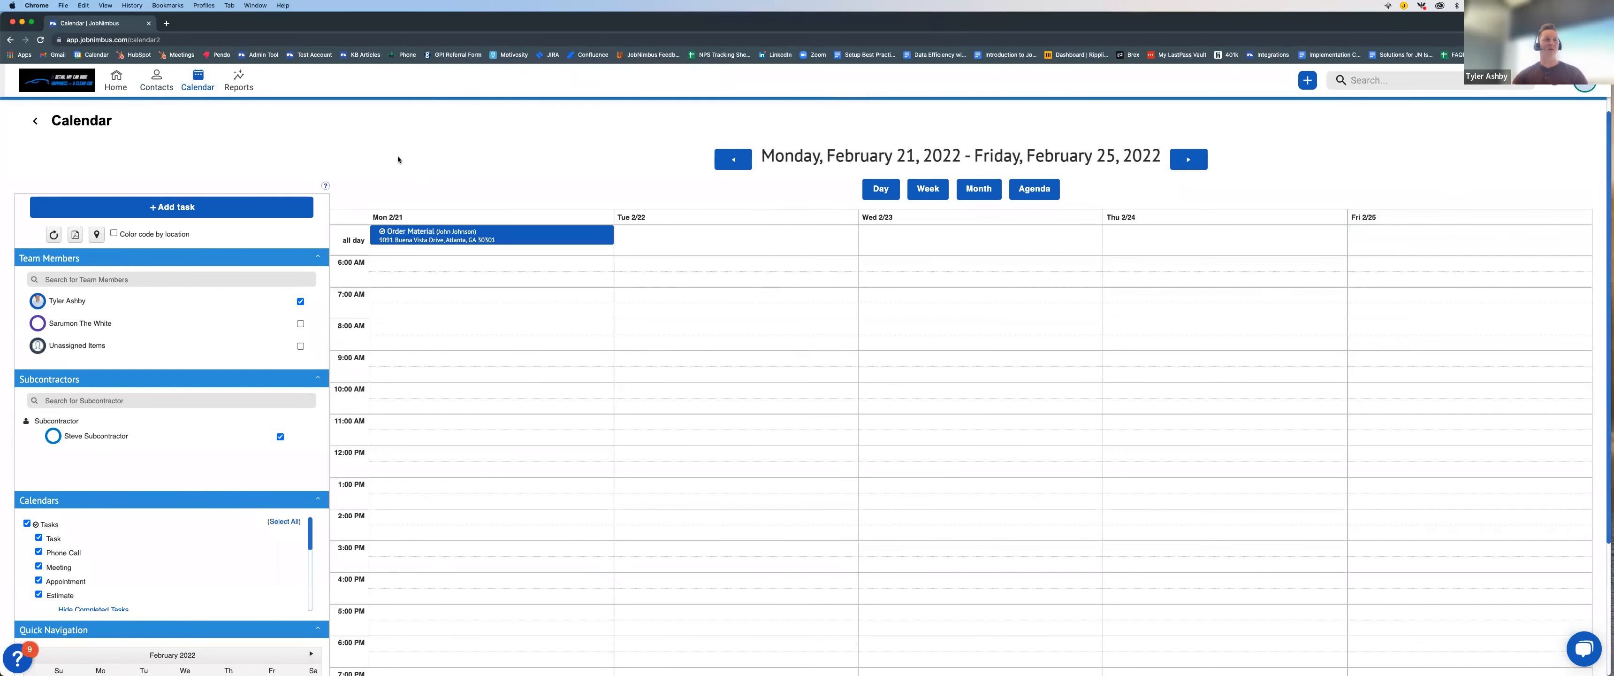
pyautogui.click(456, 233)
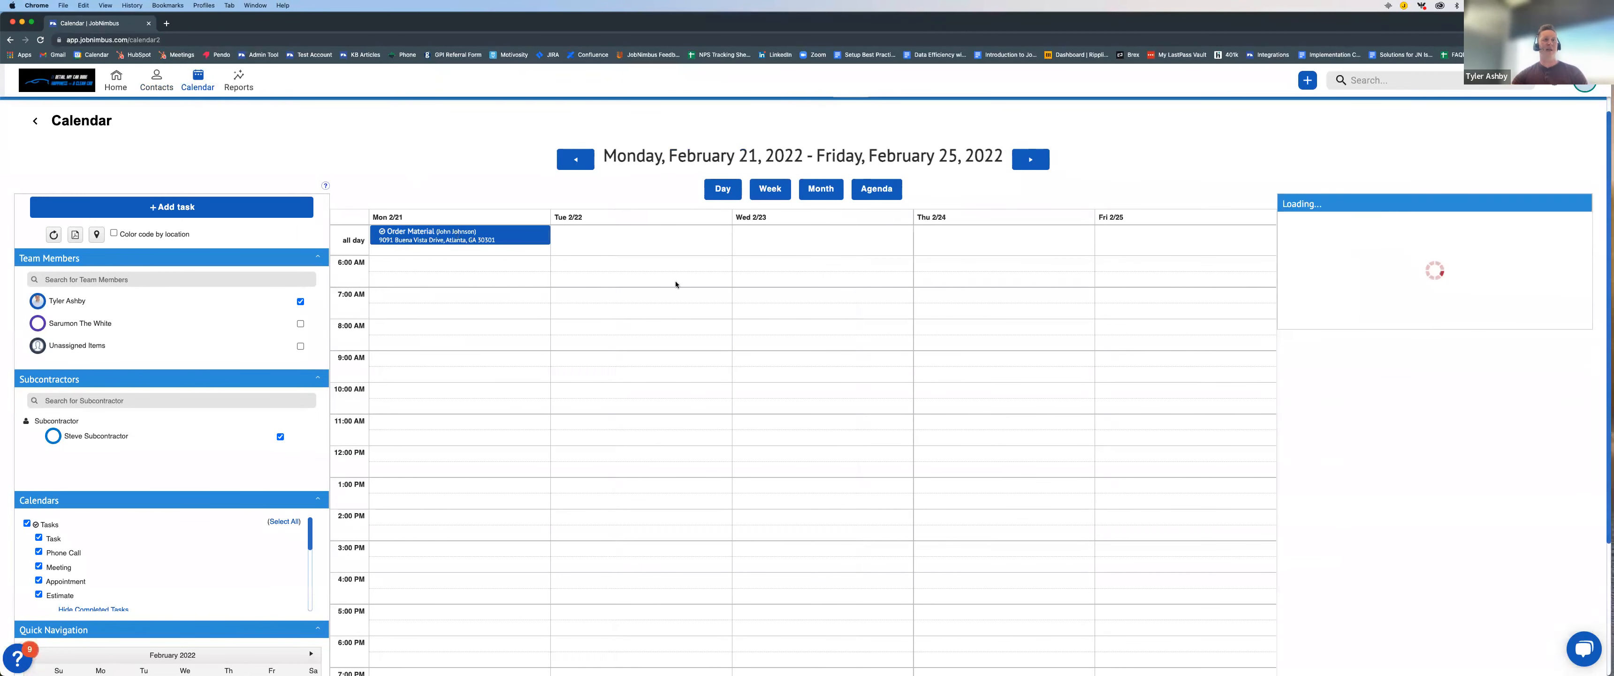
pyautogui.scroll(-1, 1347, 207)
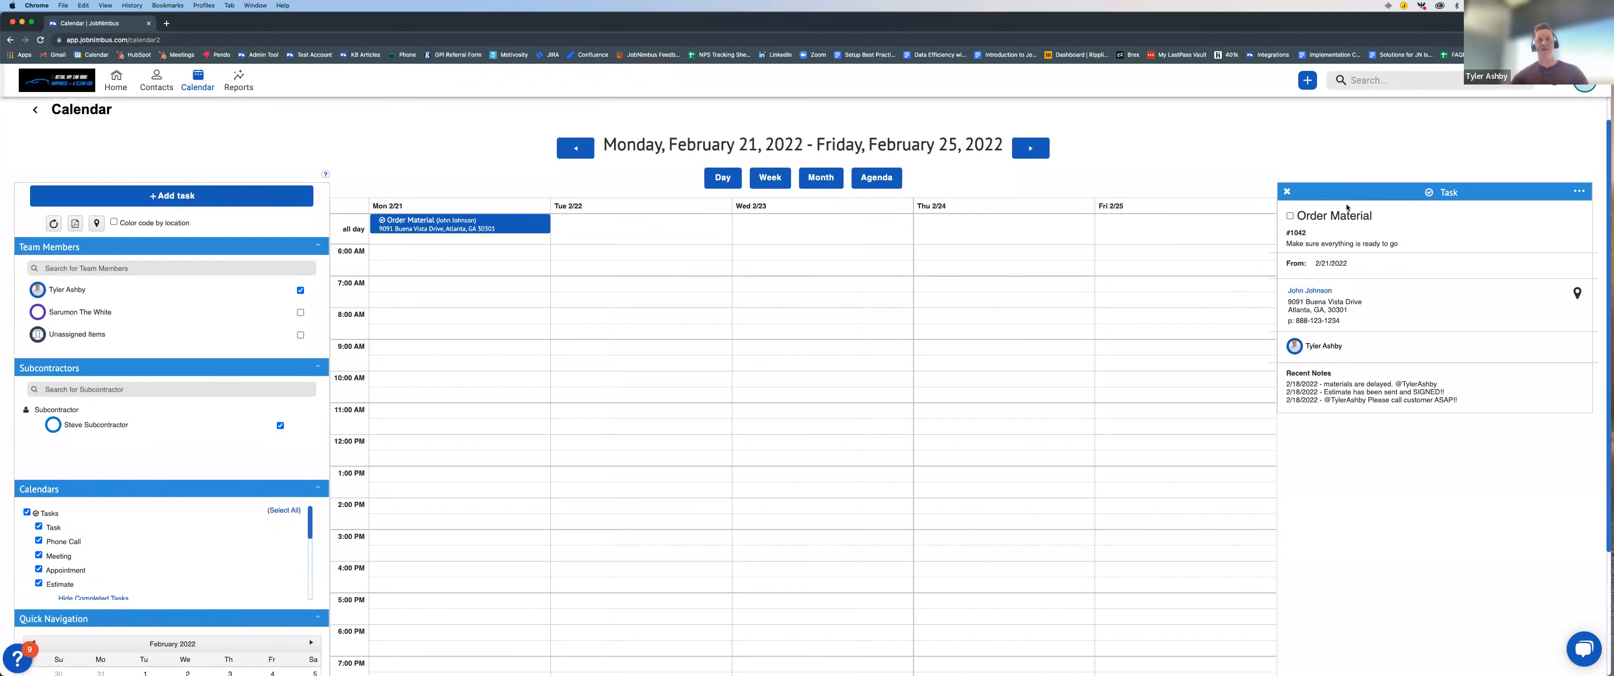
pyautogui.scroll(-1, 1289, 207)
pyautogui.click(1289, 206)
pyautogui.scroll(-1, 1468, 222)
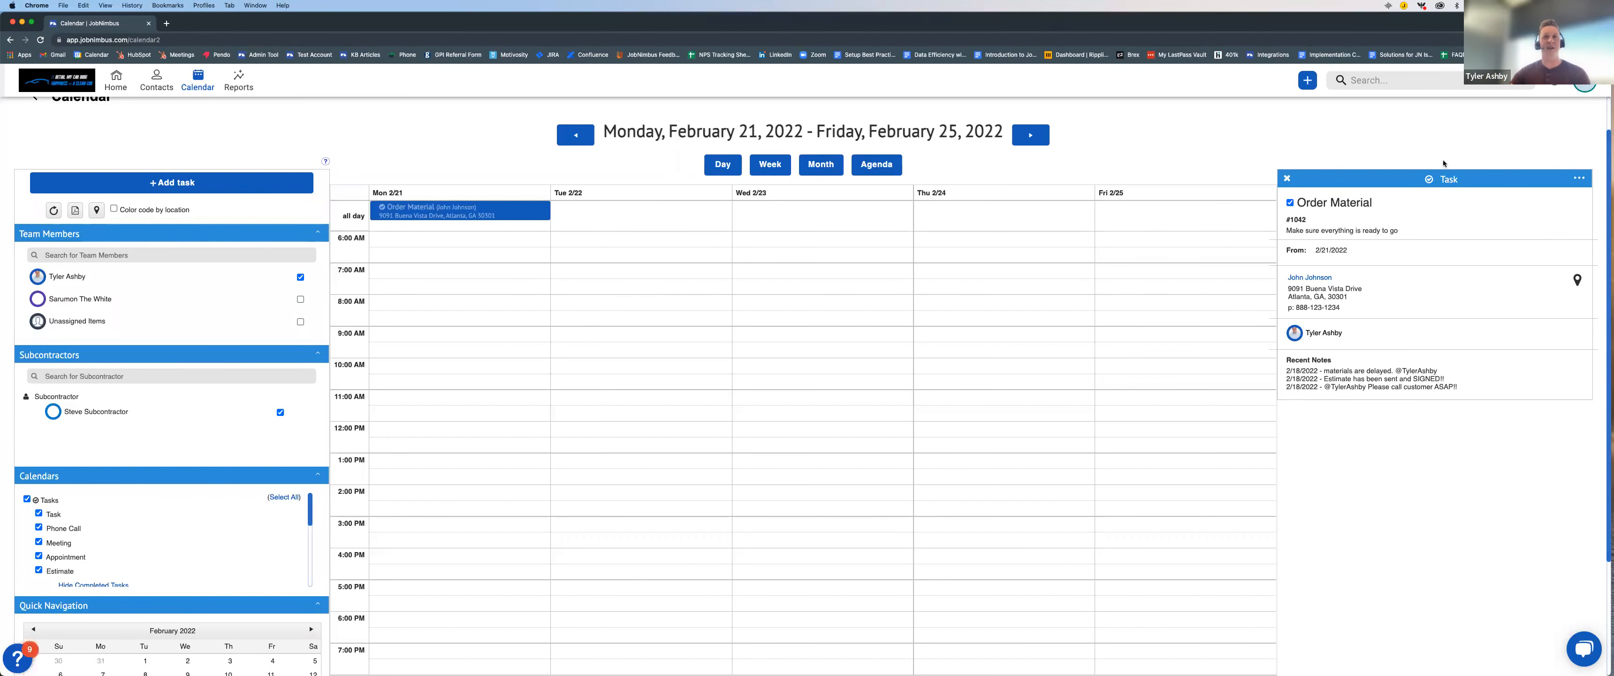
pyautogui.click(1287, 179)
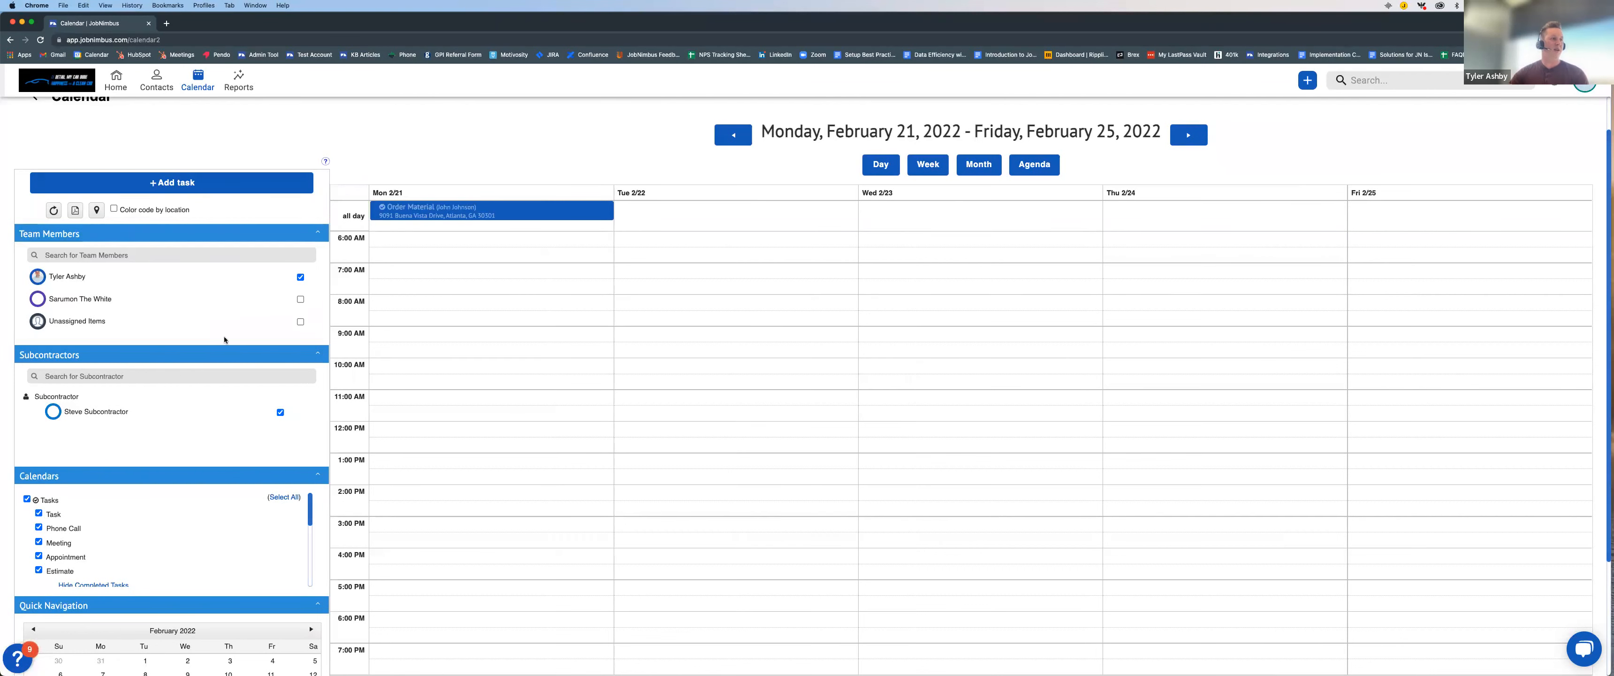
# Step: Hide completed tasks in the calendar, and show them again
pyautogui.scroll(-3, 233, 366)
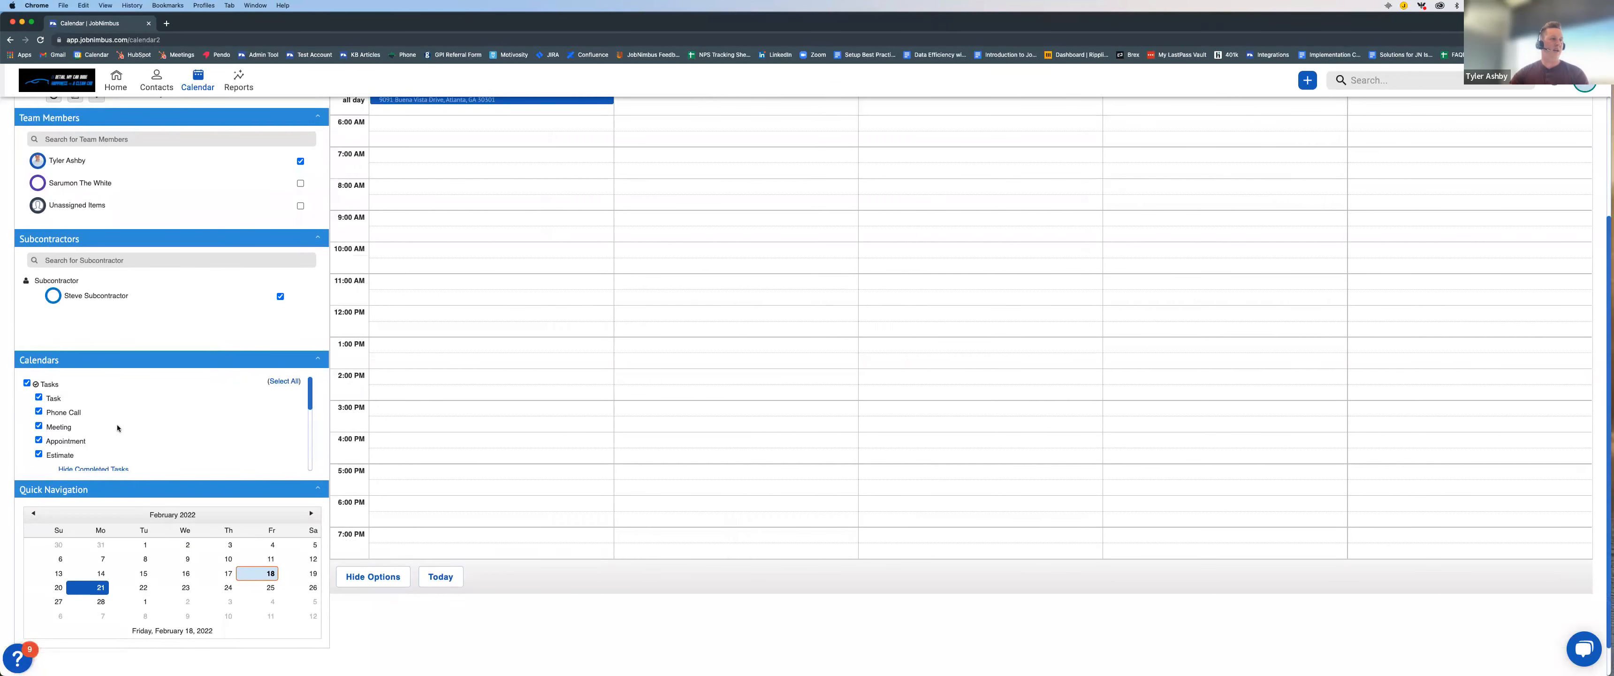
pyautogui.scroll(-3, 103, 392)
pyautogui.scroll(-1, 102, 392)
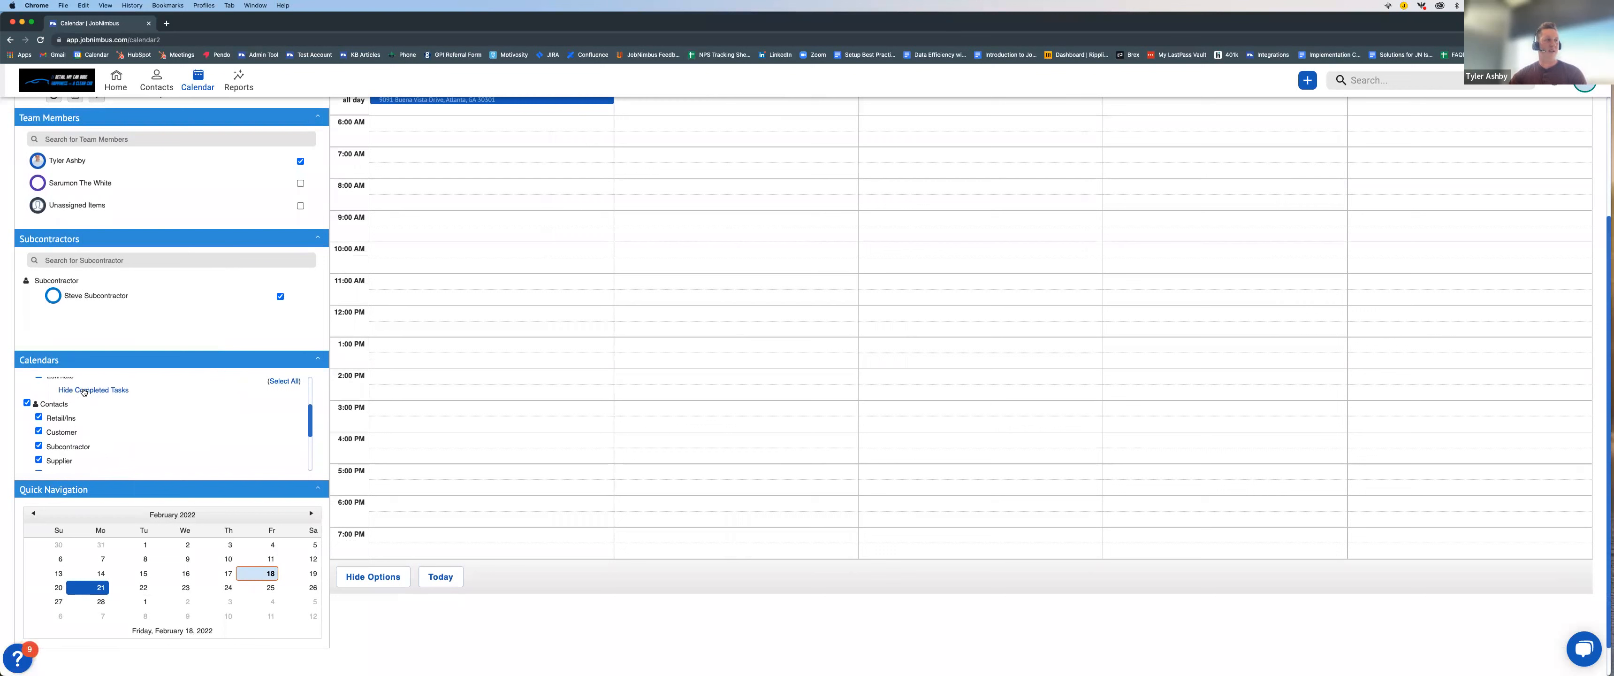
pyautogui.click(84, 390)
pyautogui.scroll(3, 484, 249)
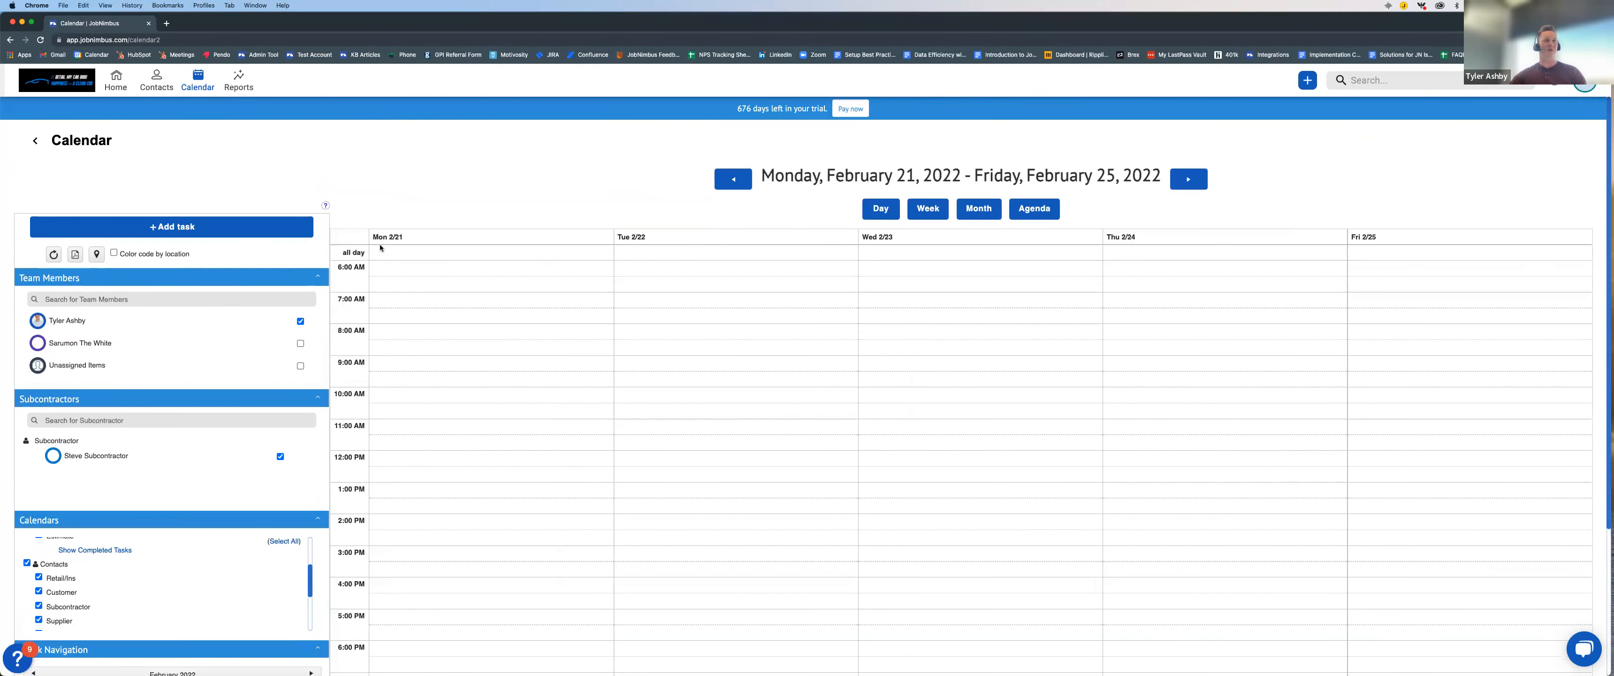
pyautogui.click(93, 550)
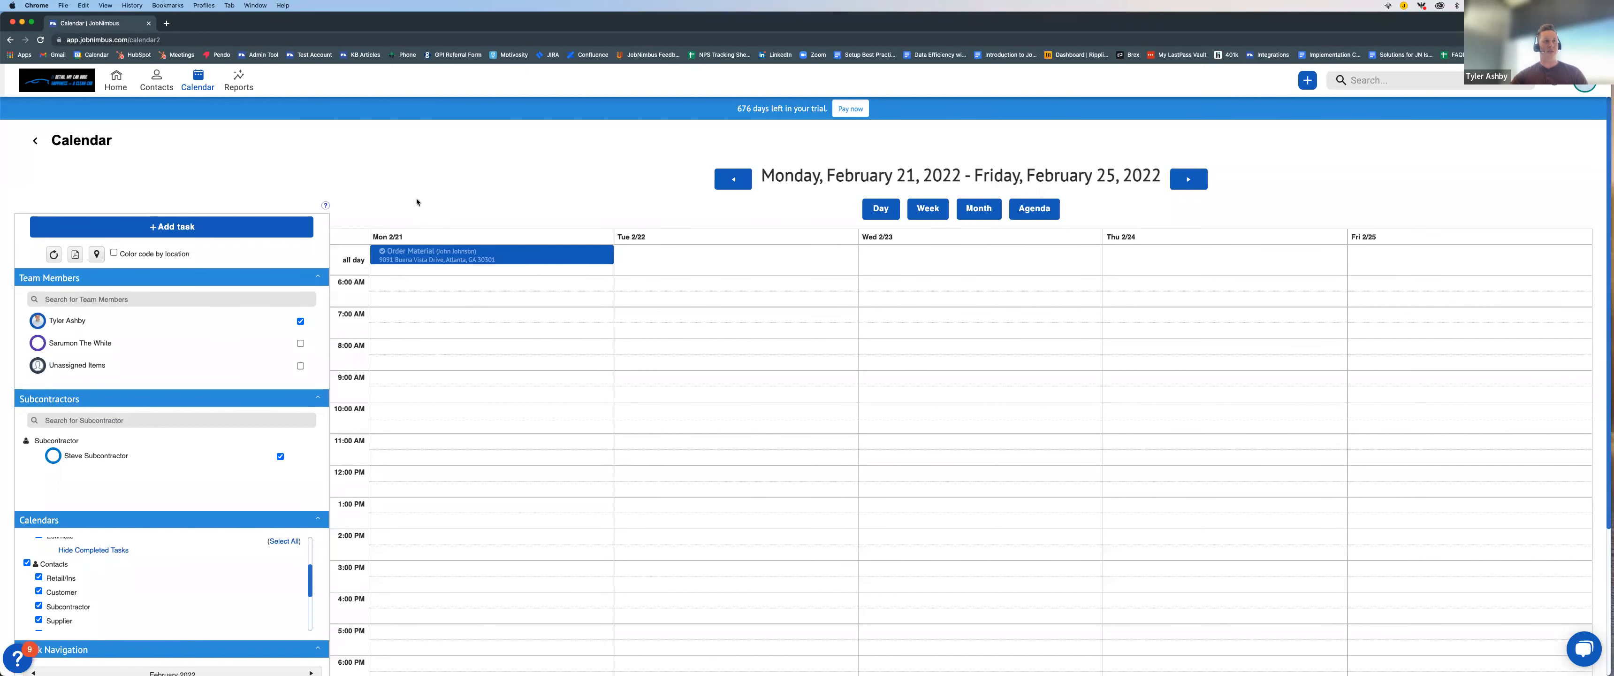
# Step: Examine the calendar filters for task types, contacts, work orders and material orders
pyautogui.scroll(-1, 417, 202)
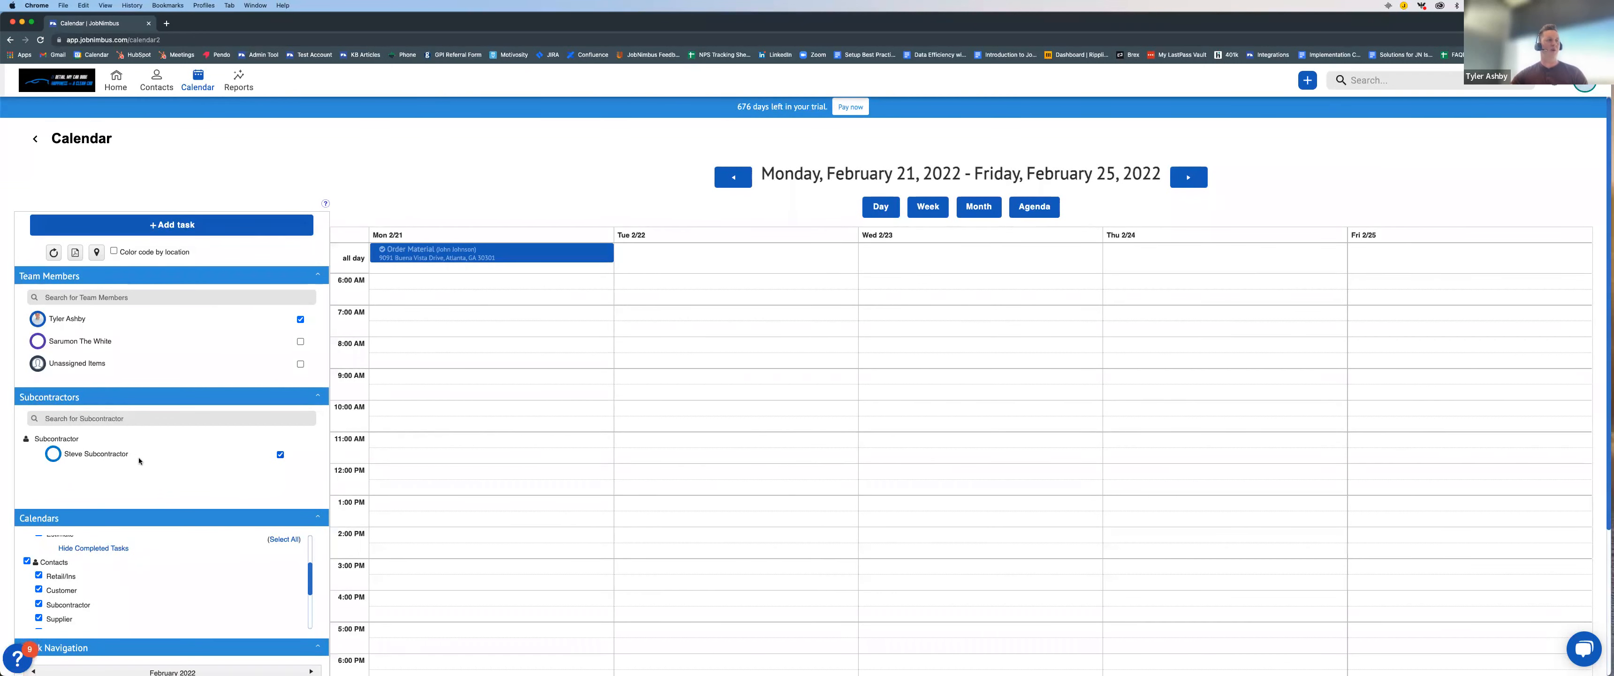
pyautogui.scroll(-5, 148, 560)
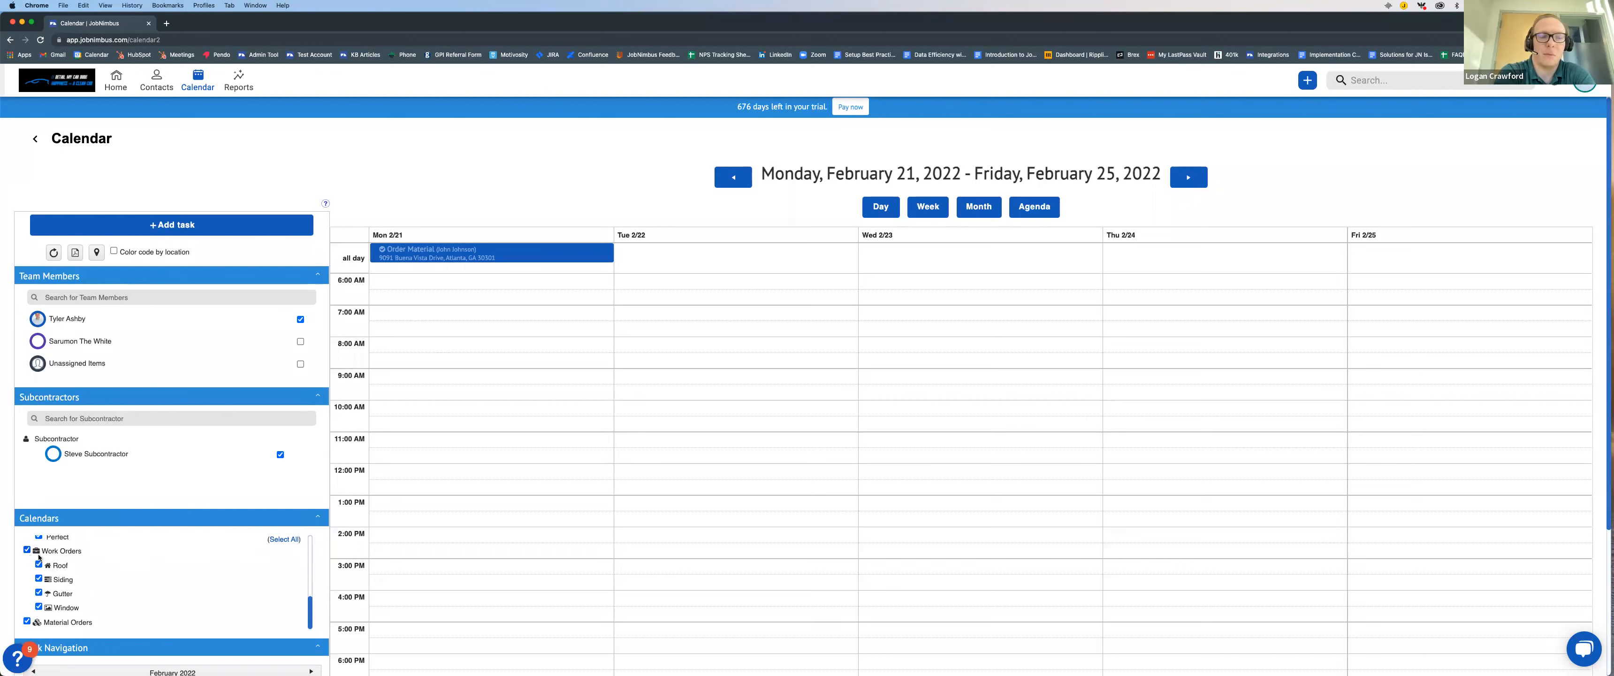
pyautogui.scroll(3, 118, 580)
pyautogui.scroll(2, 118, 580)
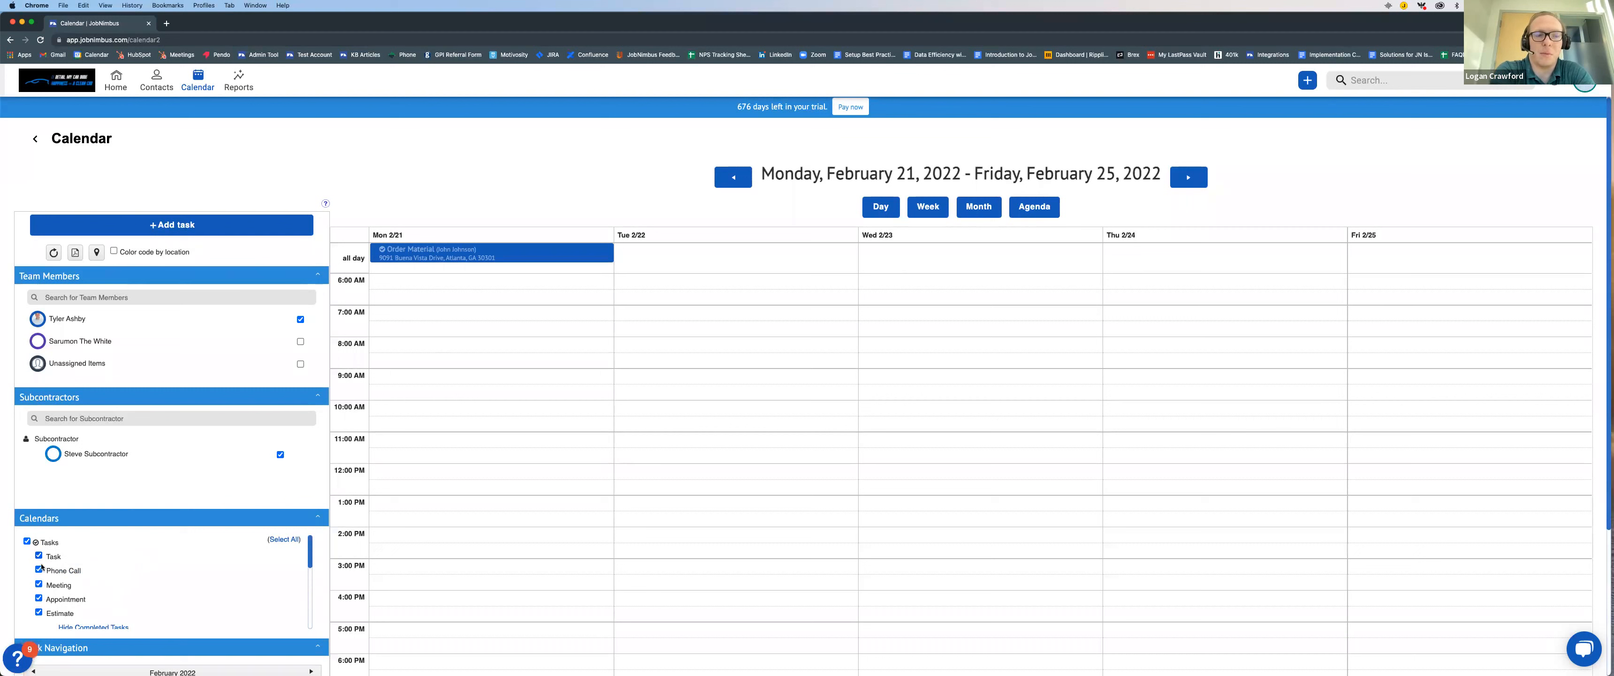
pyautogui.scroll(-1, 59, 546)
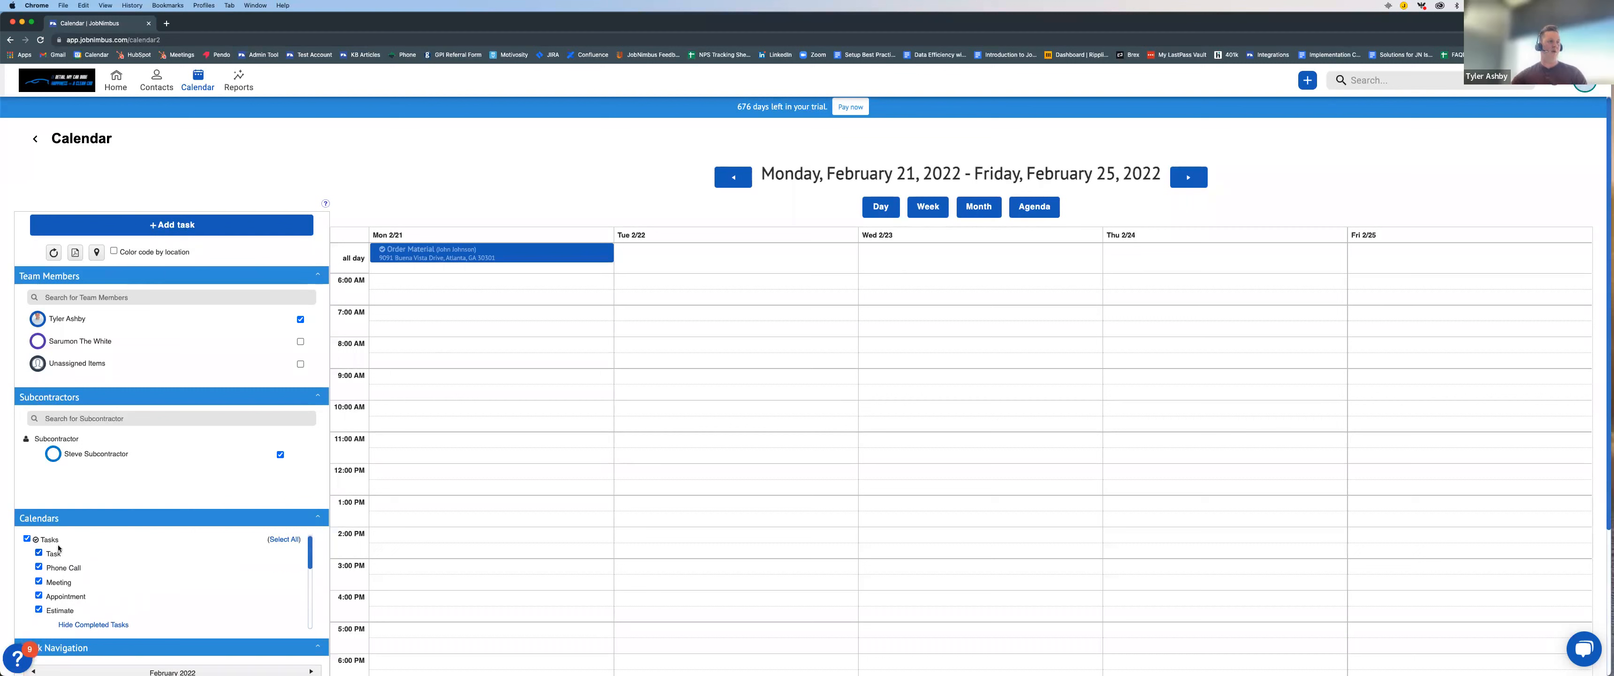
pyautogui.moveTo(74, 613); pyautogui.dragTo(43, 611)
pyautogui.click(198, 571)
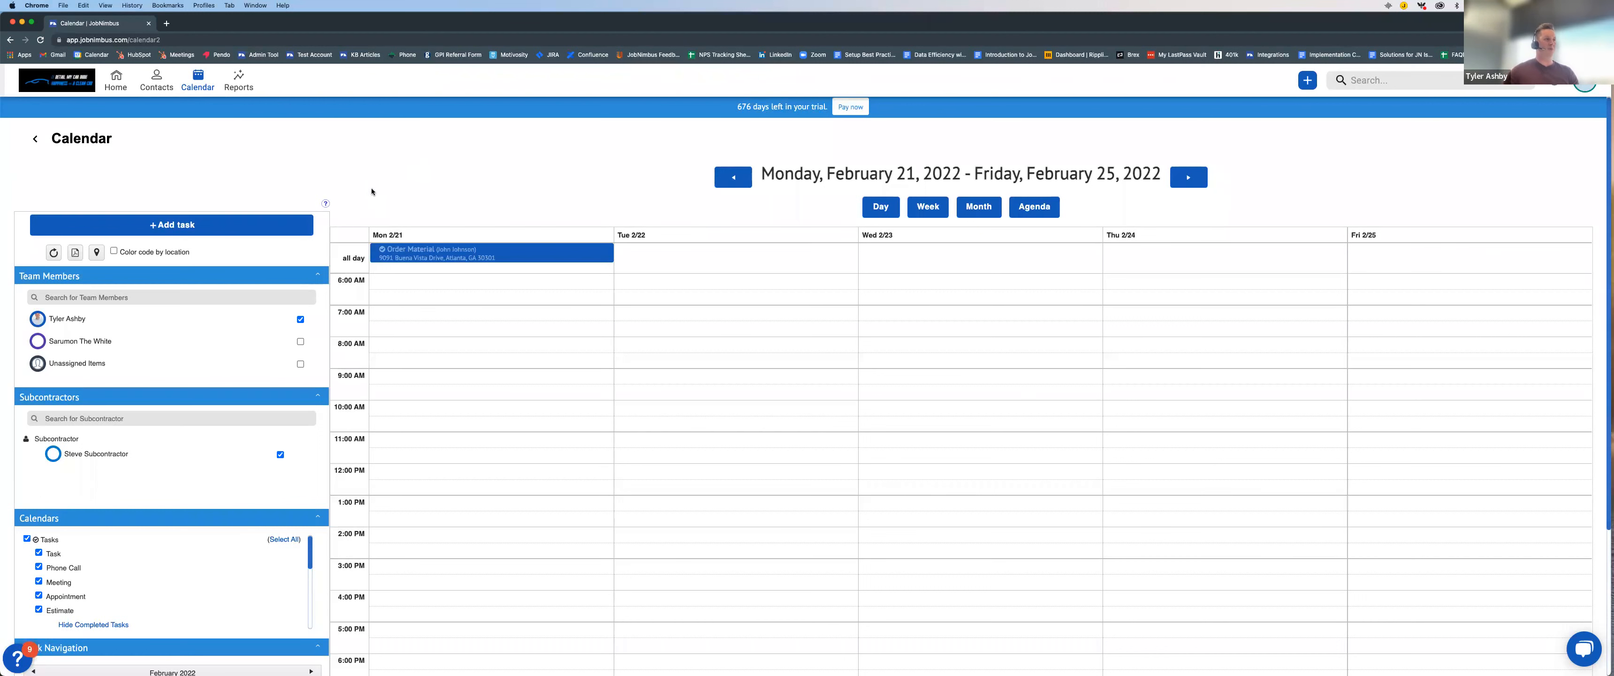
pyautogui.scroll(-1, 44, 175)
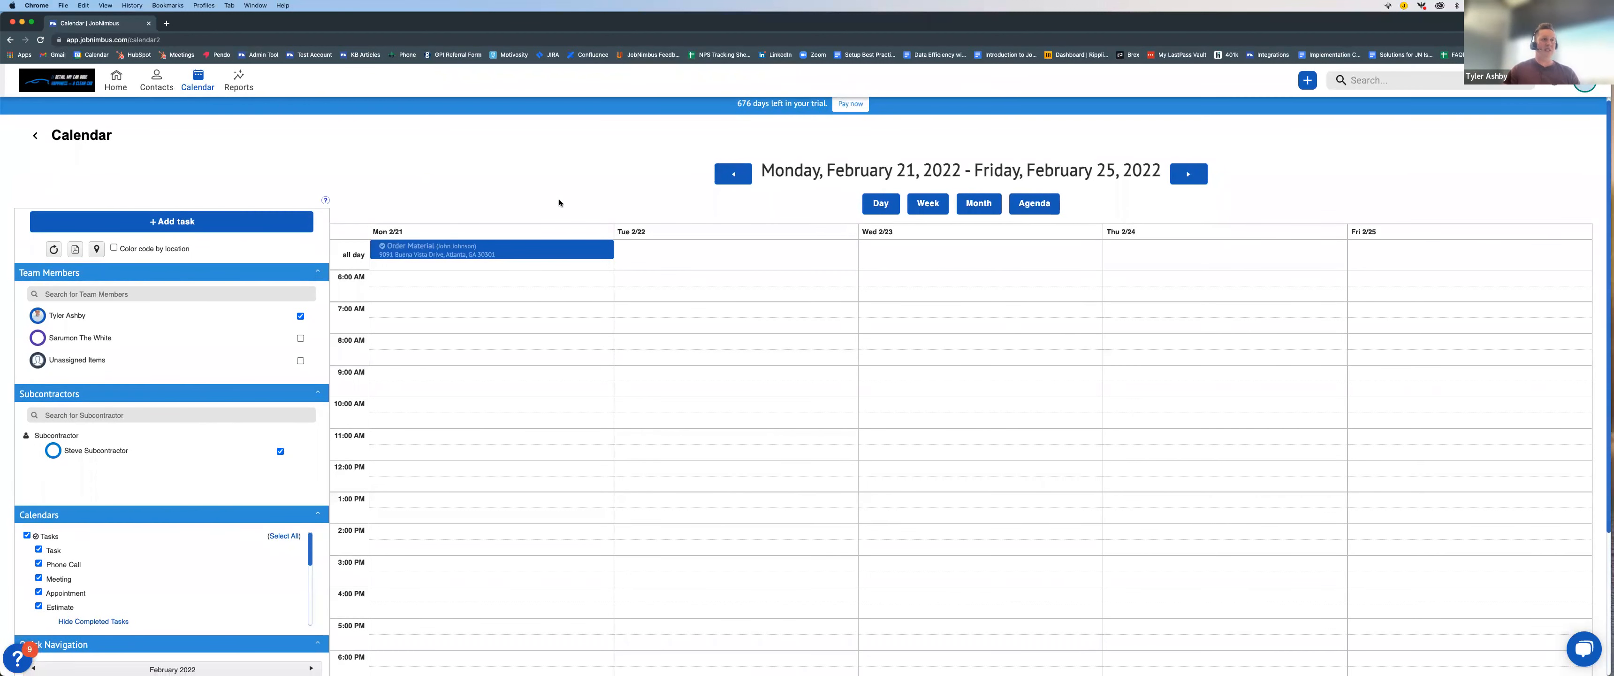
pyautogui.scroll(1, 584, 183)
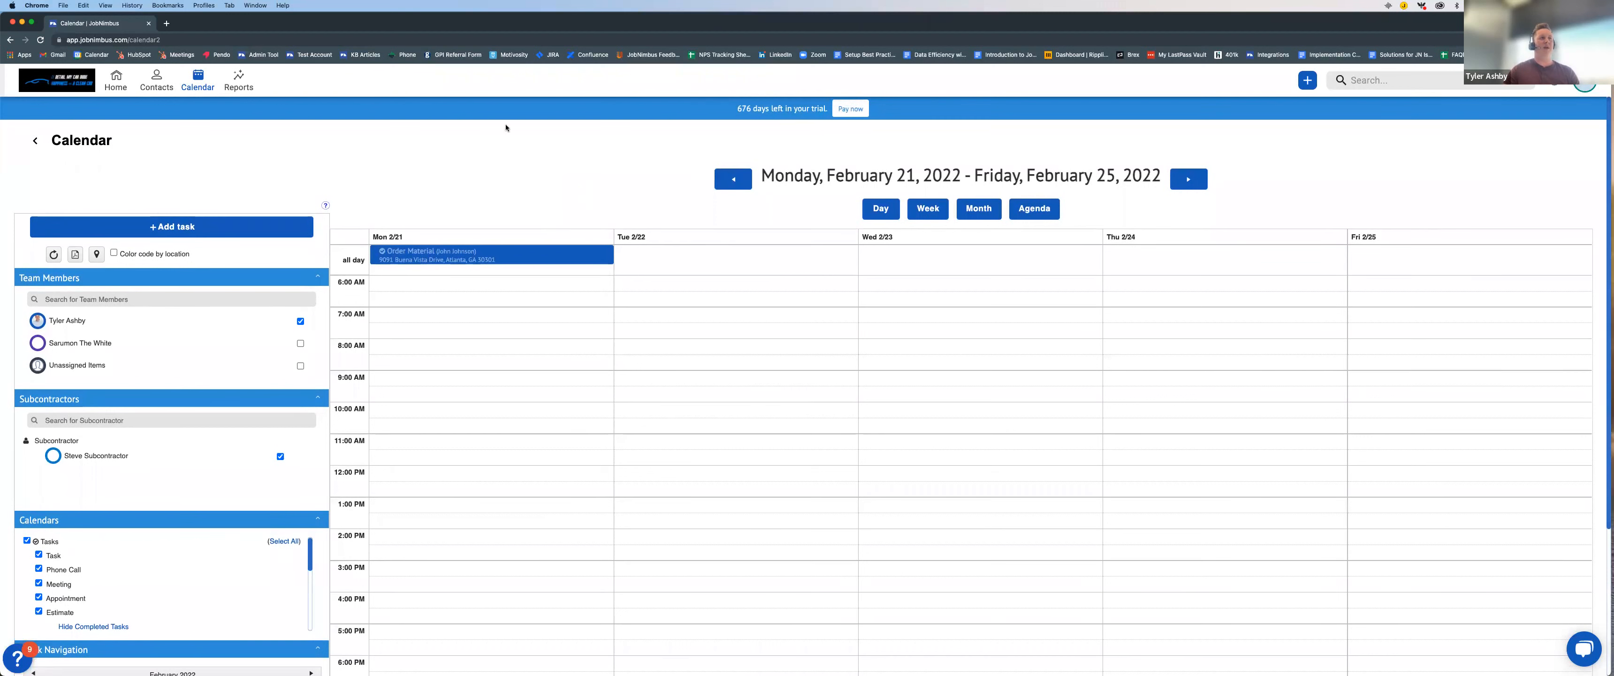
# Step: Open the contact related to the Order Material task and change the contact's status to Job Completed
pyautogui.click(436, 256)
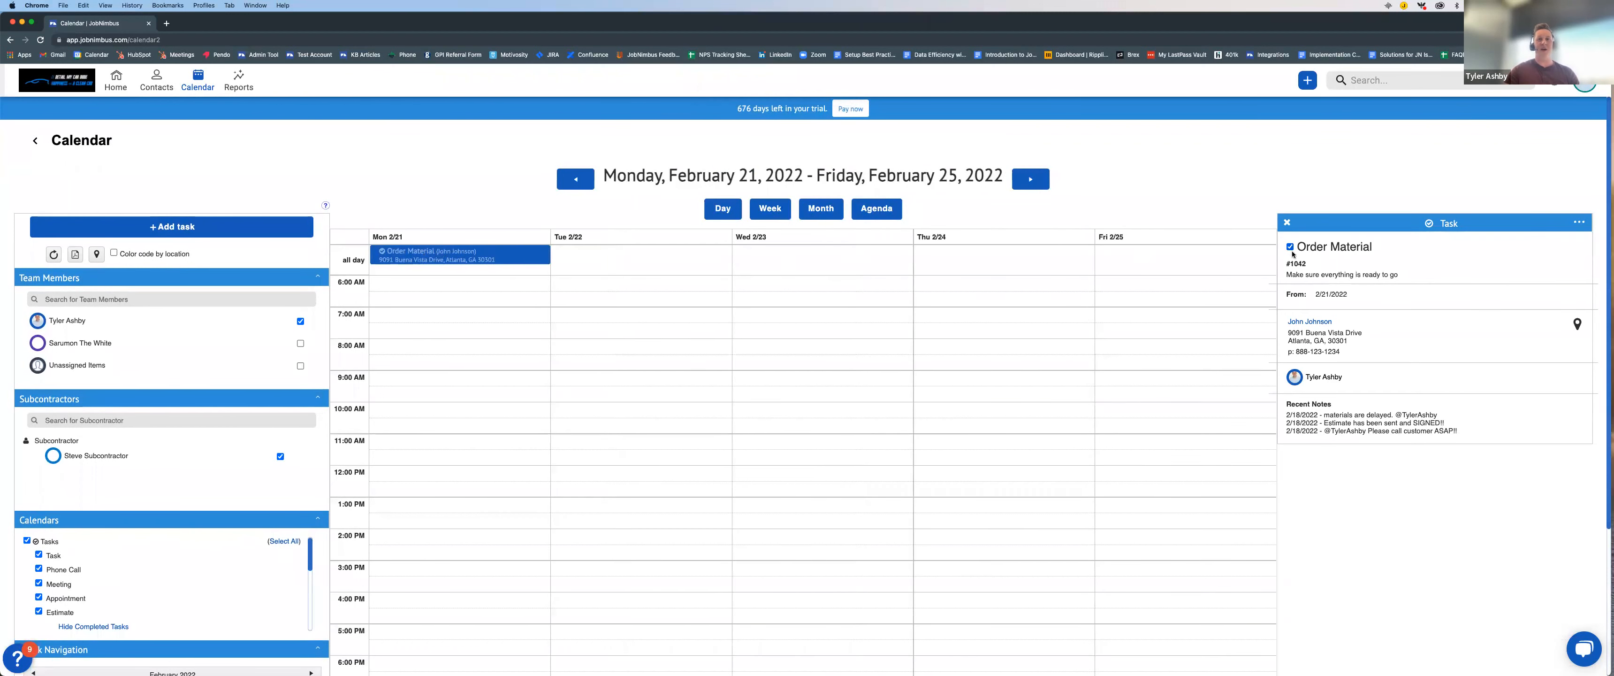
pyautogui.click(1298, 322)
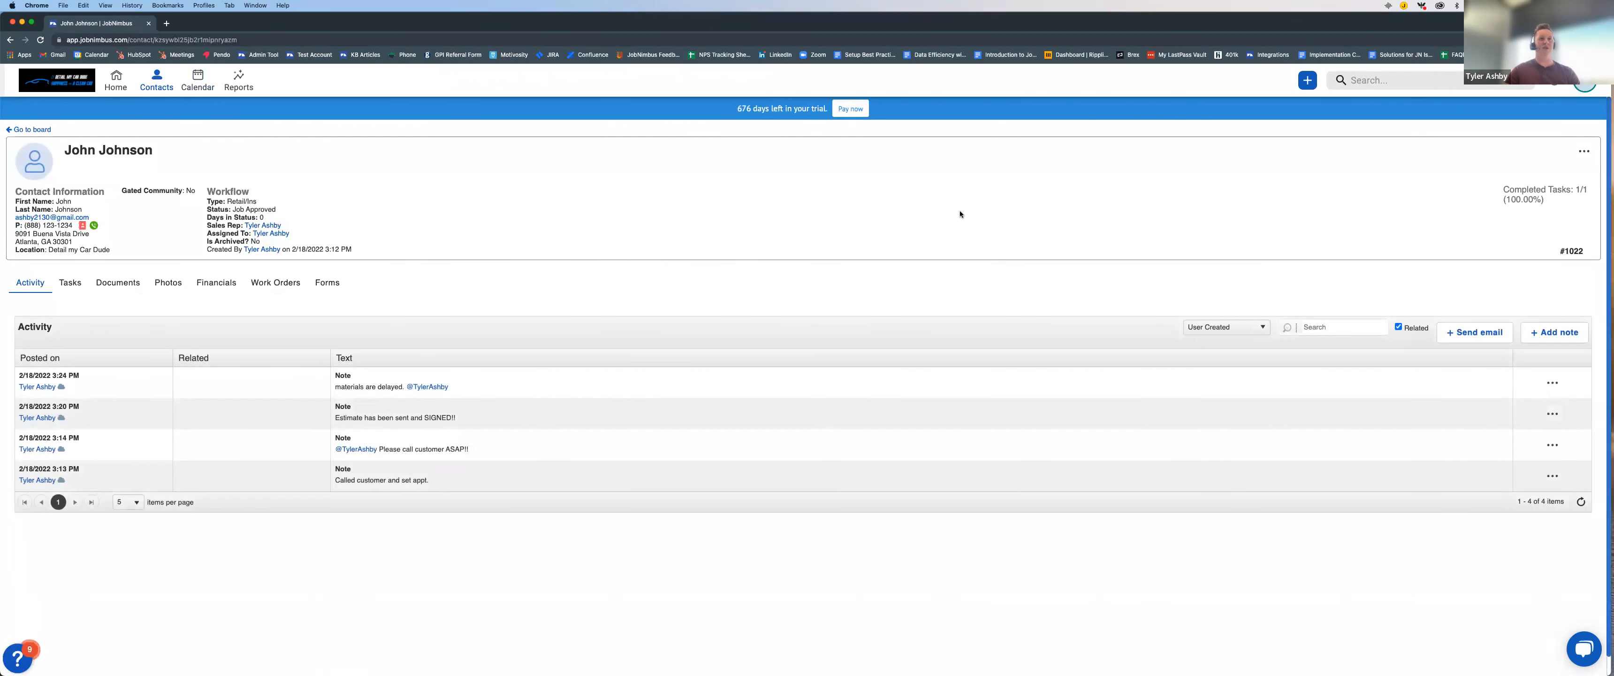
pyautogui.click(1583, 151)
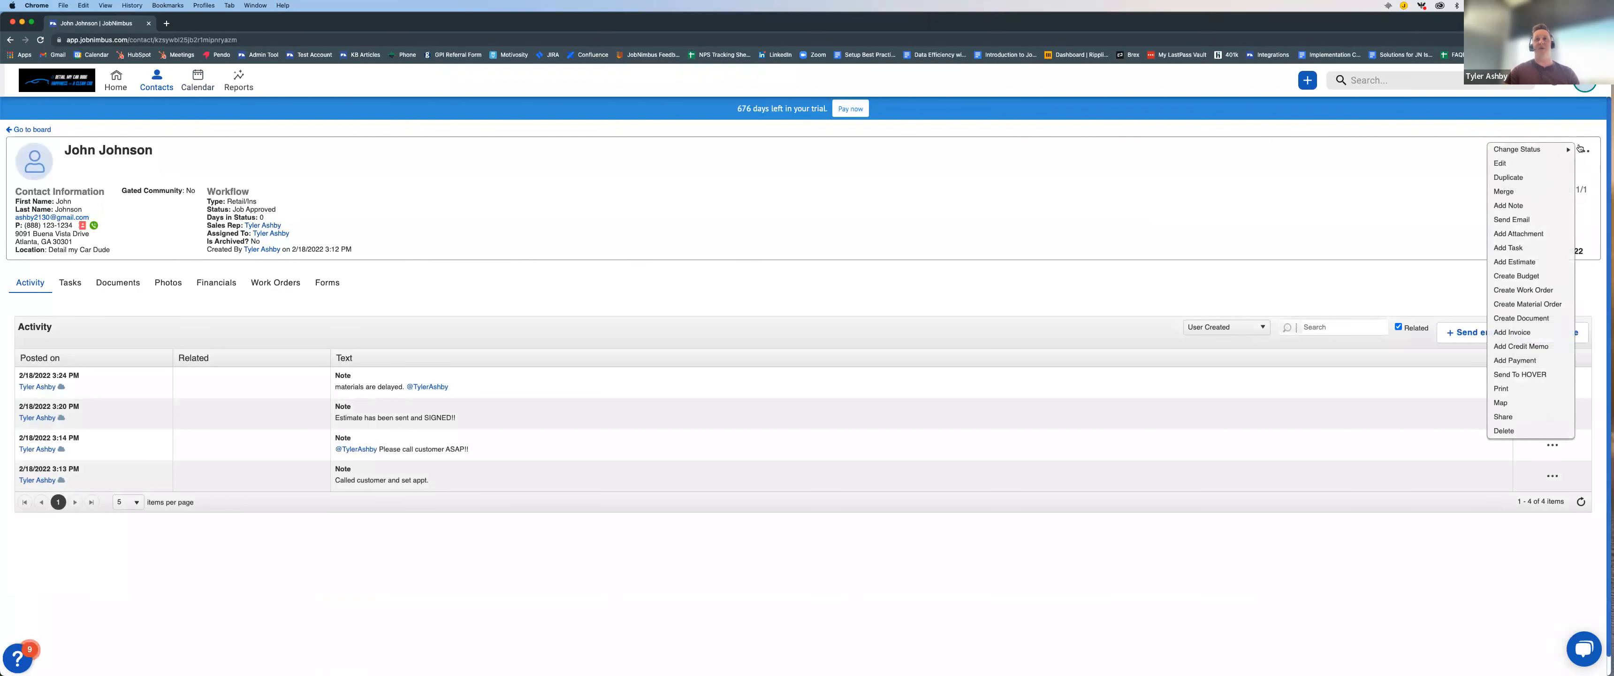
pyautogui.moveTo(1558, 151)
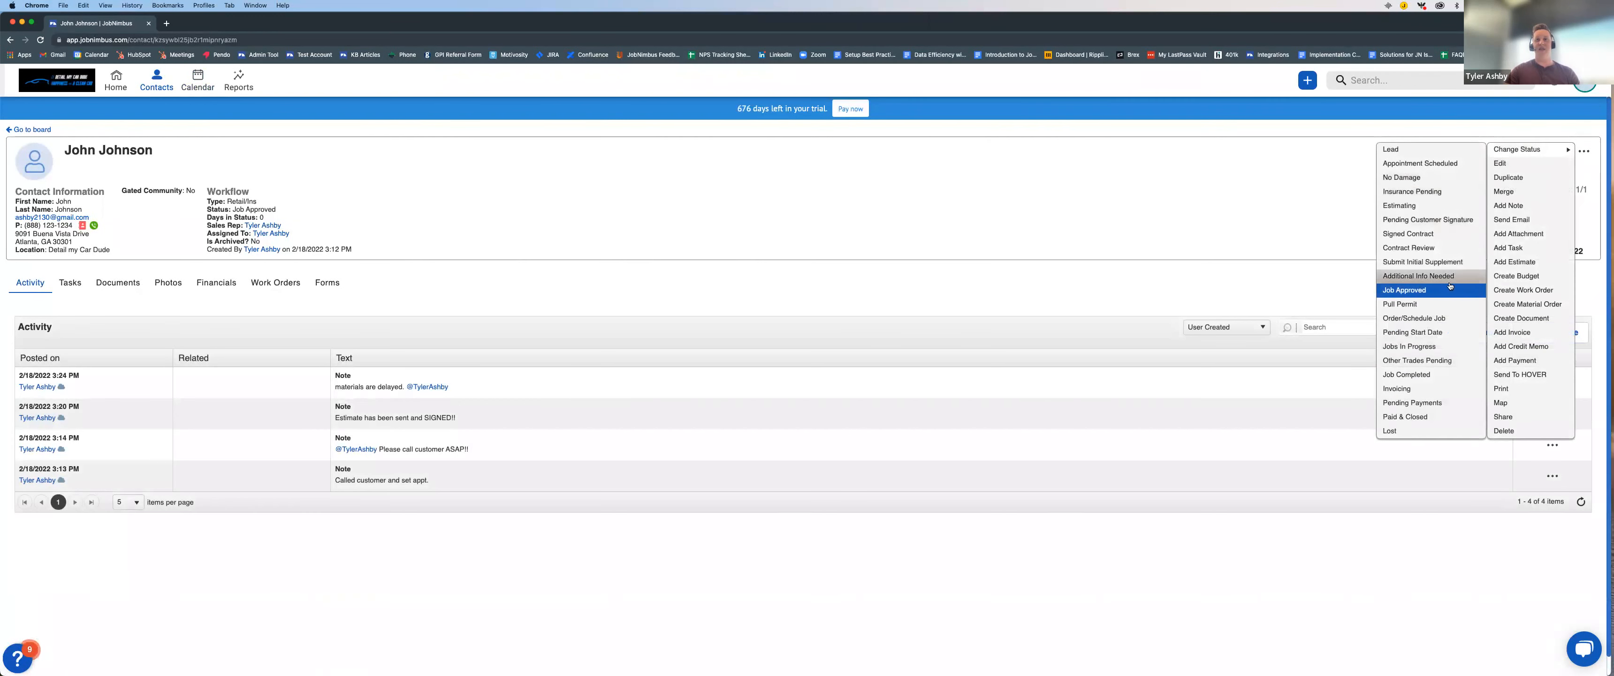
pyautogui.click(1431, 375)
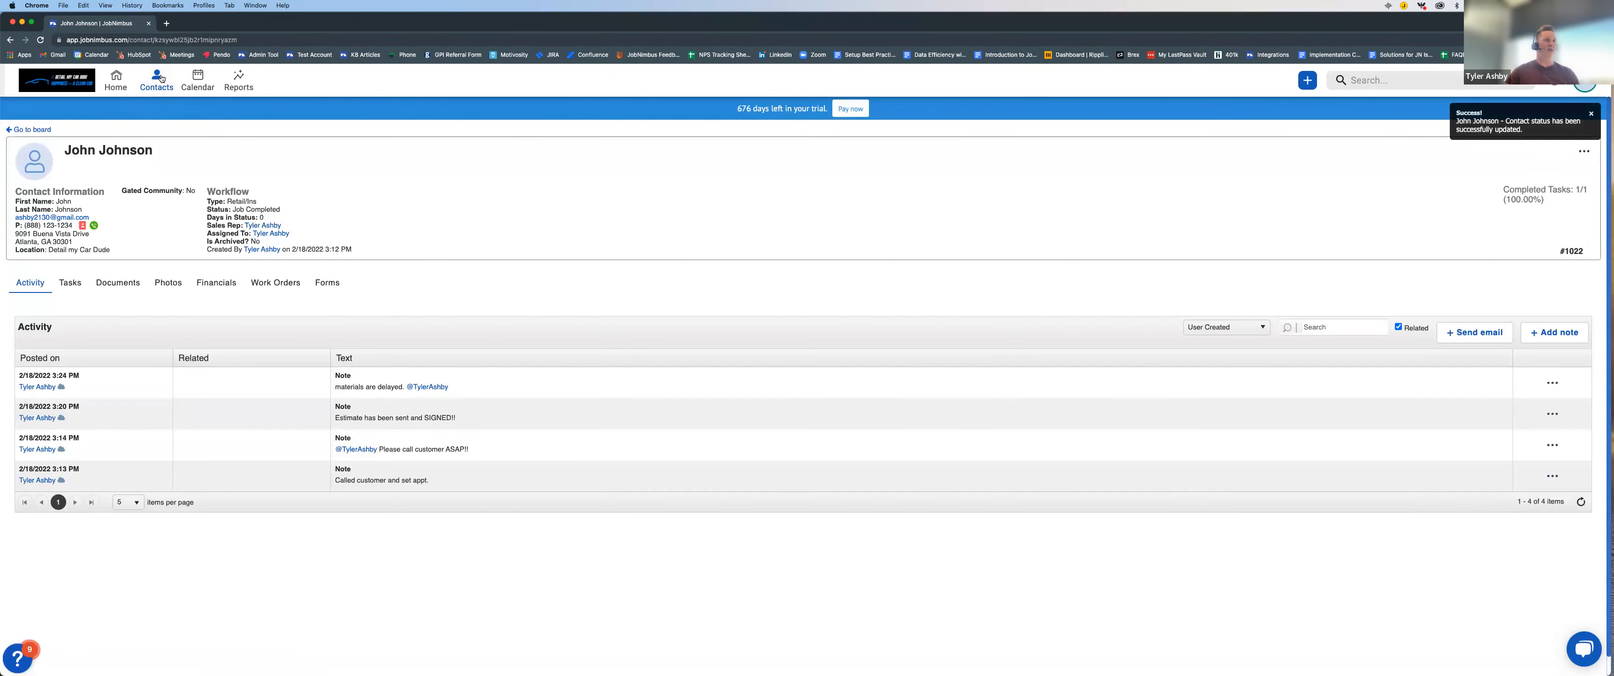
# Step: Return from the contact to the Production board and switch to the Billing board
pyautogui.click(35, 130)
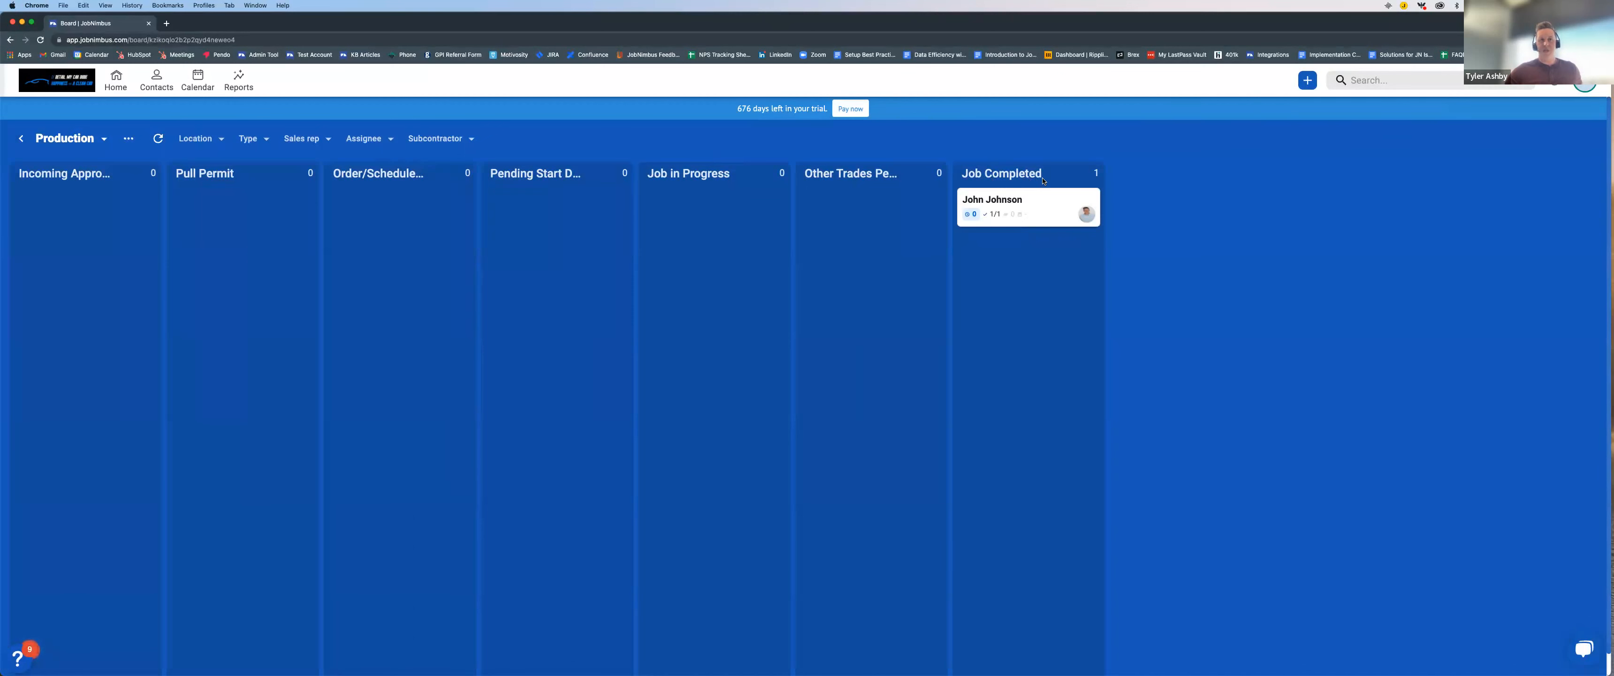
pyautogui.click(105, 138)
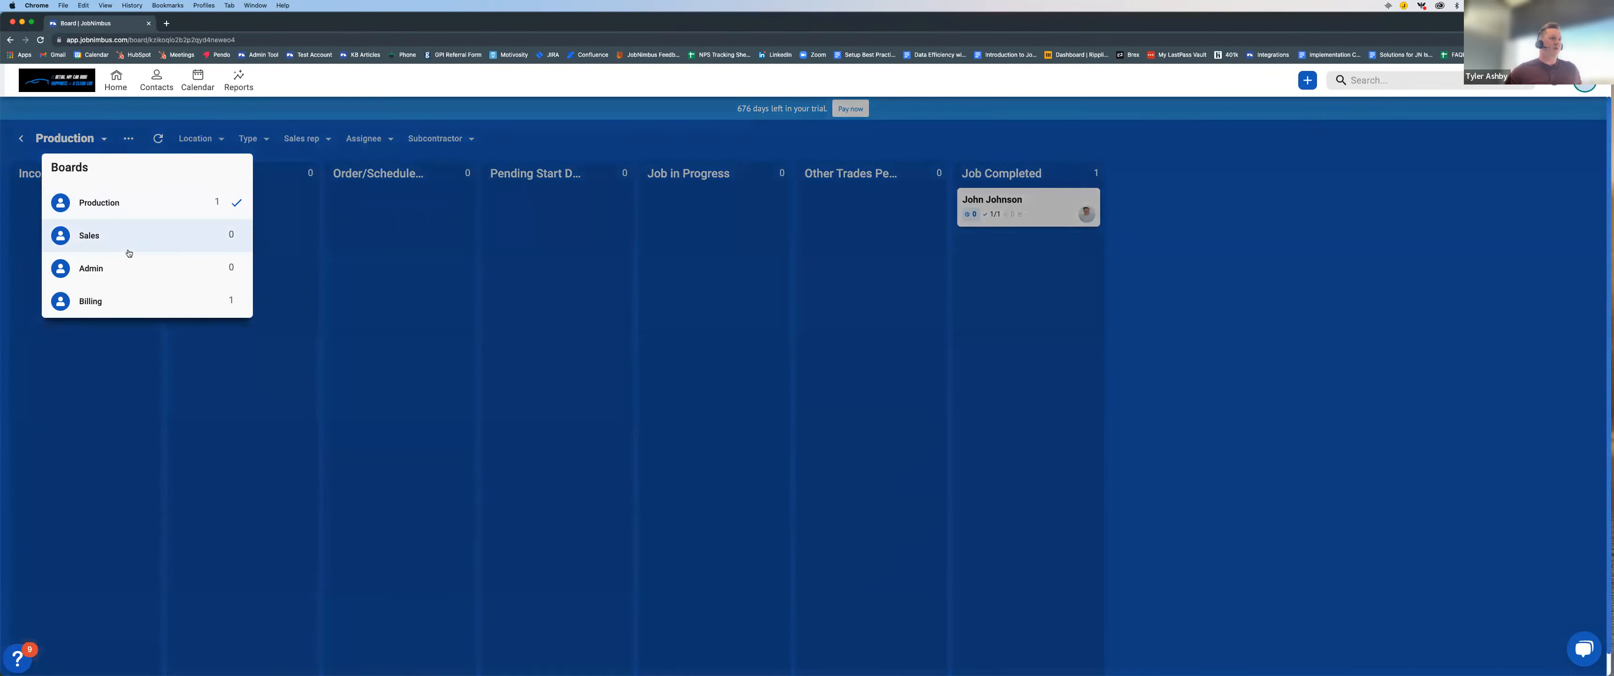
pyautogui.click(152, 308)
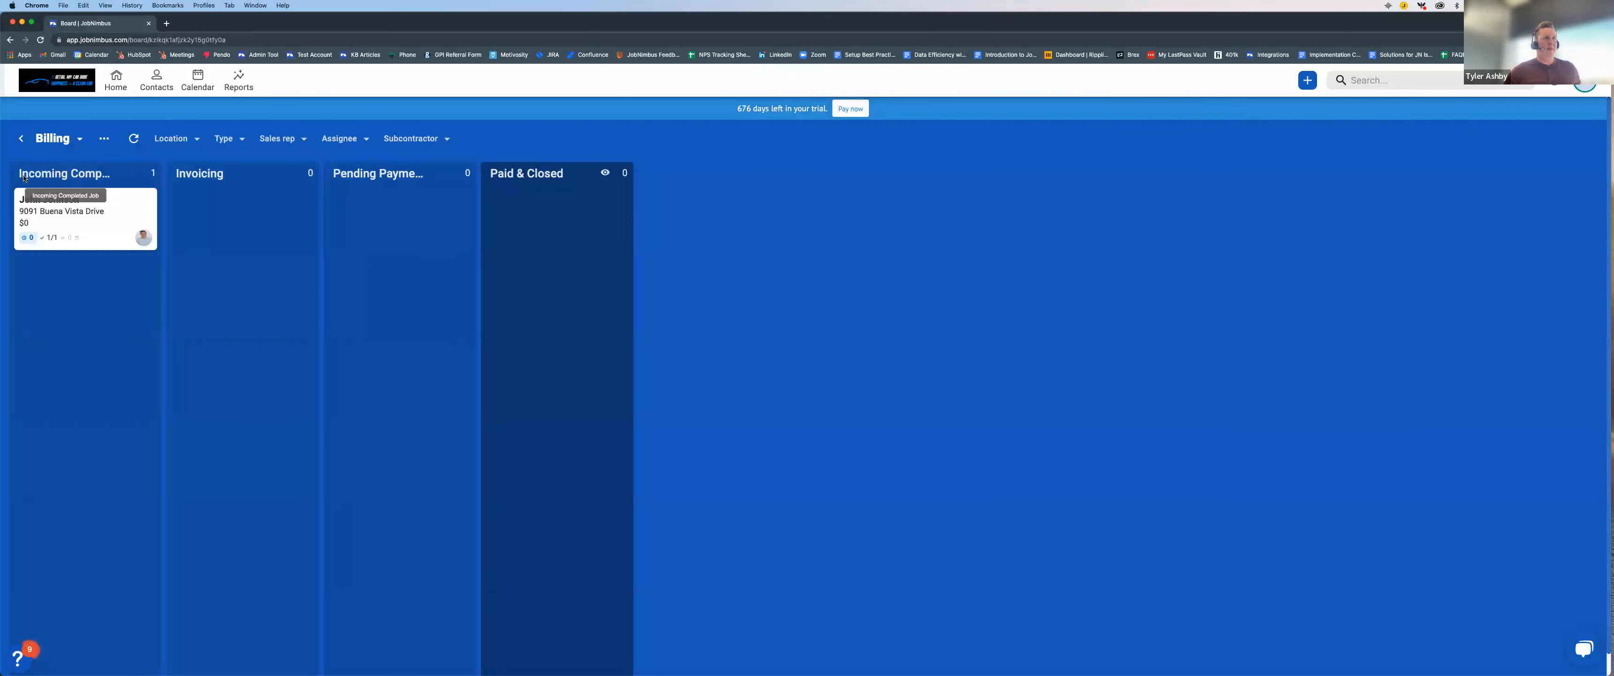
# Step: Open the contact in the Billing board's incoming completed jobs and save the note "Sending invoice 2/22" on it
pyautogui.scroll(-1, 98, 191)
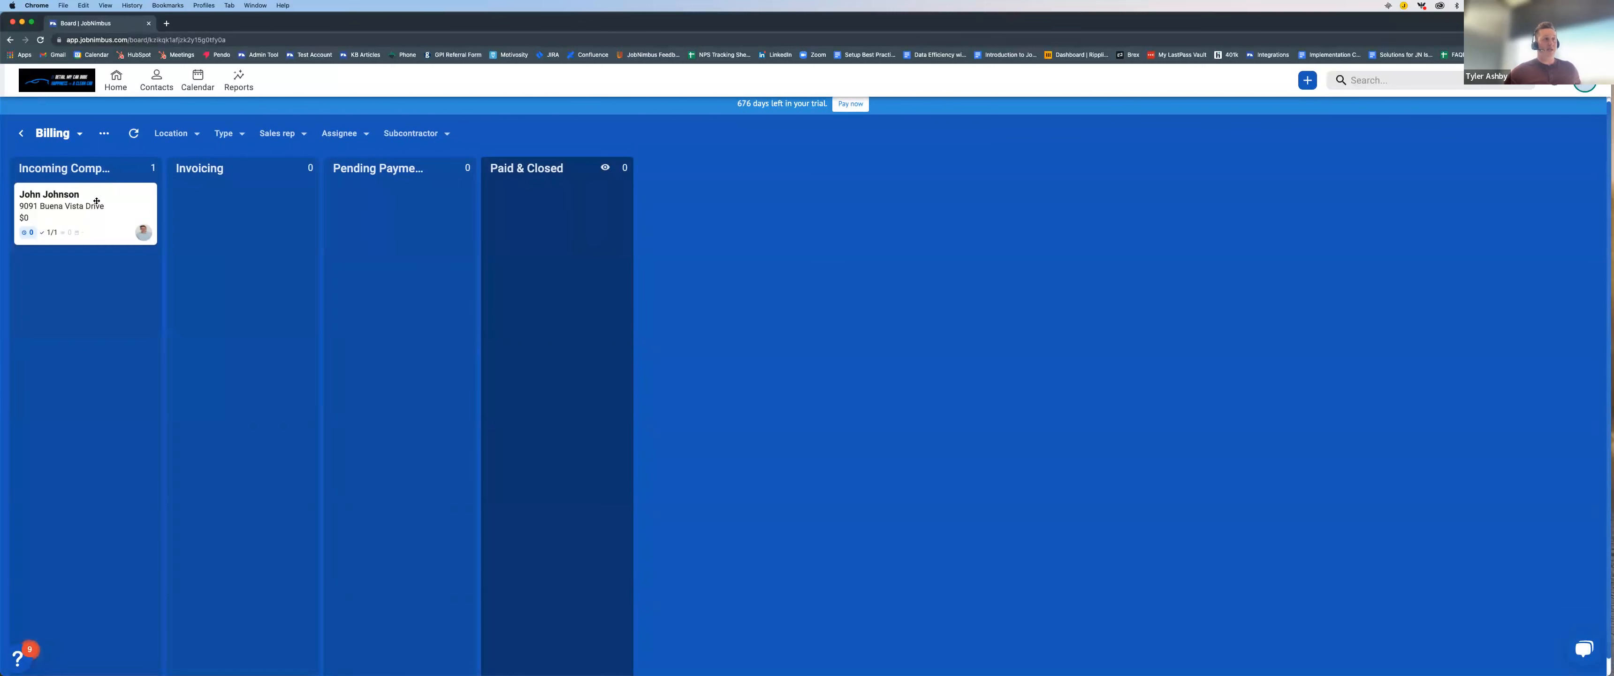
pyautogui.click(96, 200)
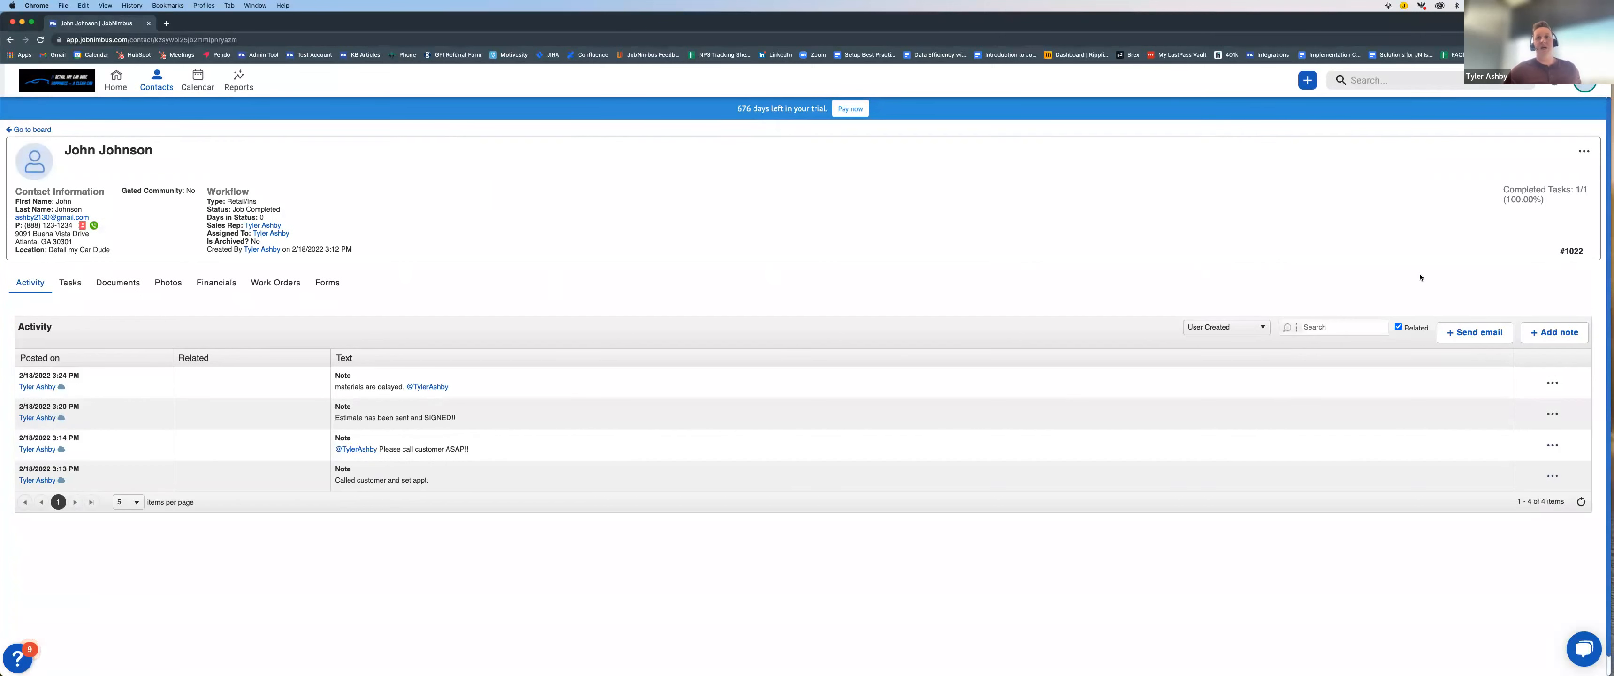
pyautogui.click(1555, 337)
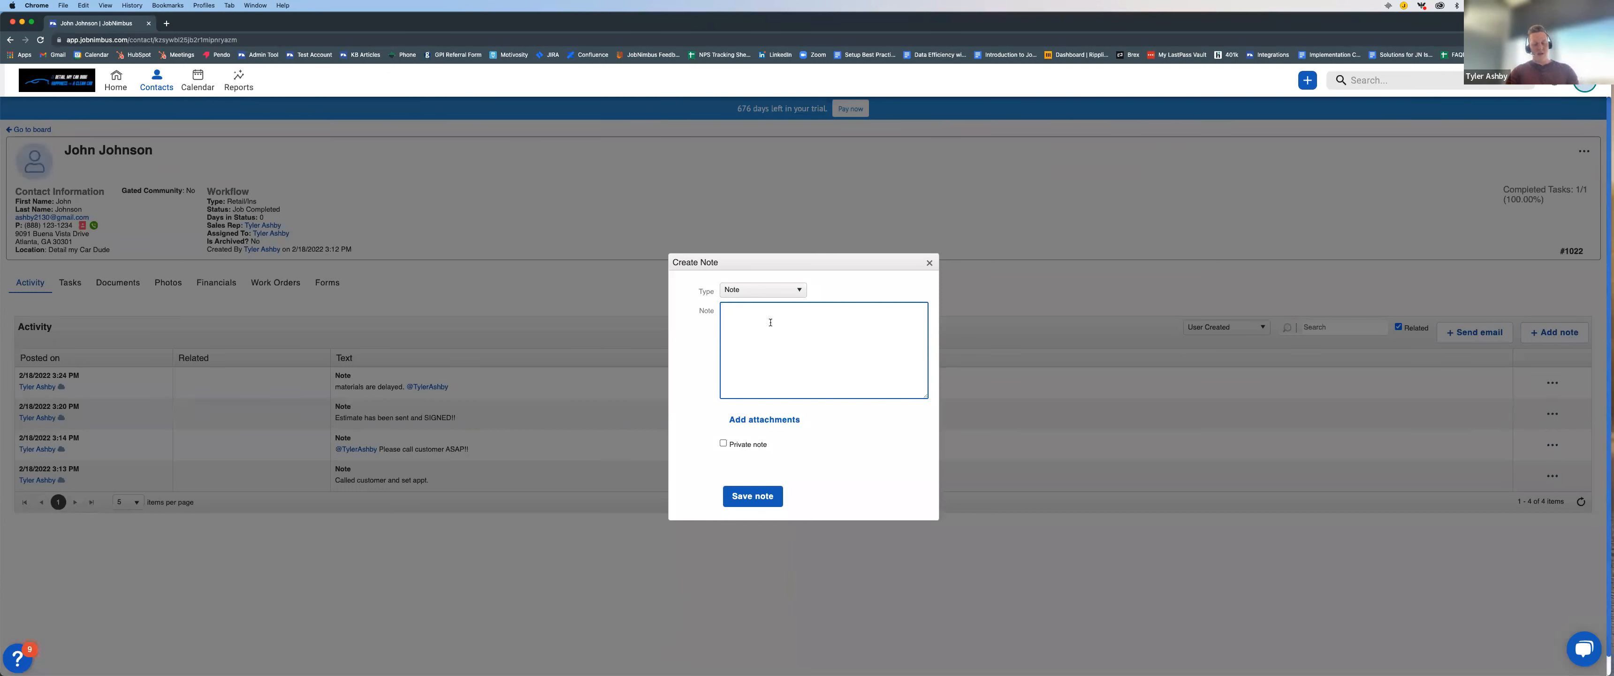
pyautogui.write('Sending invoice 2/')
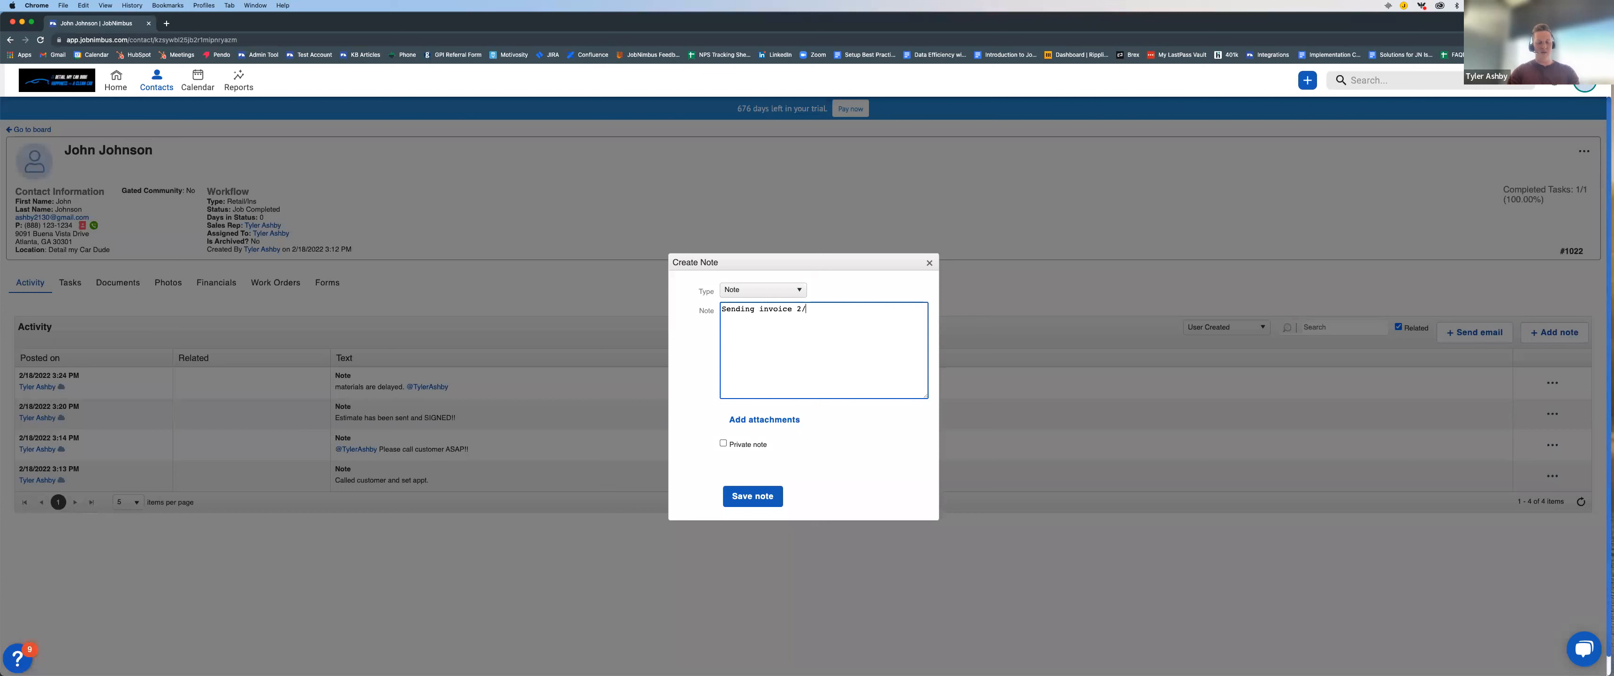
pyautogui.write('22')
pyautogui.click(751, 496)
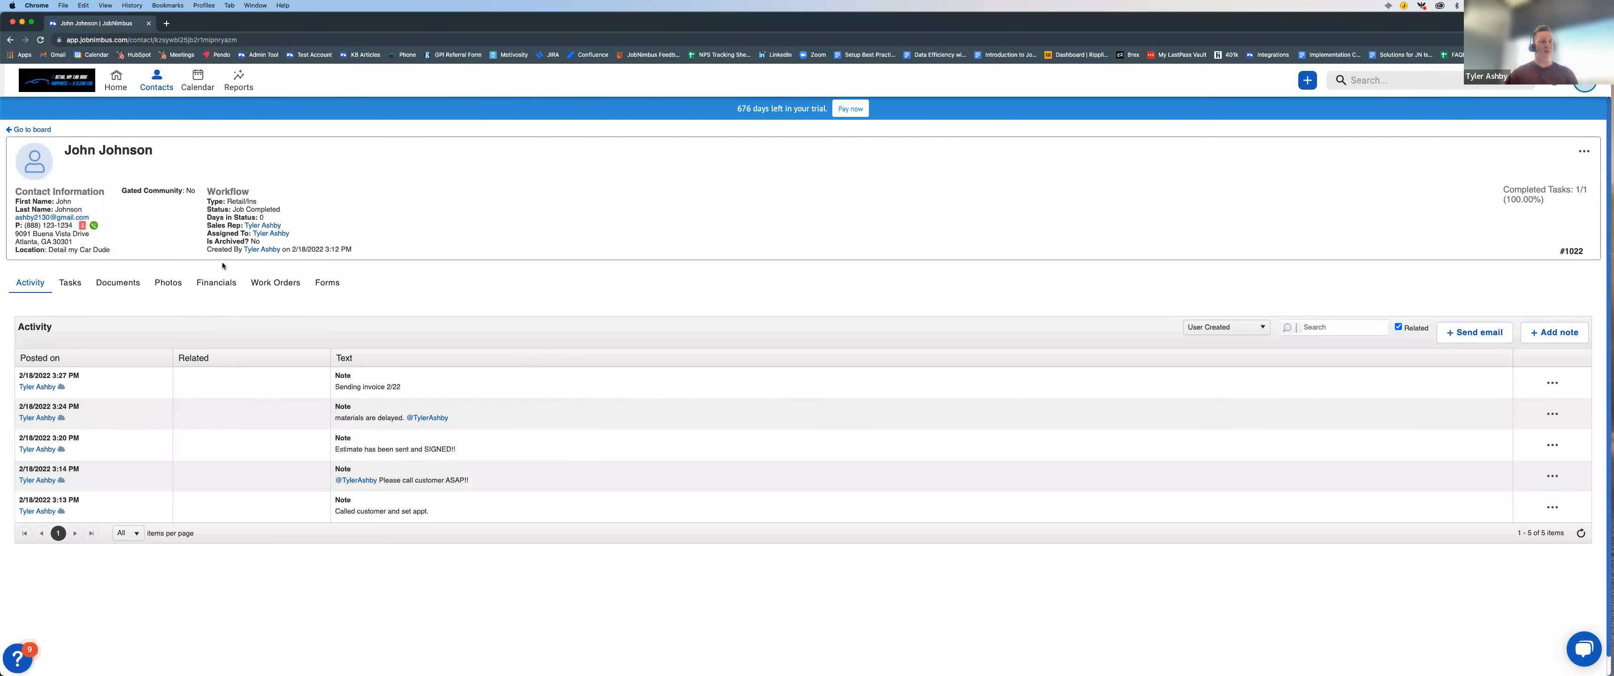
# Step: Convert the existing estimate in the contact's financials to an invoice
pyautogui.click(216, 284)
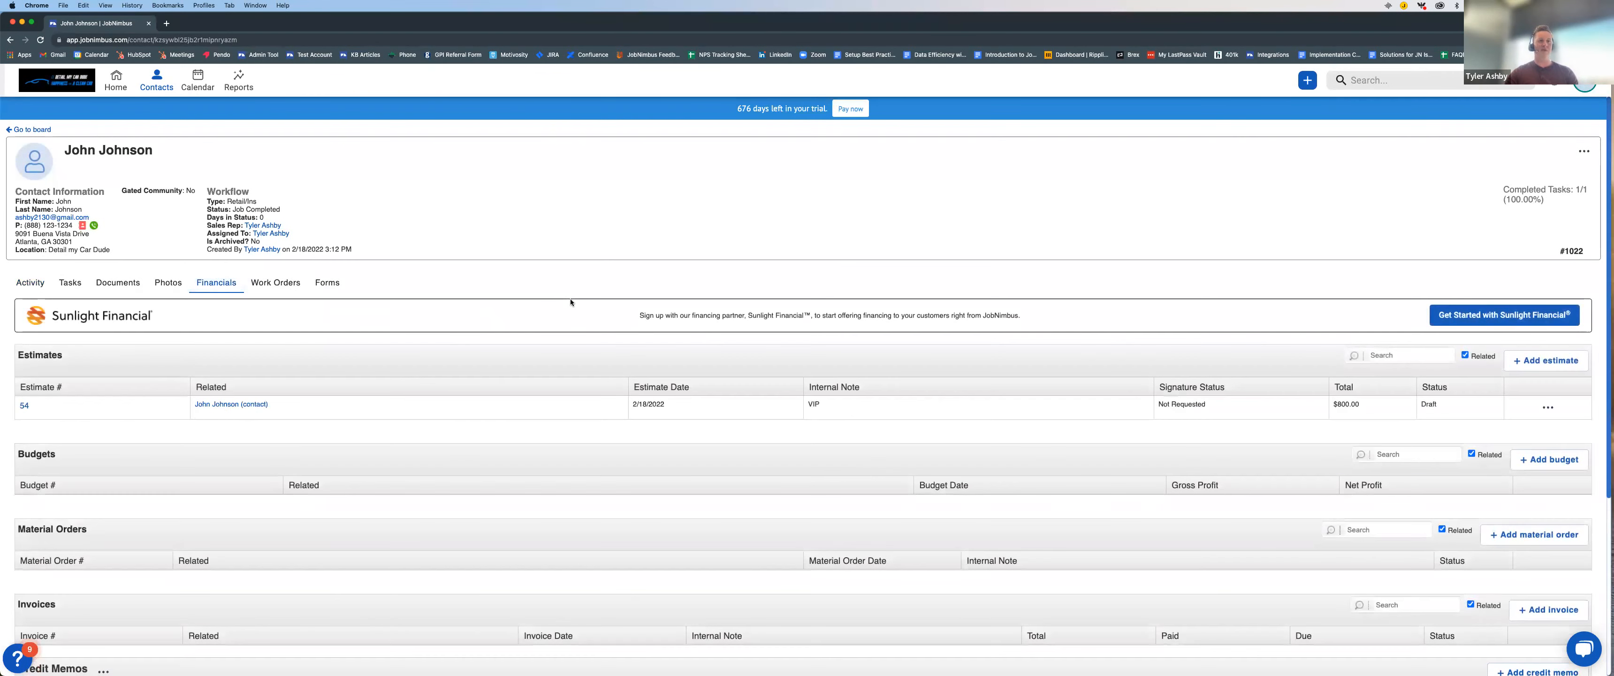
pyautogui.scroll(-3, 1283, 339)
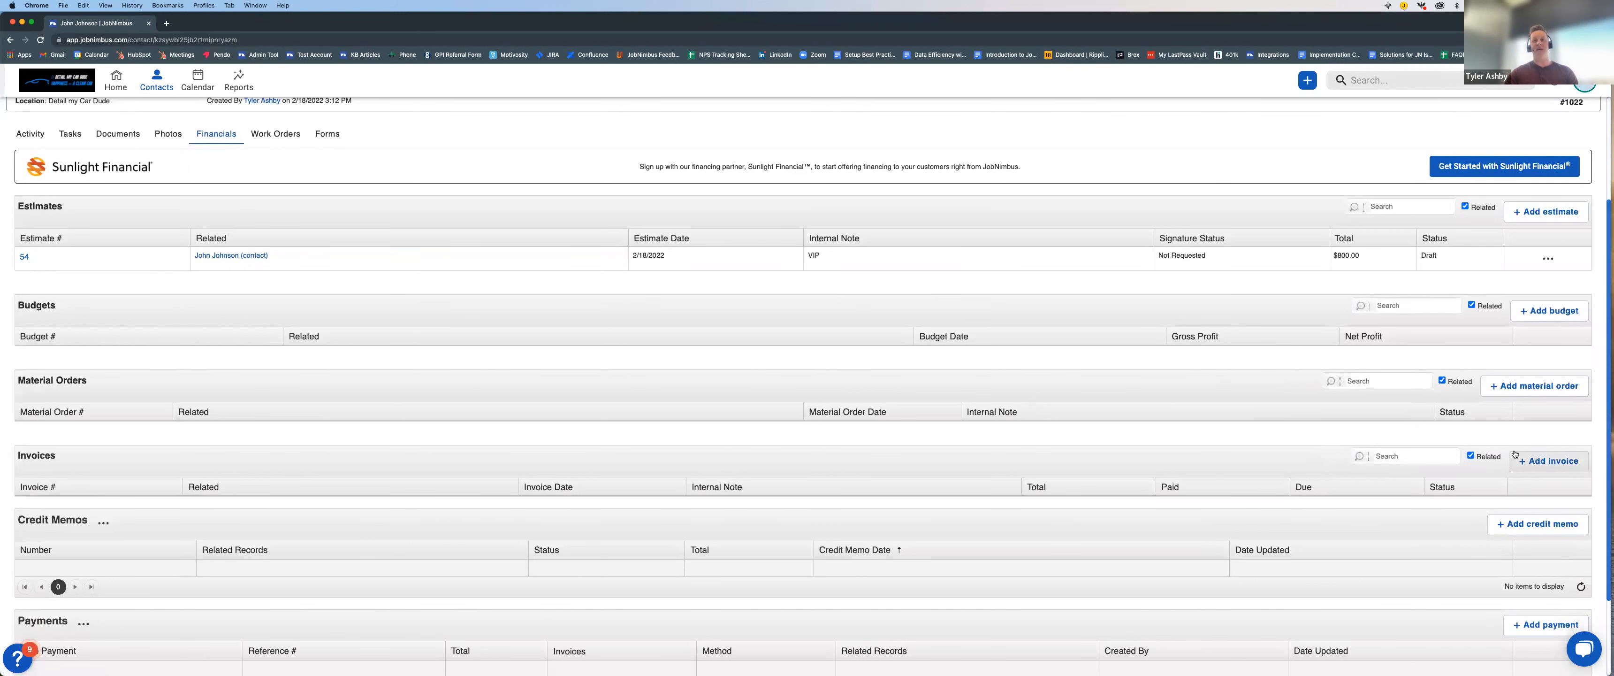
pyautogui.scroll(1, 1242, 323)
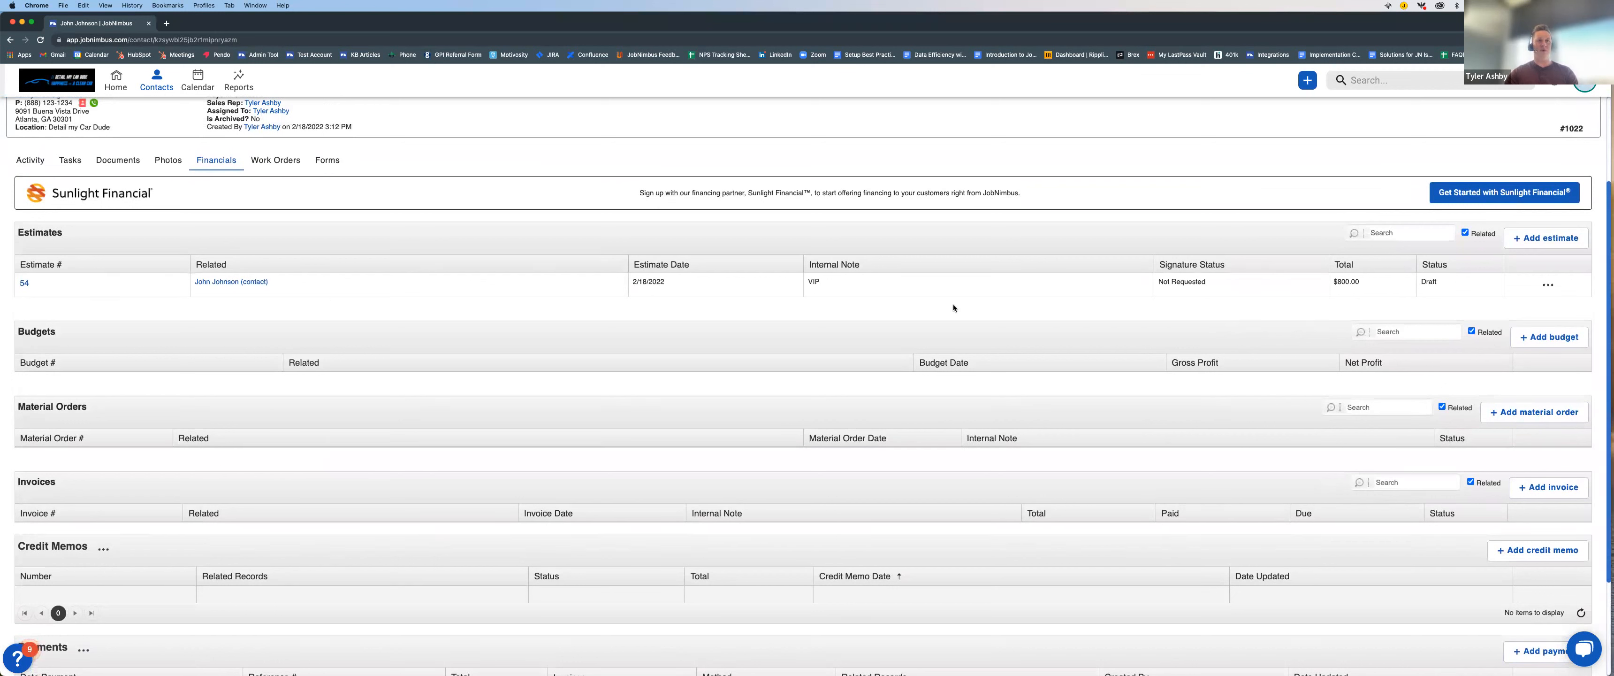
pyautogui.click(1547, 285)
pyautogui.moveTo(1498, 366)
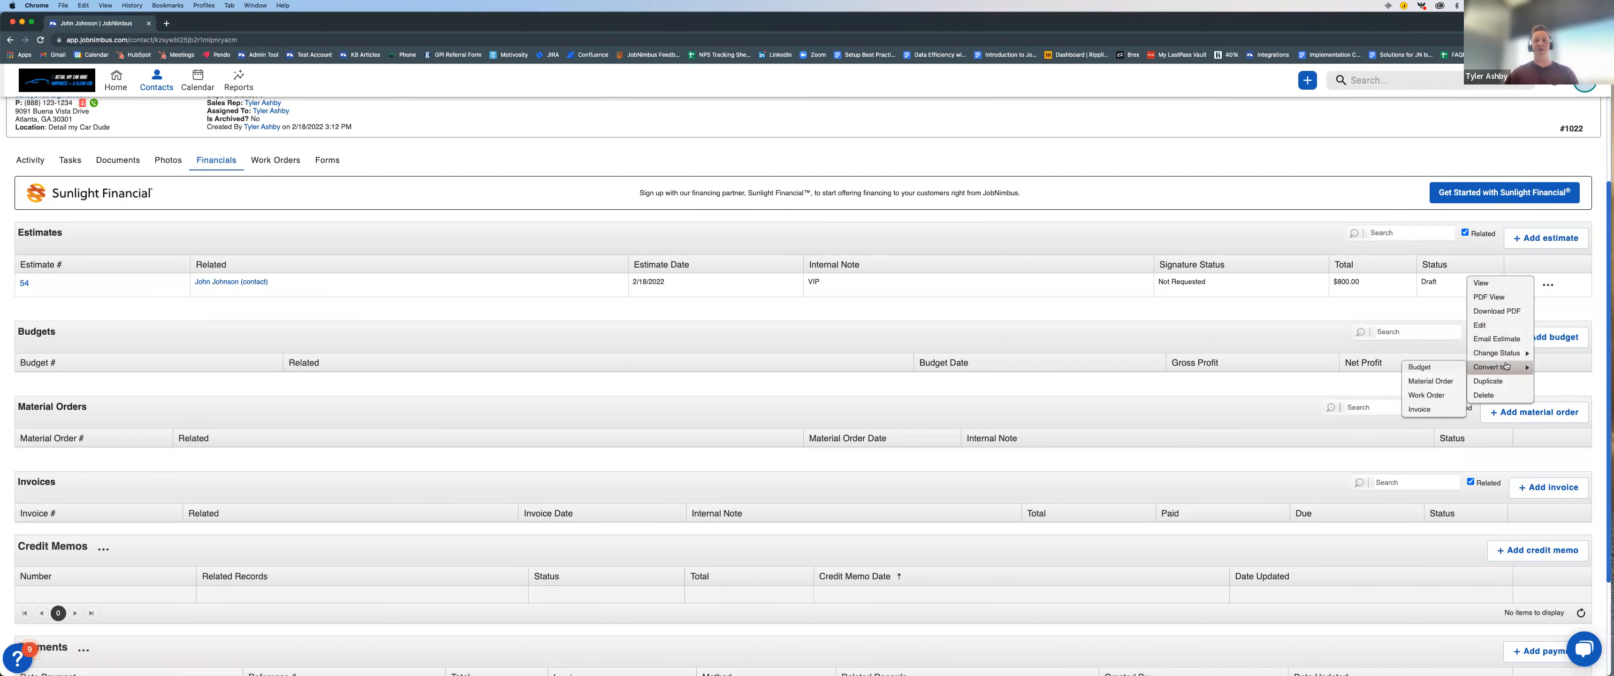
pyautogui.click(1433, 409)
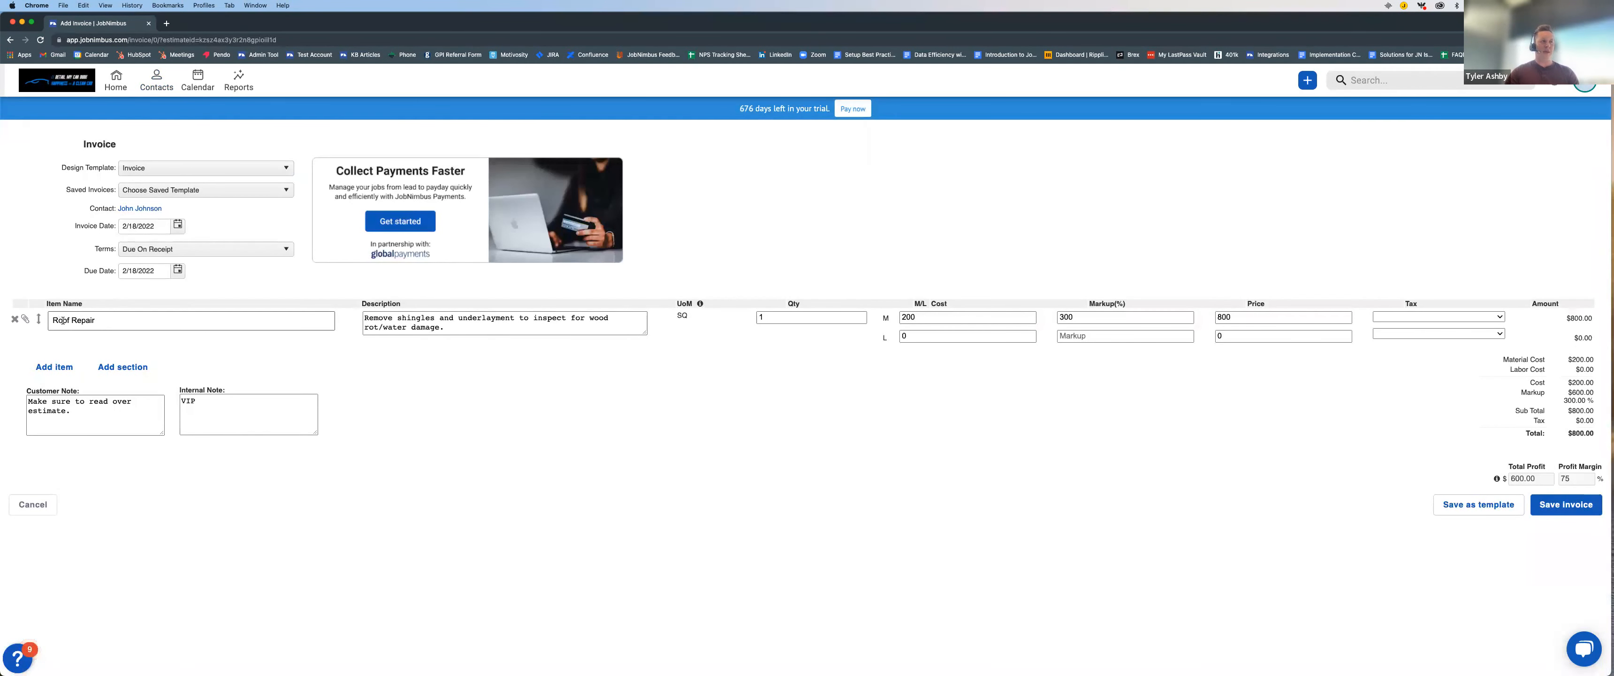
# Step: Add a blank line item below Roof Repair on the invoice and remove it again
pyautogui.moveTo(49, 322); pyautogui.dragTo(98, 324)
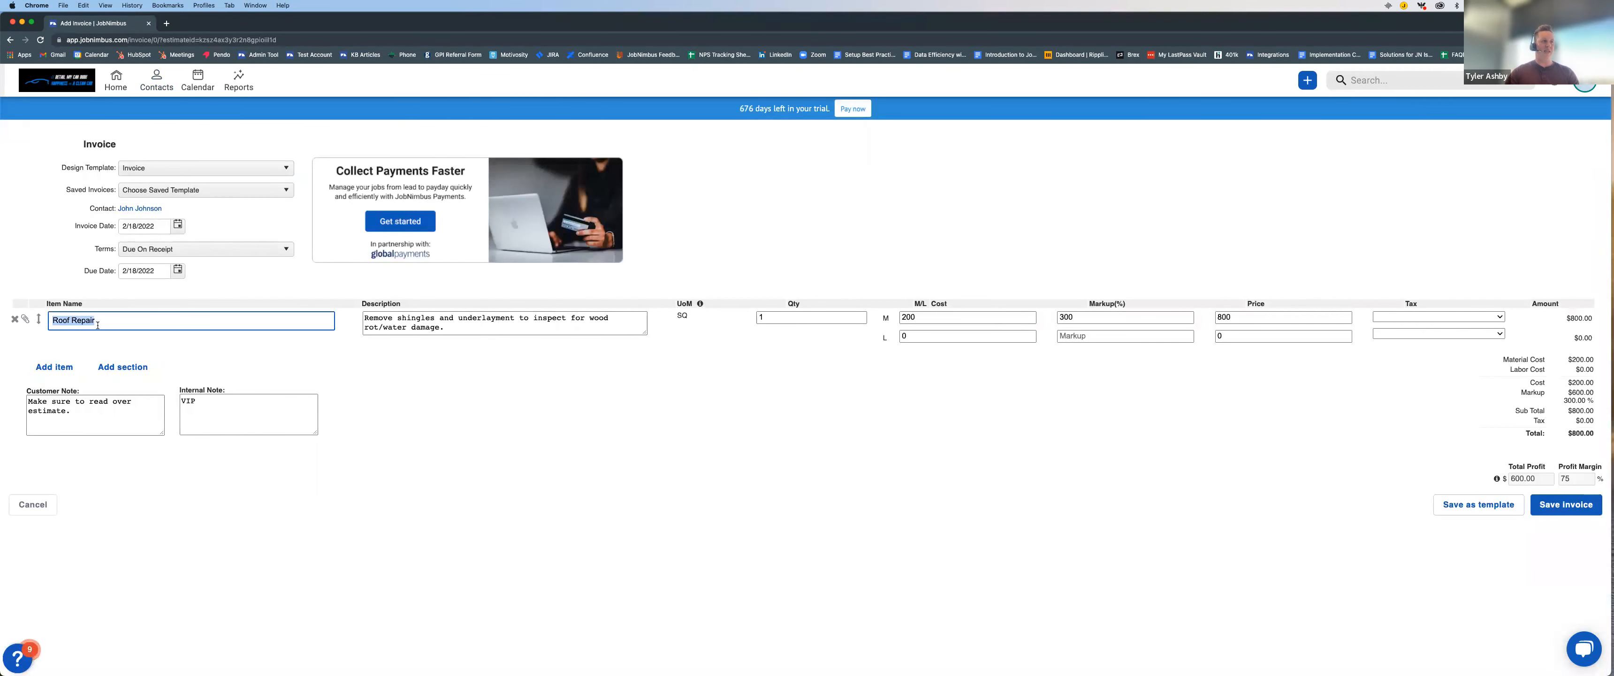
pyautogui.click(738, 393)
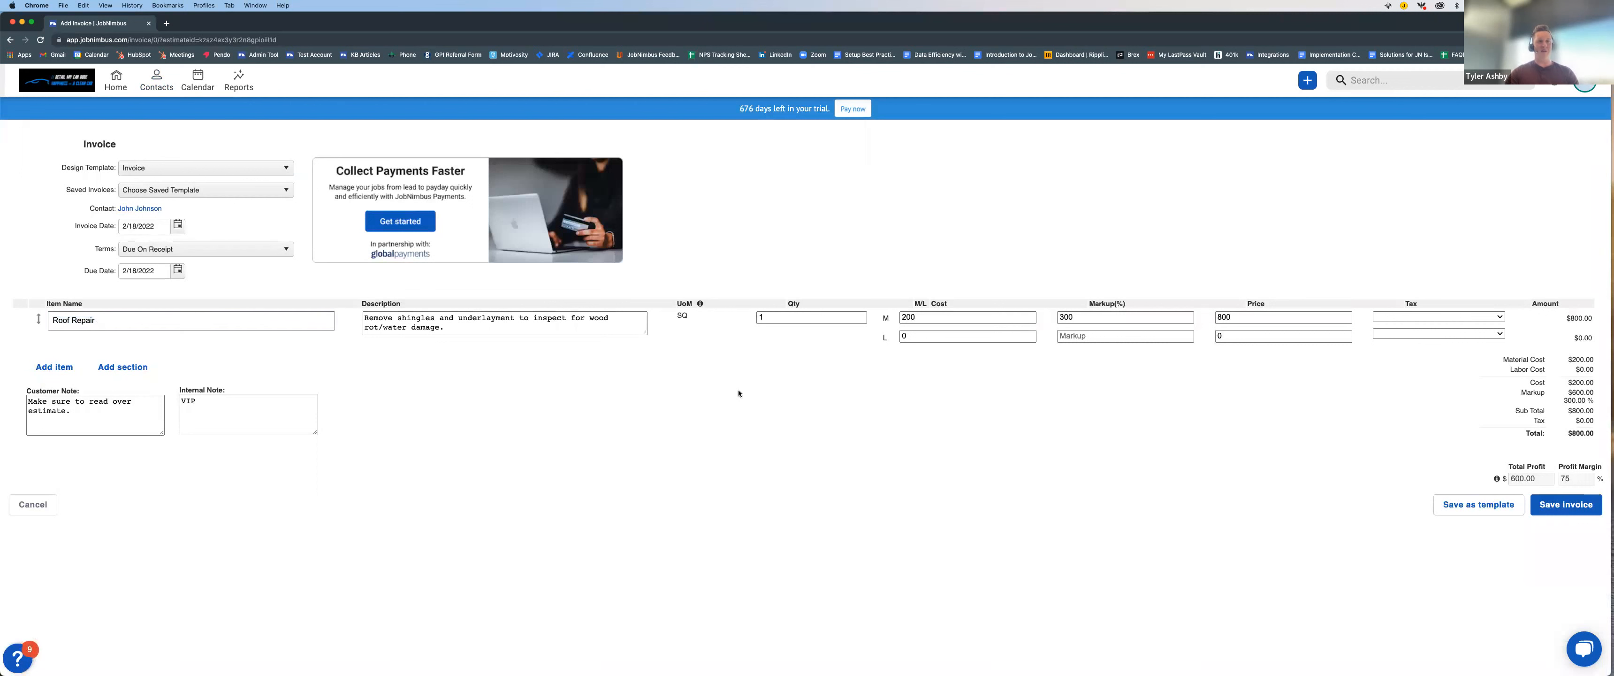
pyautogui.click(63, 368)
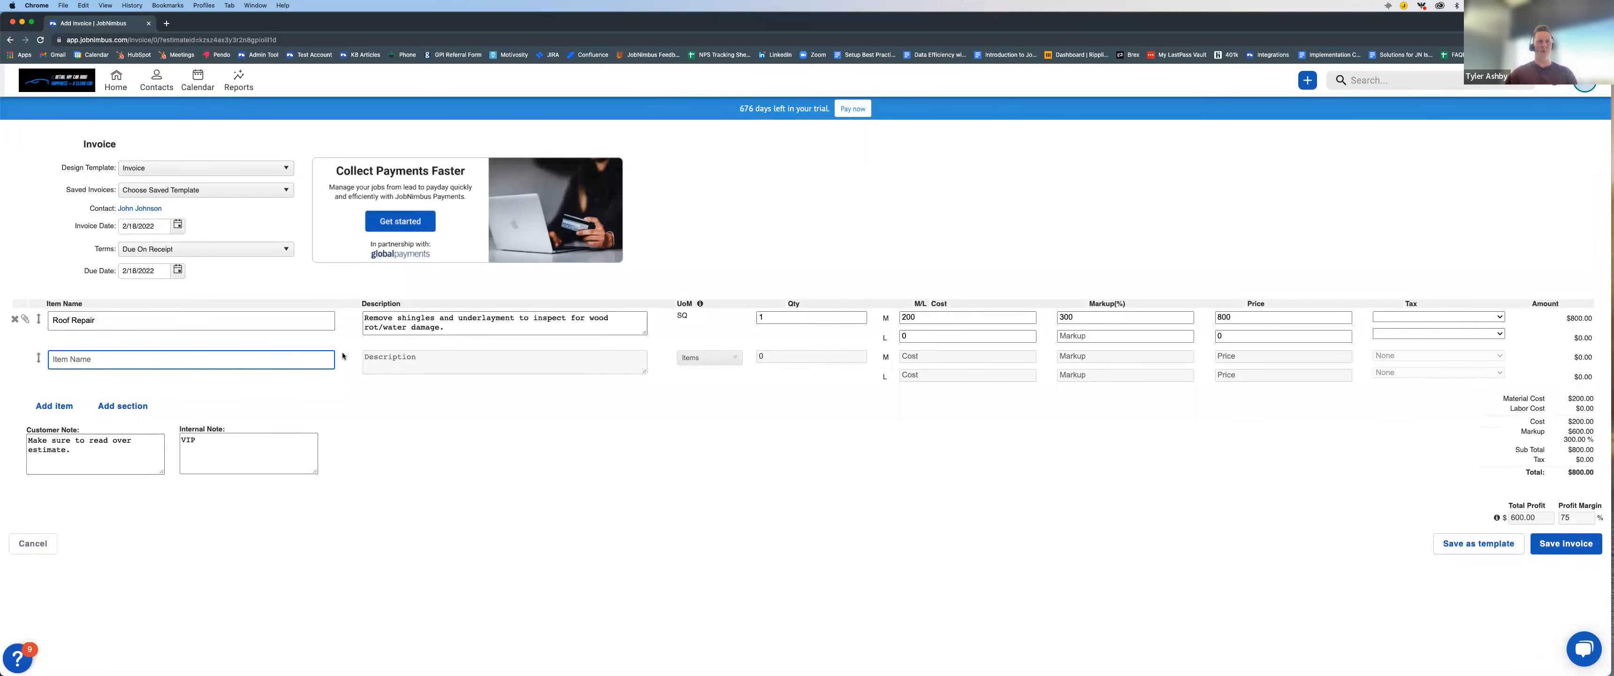
pyautogui.click(15, 360)
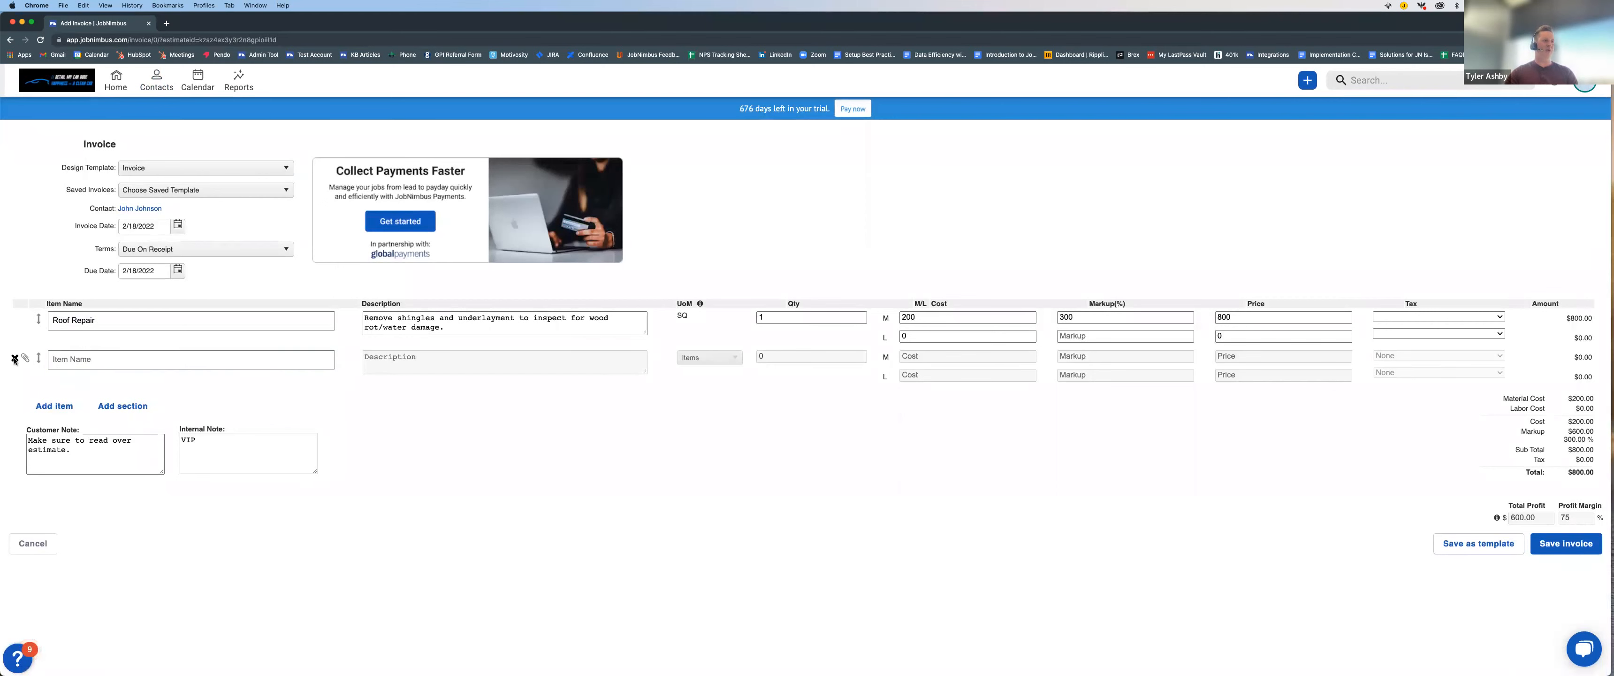
pyautogui.hotkey('ctrl', 'Up')
pyautogui.click(751, 431)
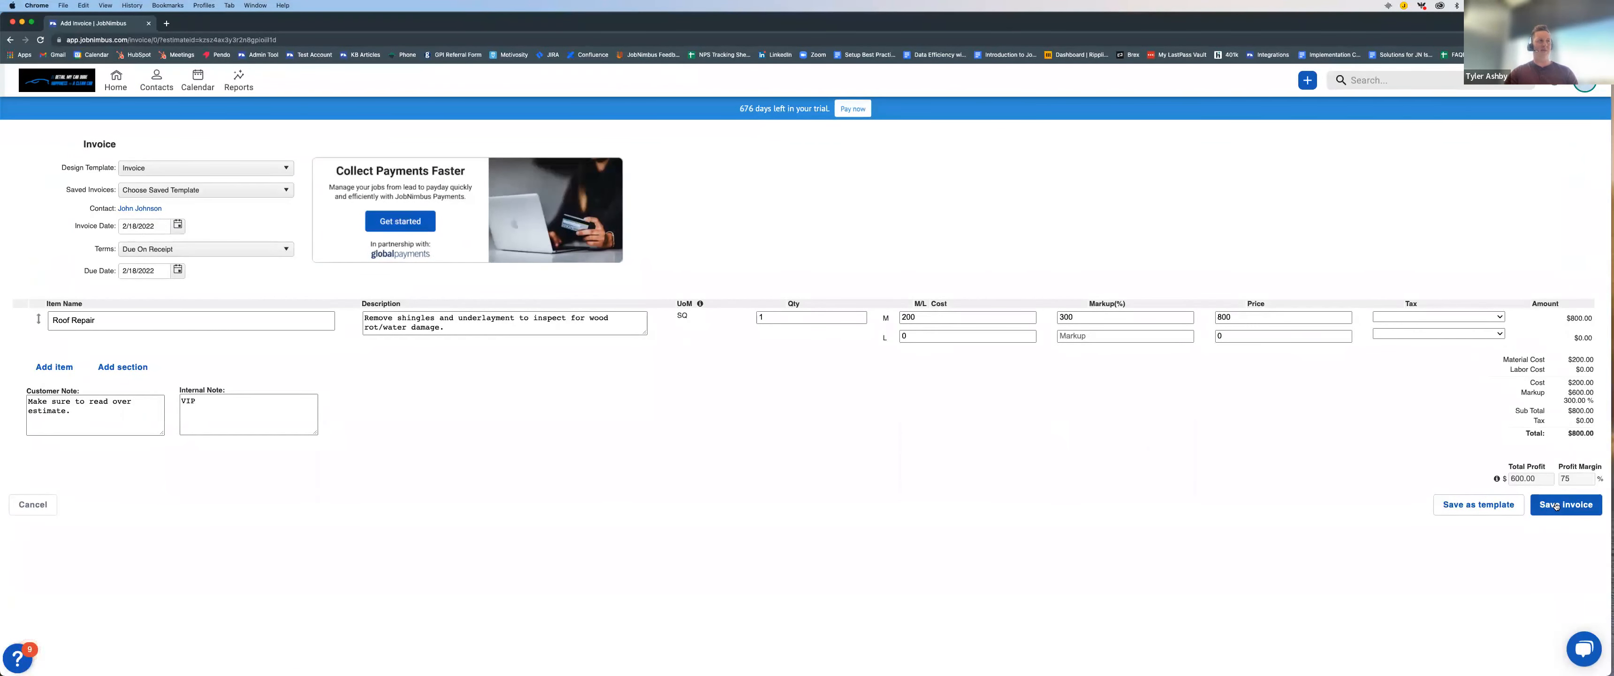
# Step: Review the payment terms options, keep Due On Receipt, and save the invoice
pyautogui.click(198, 250)
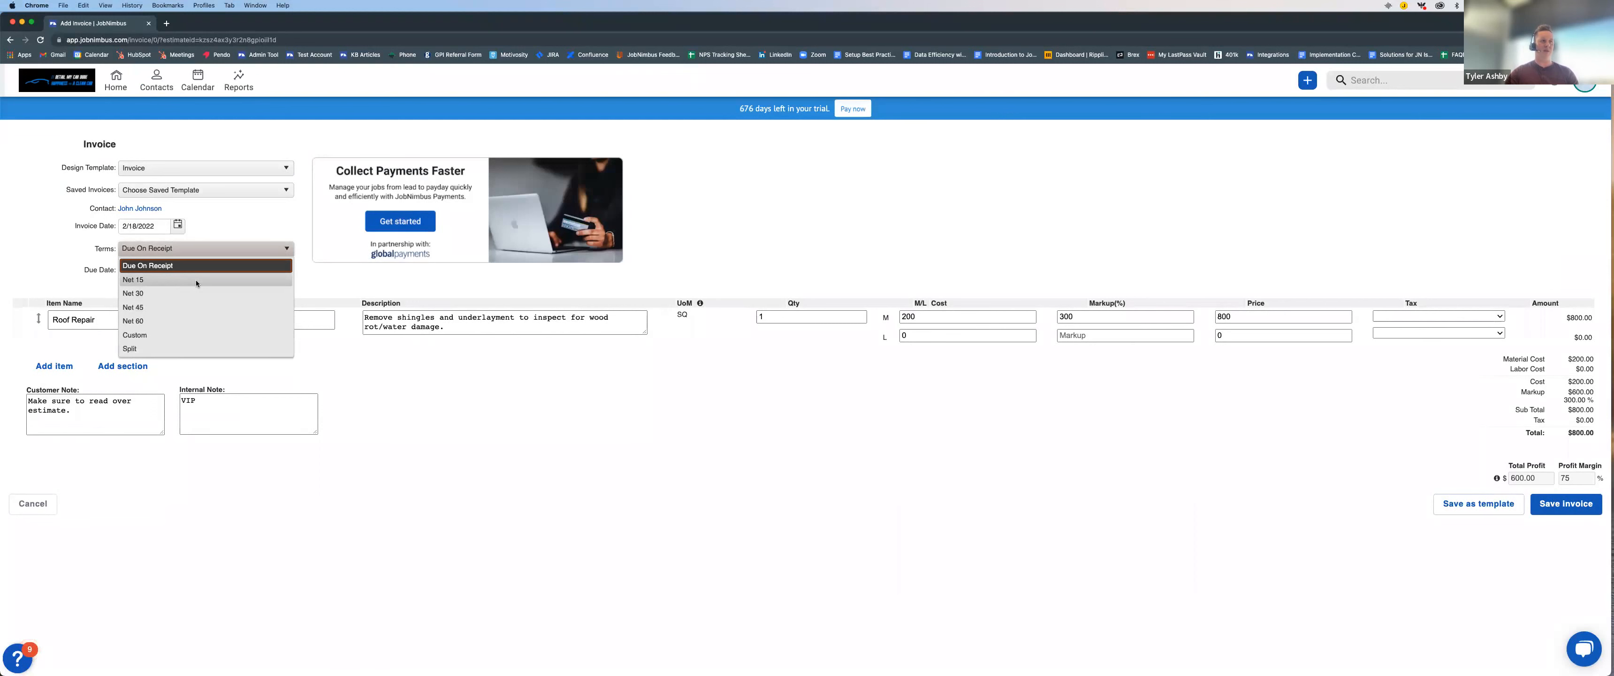
pyautogui.click(191, 250)
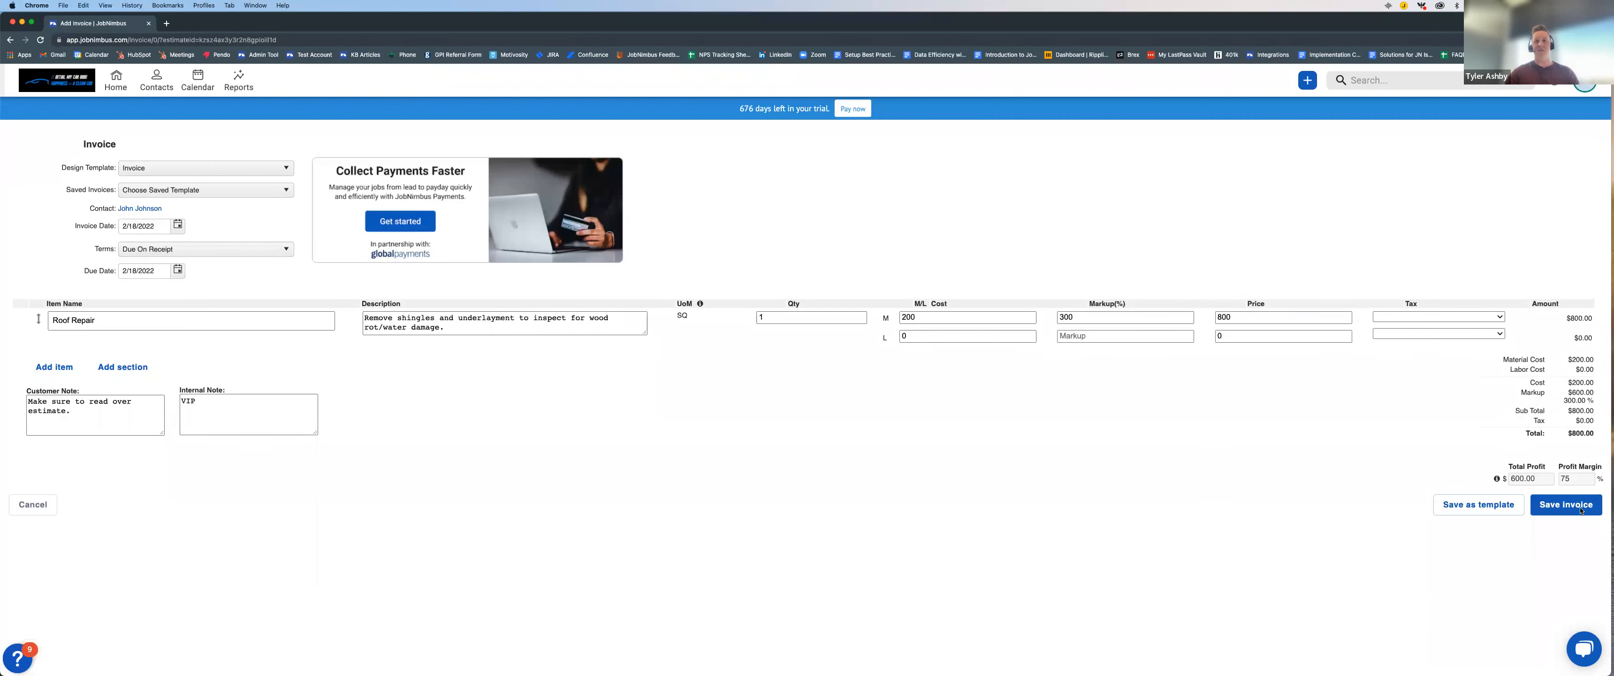
pyautogui.click(1565, 504)
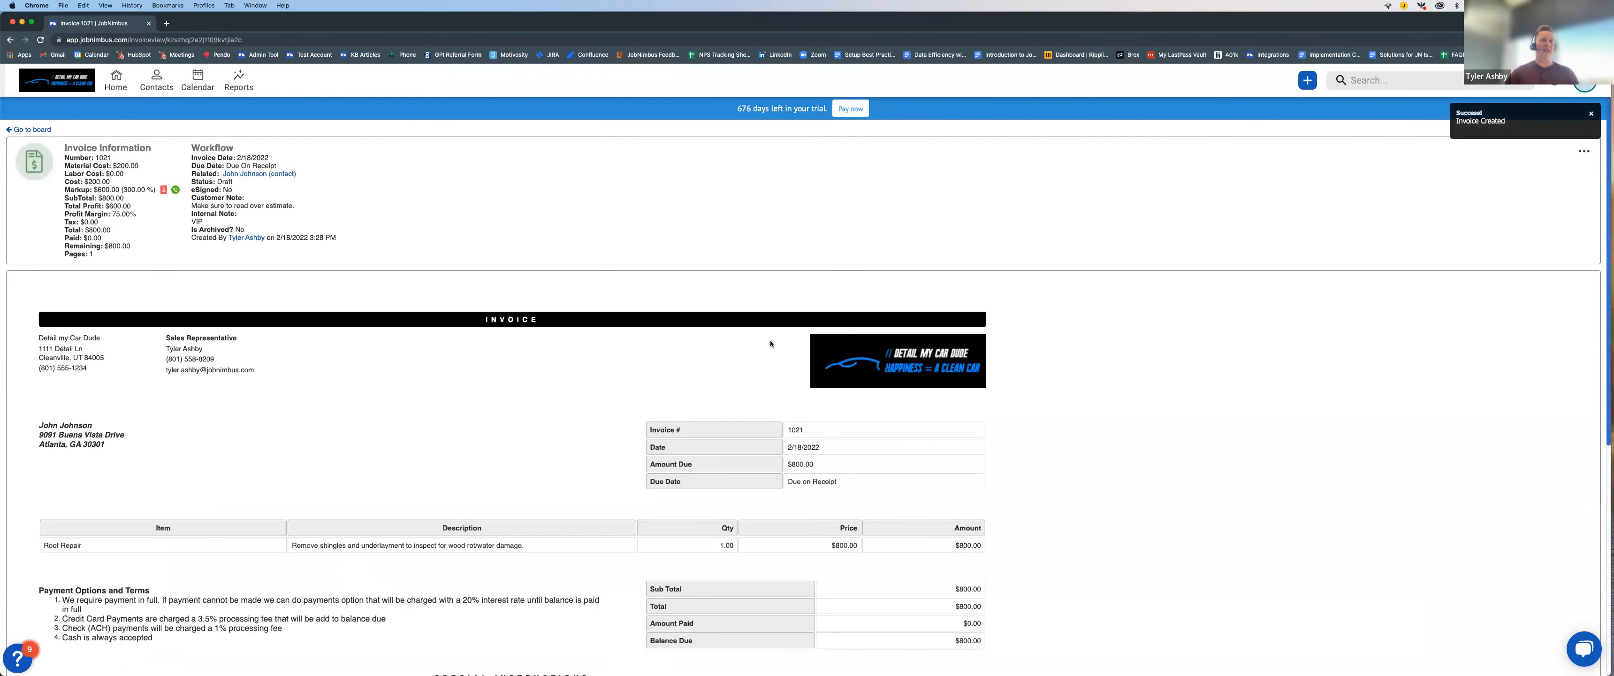
pyautogui.scroll(-2, 466, 415)
pyautogui.scroll(2, 466, 415)
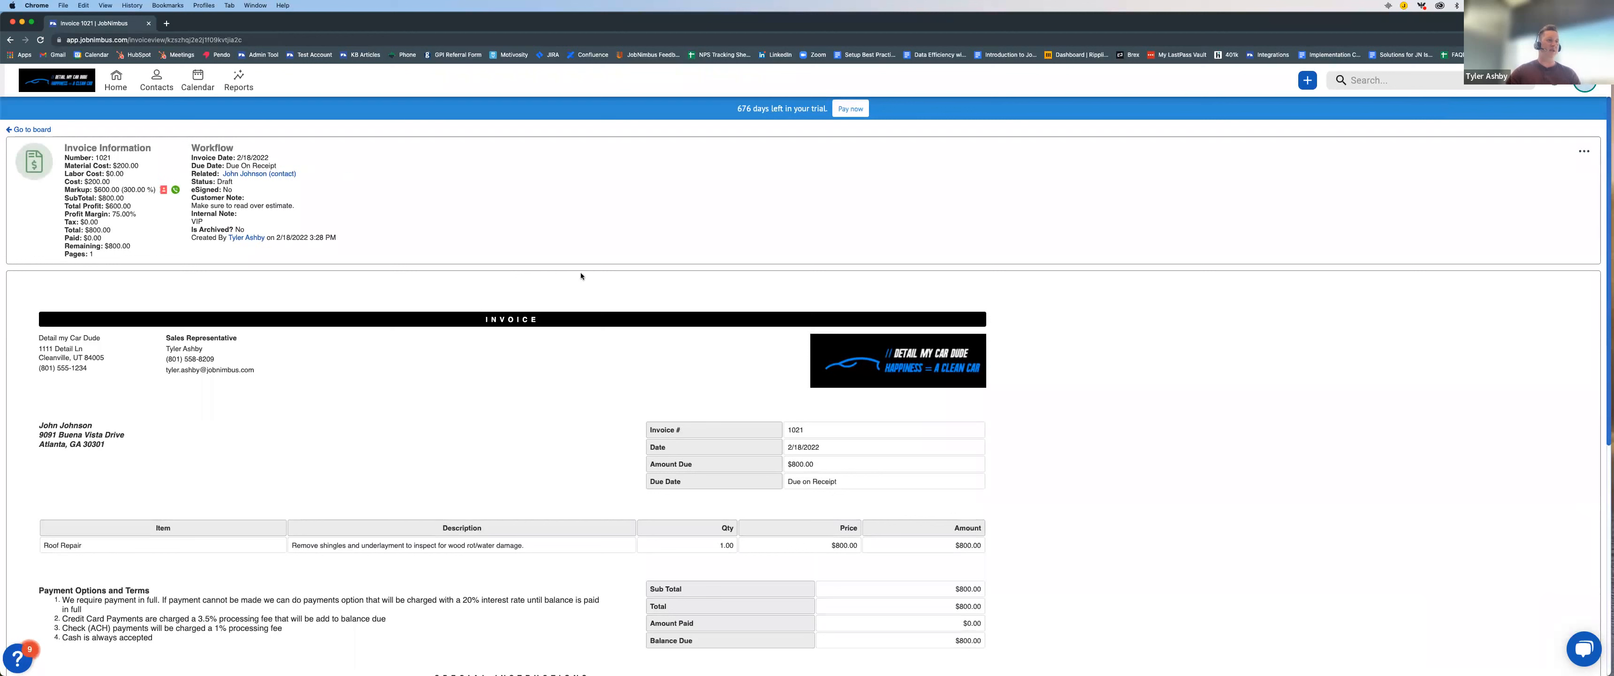
# Step: View the email options for the invoice without sending it, and look over its line item and payment sections
pyautogui.click(1586, 154)
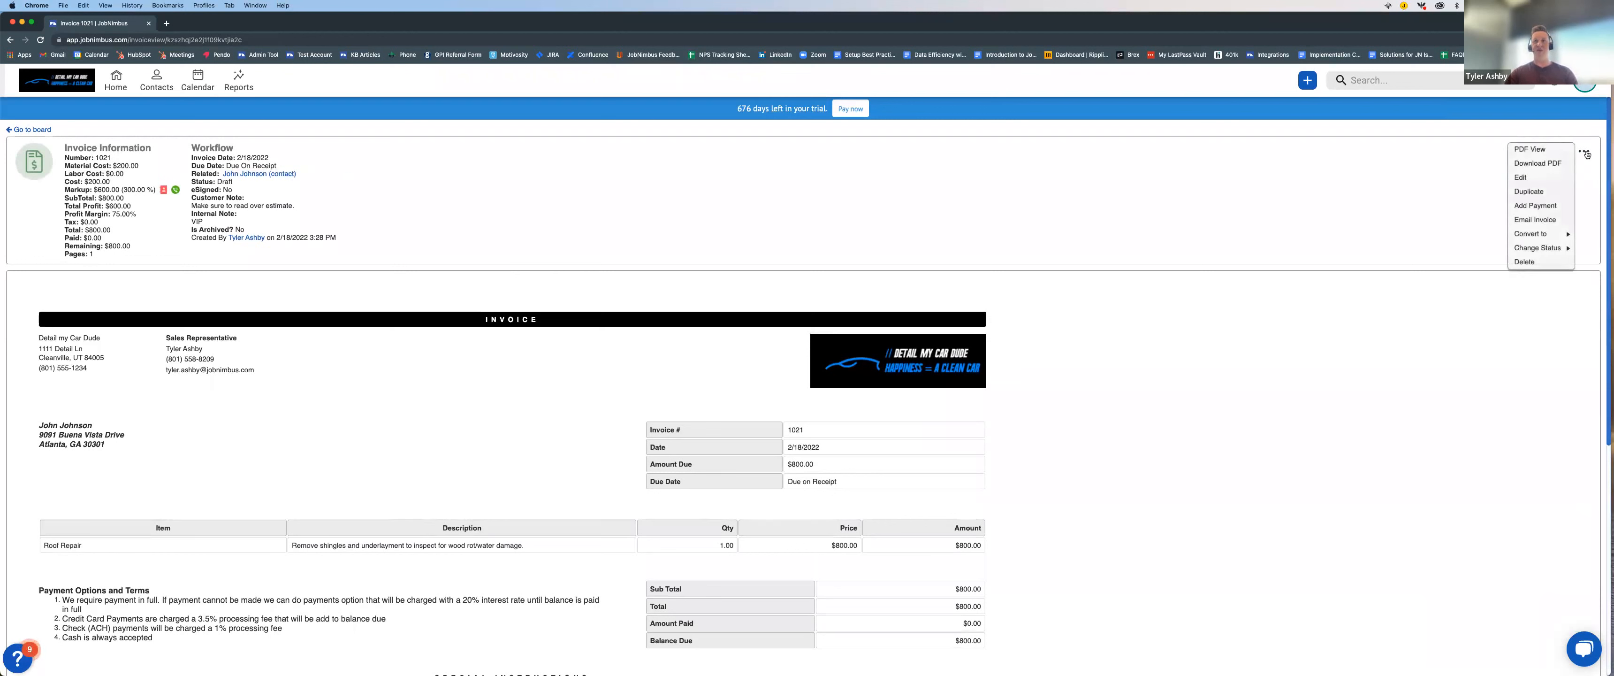
pyautogui.click(1550, 222)
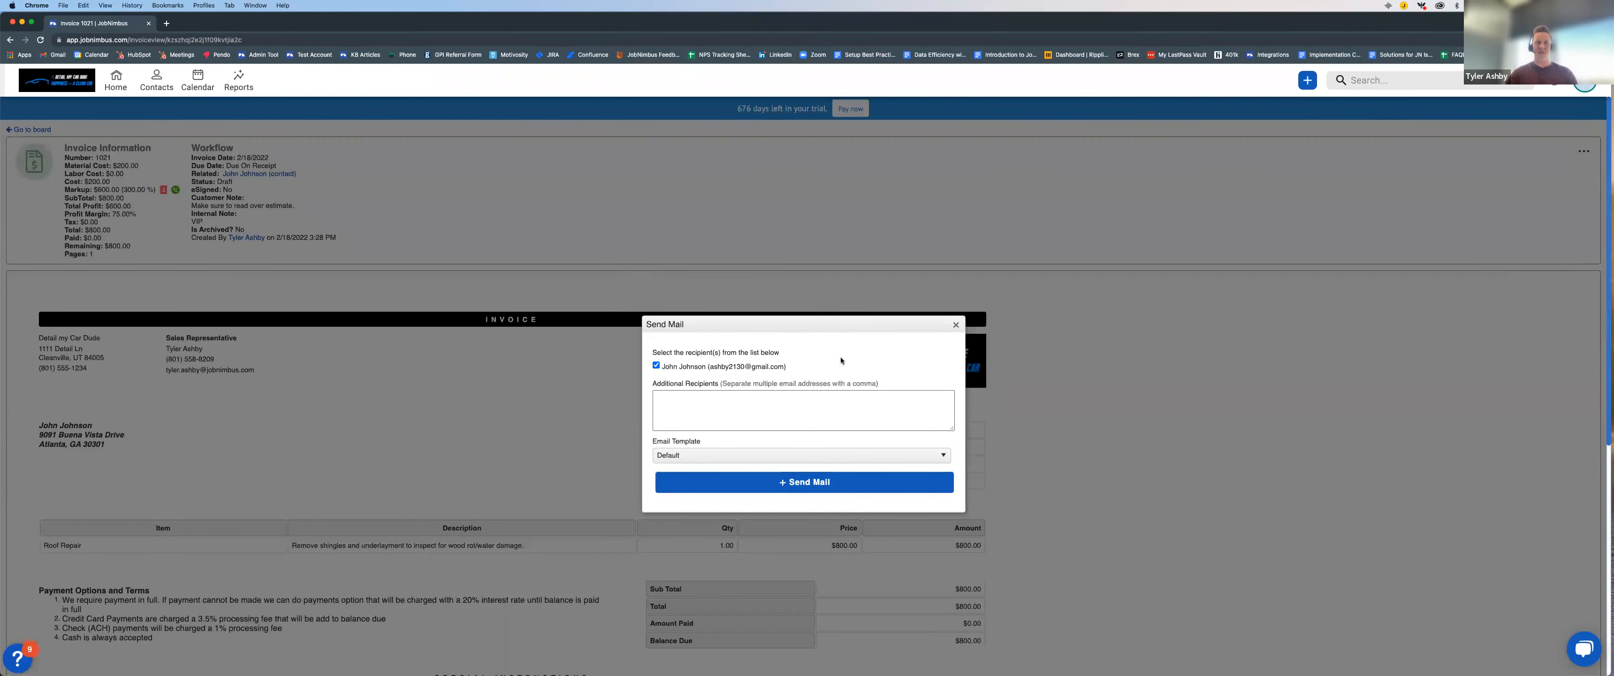
pyautogui.click(955, 324)
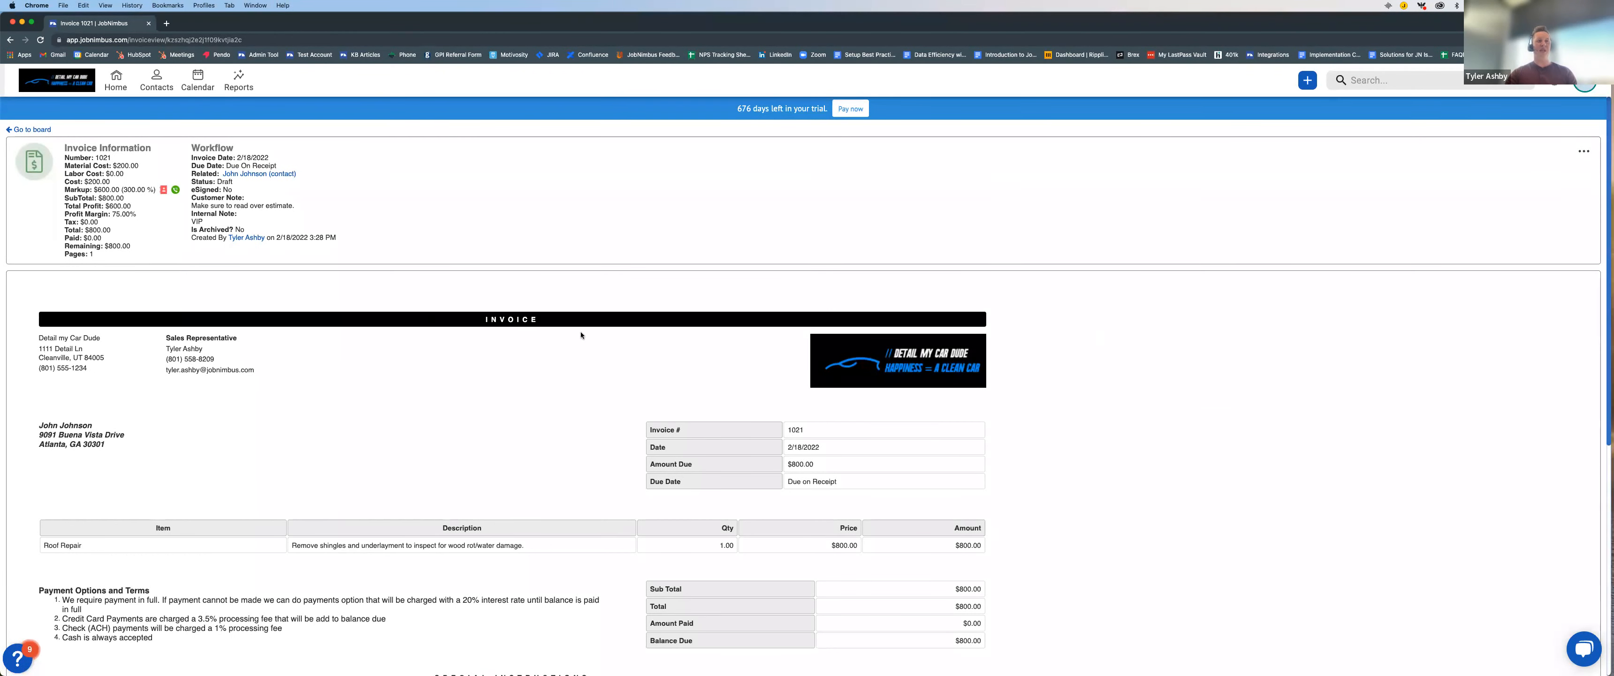
pyautogui.scroll(-10, 1191, 372)
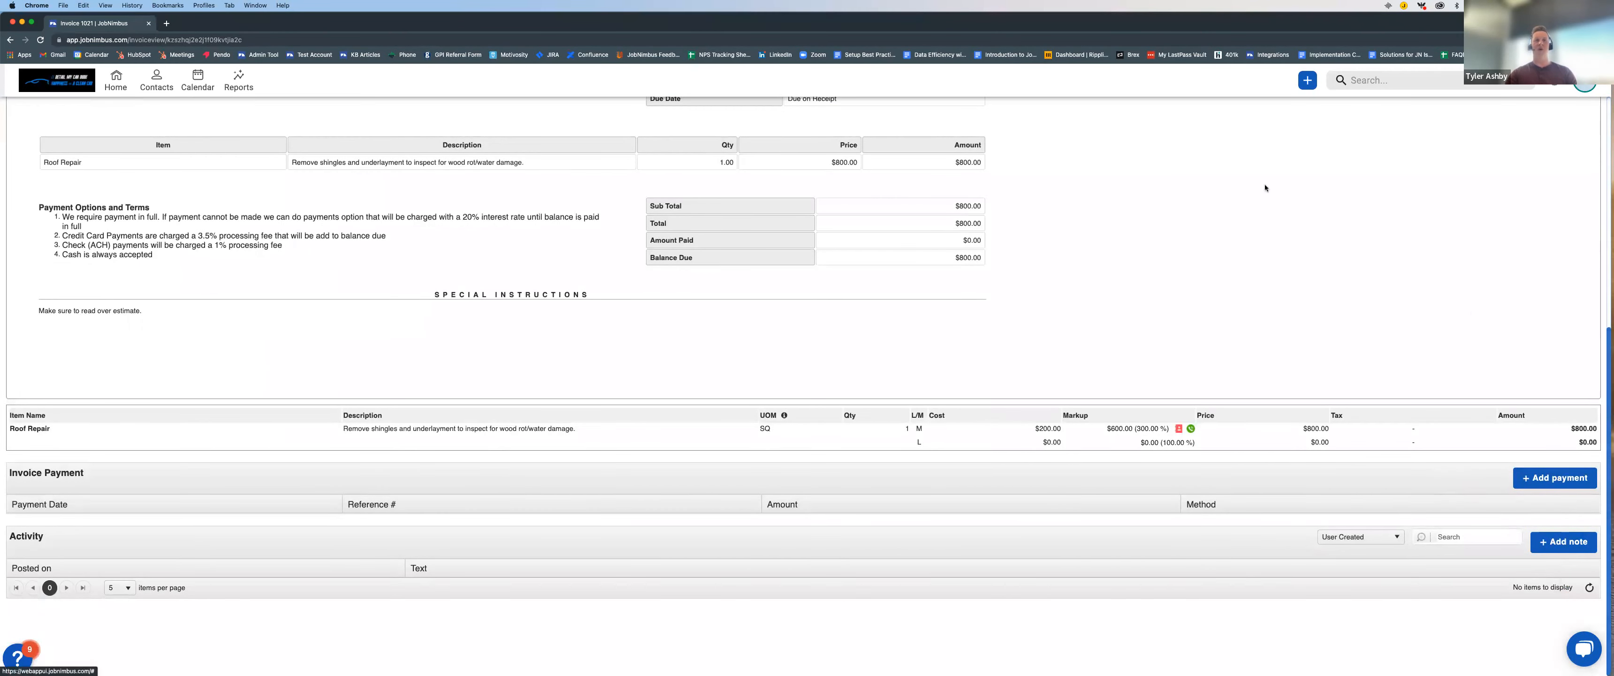
pyautogui.scroll(10, 1048, 310)
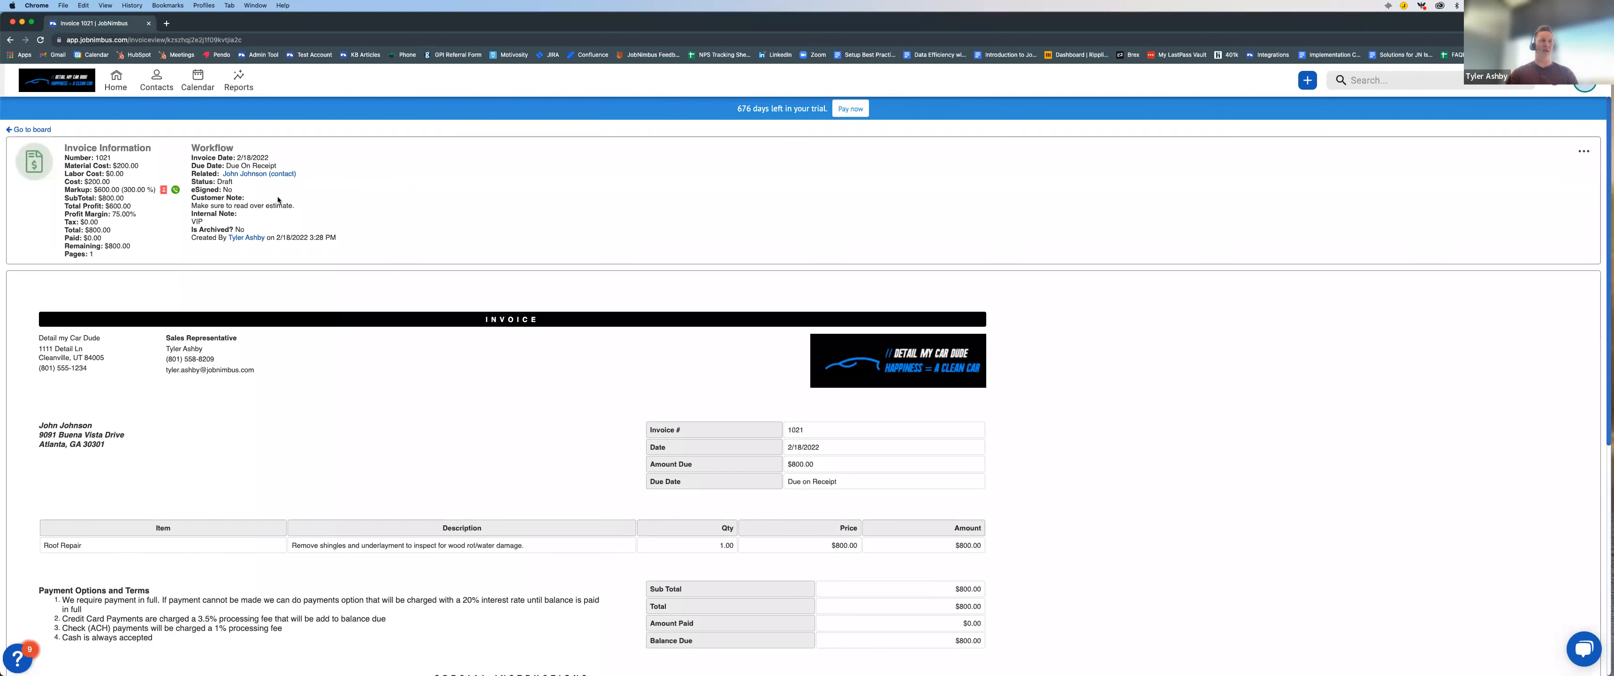
# Step: Return to the invoice's related contact and go to the payments section of its financials
pyautogui.click(250, 174)
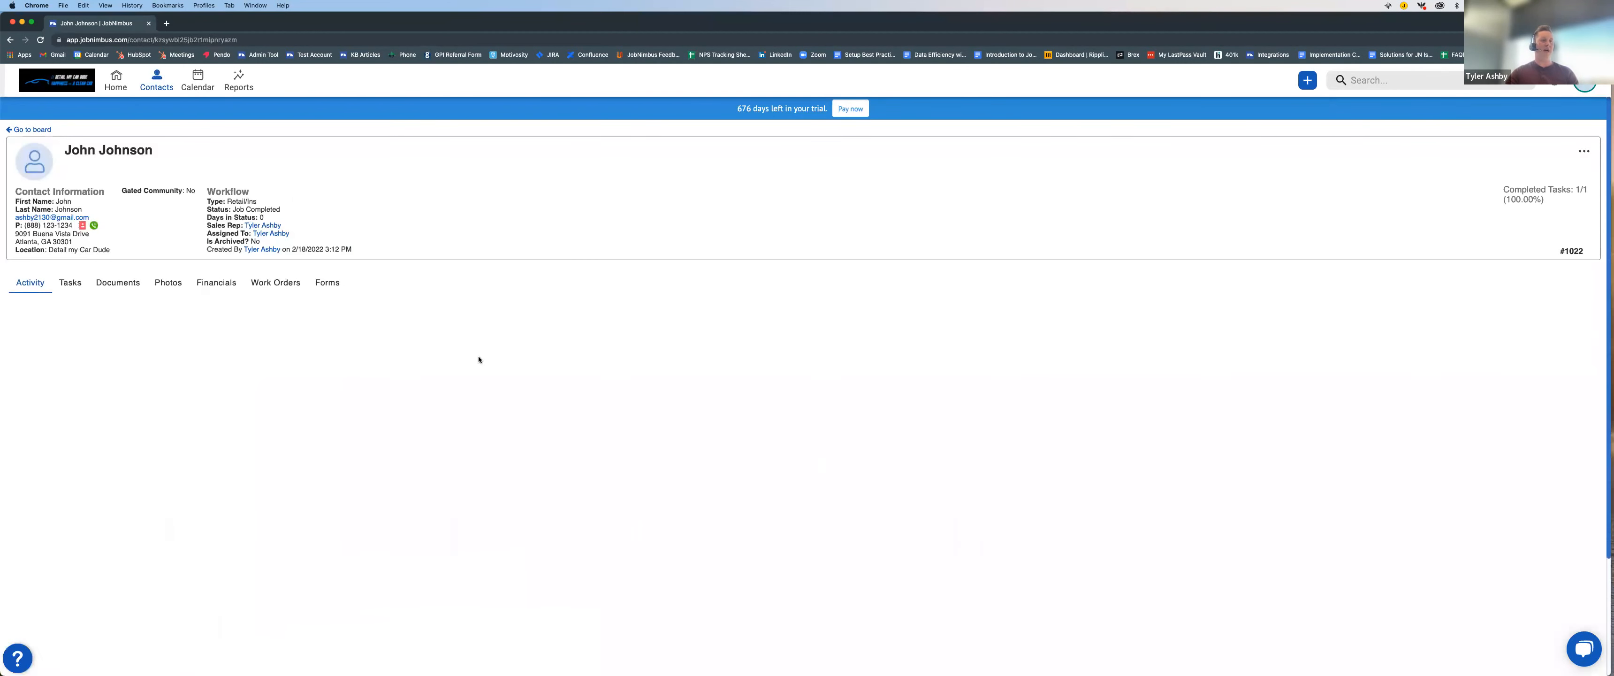
pyautogui.click(211, 285)
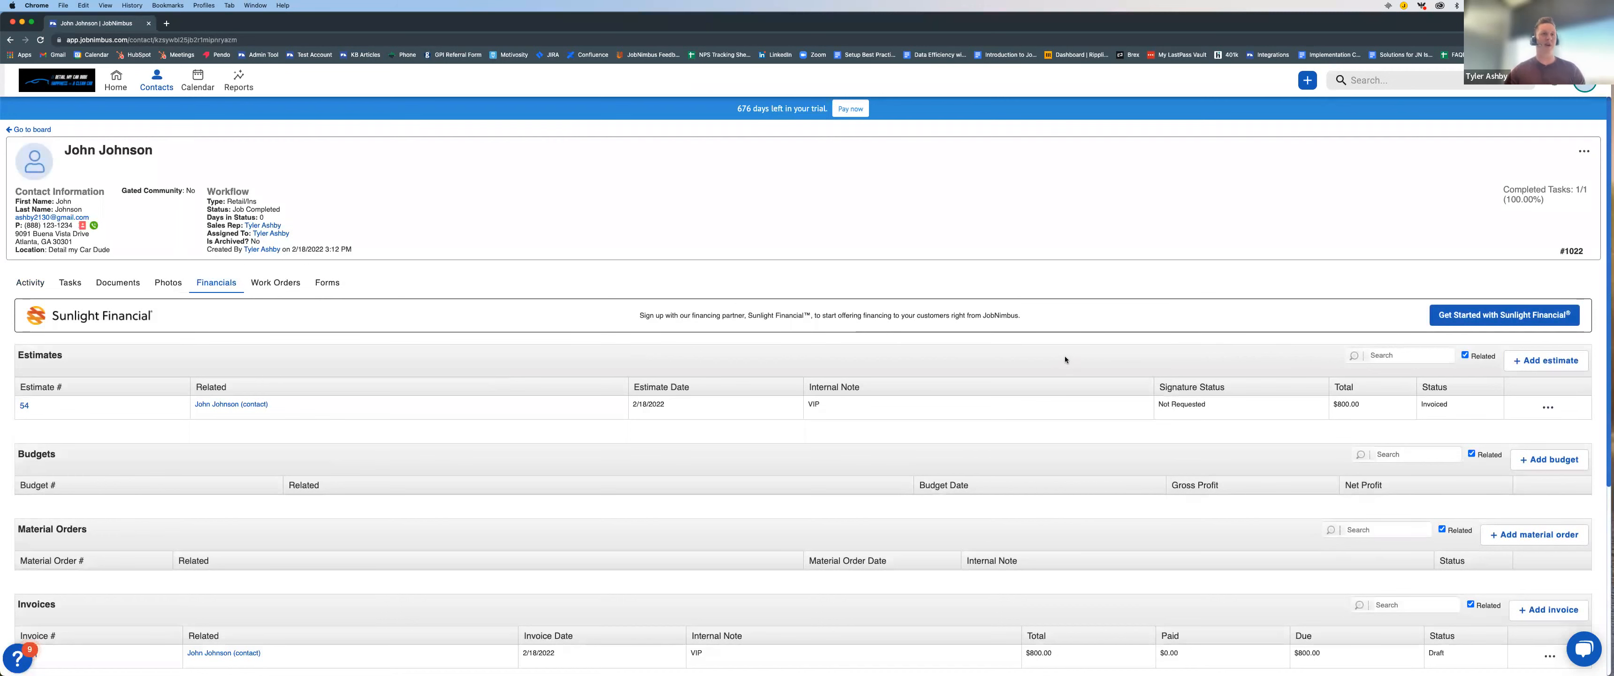
pyautogui.scroll(-5, 1035, 355)
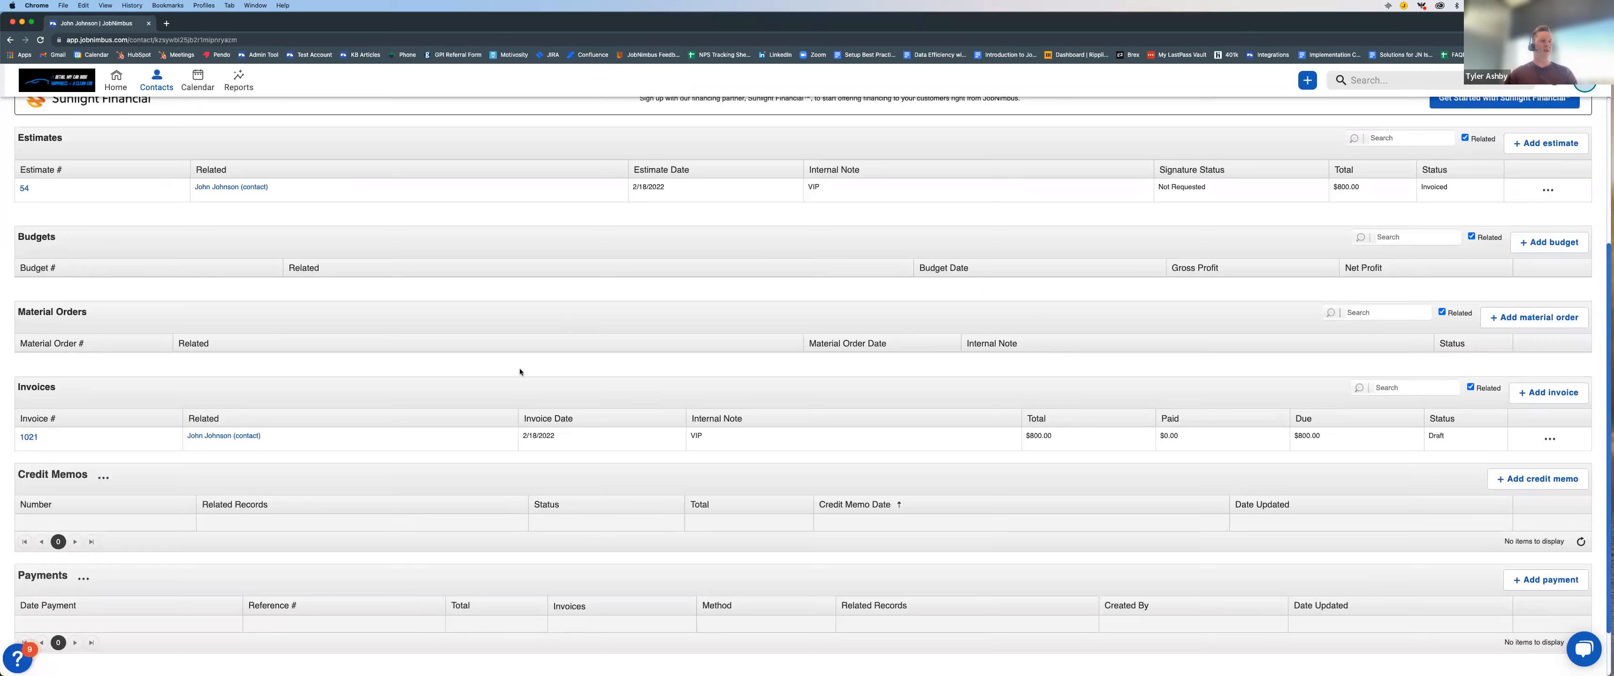
pyautogui.scroll(-2, 476, 357)
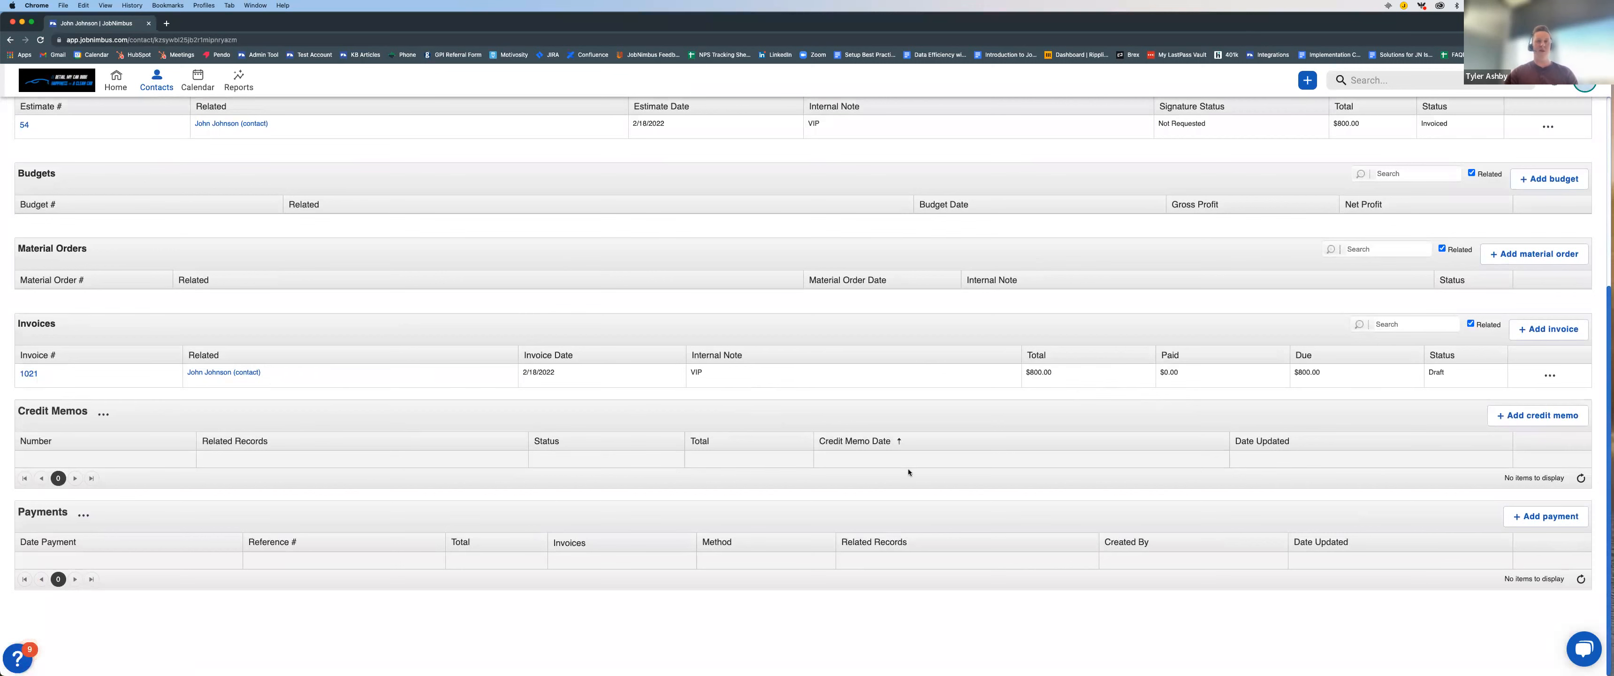
# Step: Record an $800.00 payment by Check against the invoice with reference number 5463, and save it
pyautogui.click(1585, 519)
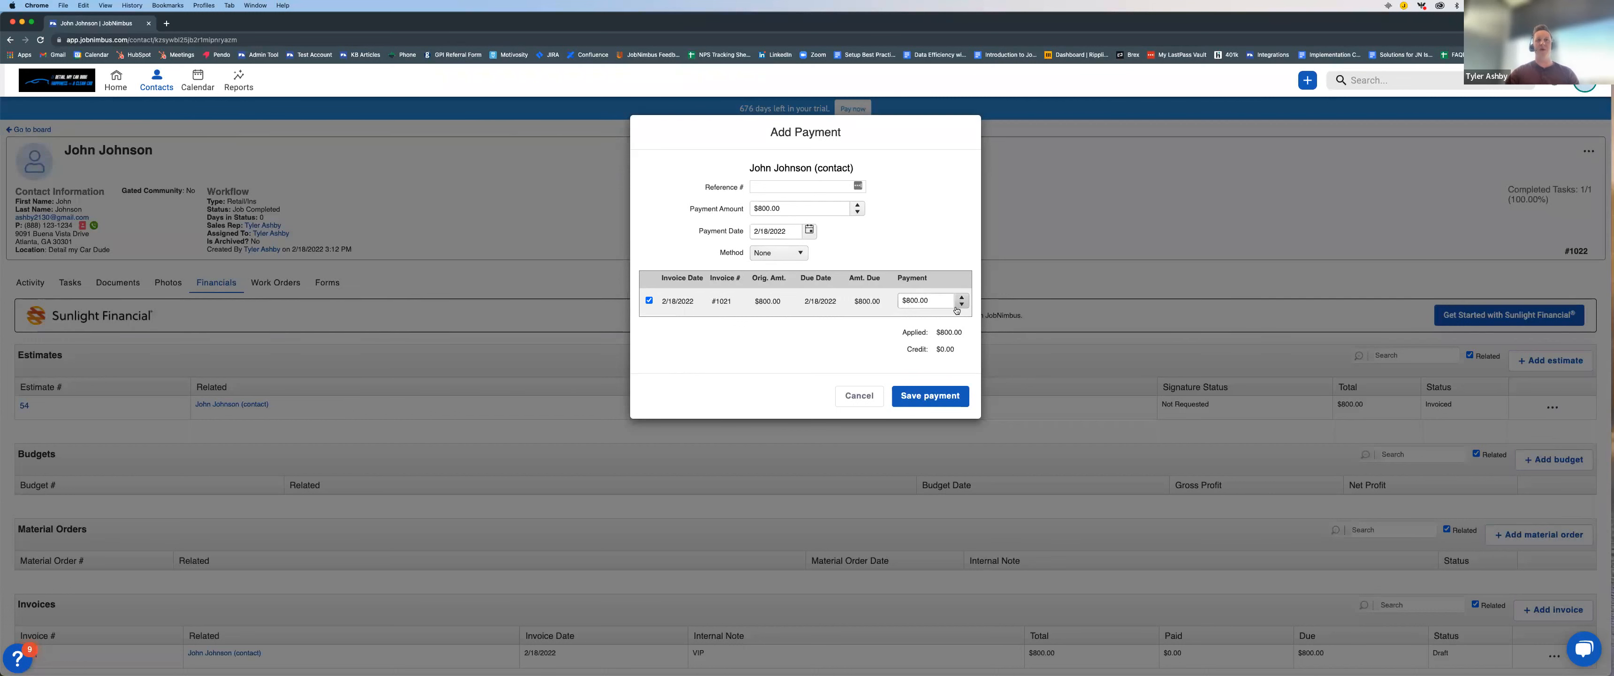
pyautogui.moveTo(778, 208); pyautogui.dragTo(753, 207)
pyautogui.click(912, 243)
pyautogui.click(799, 255)
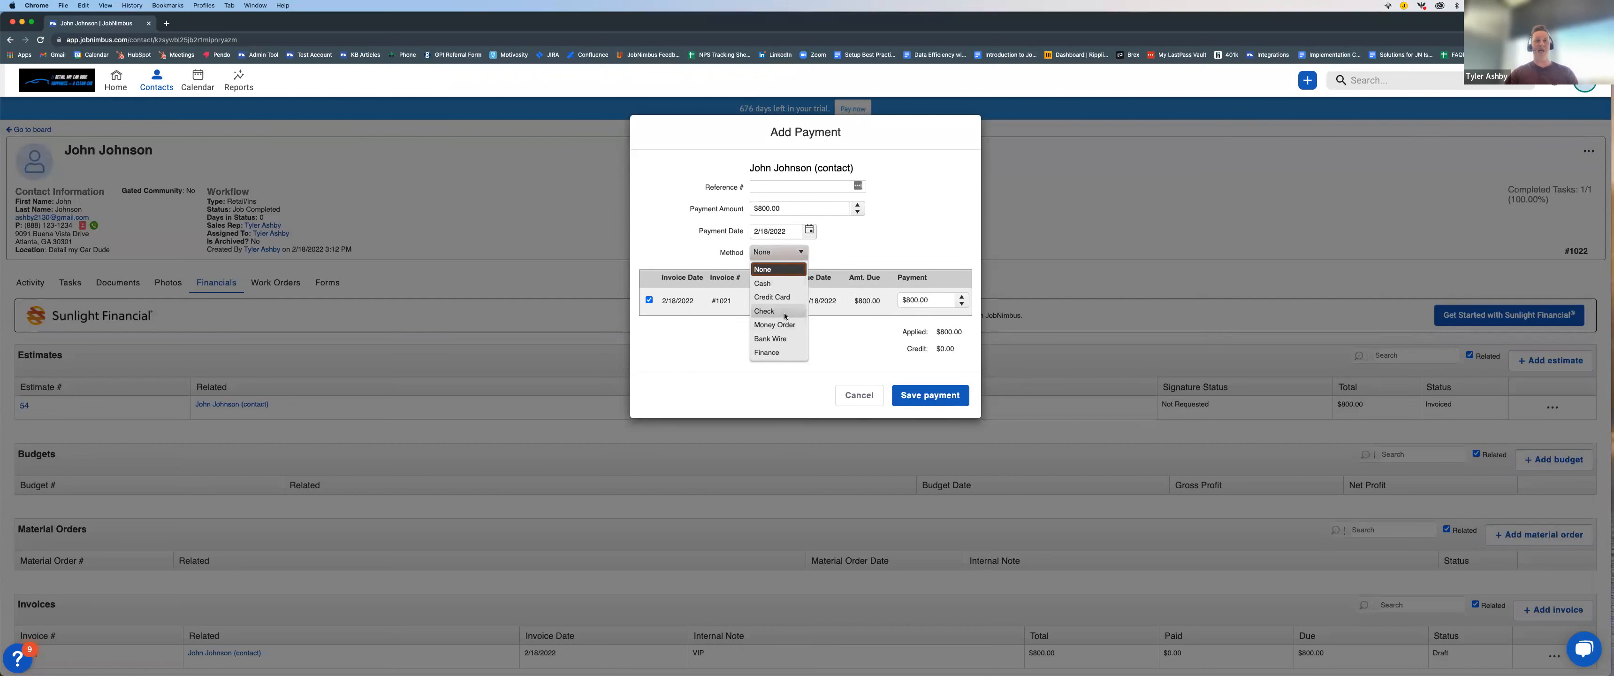
pyautogui.click(784, 316)
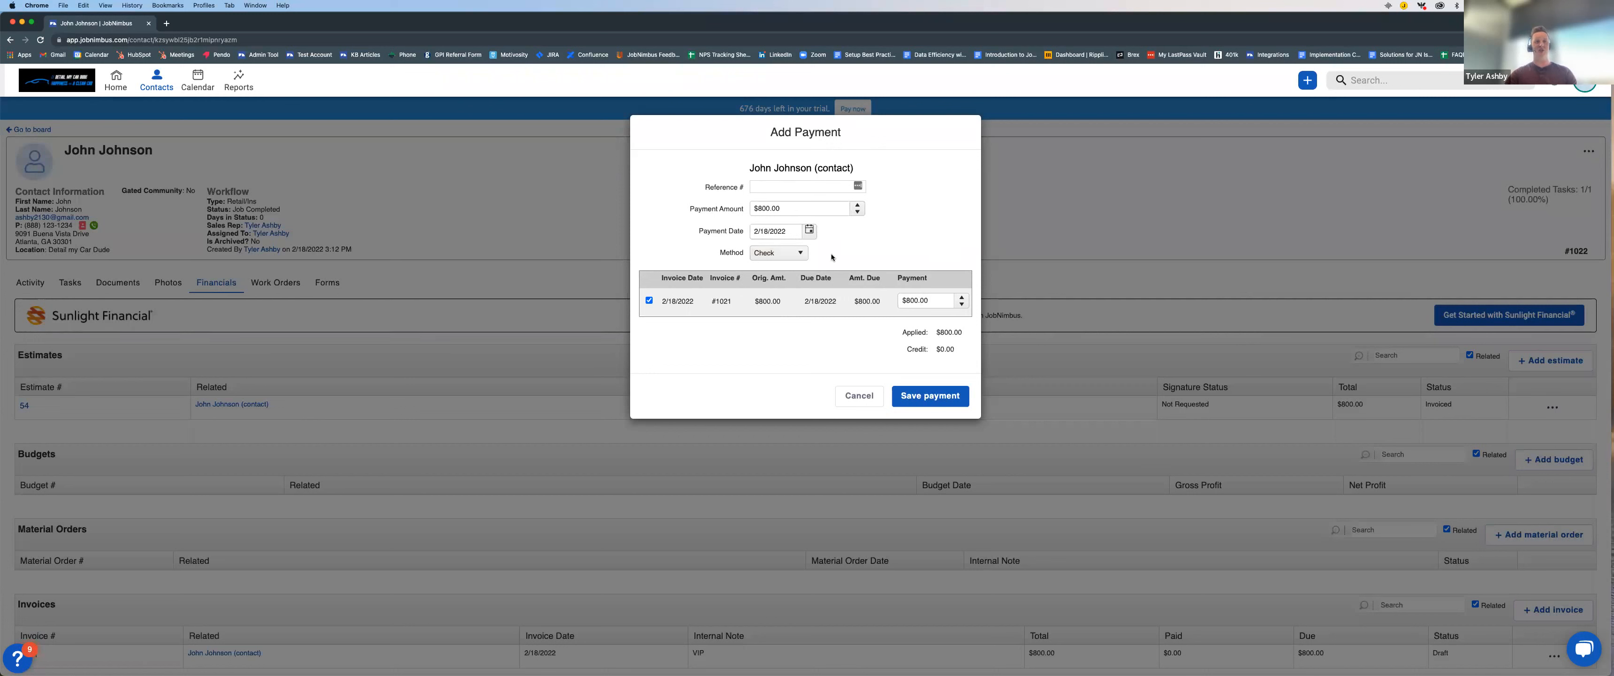
pyautogui.click(788, 186)
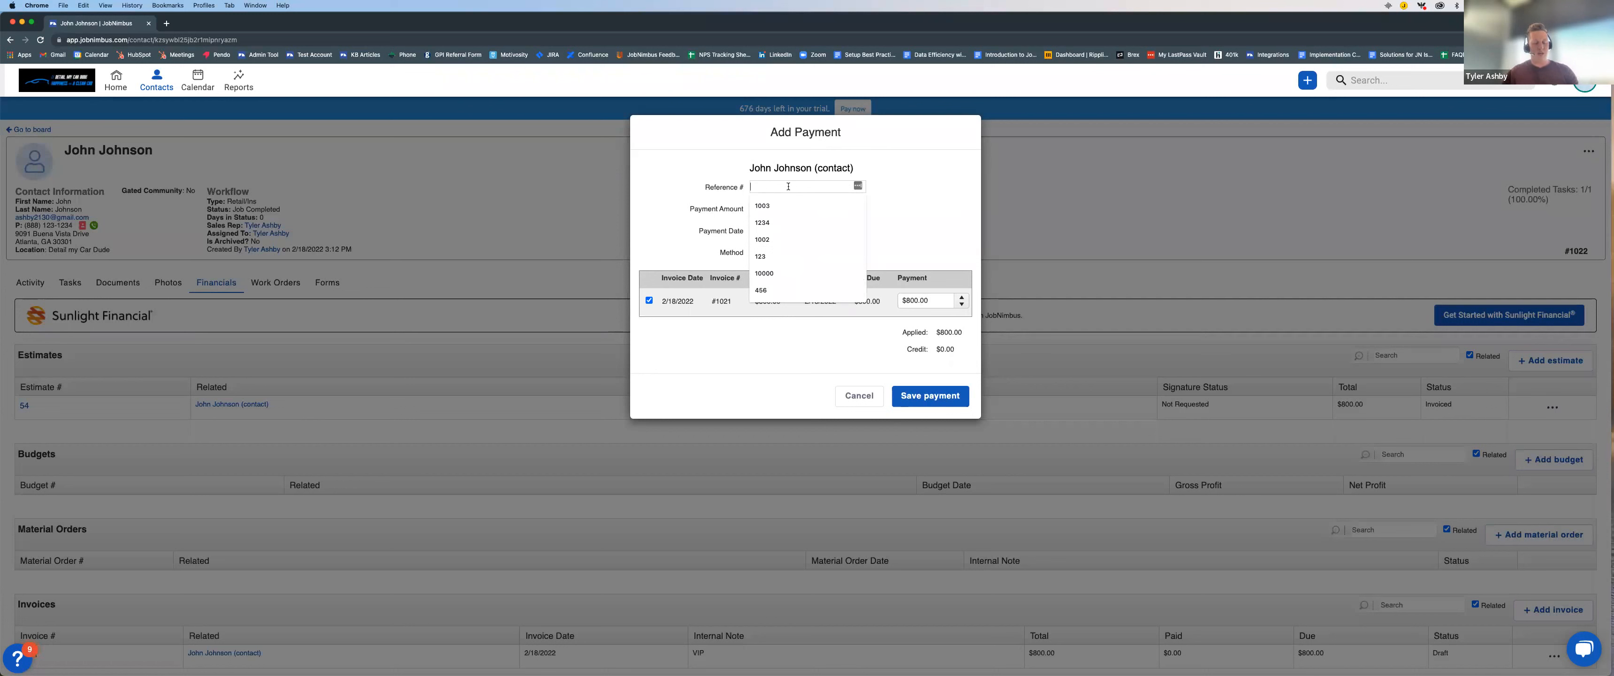
pyautogui.write('5463')
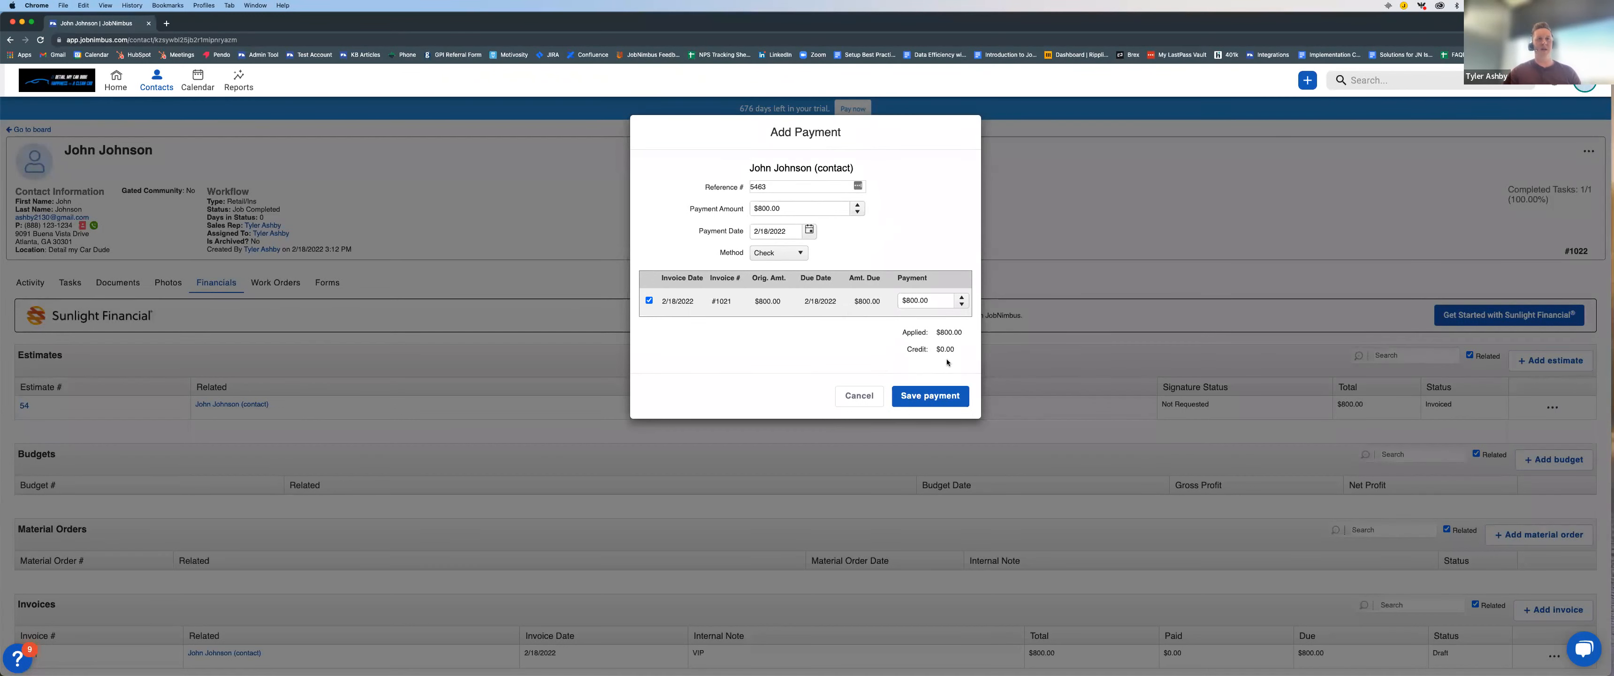
pyautogui.click(936, 399)
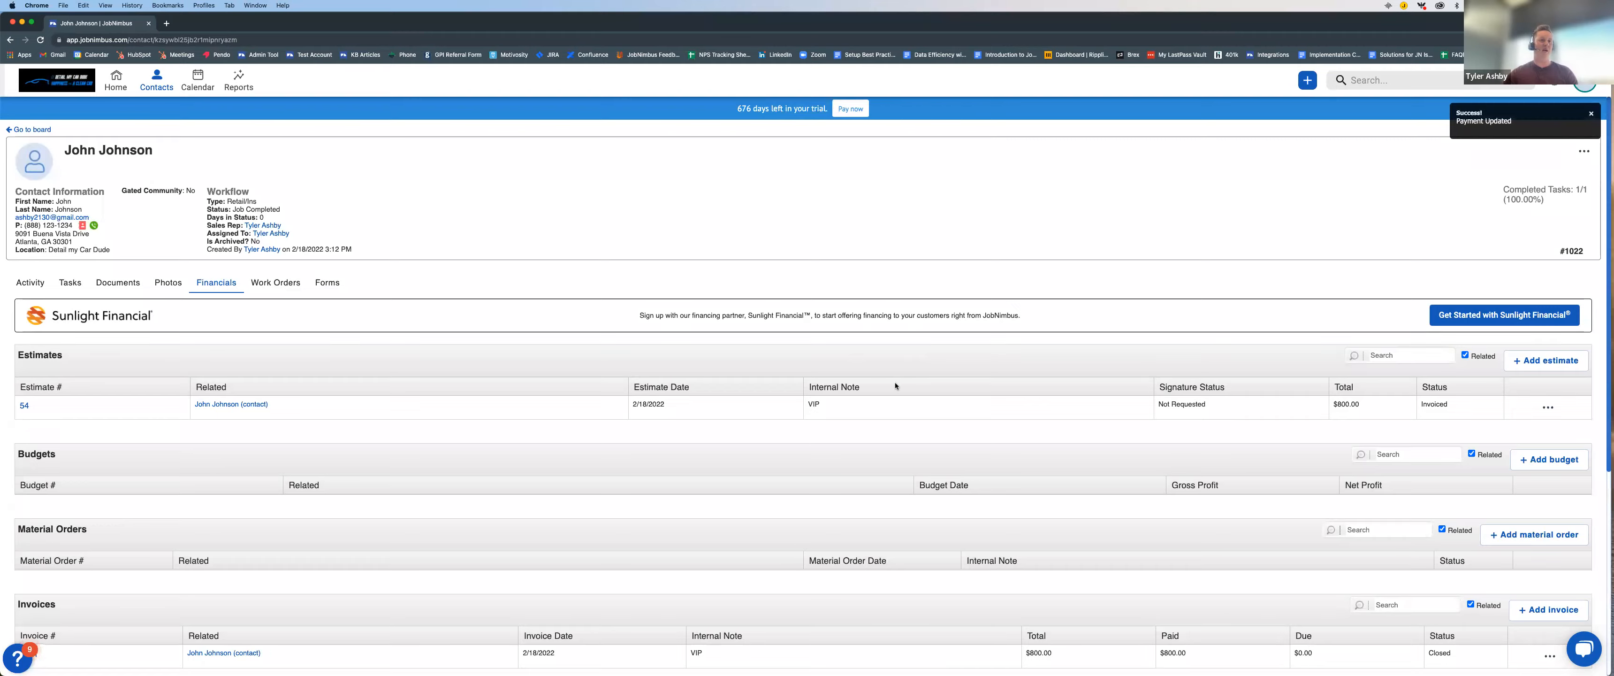
# Step: Open the invoice from the contact's financials and examine its line item, payment entry and balance sections
pyautogui.scroll(-3, 899, 390)
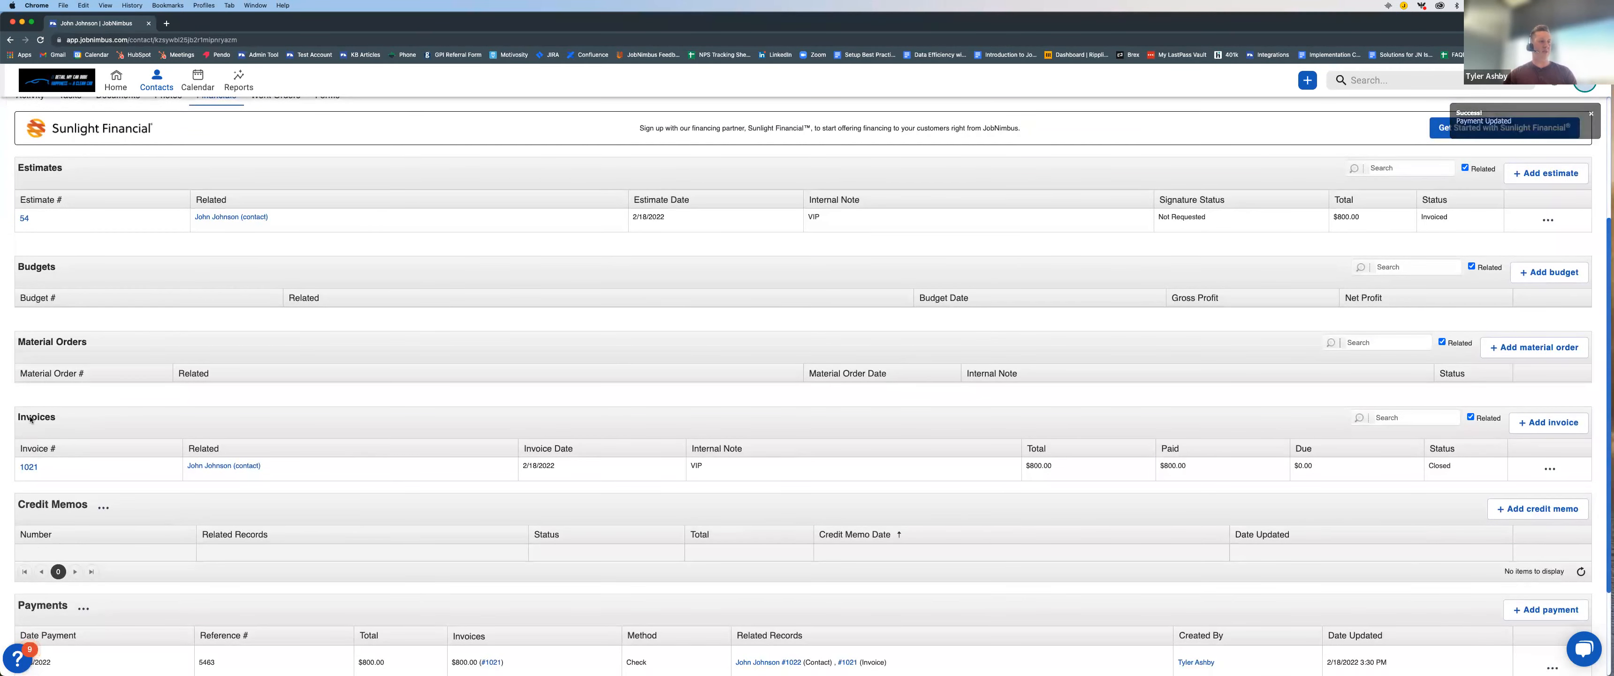
pyautogui.click(29, 466)
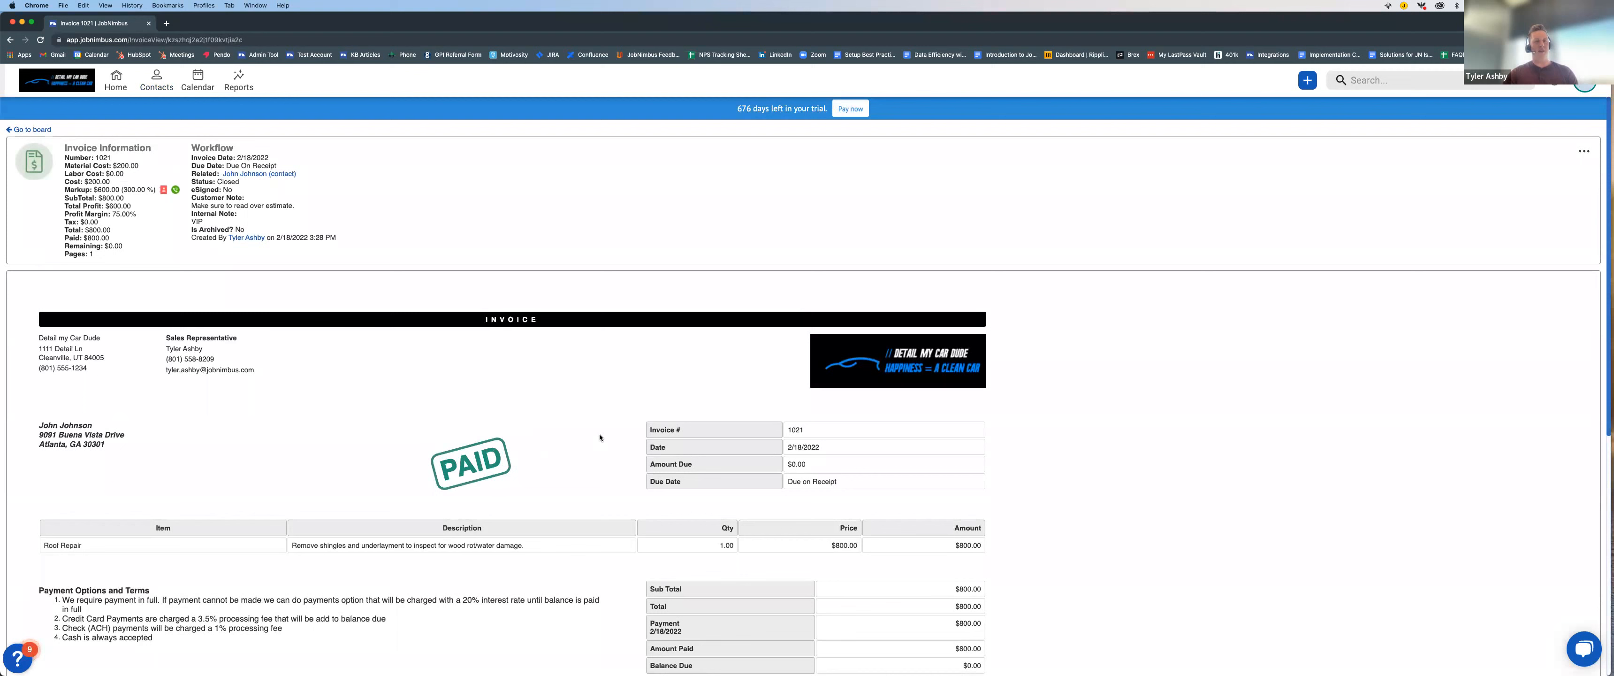
pyautogui.scroll(-3, 752, 395)
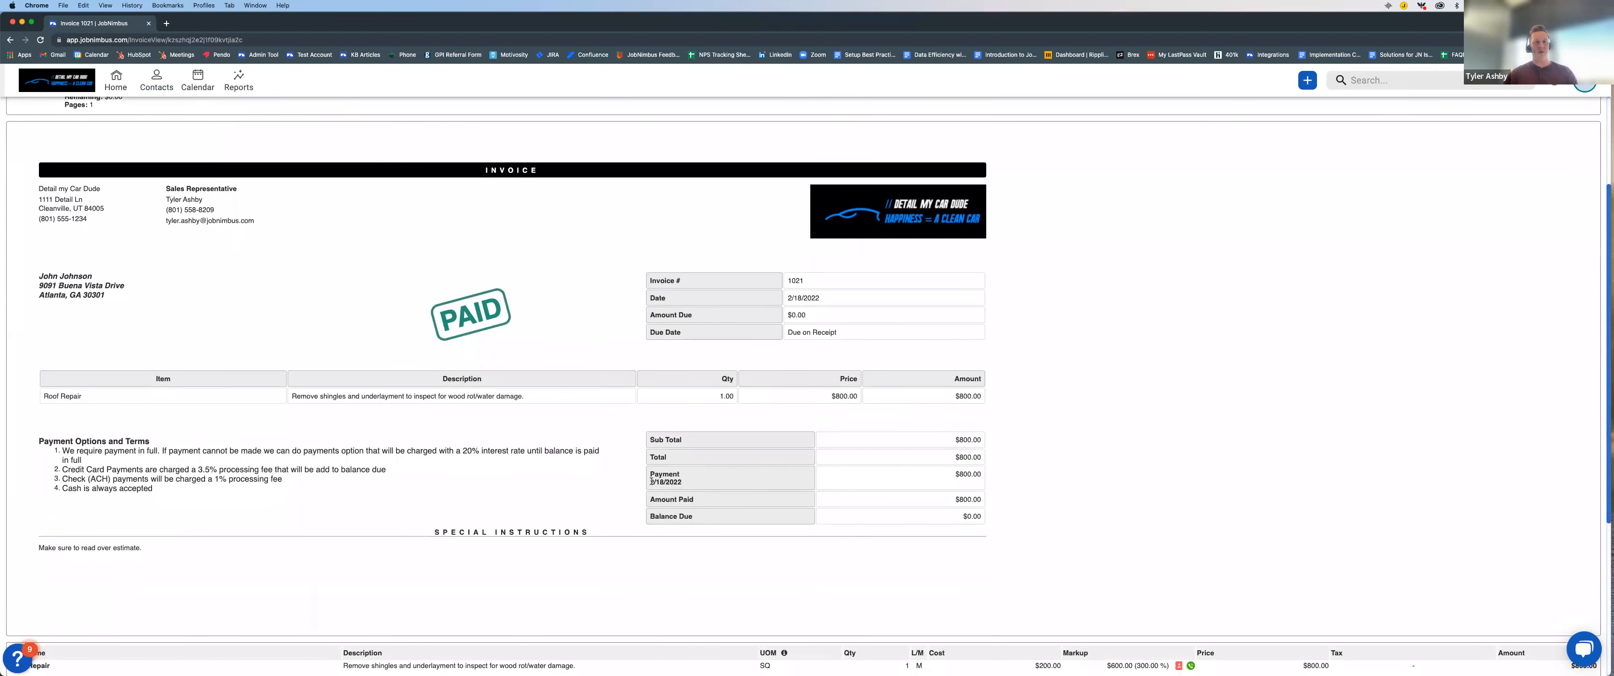
pyautogui.moveTo(650, 482); pyautogui.dragTo(678, 481)
pyautogui.click(711, 481)
pyautogui.scroll(3, 1170, 364)
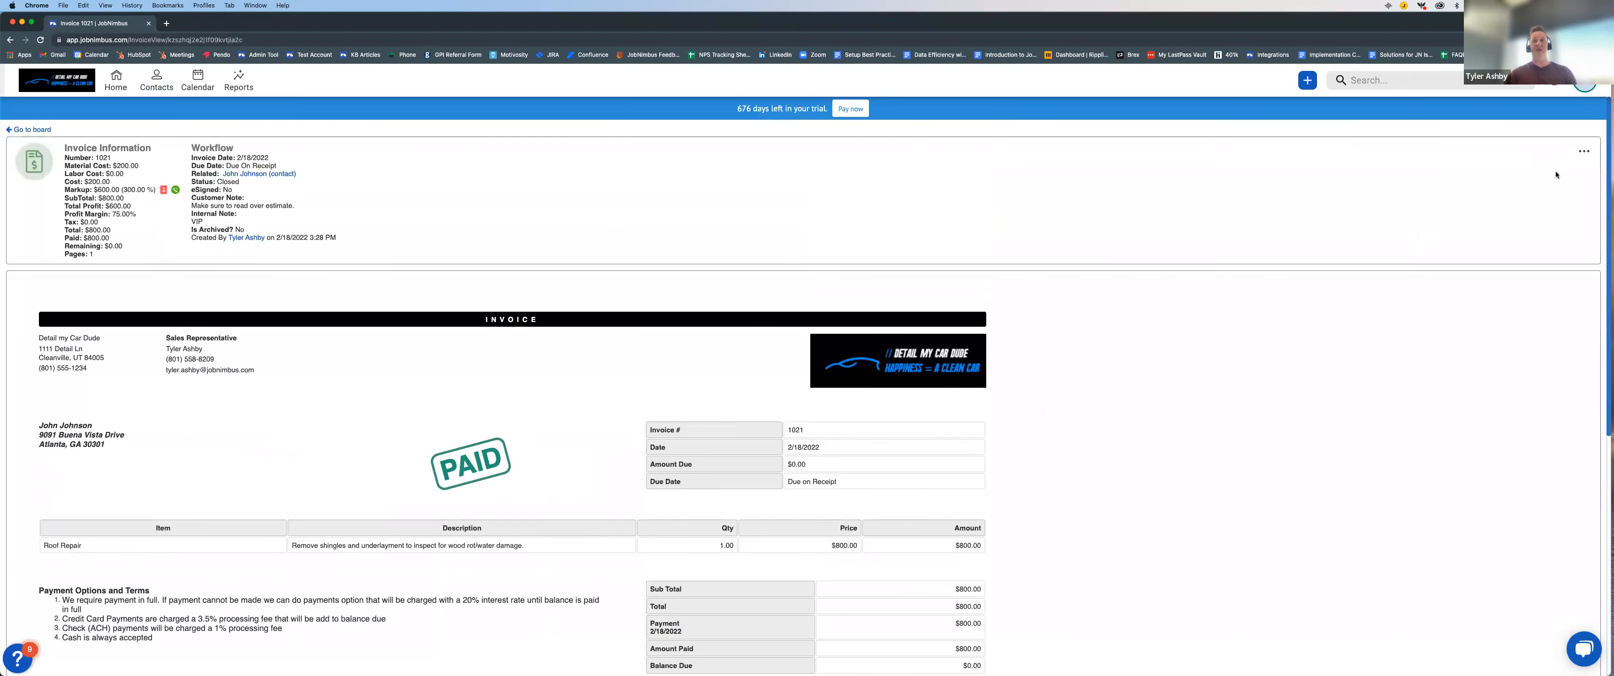
# Step: View the recipient and template options for emailing the paid invoice, and close them without sending
pyautogui.click(1583, 152)
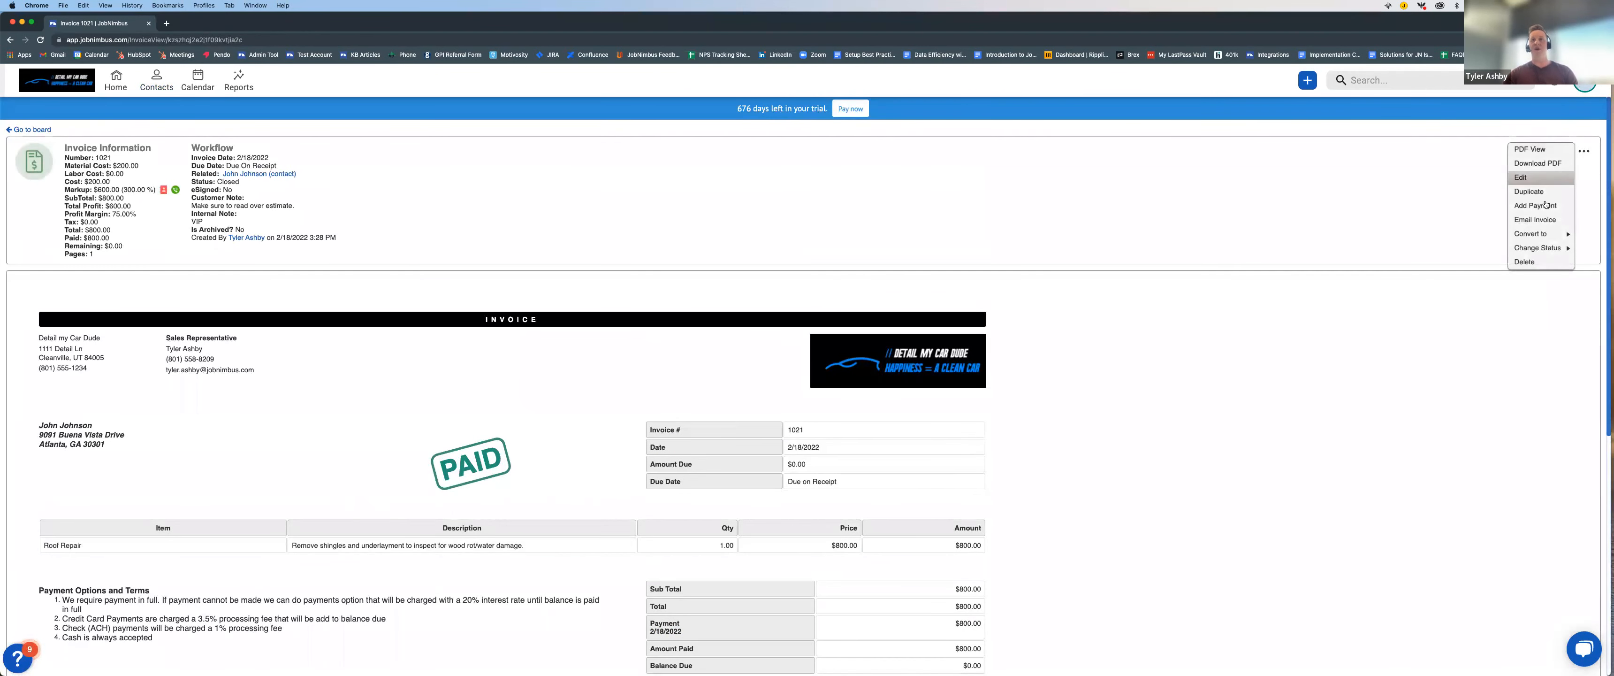
pyautogui.click(1549, 220)
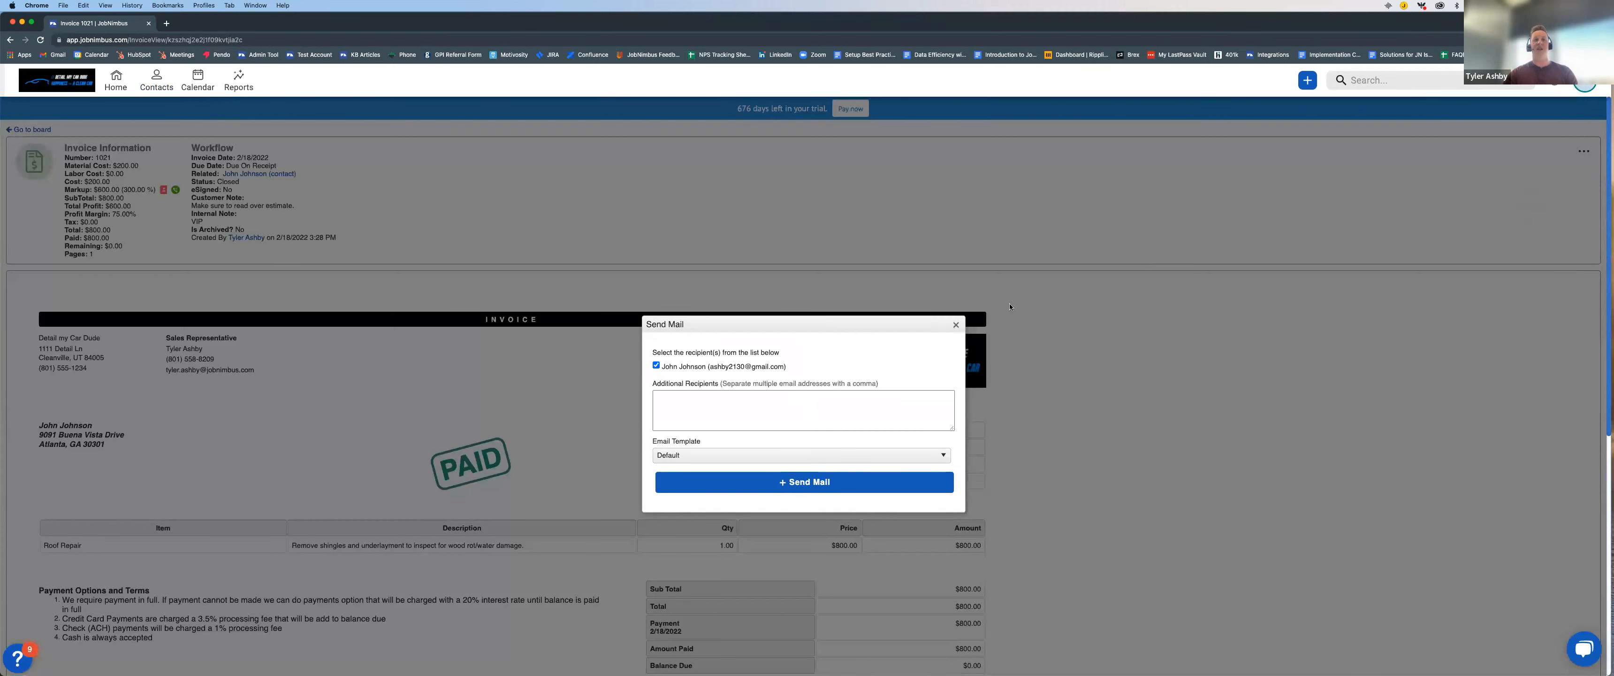
pyautogui.click(956, 326)
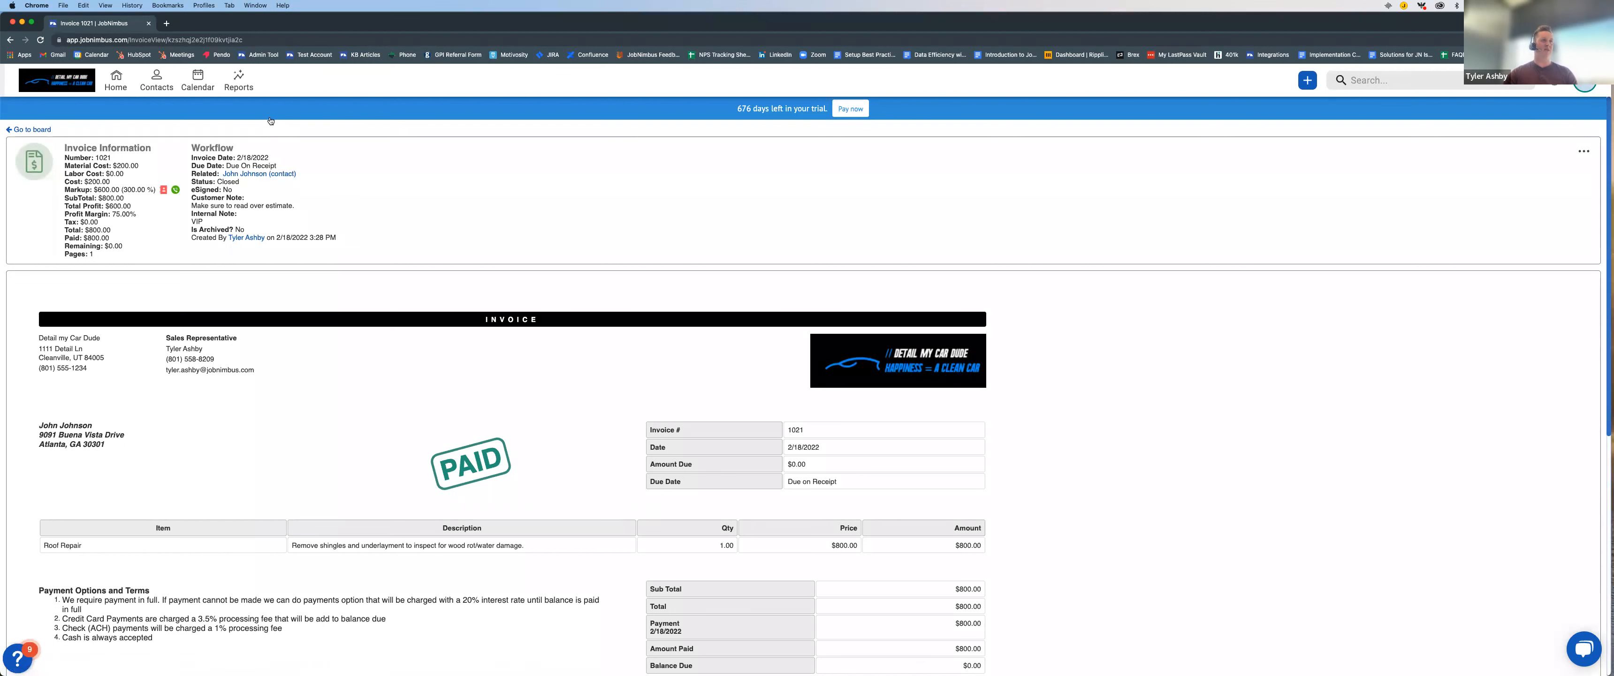
# Step: Move the contact's card to Paid & Closed on the Billing board, and hide and reshow that column's cards
pyautogui.click(25, 131)
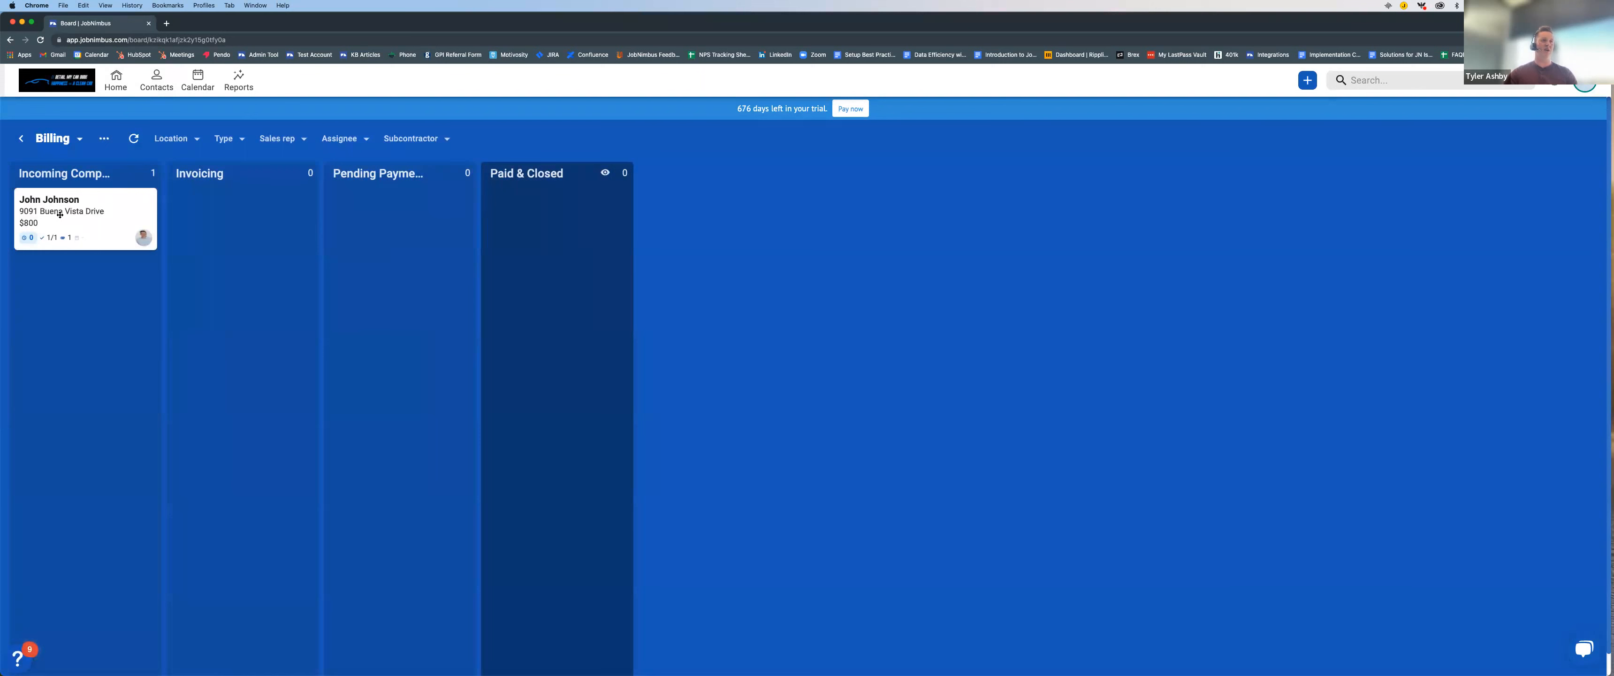
pyautogui.moveTo(74, 215); pyautogui.dragTo(533, 210)
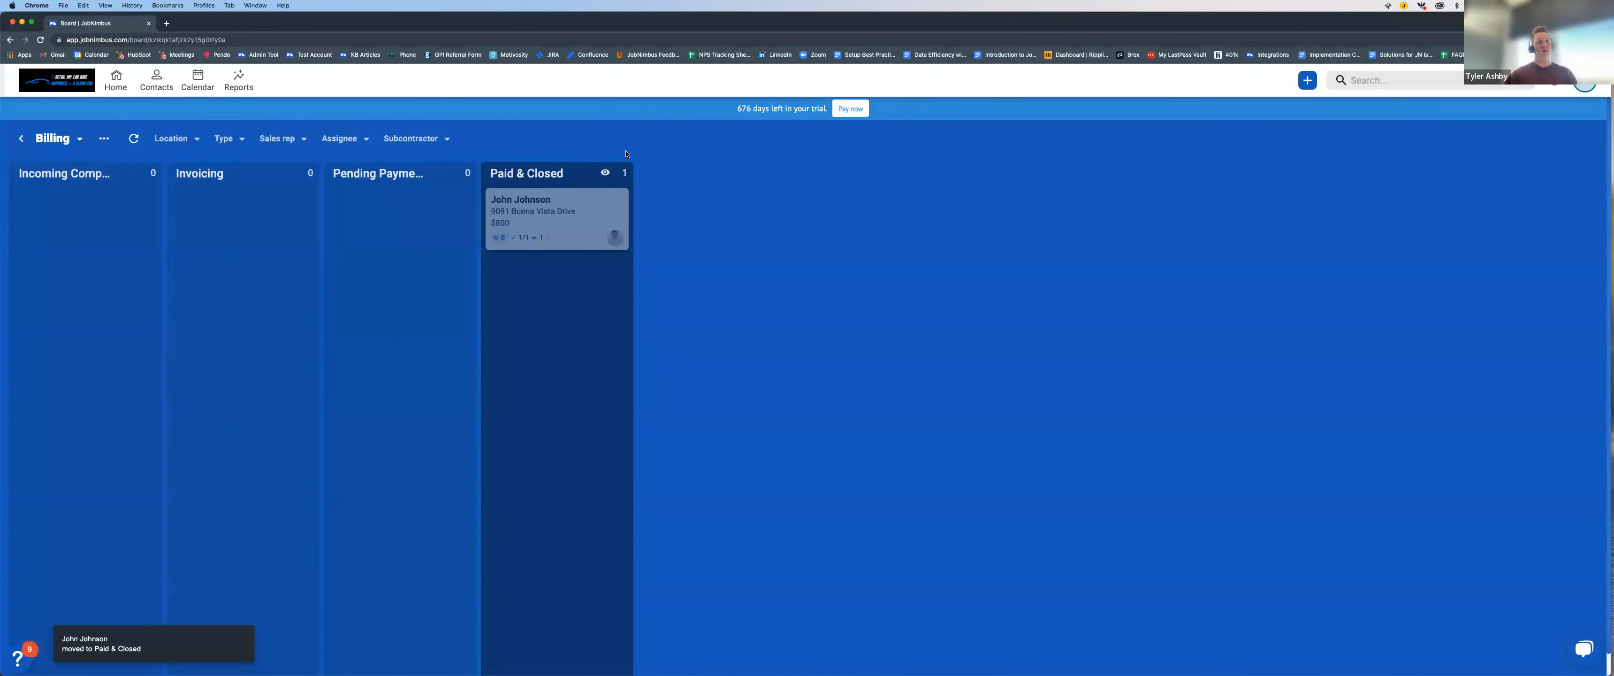
pyautogui.click(606, 173)
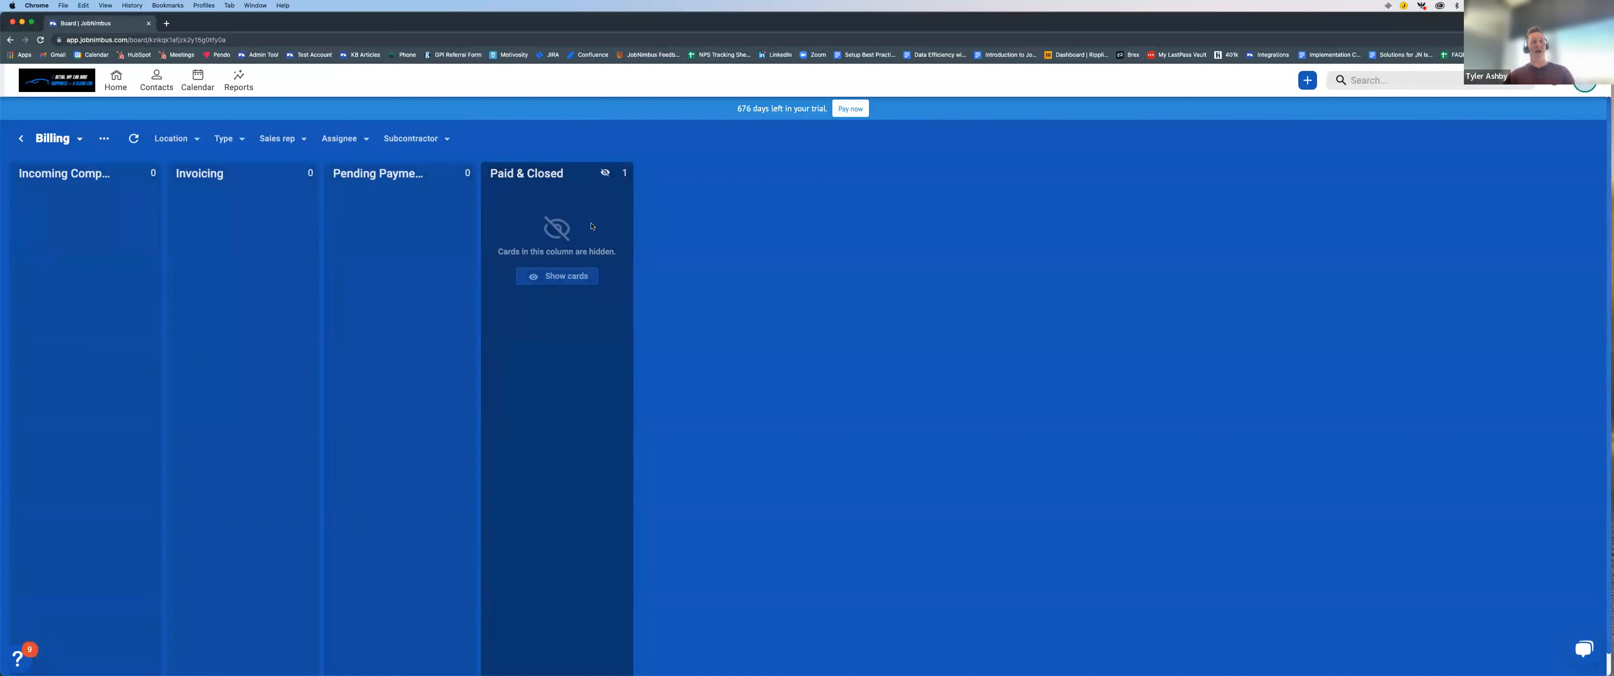
pyautogui.click(605, 174)
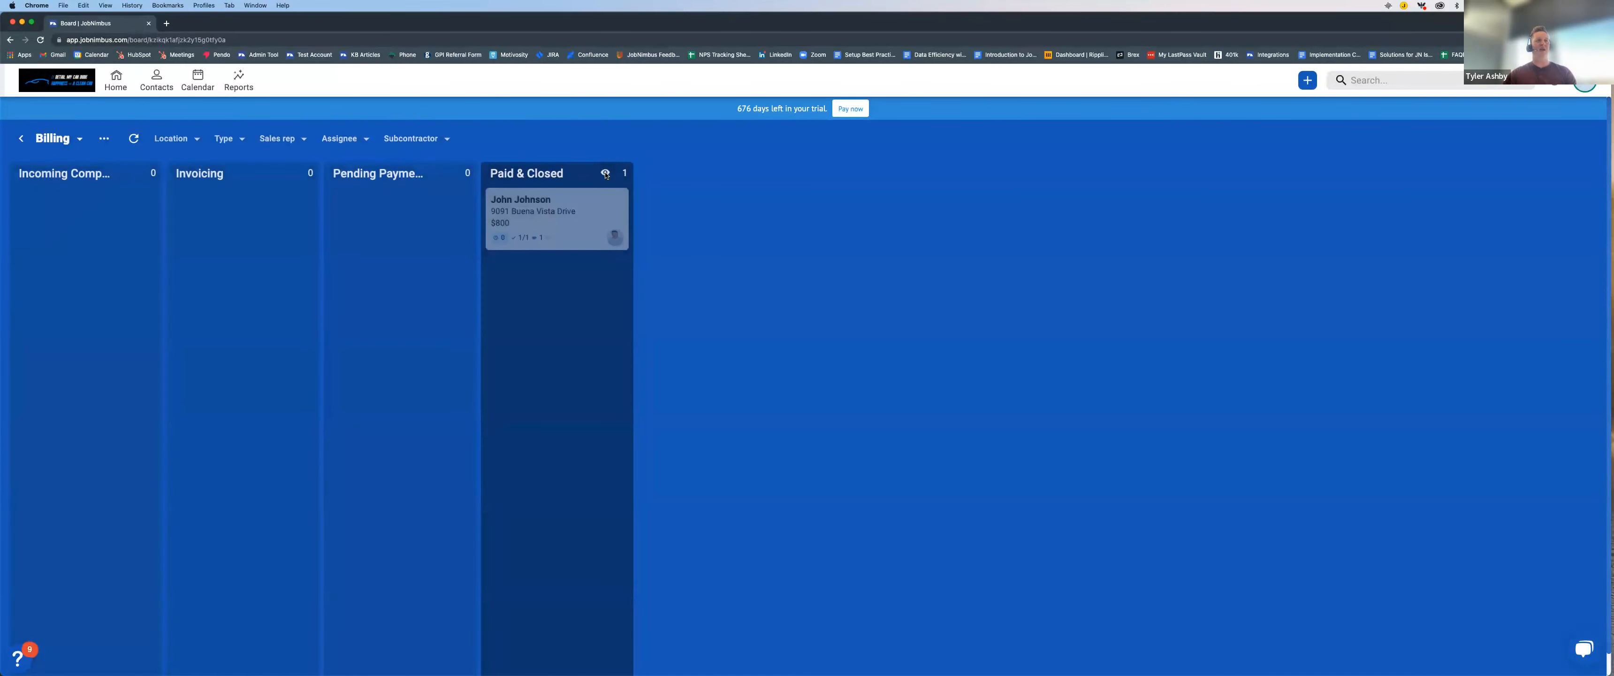